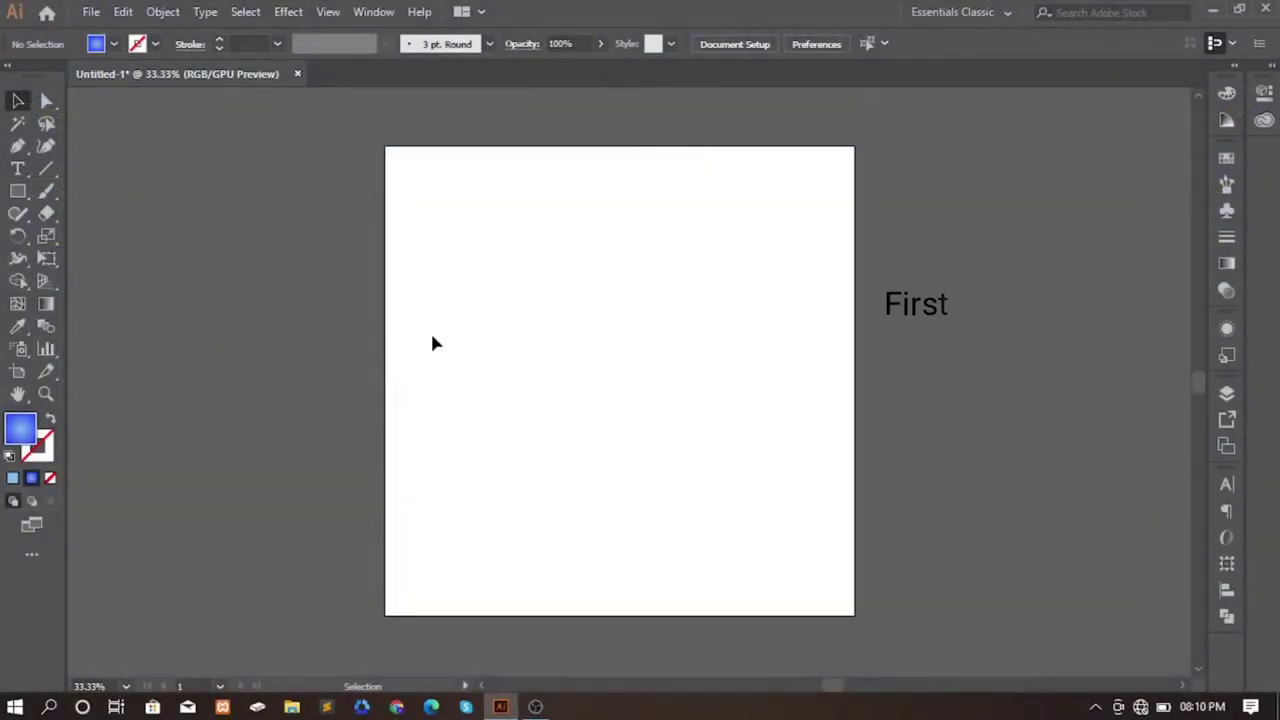
- Cover the artboard with a 1080 × 1080 px square filled with a blue-to-light-blue radial gradient
left_click(18, 191)
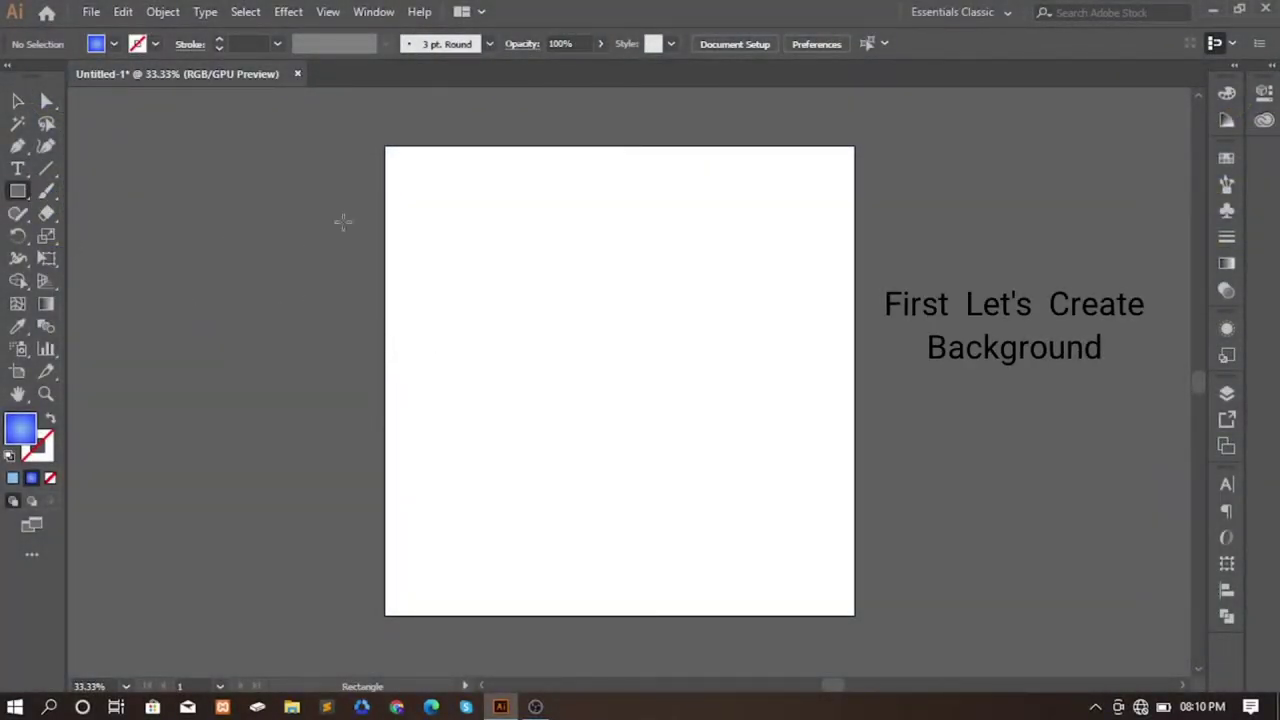
left_click_drag(383, 146, 854, 614)
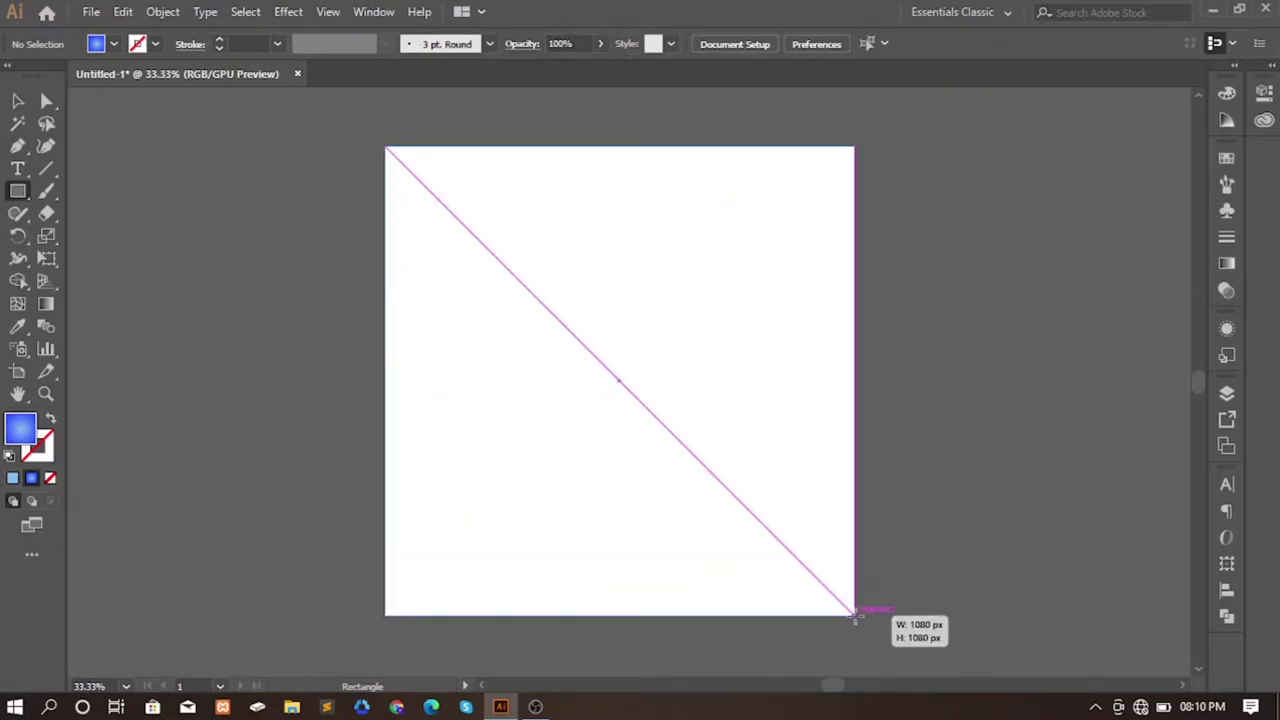
left_click_drag(854, 614, 854, 614)
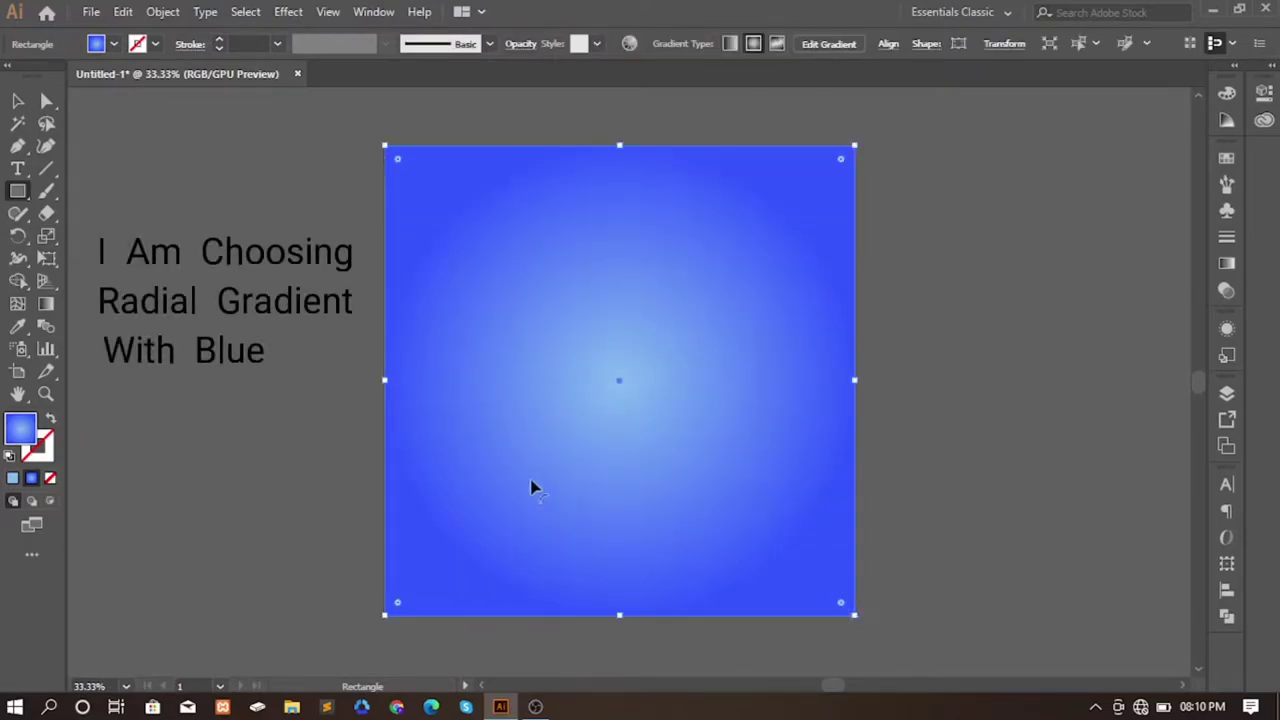
key("v")
left_click(865, 393)
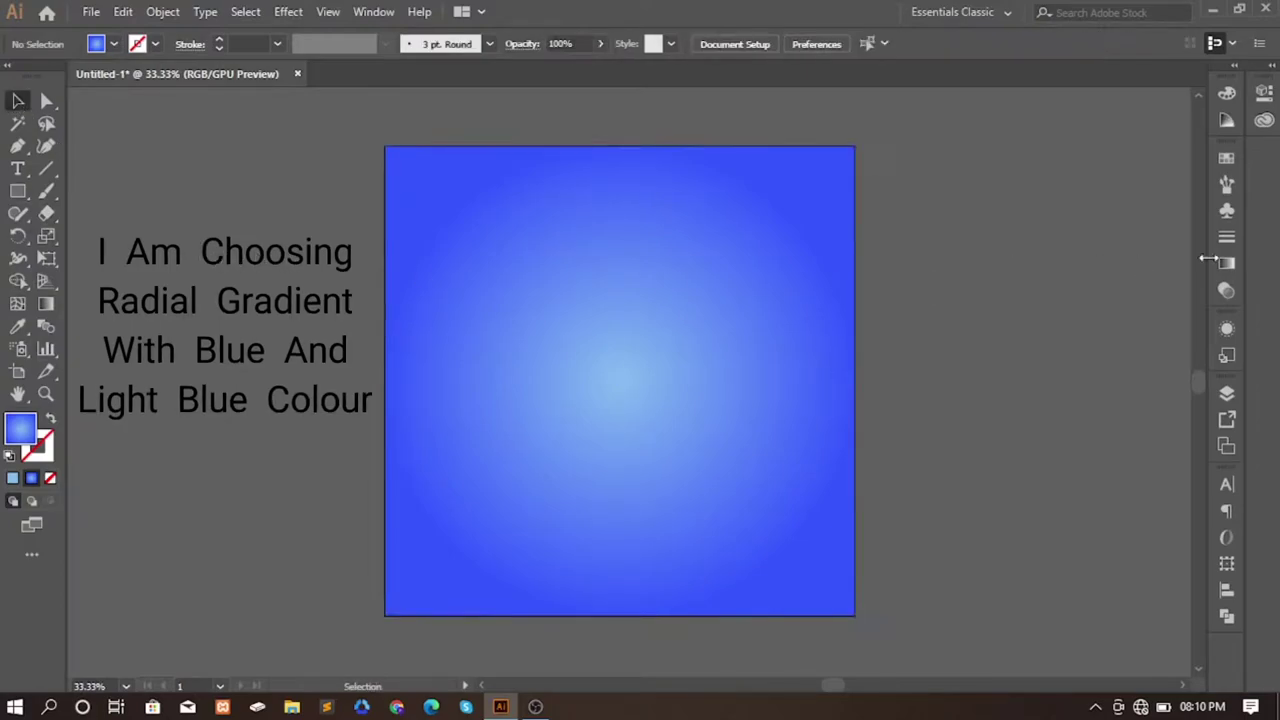
left_click(1228, 263)
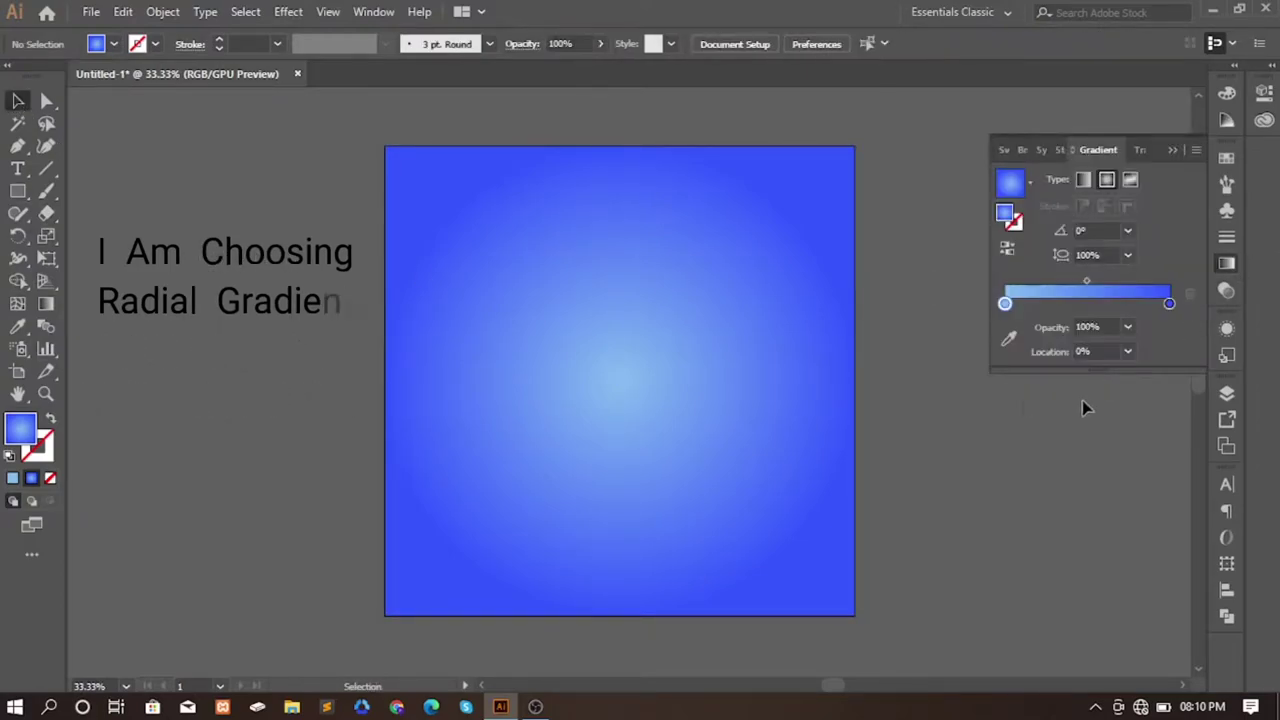
left_click(1174, 149)
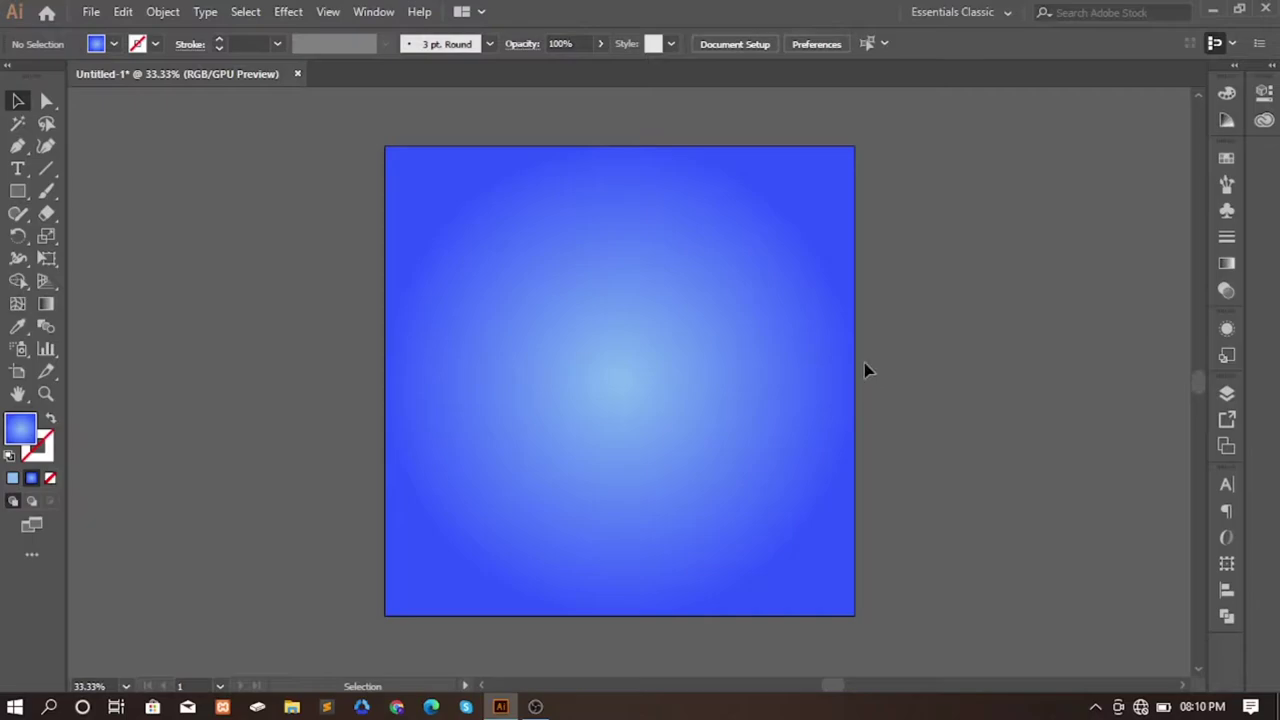
- Set up the Curvature tool with no fill and the default black stroke
left_click(46, 145)
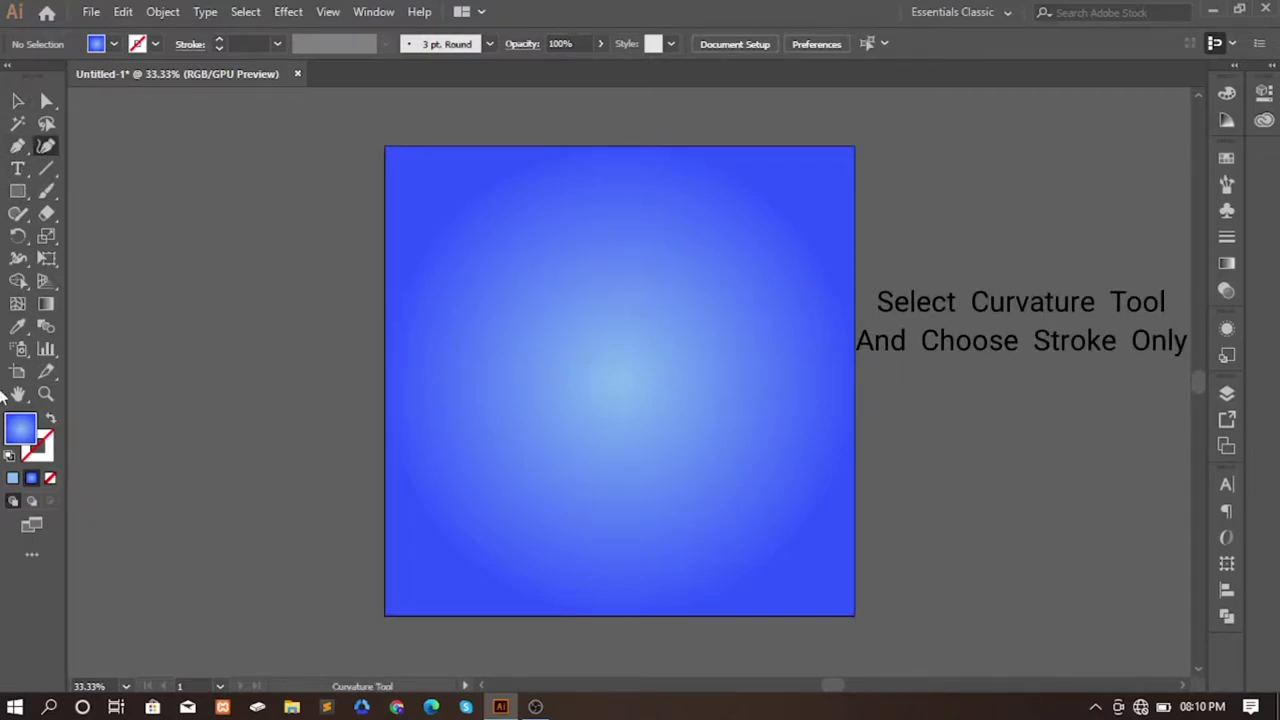
left_click(10, 456)
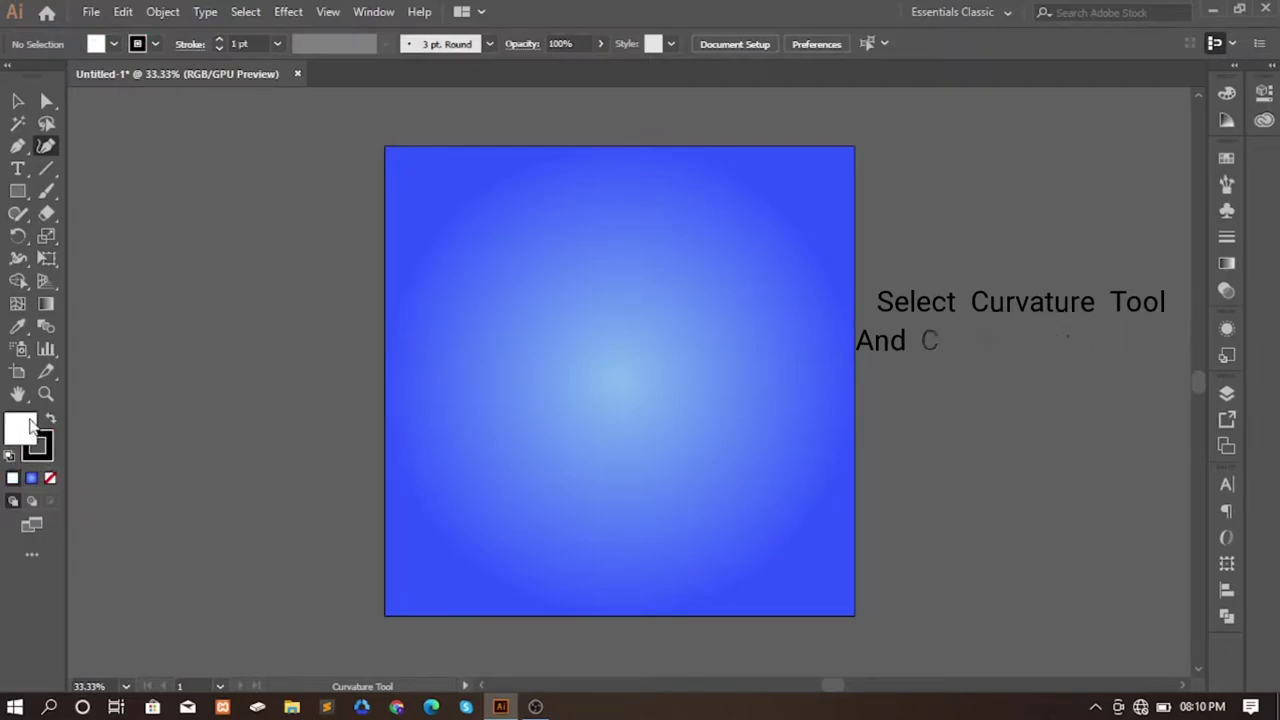
left_click(51, 479)
left_click_drag(694, 348, 575, 337)
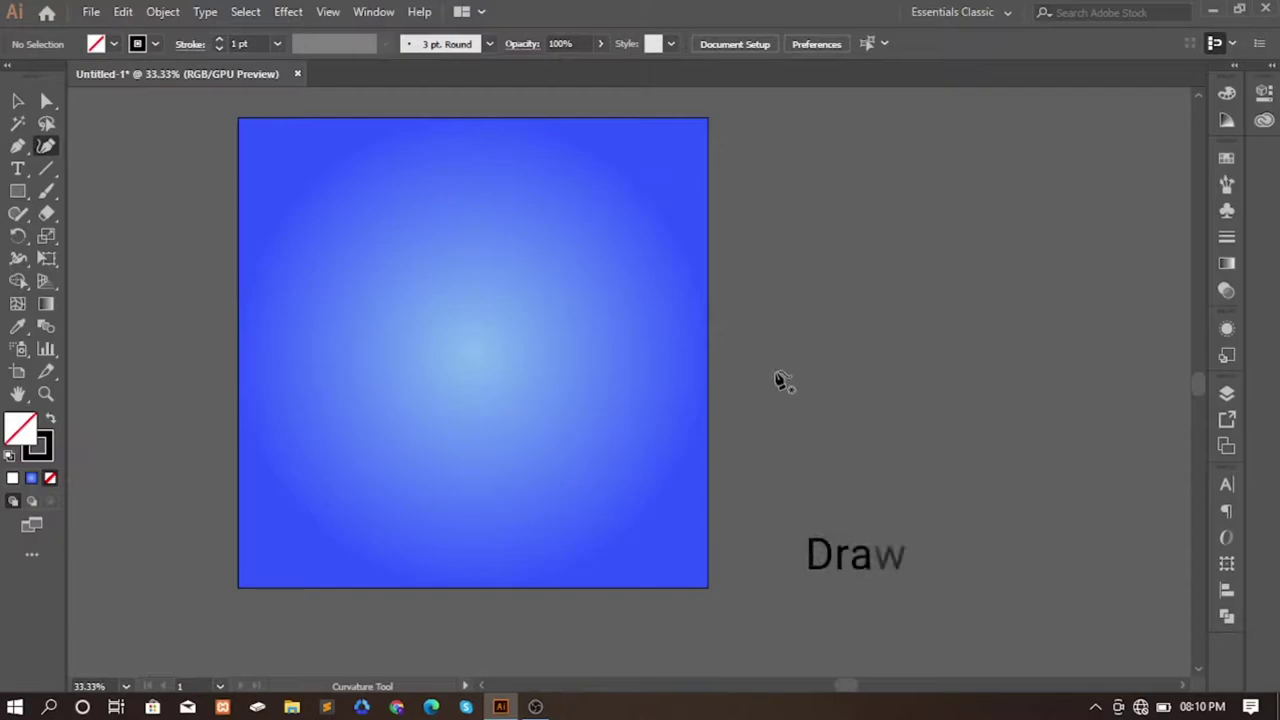
- Click out a closed, curved wing outline beside the square with a sharp corner at the tip
left_click(779, 375)
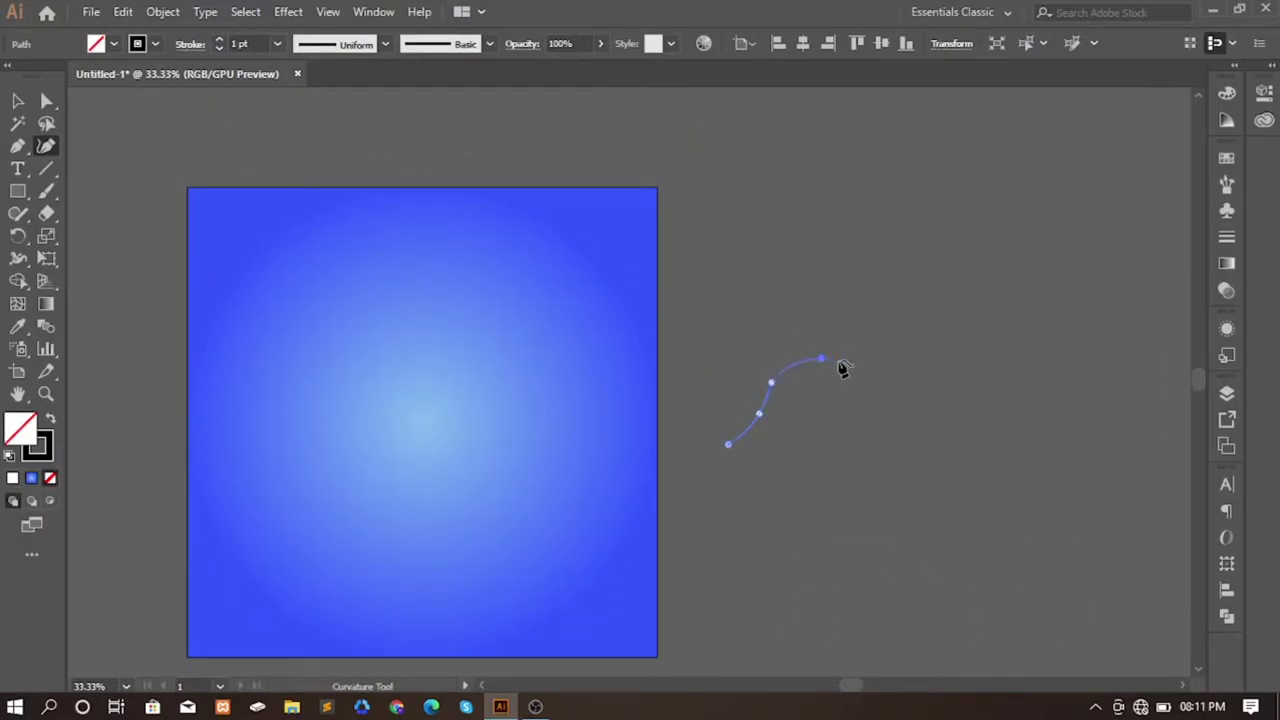
left_click_drag(843, 366, 722, 373)
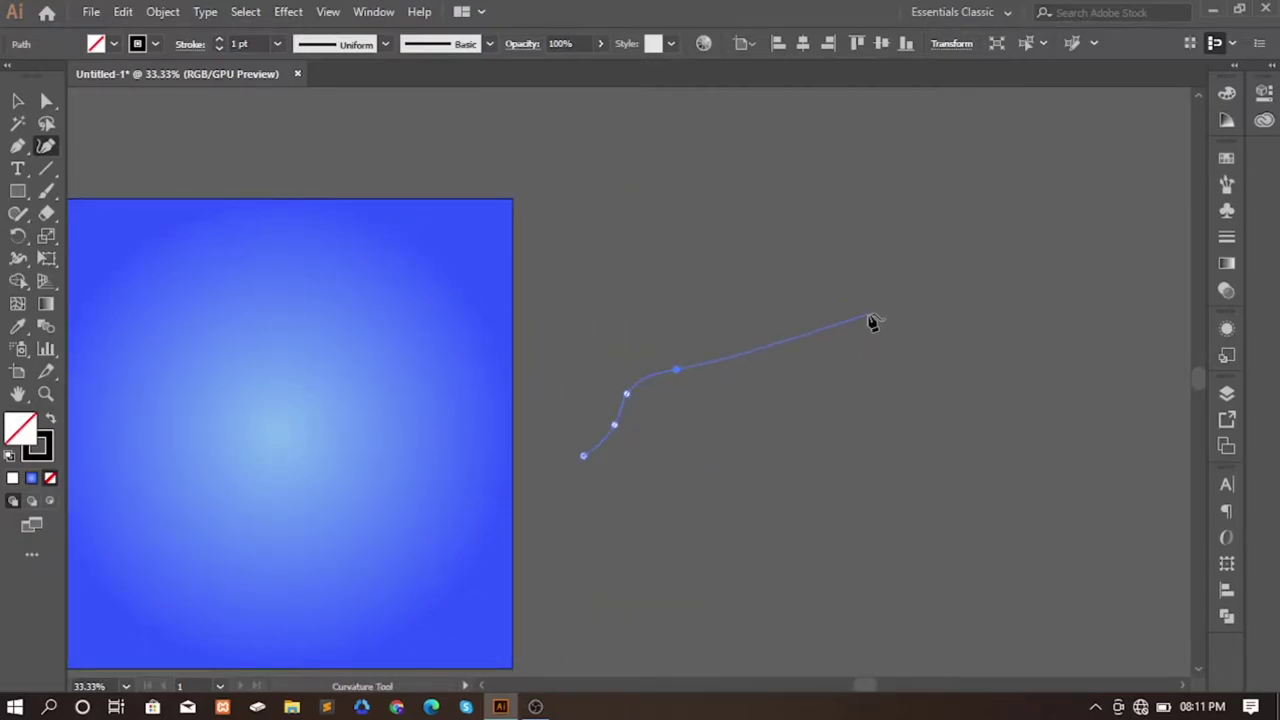
left_click(869, 316)
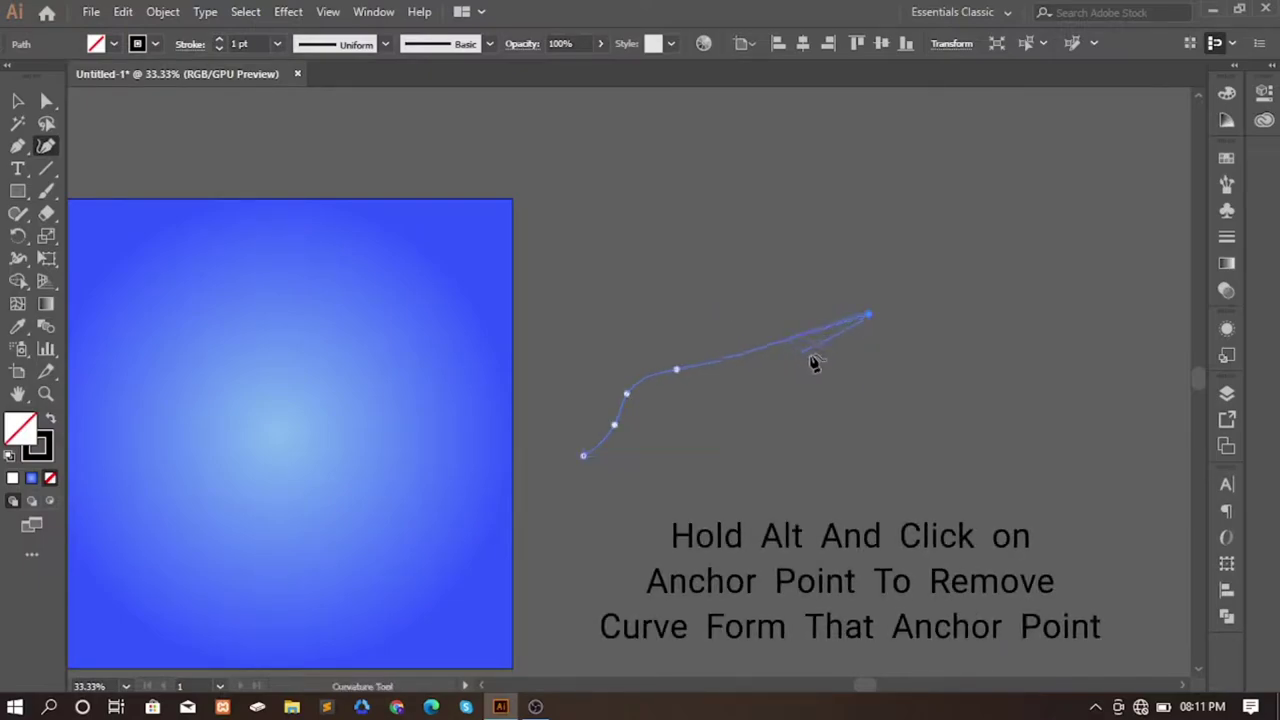
left_click(869, 316, "alt")
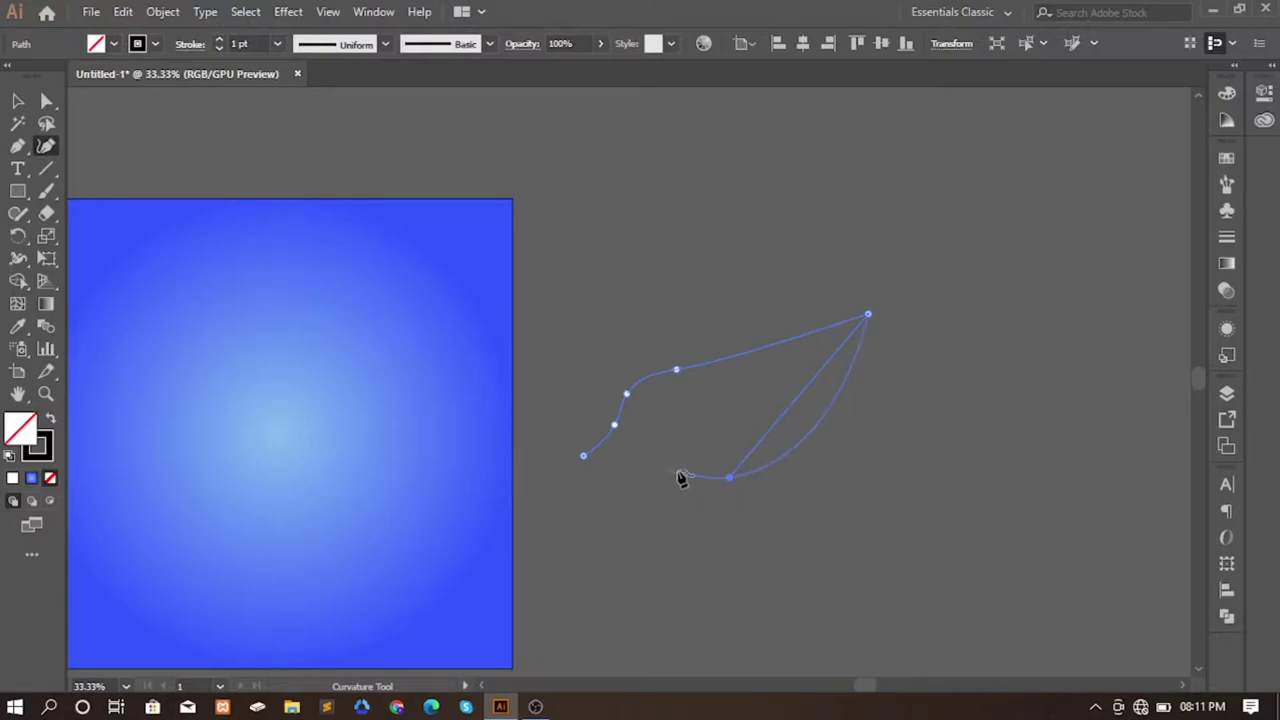
left_click_drag(803, 401, 818, 419)
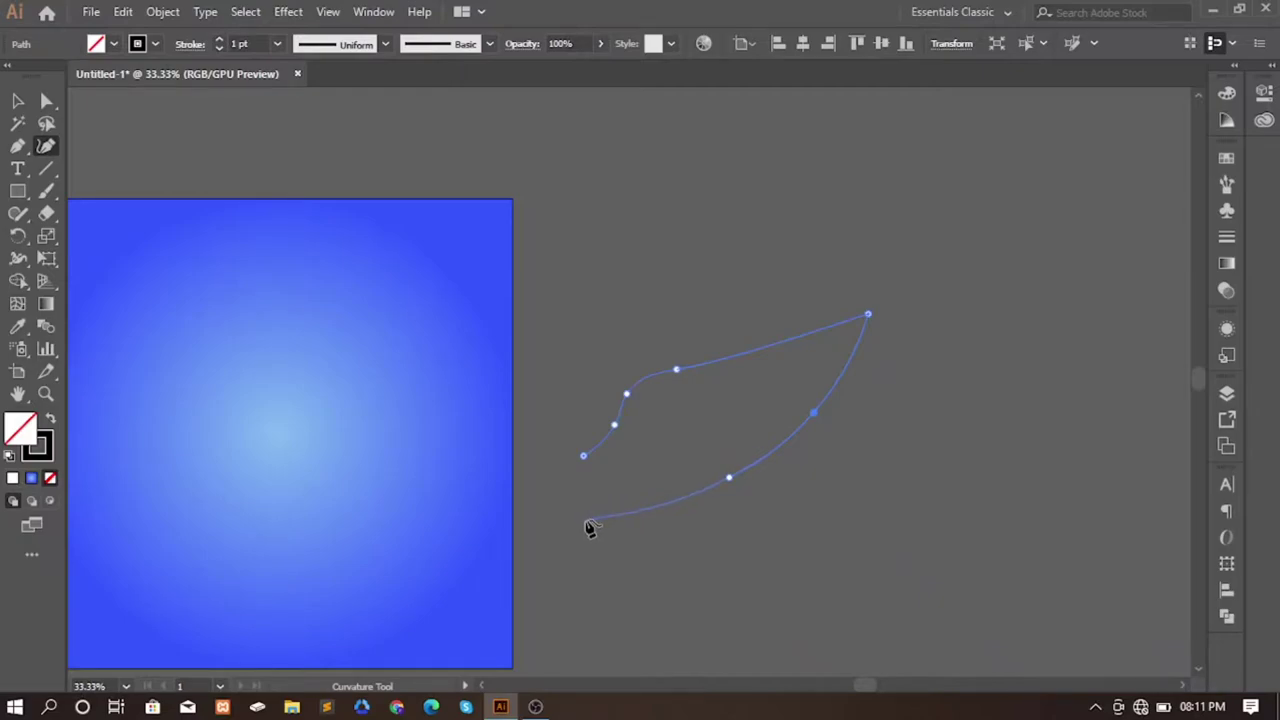
left_click_drag(637, 519, 635, 507)
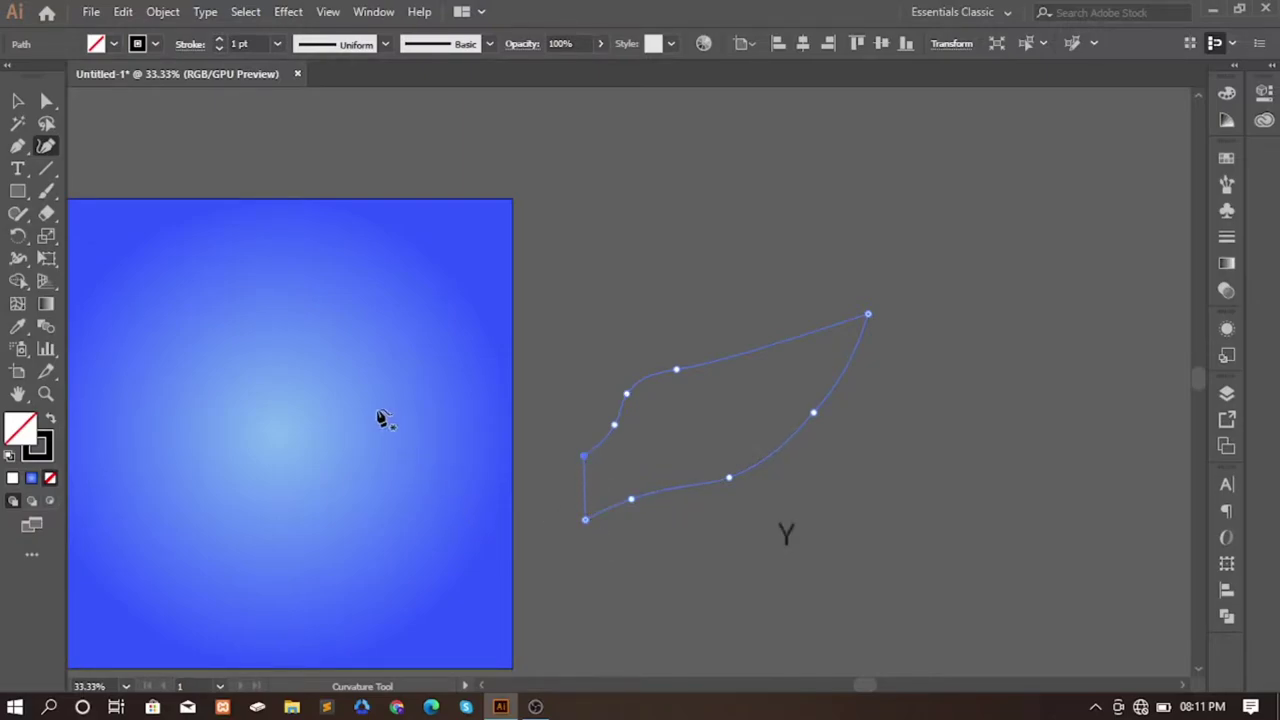
- Nudge the wing outline's bottom-left anchor point slightly to the left
left_click(46, 101)
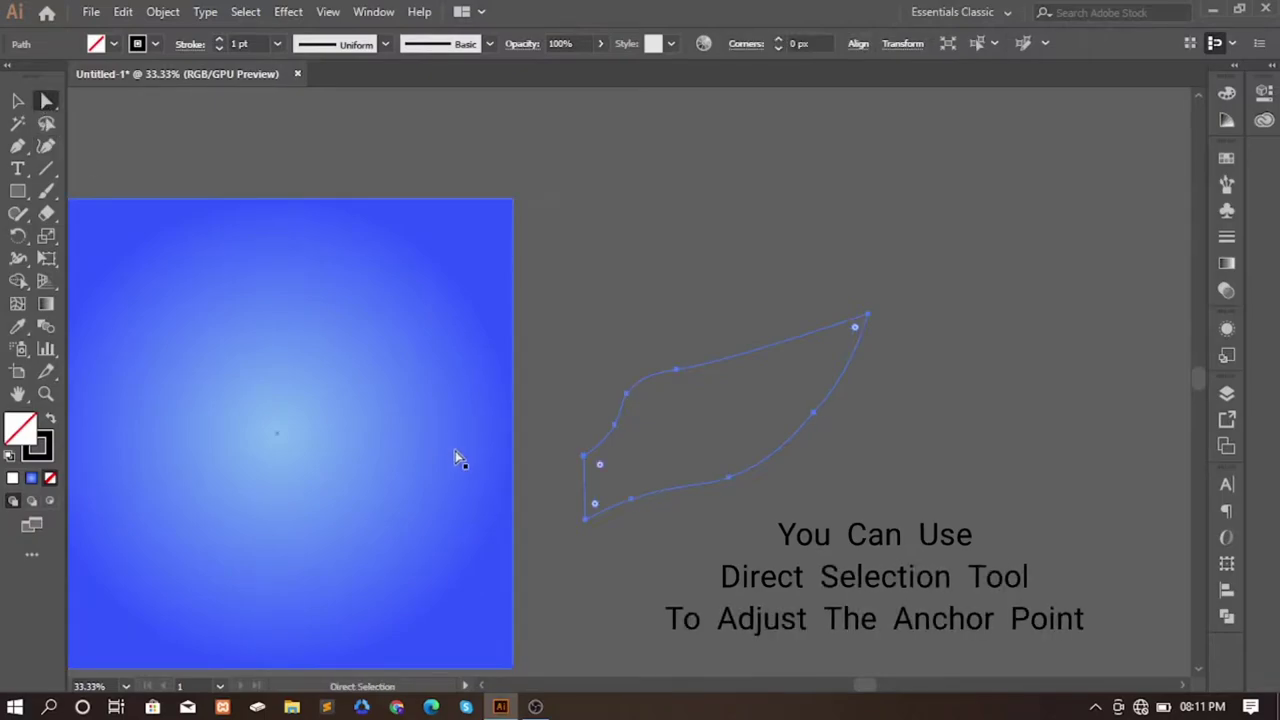
left_click(585, 519)
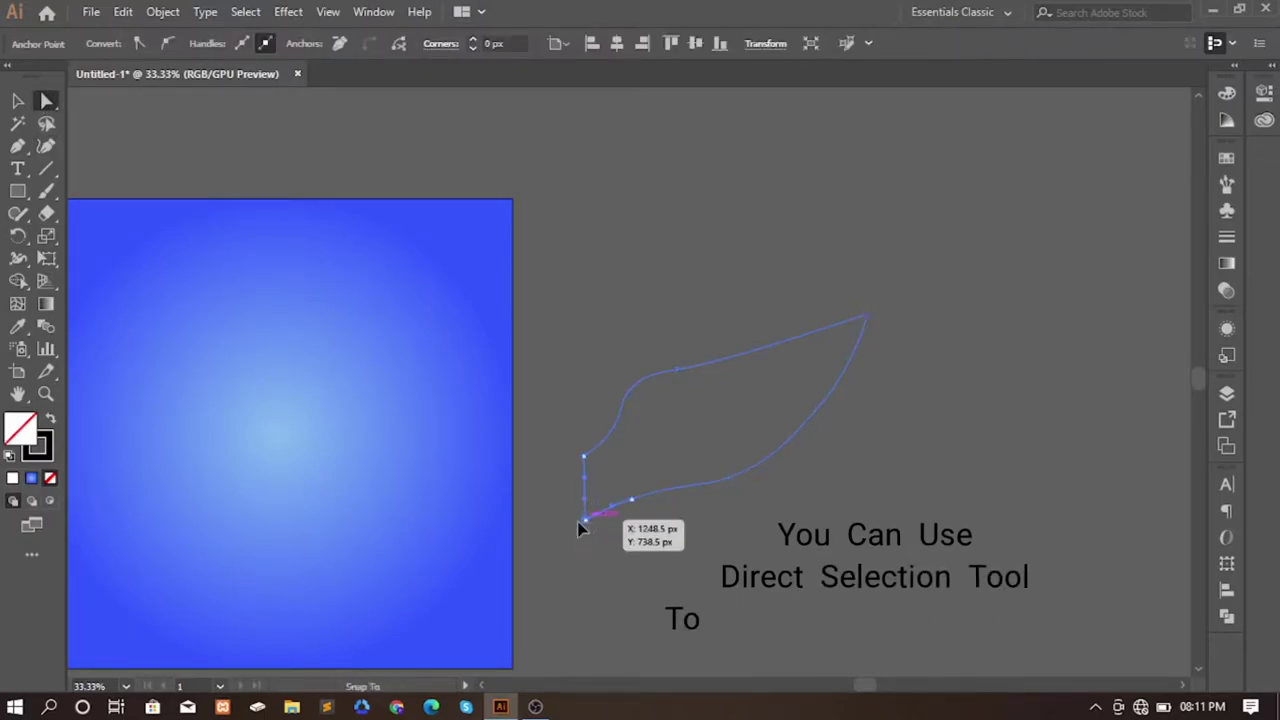
left_click_drag(590, 527, 577, 526)
left_click(603, 543)
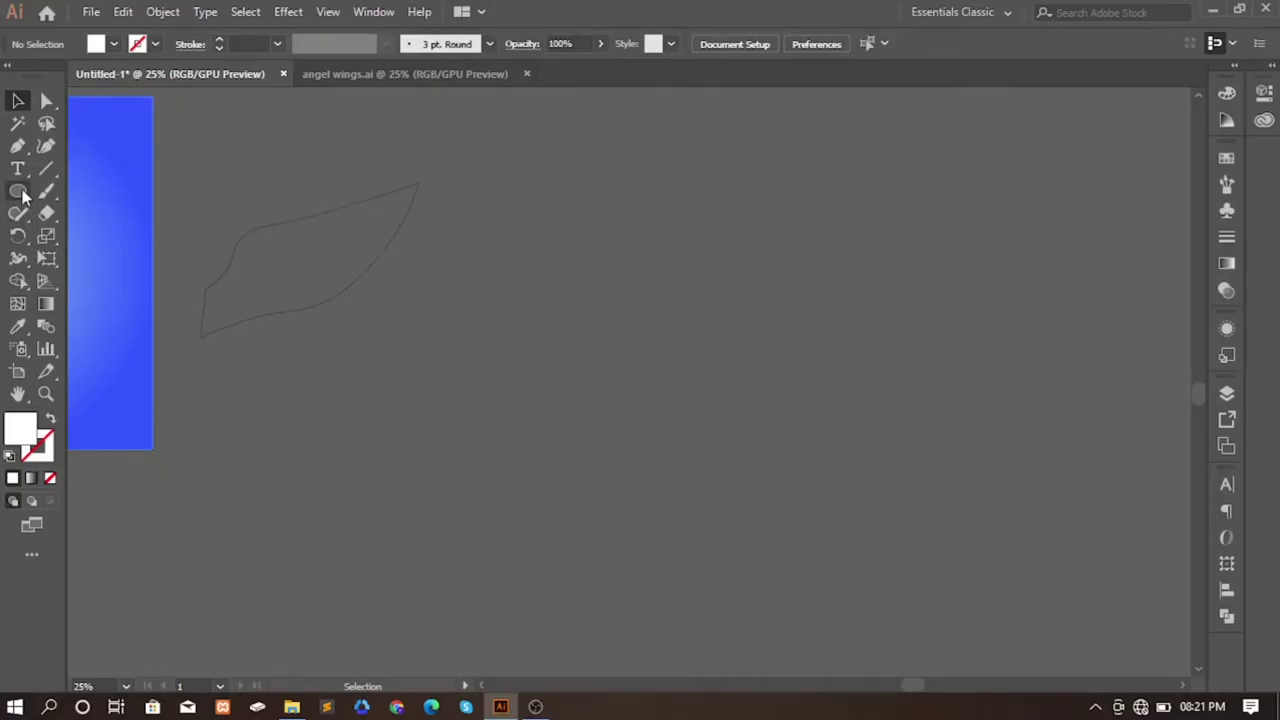
- Draw a tall white oval beside the wing outline
left_click(20, 192)
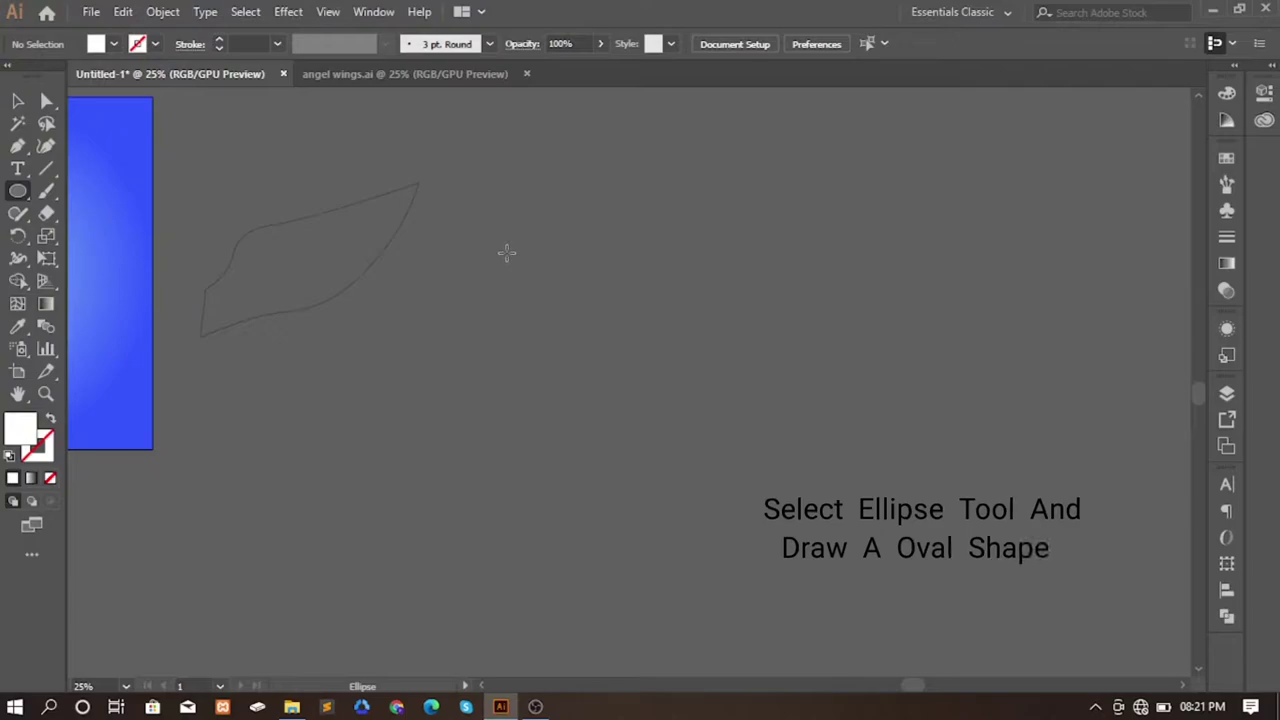
left_click_drag(507, 252, 629, 481)
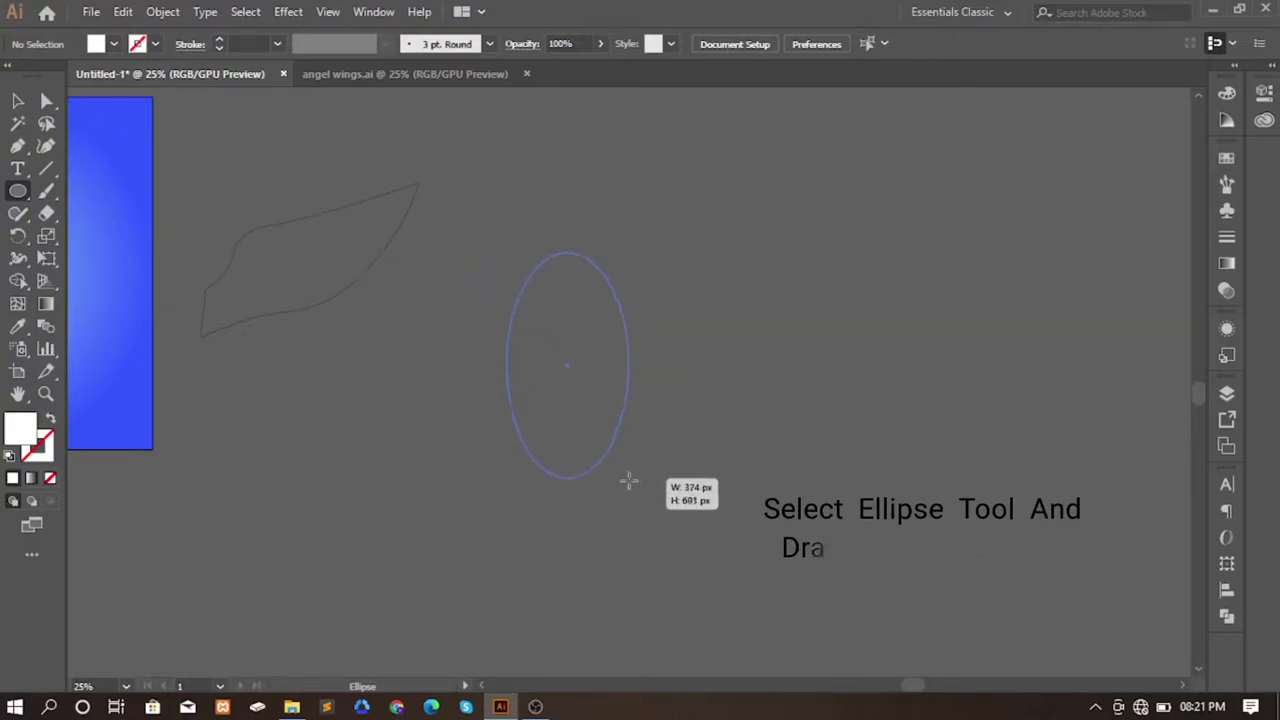
left_click_drag(629, 481, 640, 539)
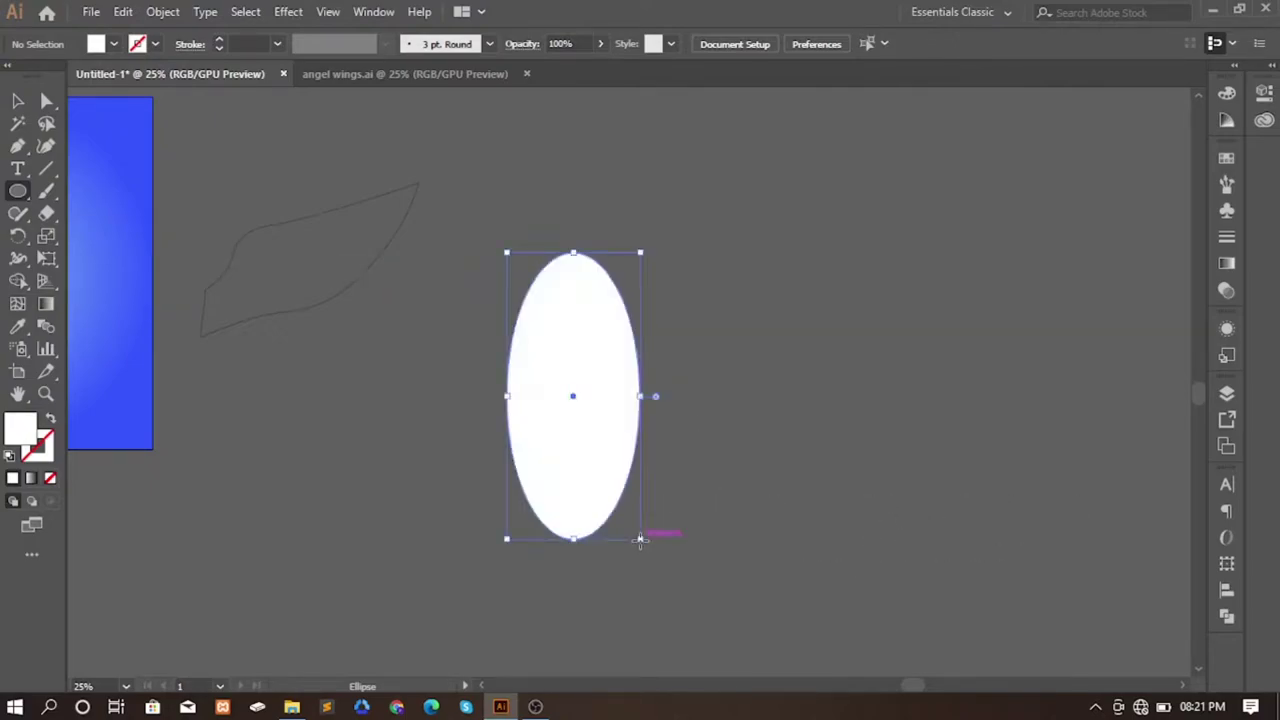
- Raise the oval's side points and stretch its bottom into a sharp point
left_click(46, 100)
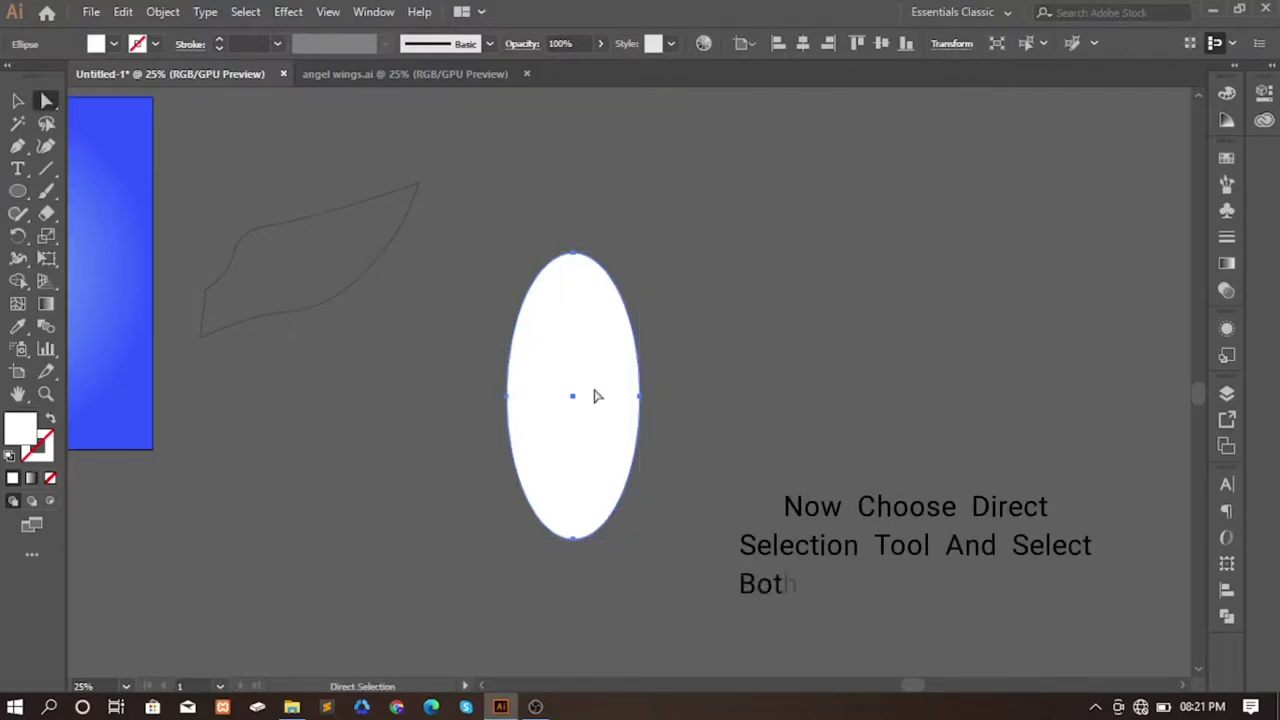
mouse_move(471, 365)
left_mouse_down()
mouse_move(613, 432)
mouse_move(640, 346)
left_mouse_up()
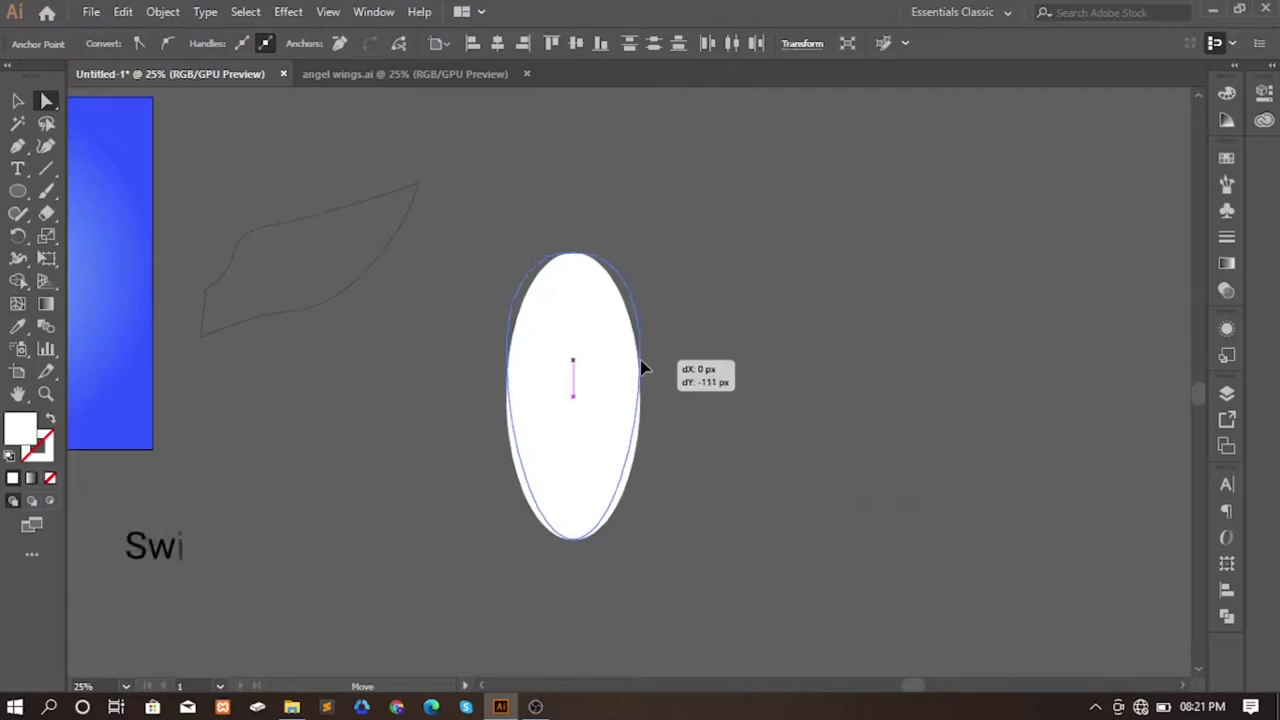
left_click_drag(640, 346, 640, 357)
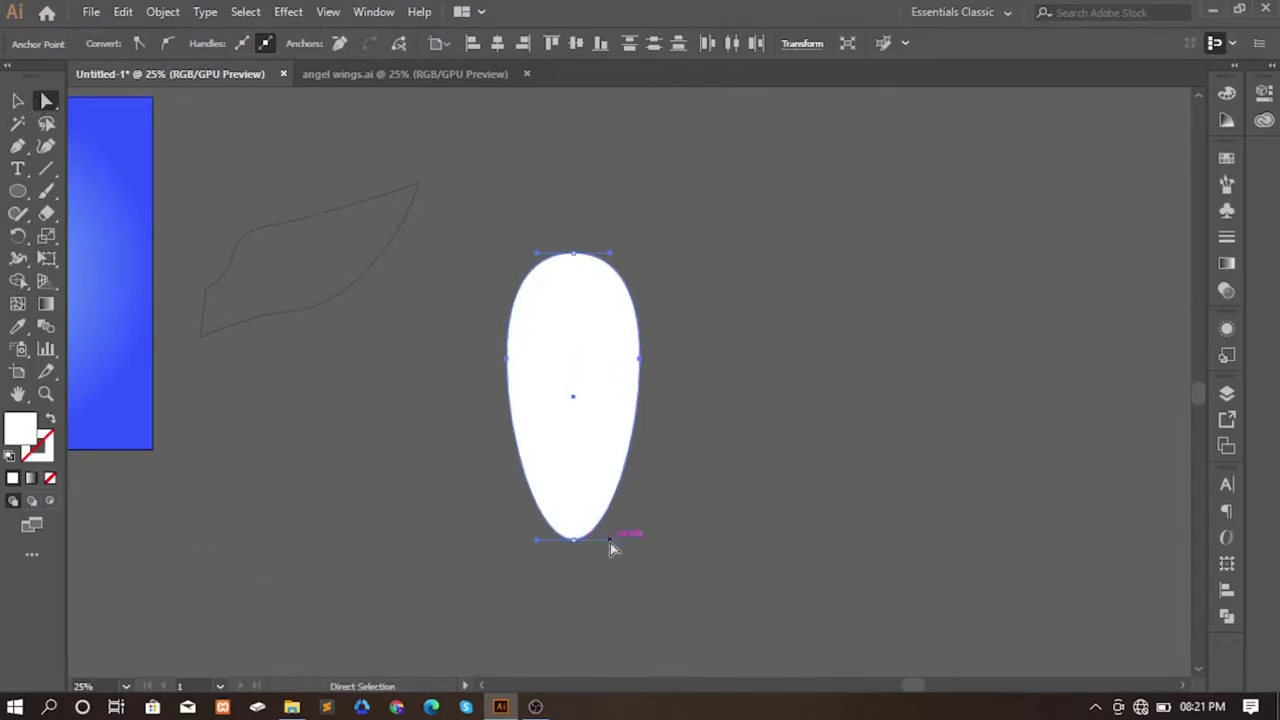
left_click_drag(608, 546, 593, 549)
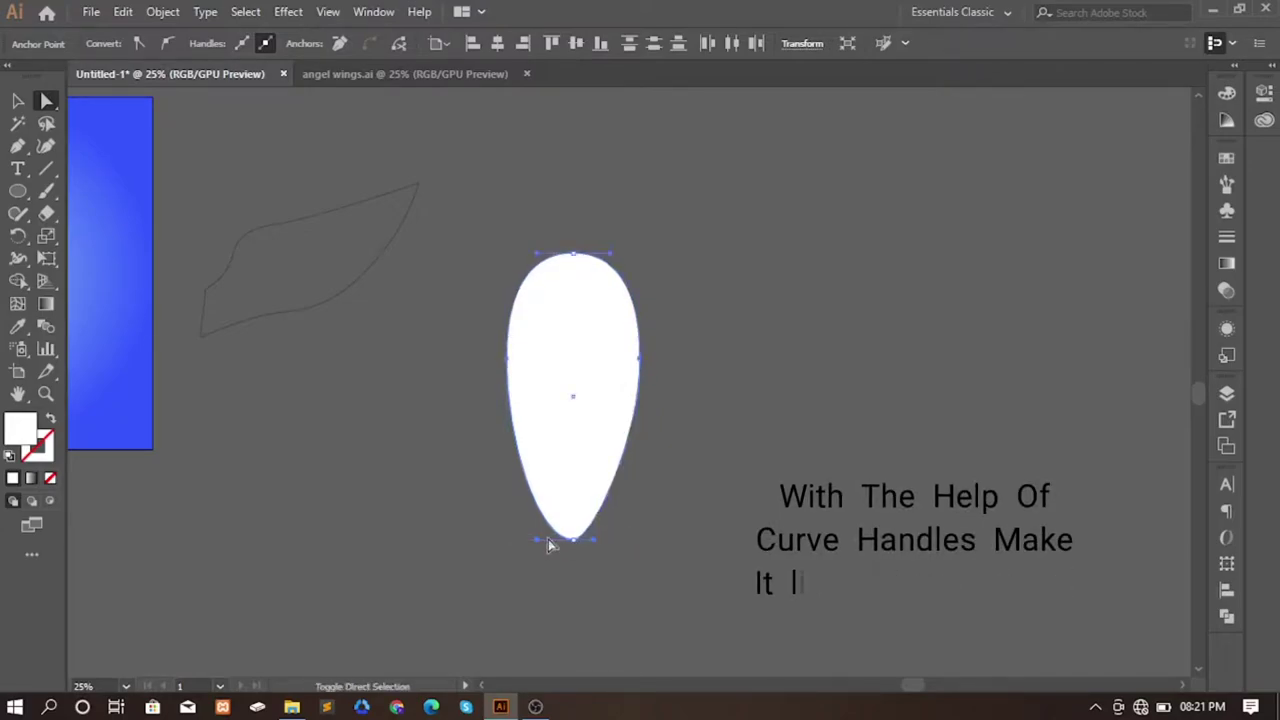
mouse_move(538, 546)
left_mouse_down()
mouse_move(577, 548)
mouse_move(573, 618)
left_mouse_up()
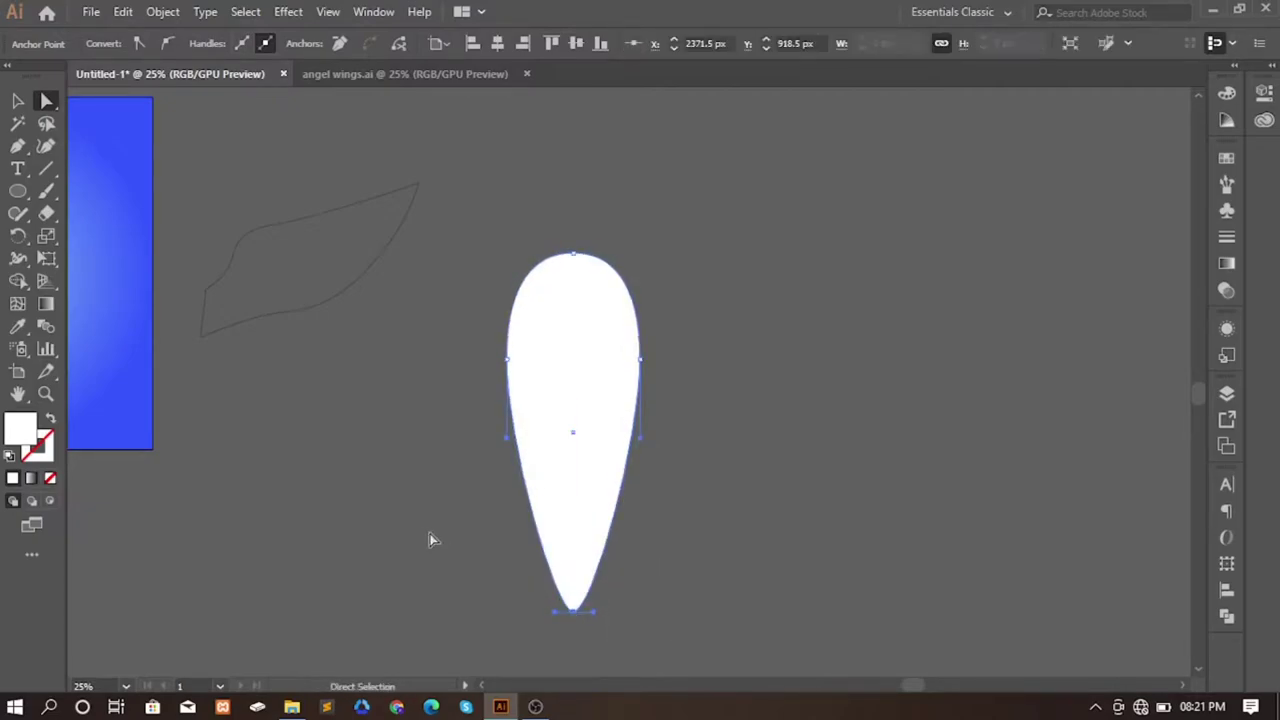
left_click(407, 531)
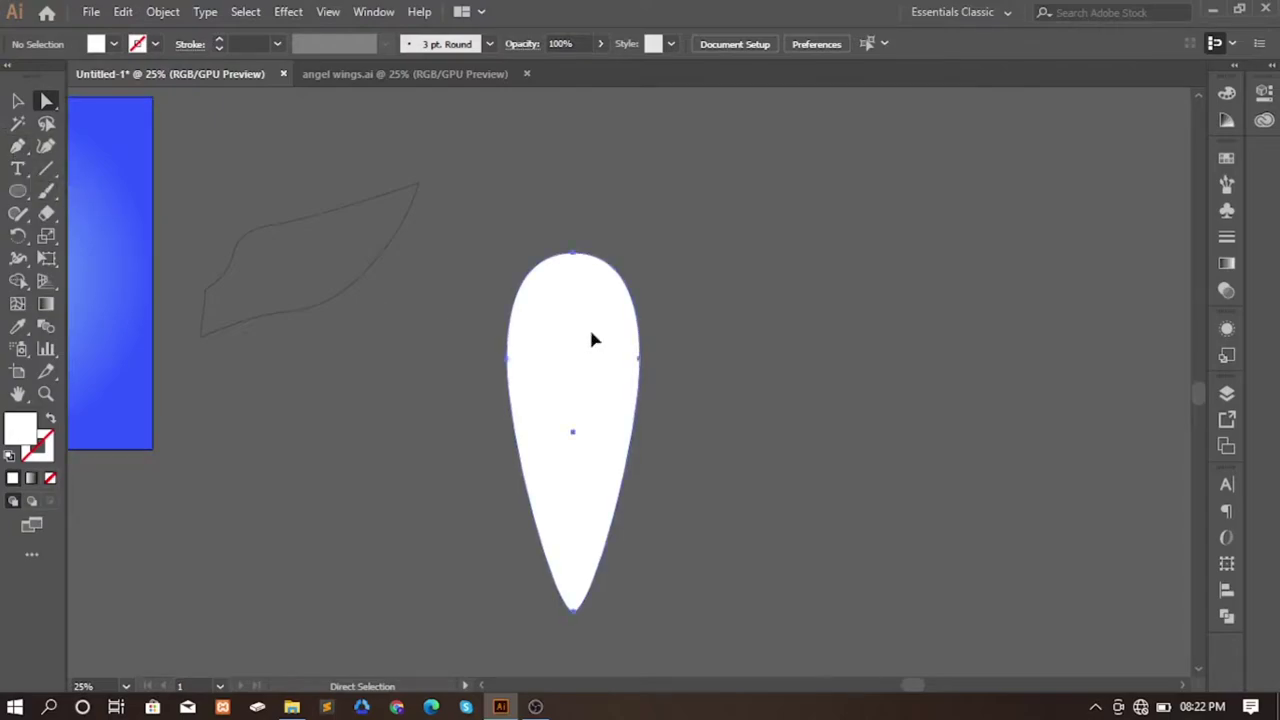
- Duplicate the teardrop to the right, fill it grey #a09f9f, and narrow it into a thin shaft
left_click_drag(589, 330, 797, 360)
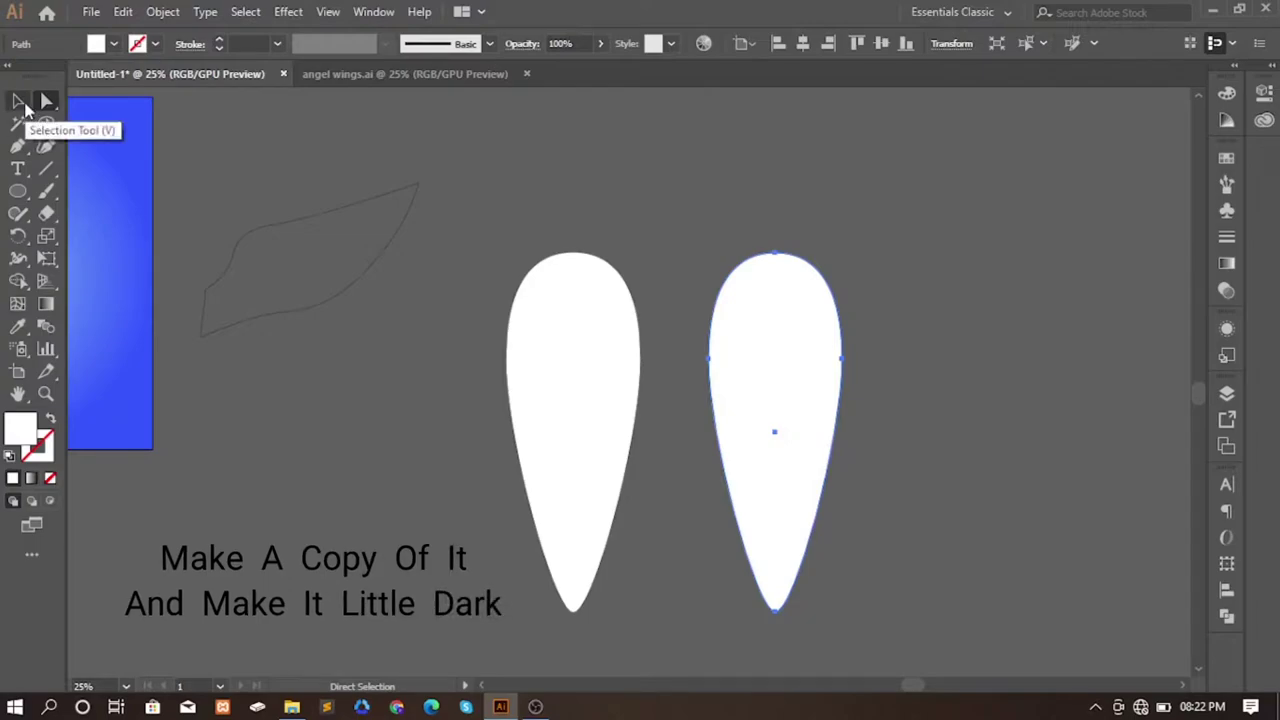
double_click(22, 428)
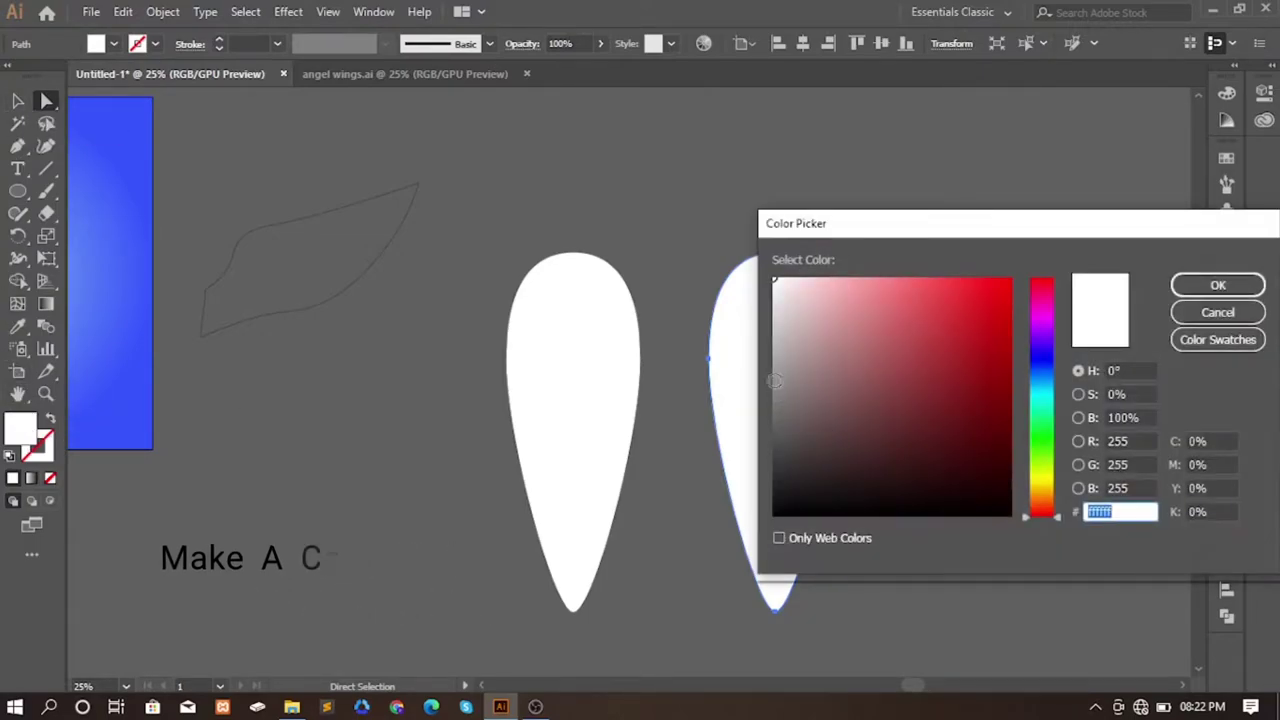
left_click(775, 366)
left_click(1217, 285)
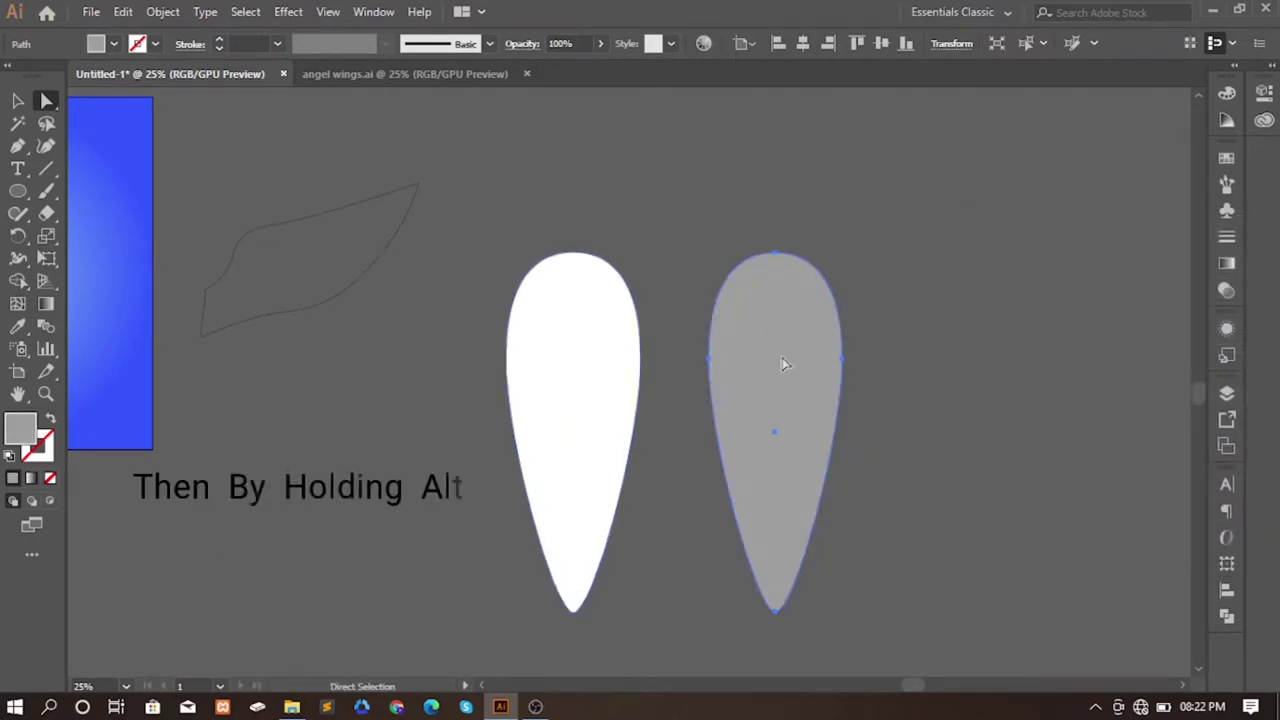
left_click(17, 102)
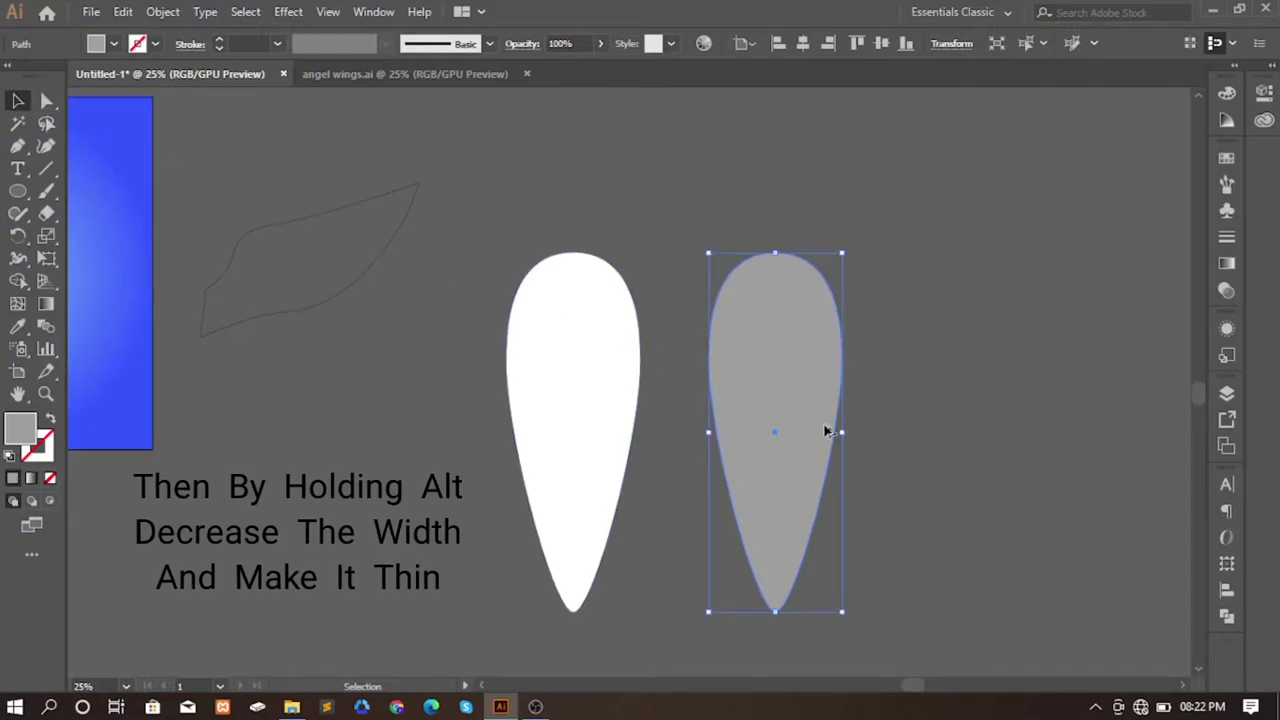
left_click_drag(842, 430, 780, 417)
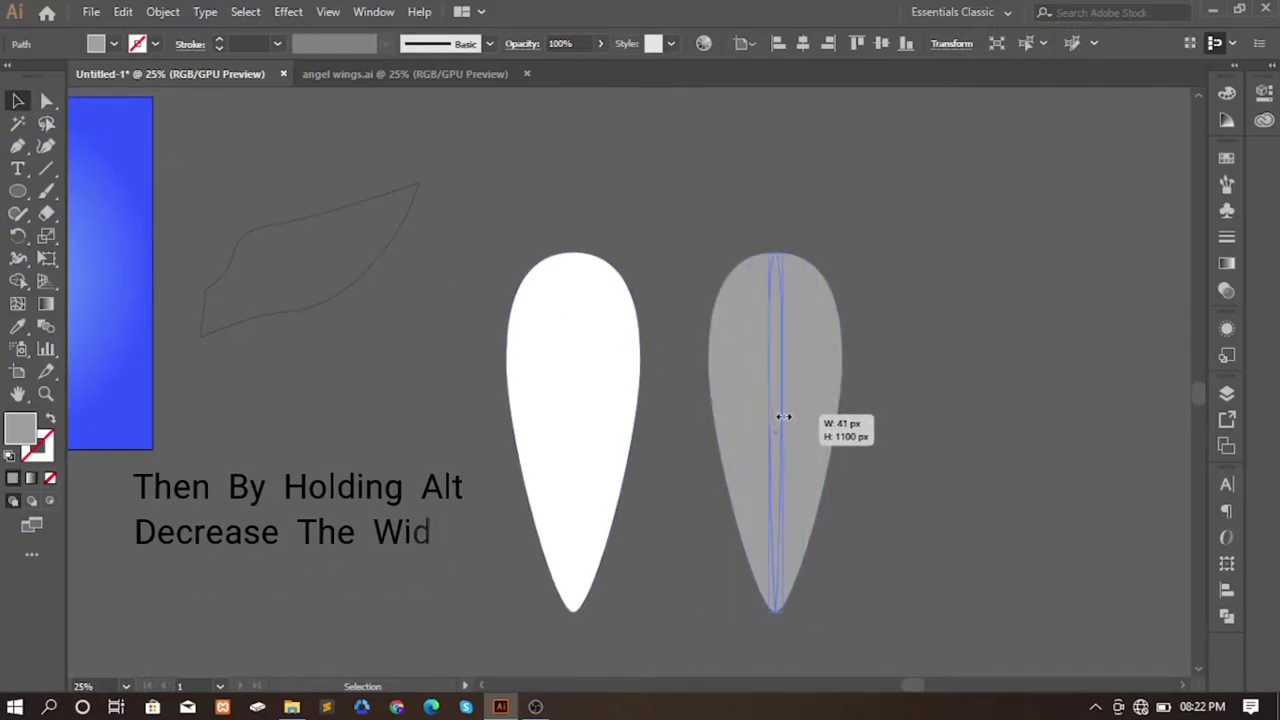
- Center the grey shaft horizontally on the white teardrop and nudge it up past the tip
left_click(566, 372, "shift")
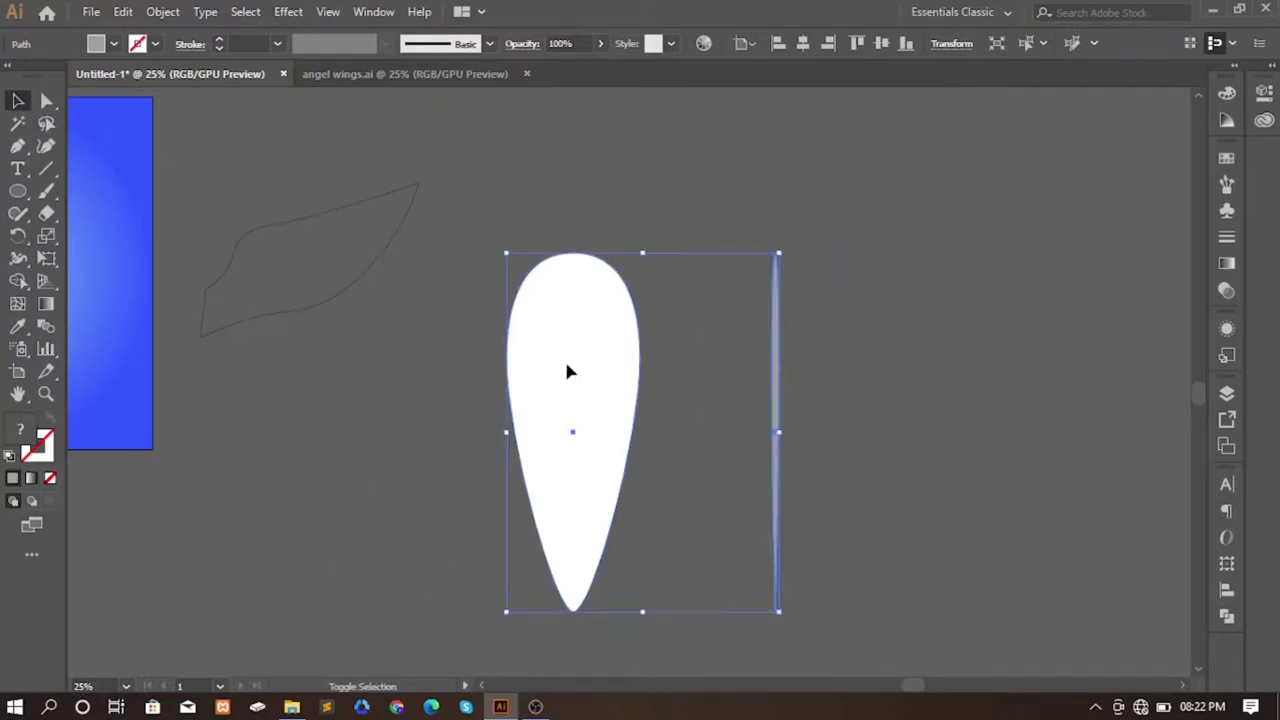
left_click(566, 372)
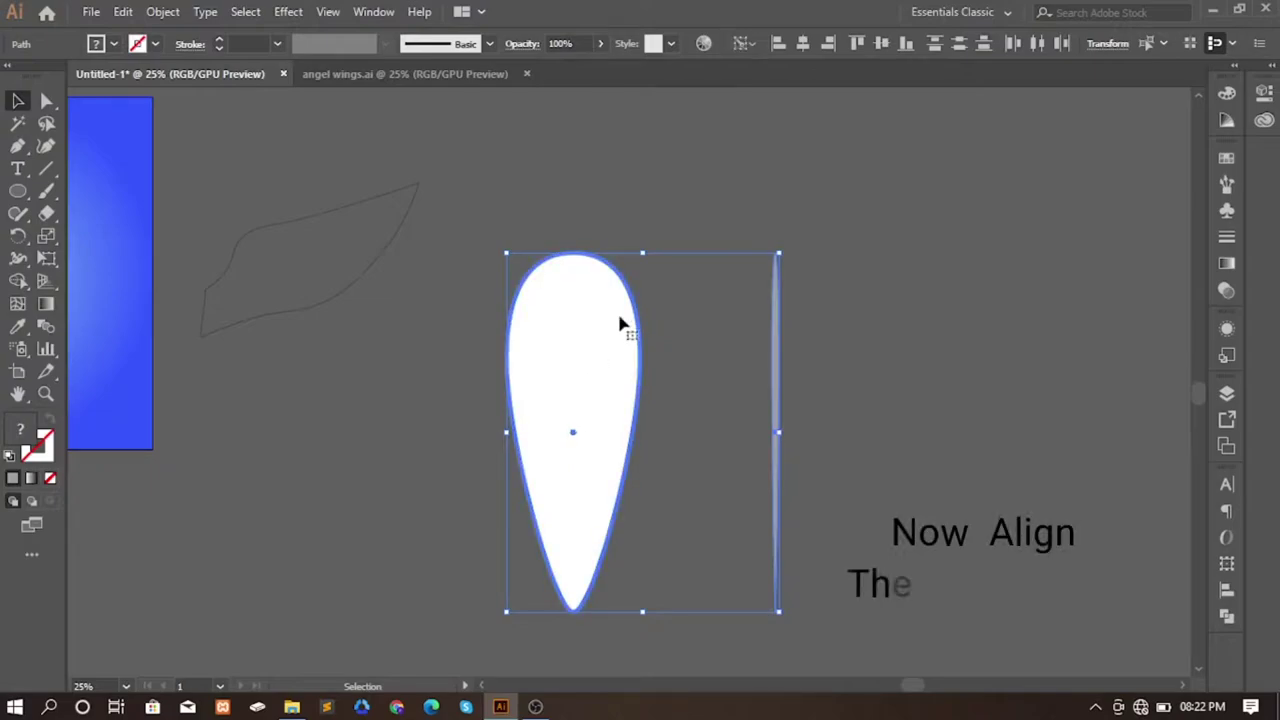
left_click(801, 45)
left_click(760, 378)
left_click(572, 360)
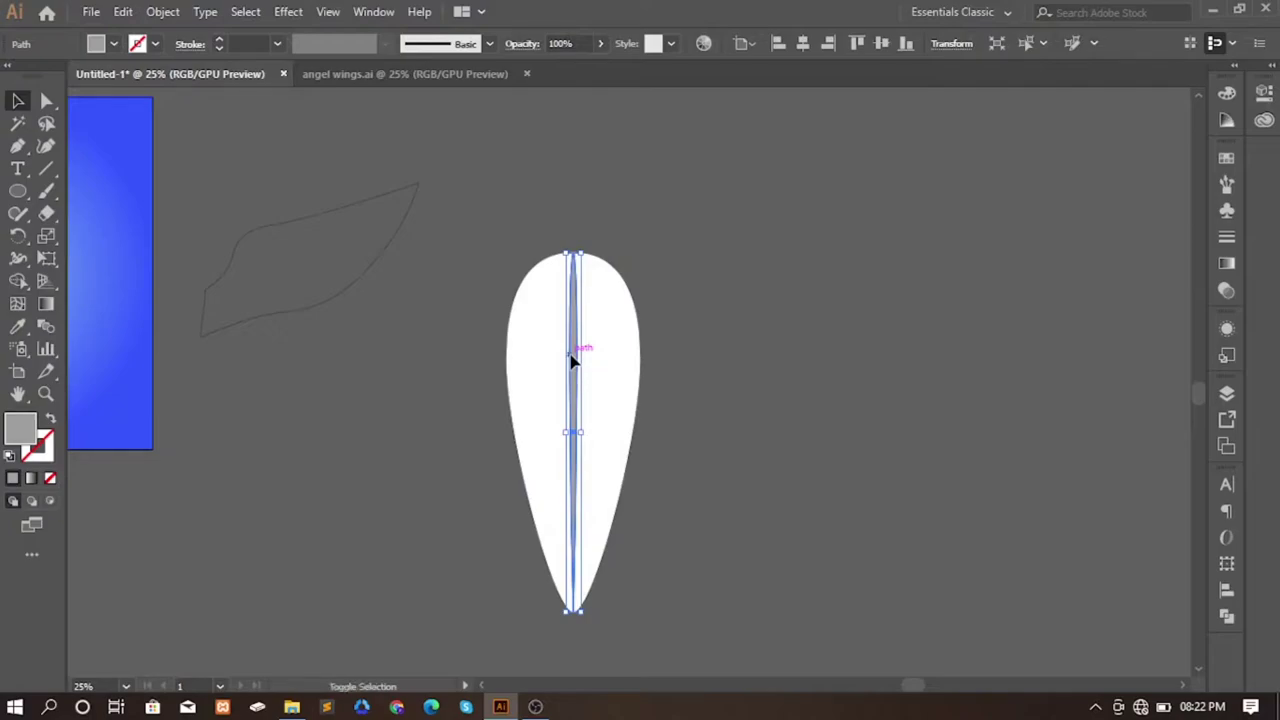
key("Up")
key("Up")
key("Up")
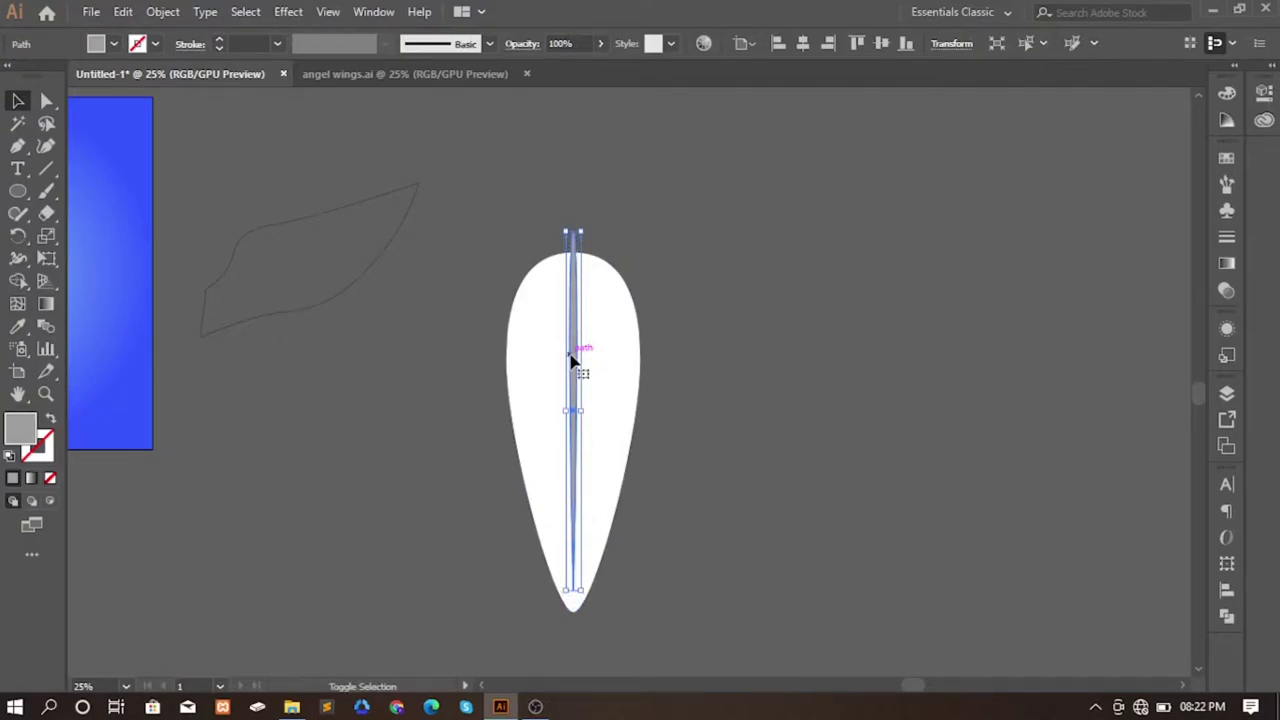
left_click(758, 334)
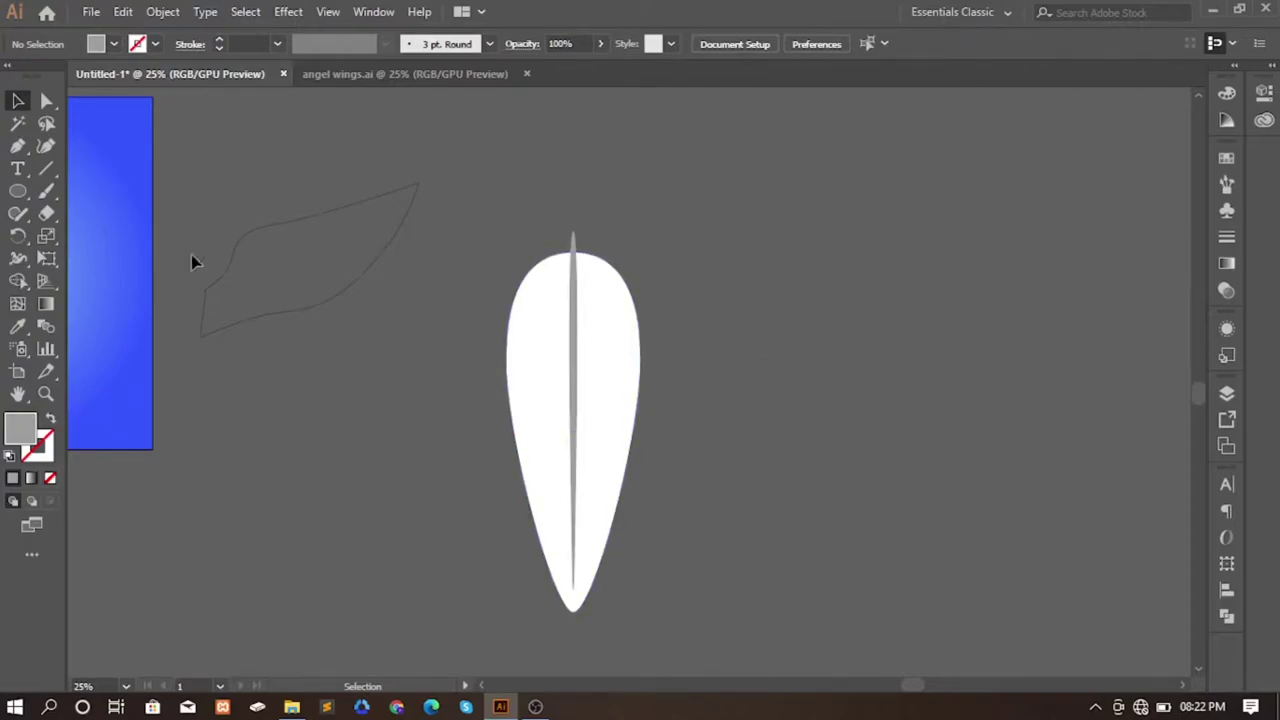
- Pen-draw thin curved barb slivers across the feather's right edge
left_click(17, 145)
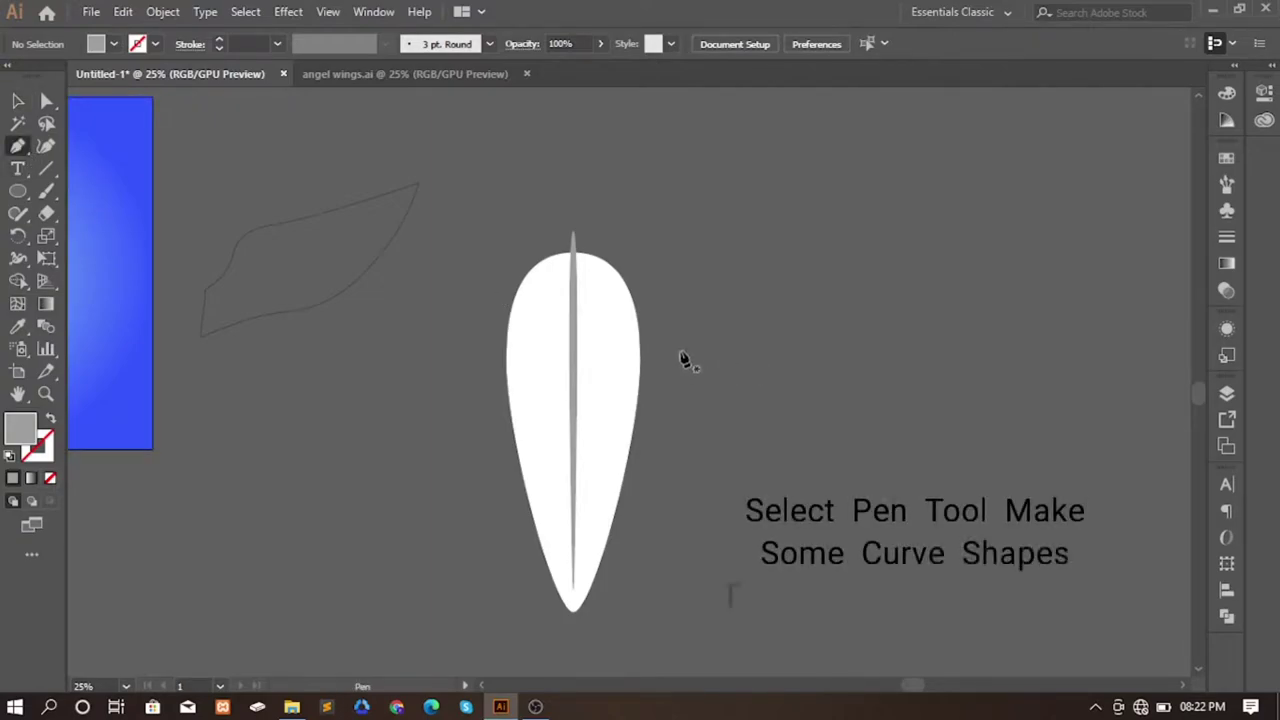
left_click(662, 341)
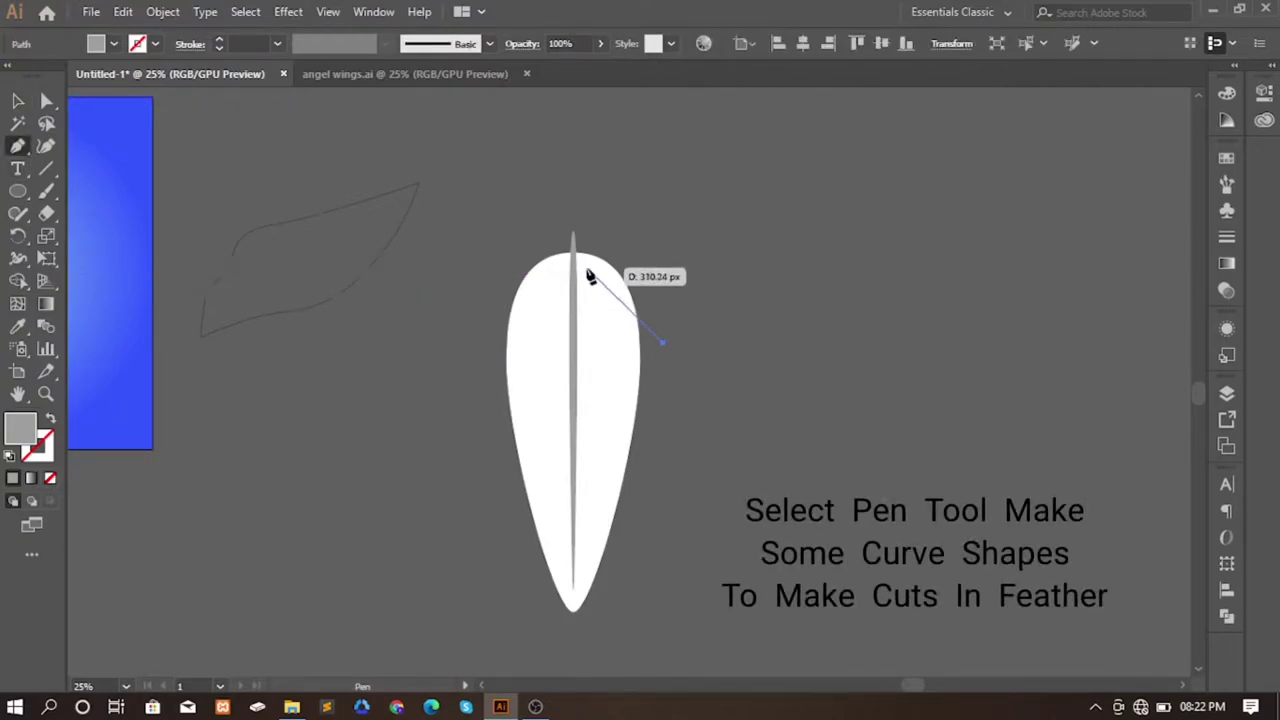
mouse_move(587, 269)
left_mouse_down()
mouse_move(550, 263)
mouse_move(591, 271)
left_mouse_up()
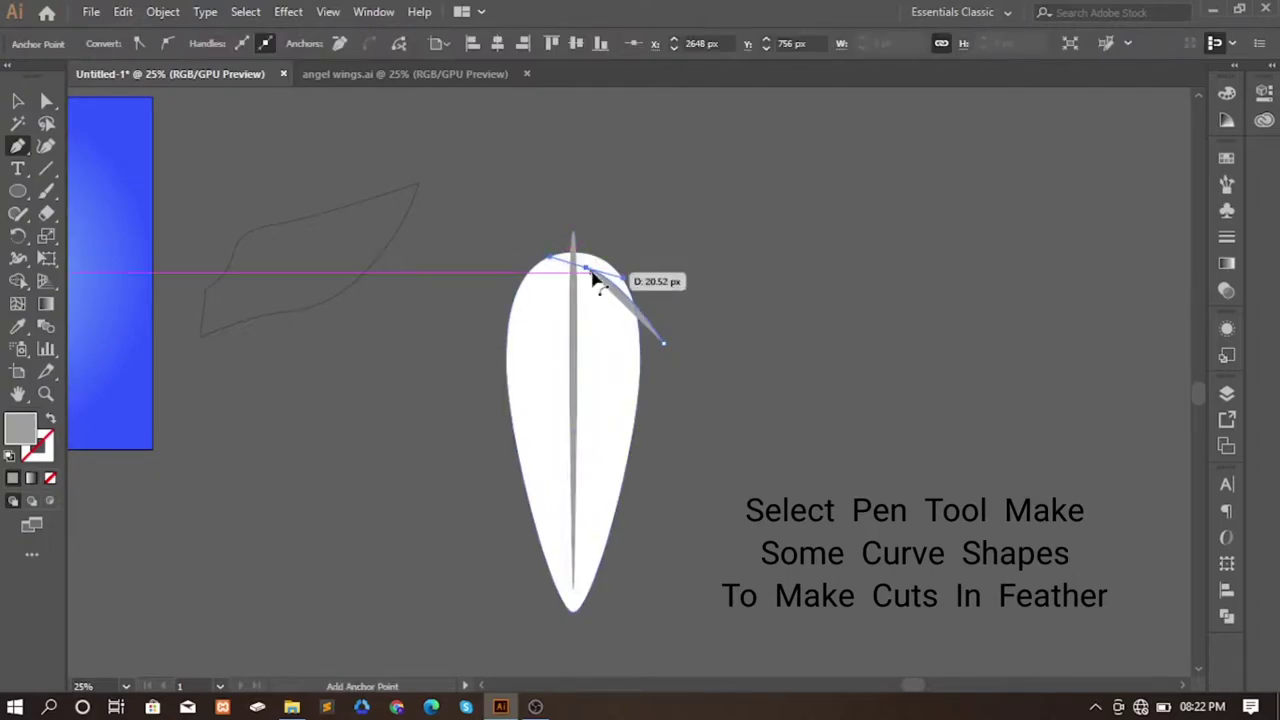
mouse_move(662, 345)
left_mouse_down()
mouse_move(663, 378)
mouse_move(659, 352)
left_mouse_up()
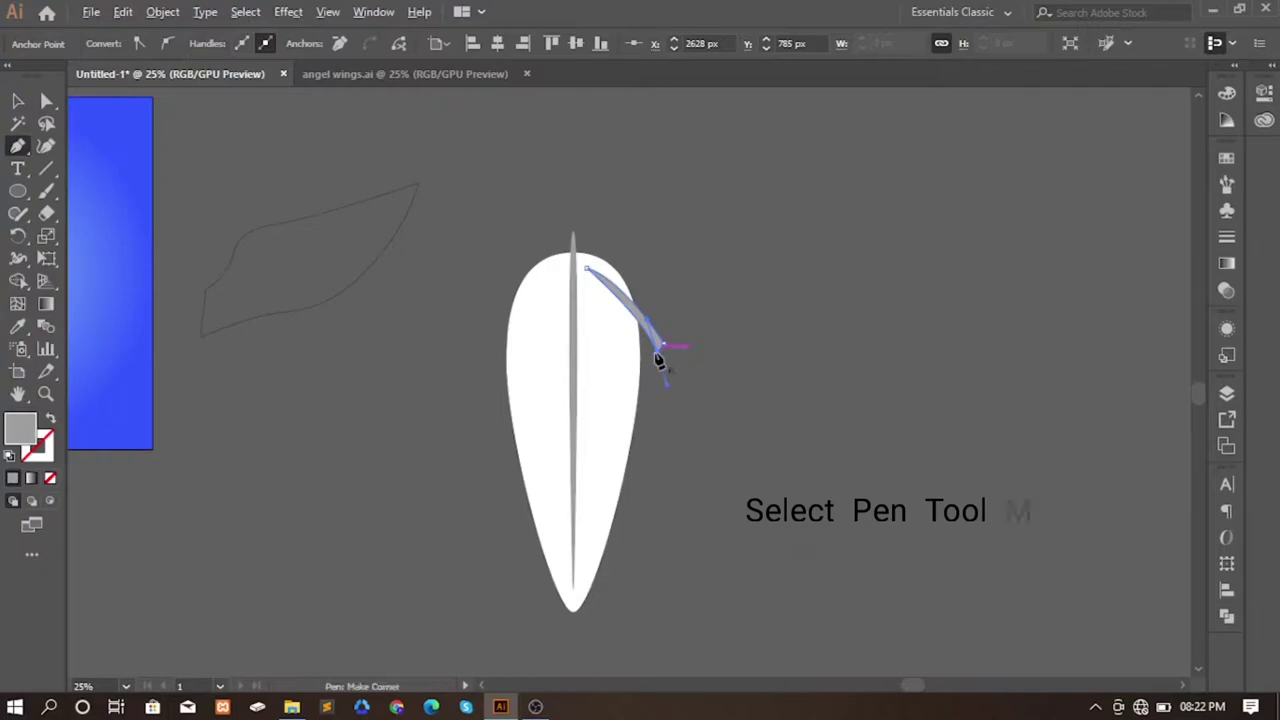
left_click(648, 418)
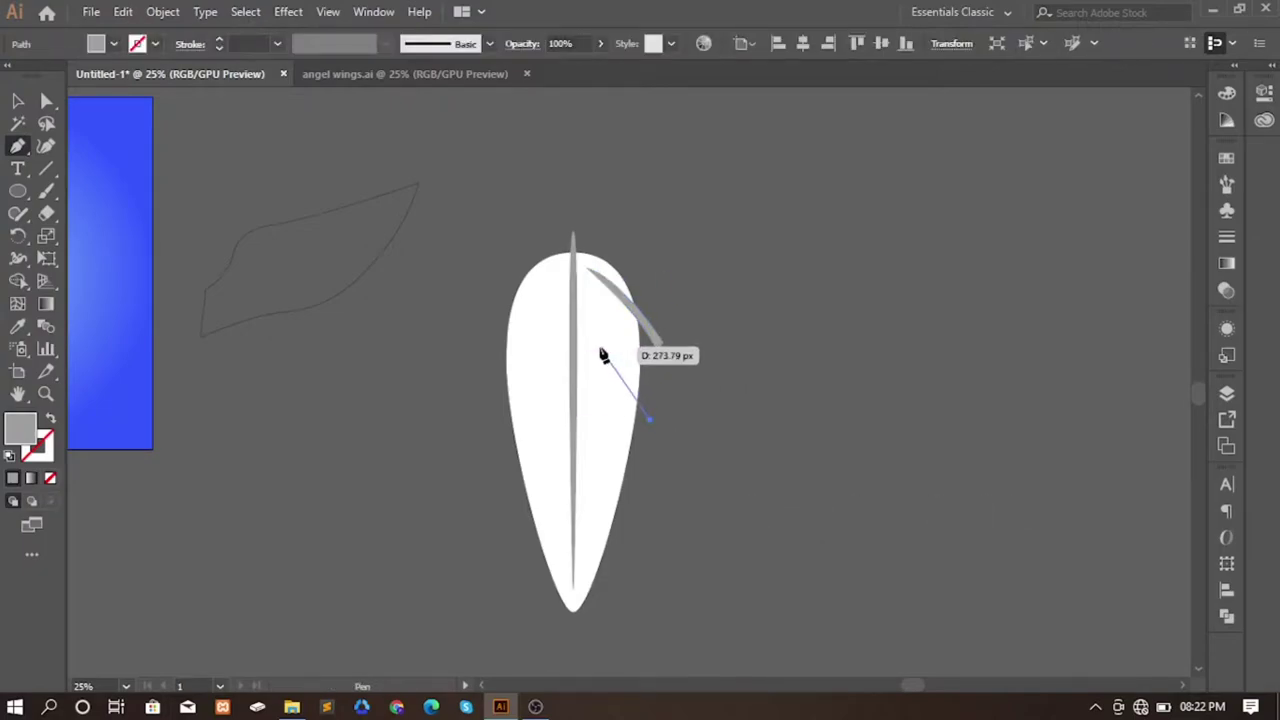
left_click_drag(601, 348, 563, 322)
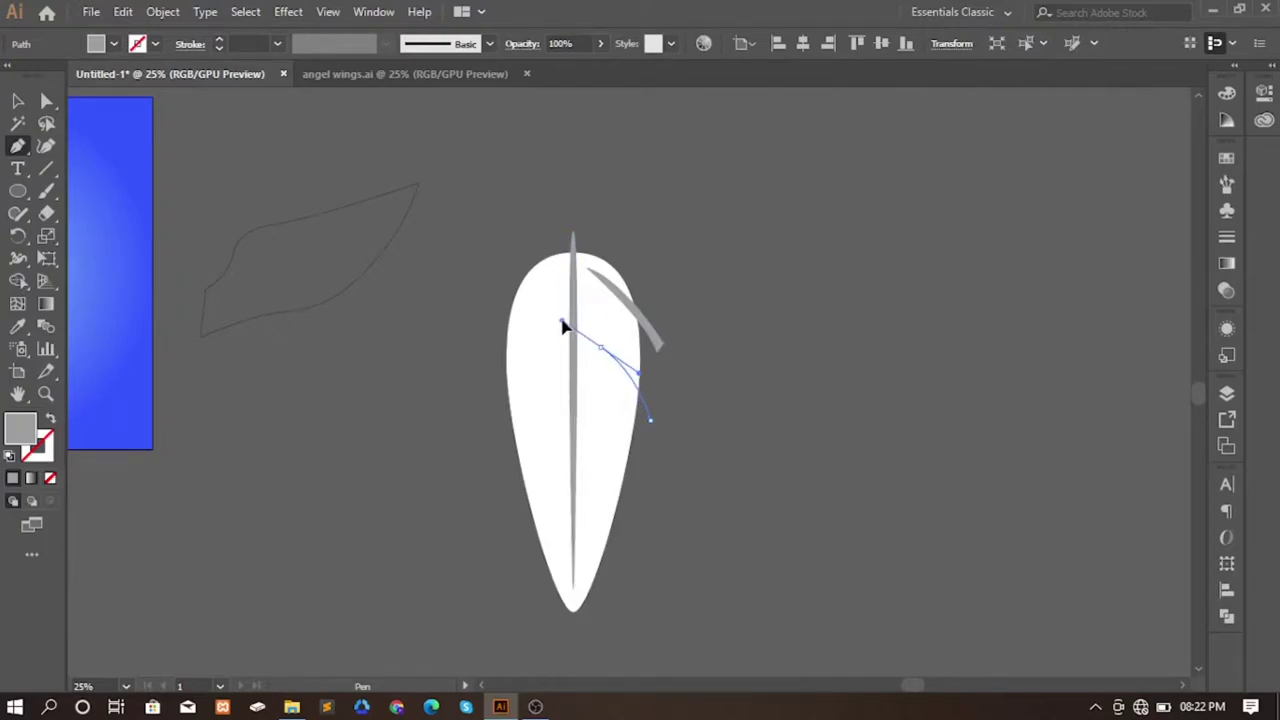
mouse_move(563, 325)
left_mouse_down()
mouse_move(595, 345)
mouse_move(650, 455)
mouse_move(651, 503)
left_mouse_up()
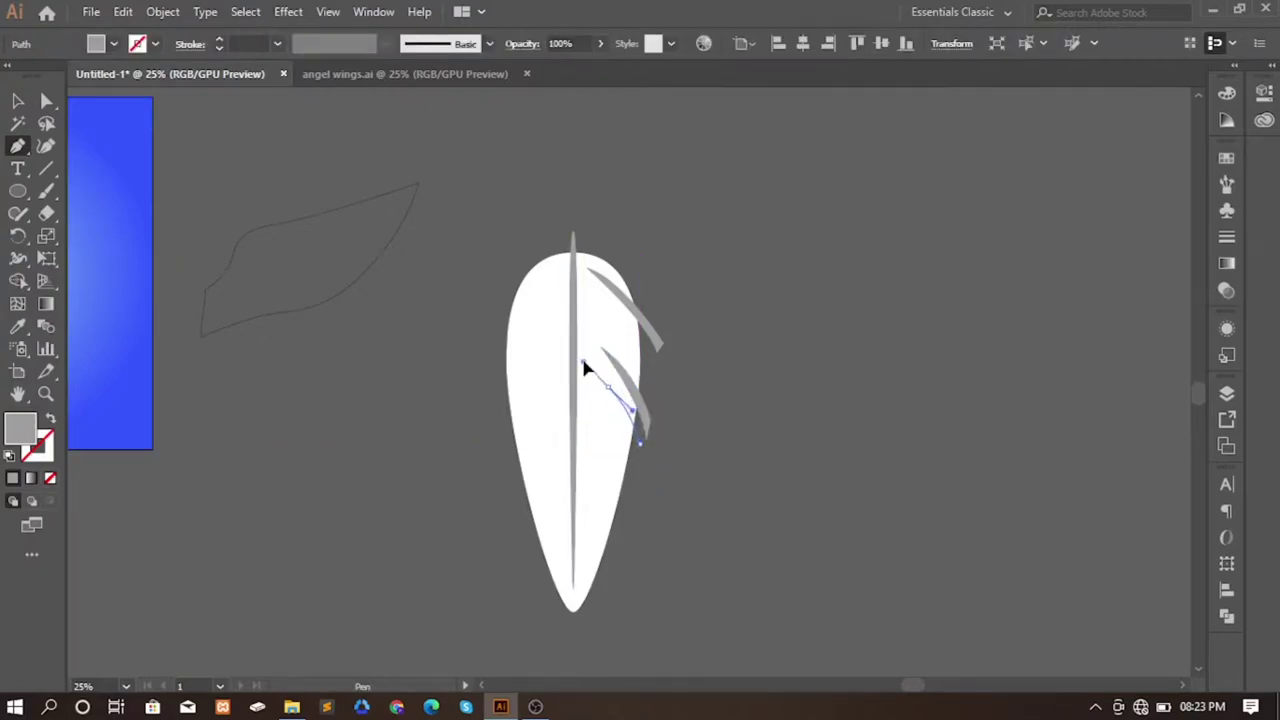
left_click(607, 386)
left_click_drag(640, 452, 632, 553)
left_click(587, 487)
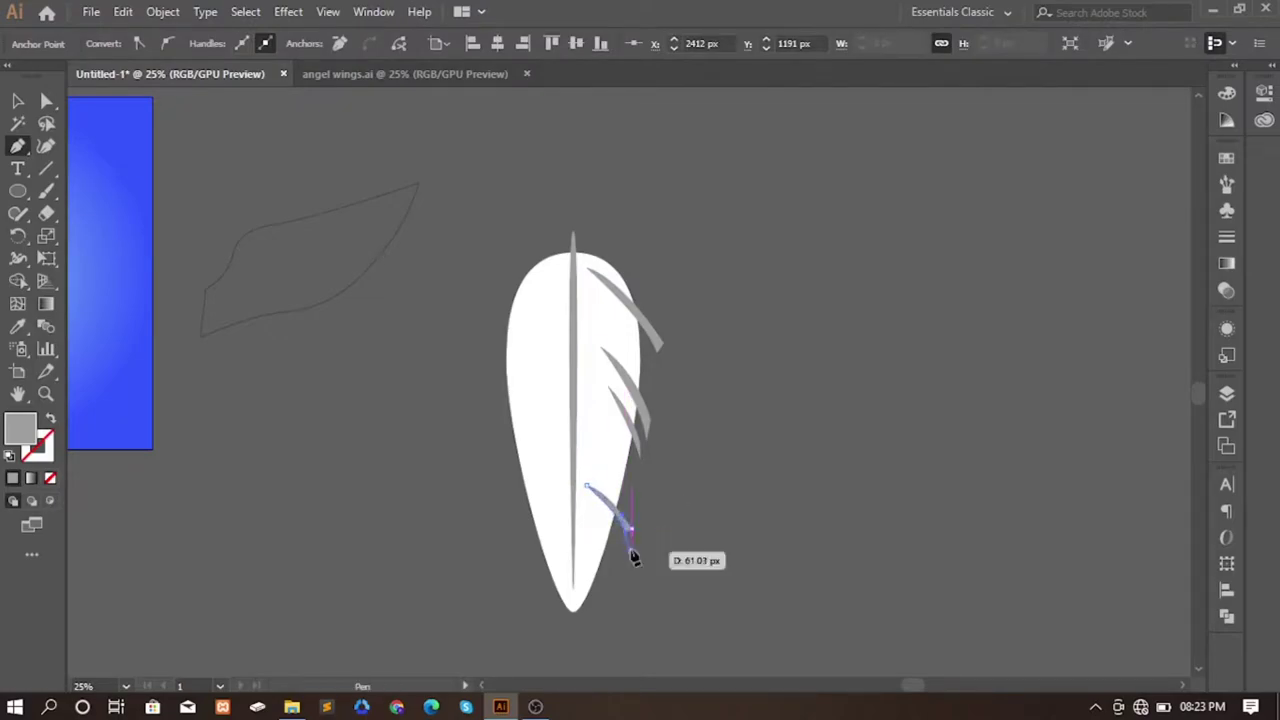
left_click(587, 487)
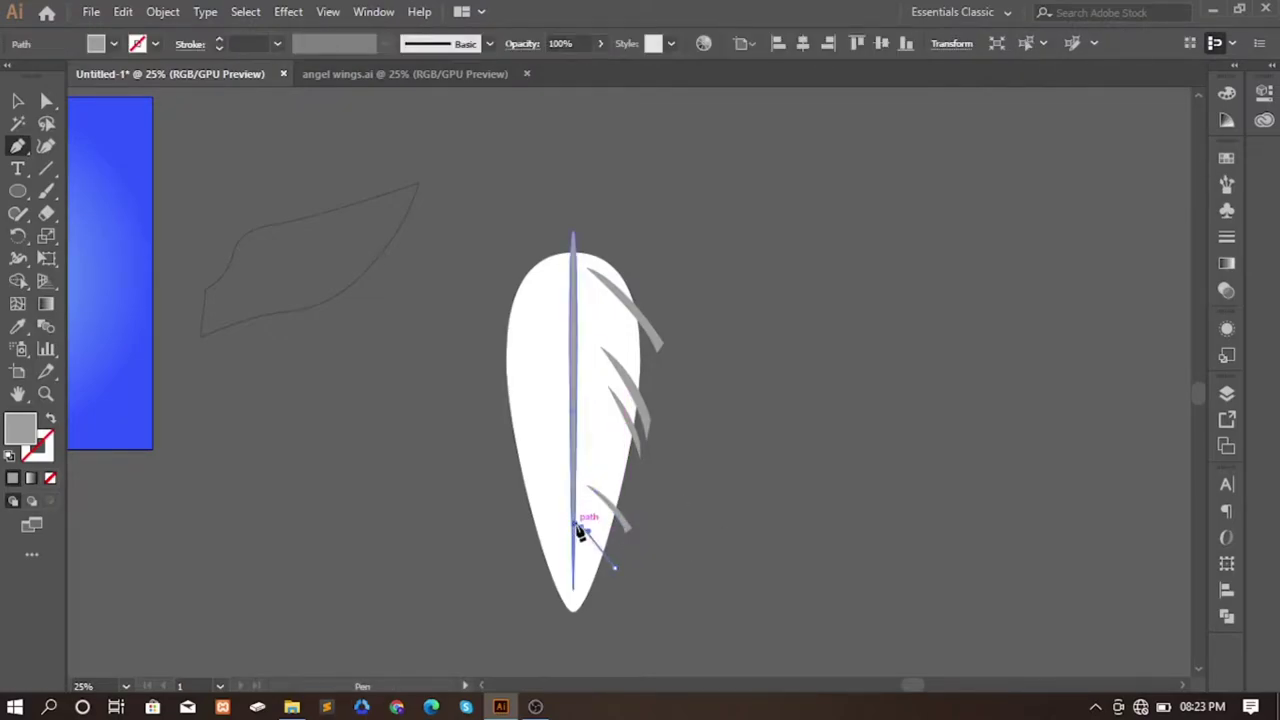
left_click_drag(580, 528, 608, 577)
key("ctrl+z")
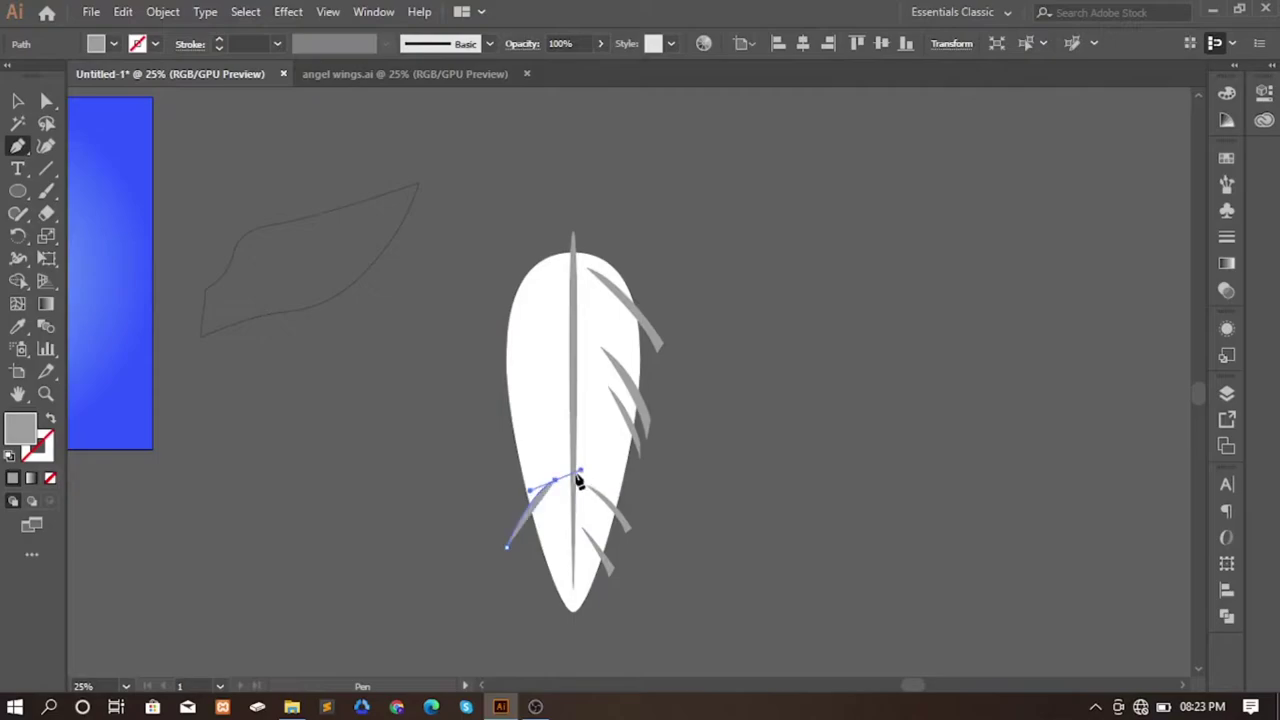
- Add more curved barb slivers across the feather's left edge and near its bottom
left_click_drag(556, 483, 520, 558)
left_click(494, 490)
left_click(546, 433)
left_click_drag(494, 490, 497, 519)
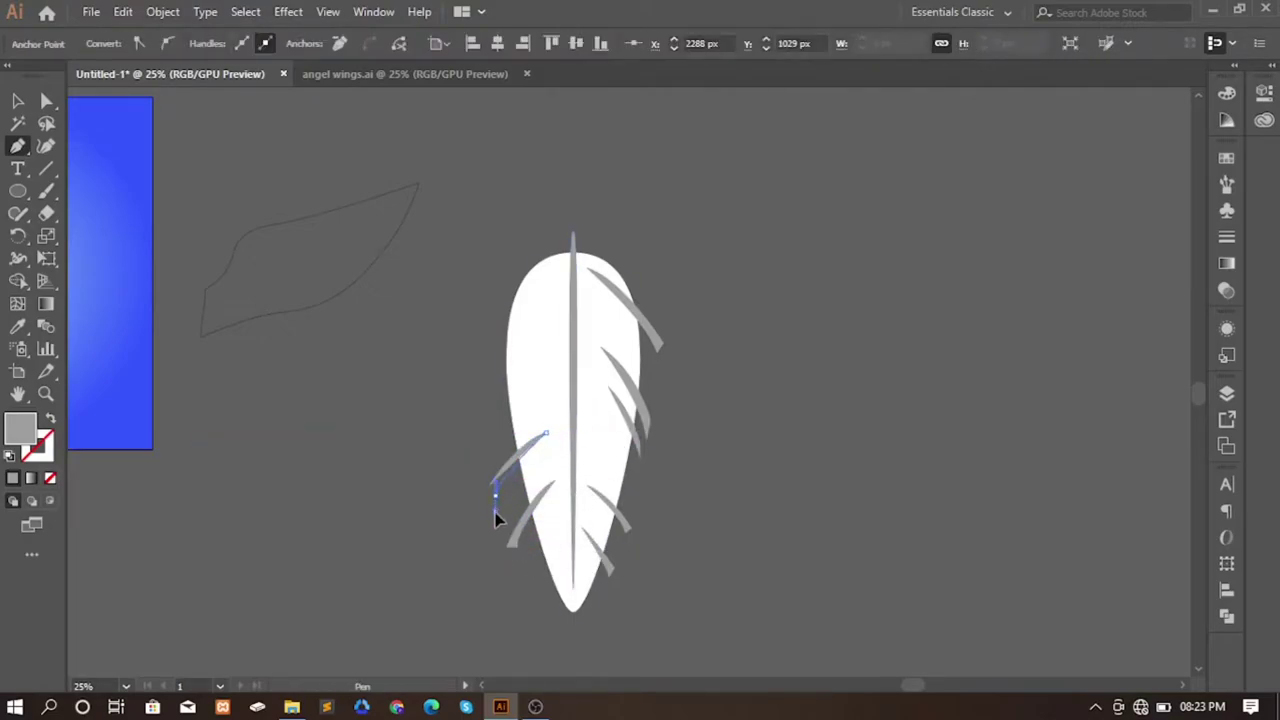
left_click(483, 386)
left_click_drag(546, 343, 585, 343)
left_click_drag(483, 386, 488, 403)
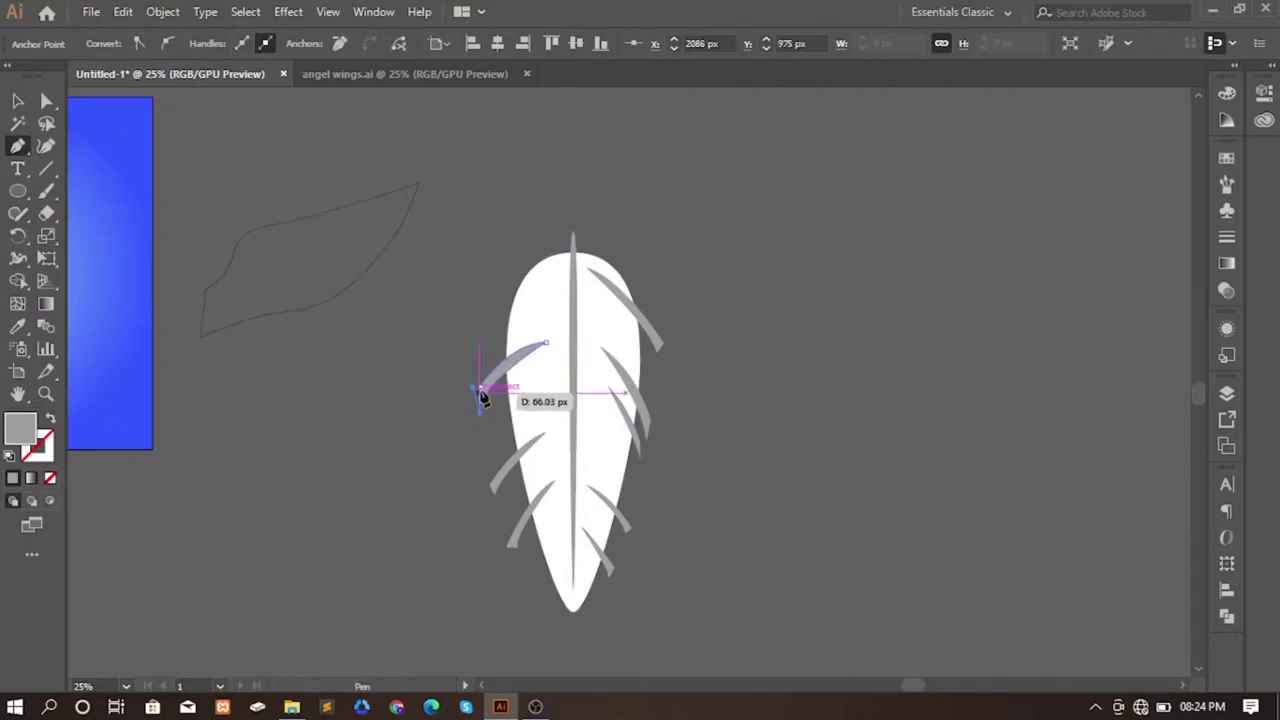
left_click(494, 318)
left_click_drag(555, 272, 585, 280)
left_click_drag(494, 318, 494, 325)
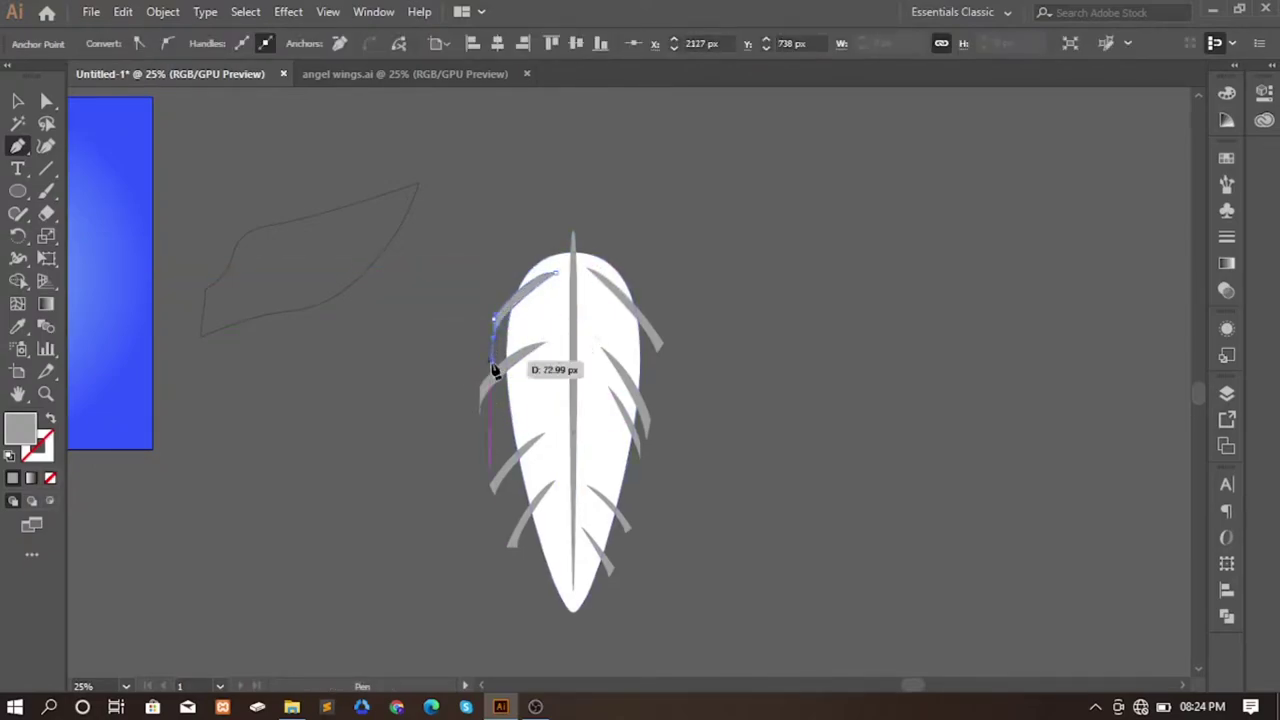
left_click(560, 540)
left_click_drag(527, 598, 537, 610)
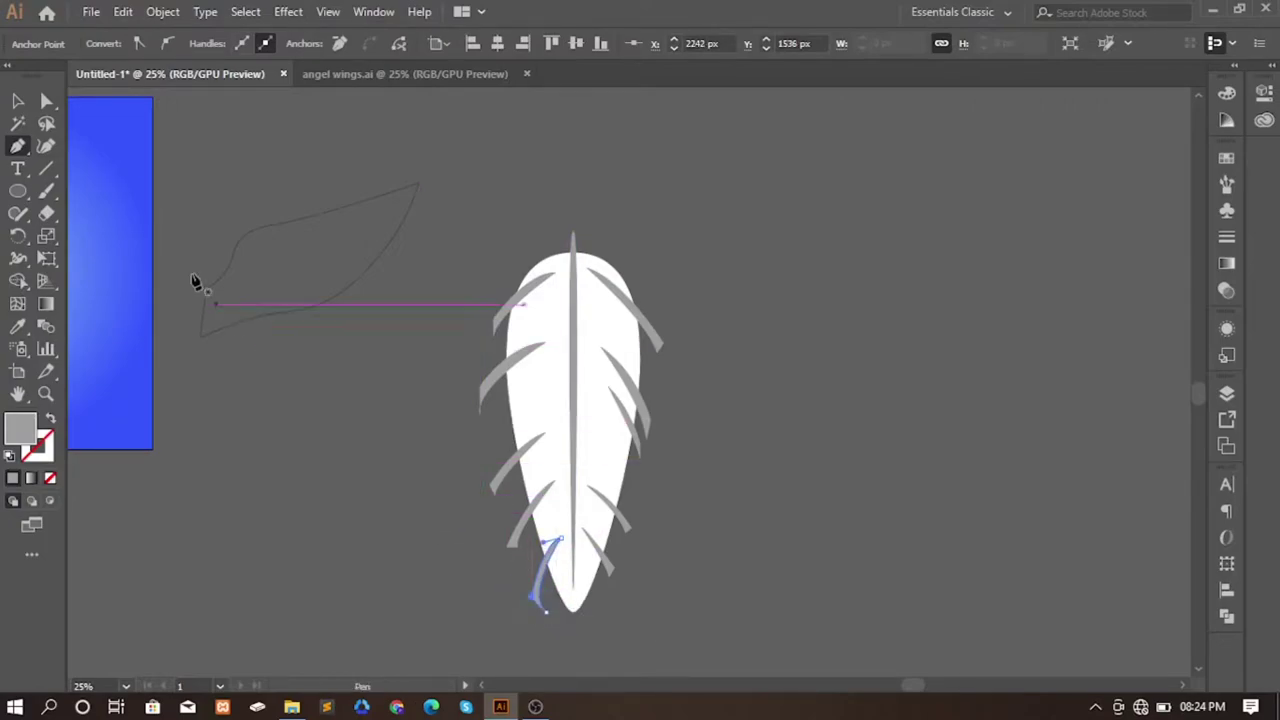
key("v")
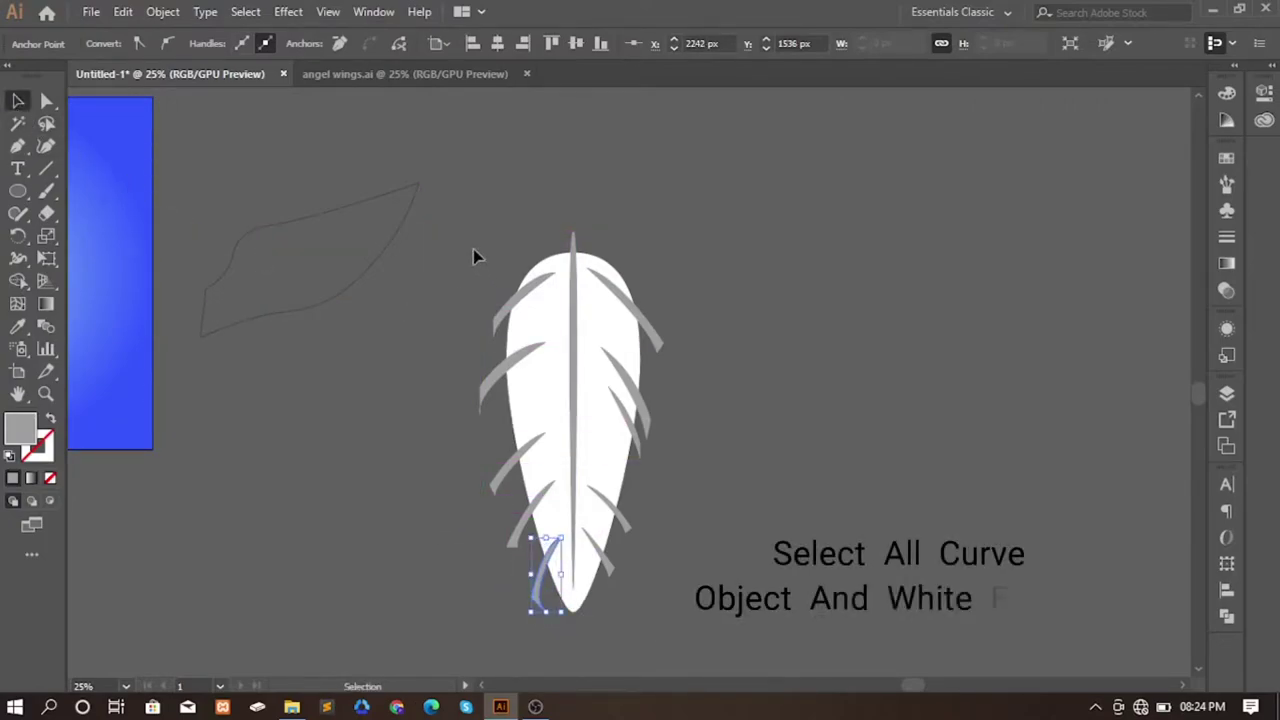
- Subtract all the grey barbs from the white feather with Pathfinder Minus Front
key("ctrl+a")
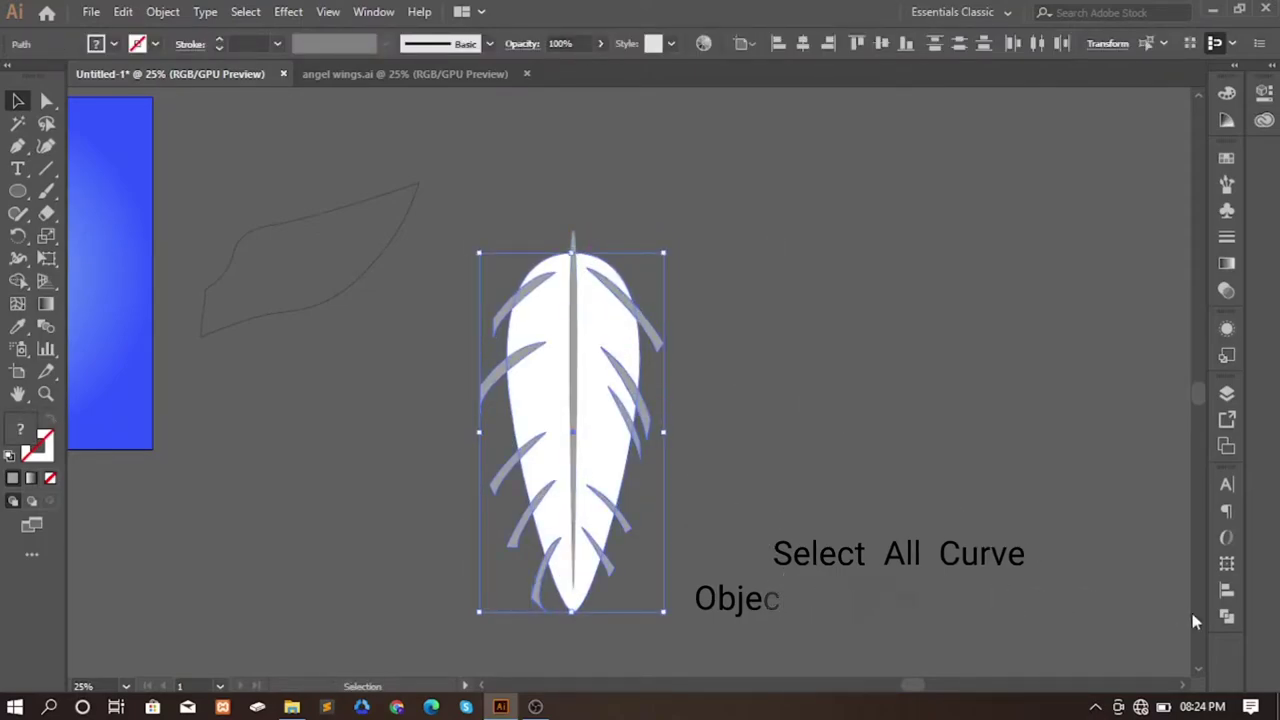
left_click(1228, 618)
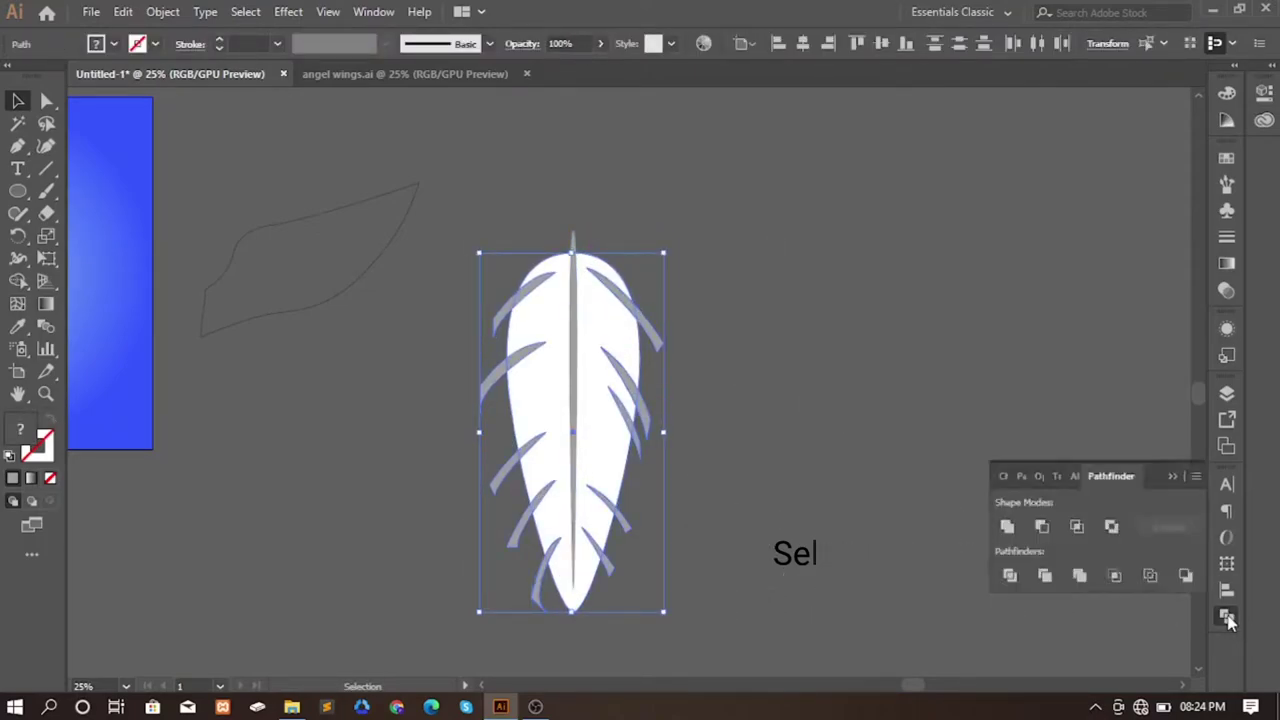
left_click(1045, 528)
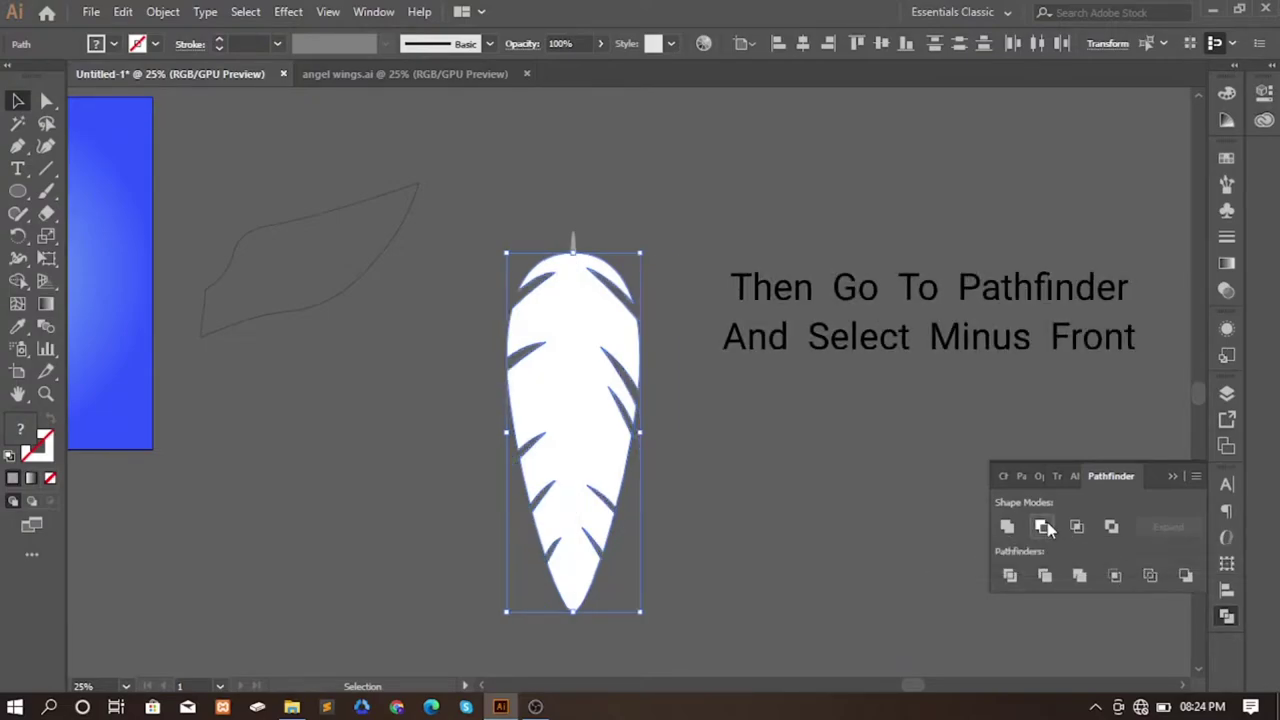
left_click(1174, 476)
left_click(867, 348)
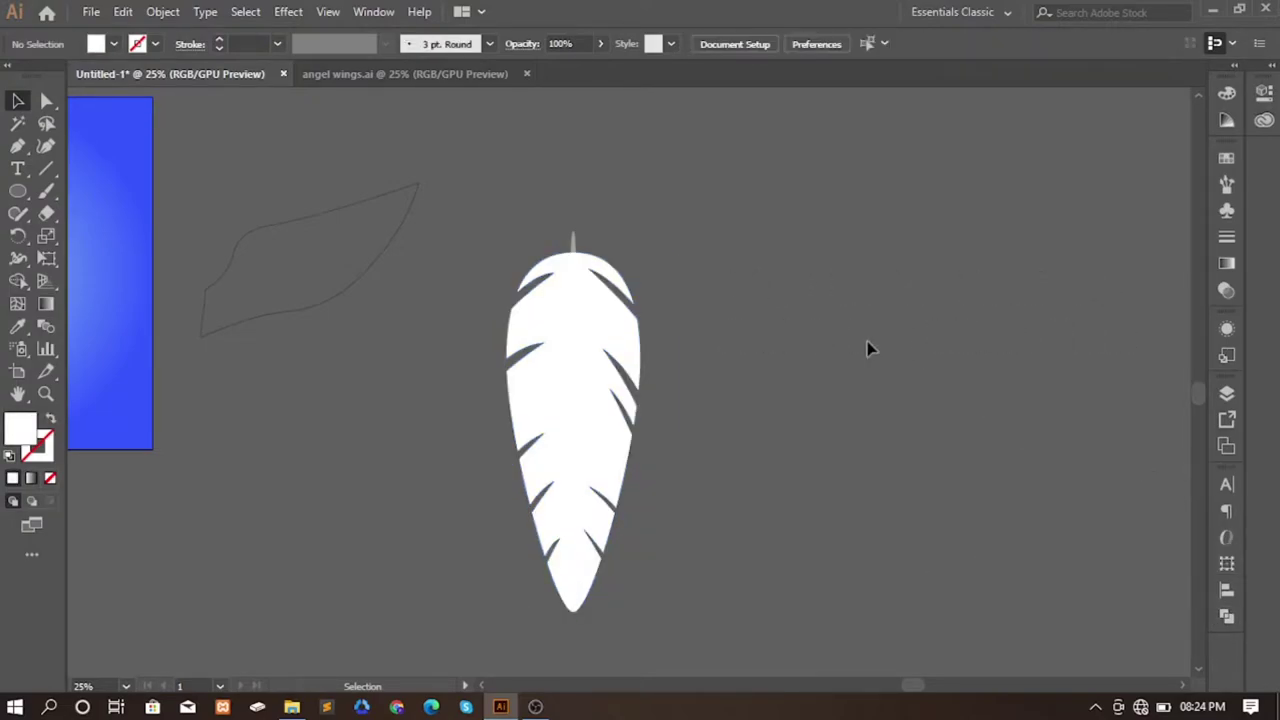
- Divide the notched feather along its central shaft with Pathfinder Divide
left_click(577, 250)
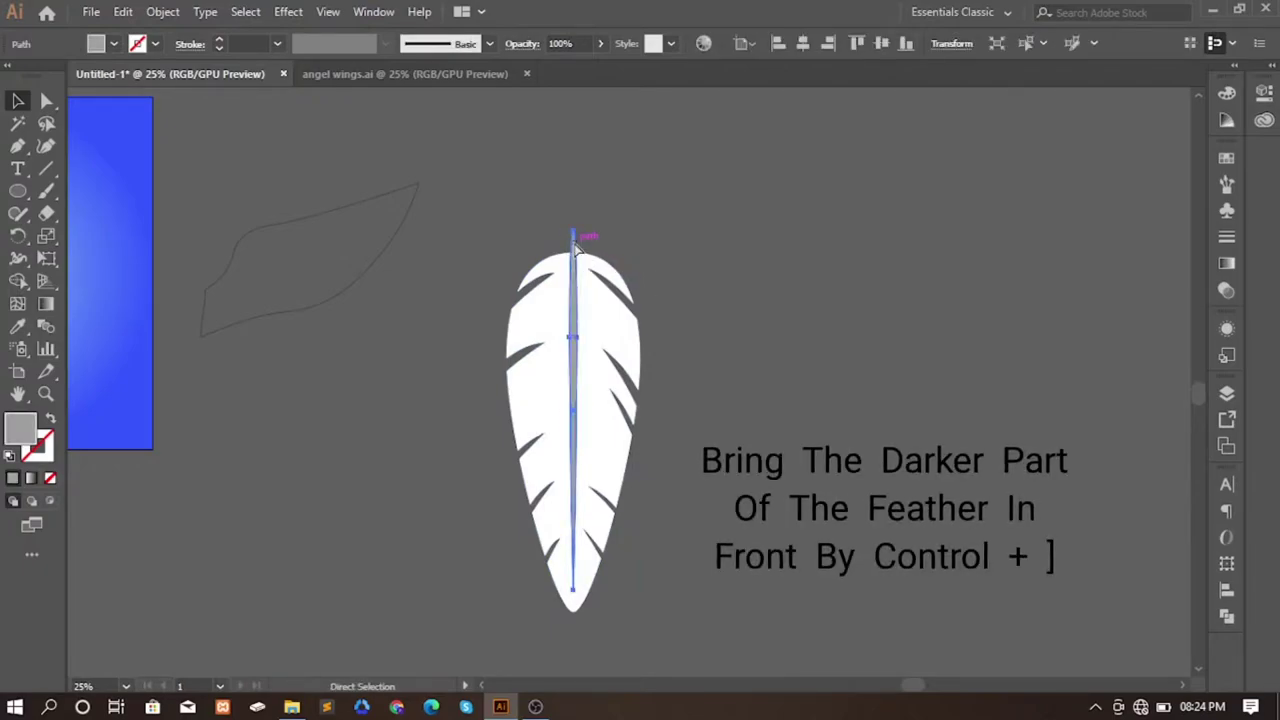
key("ctrl+bracketright")
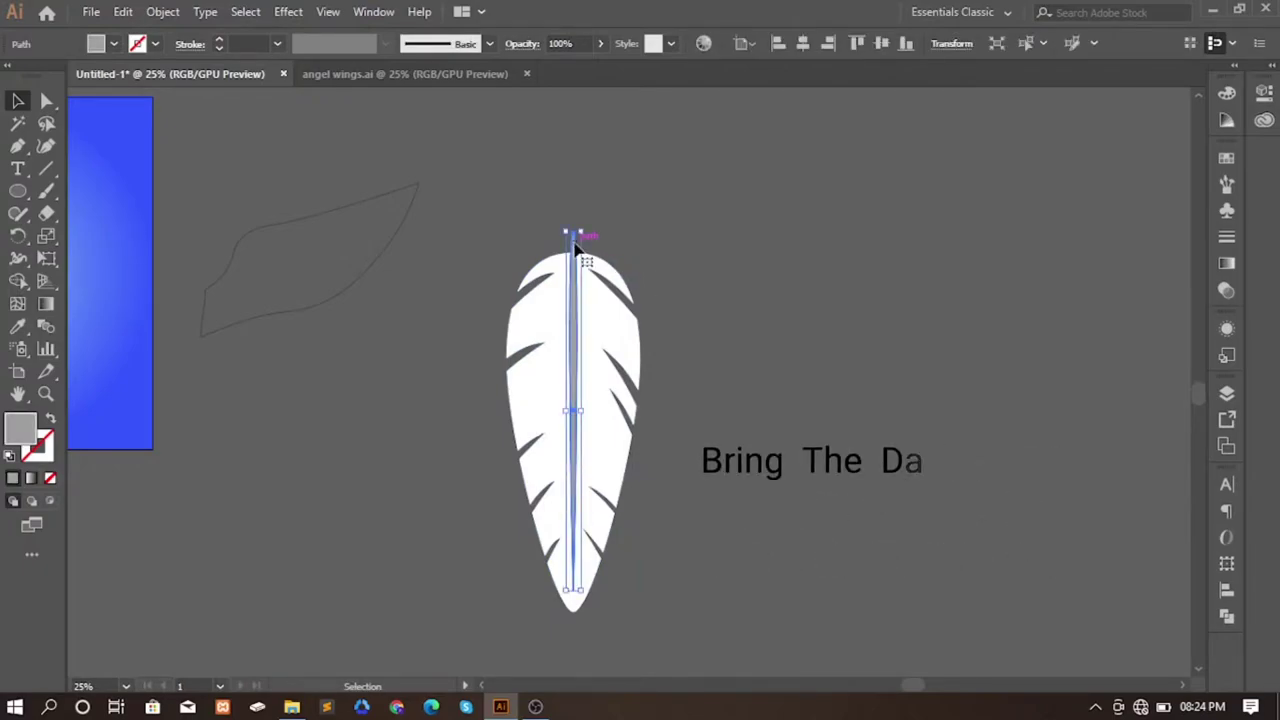
left_click(675, 237)
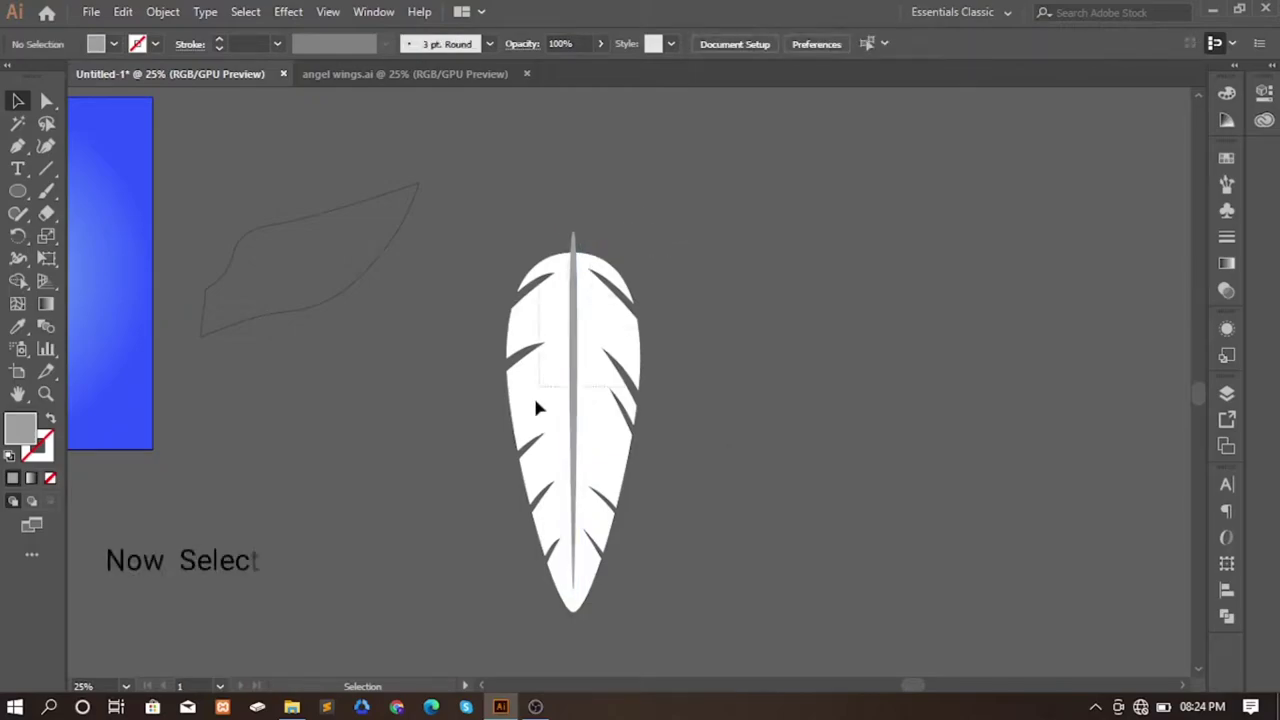
left_click_drag(474, 560, 1009, 595)
left_click(1230, 620)
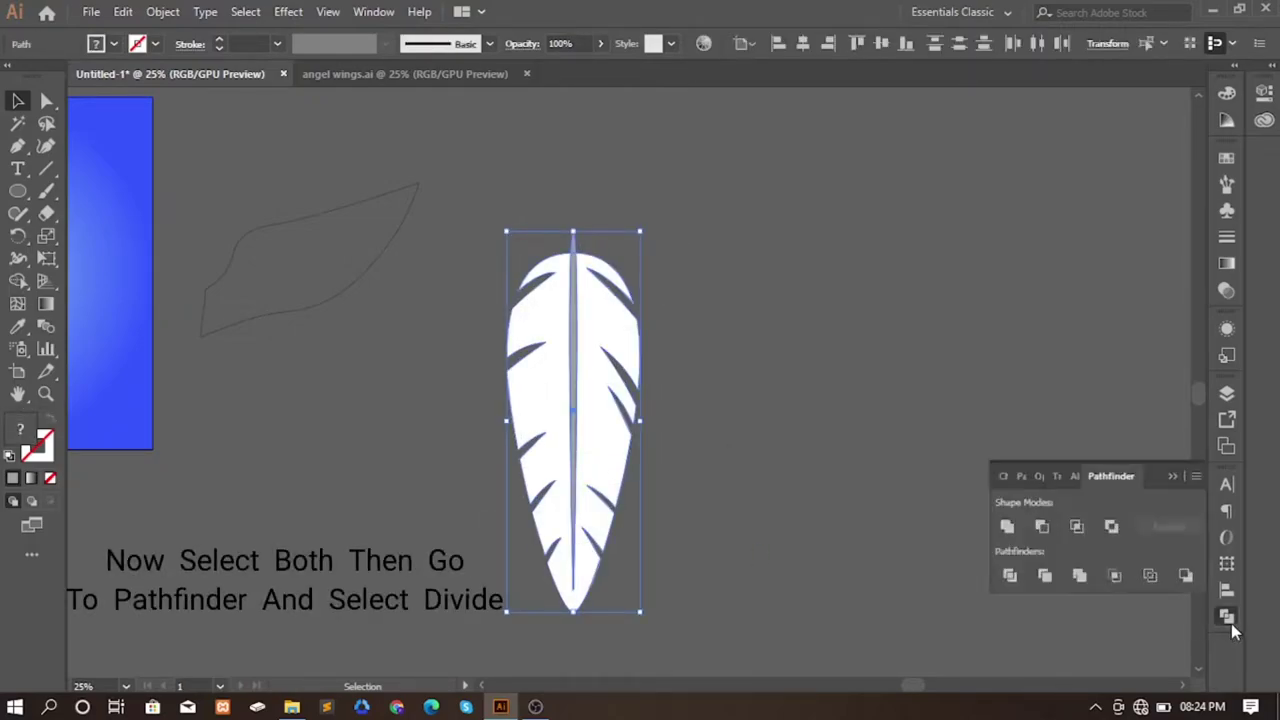
left_click(1010, 576)
- Ungroup the pieces, delete the shaft tip above the feather, and regroup everything
left_click(716, 353)
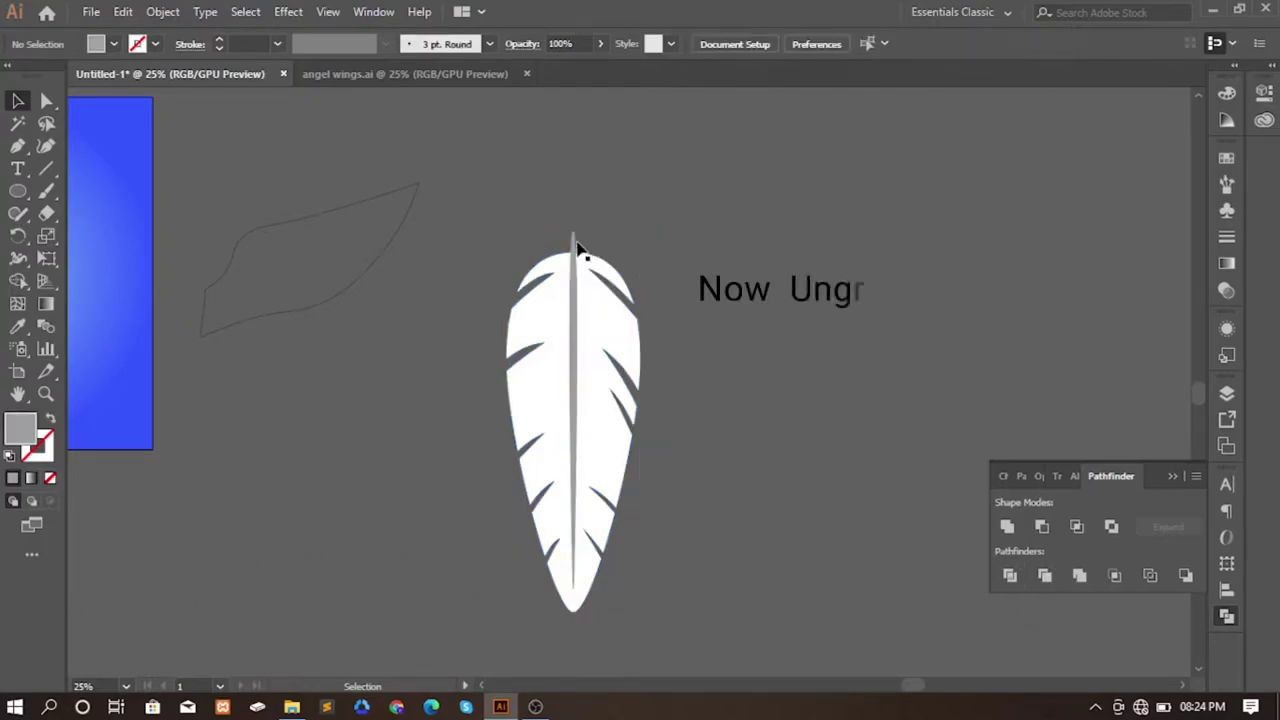
left_click(579, 251)
right_click(575, 240)
left_click(641, 398)
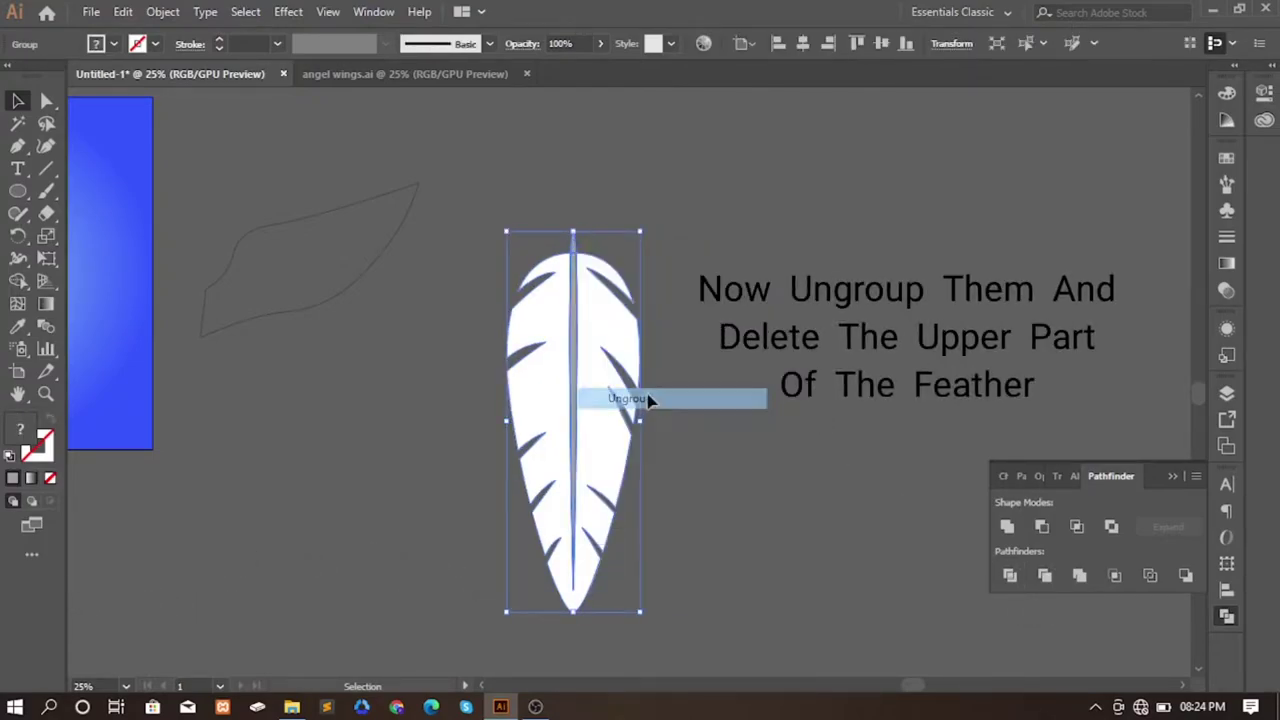
left_click(686, 229)
left_click(574, 241)
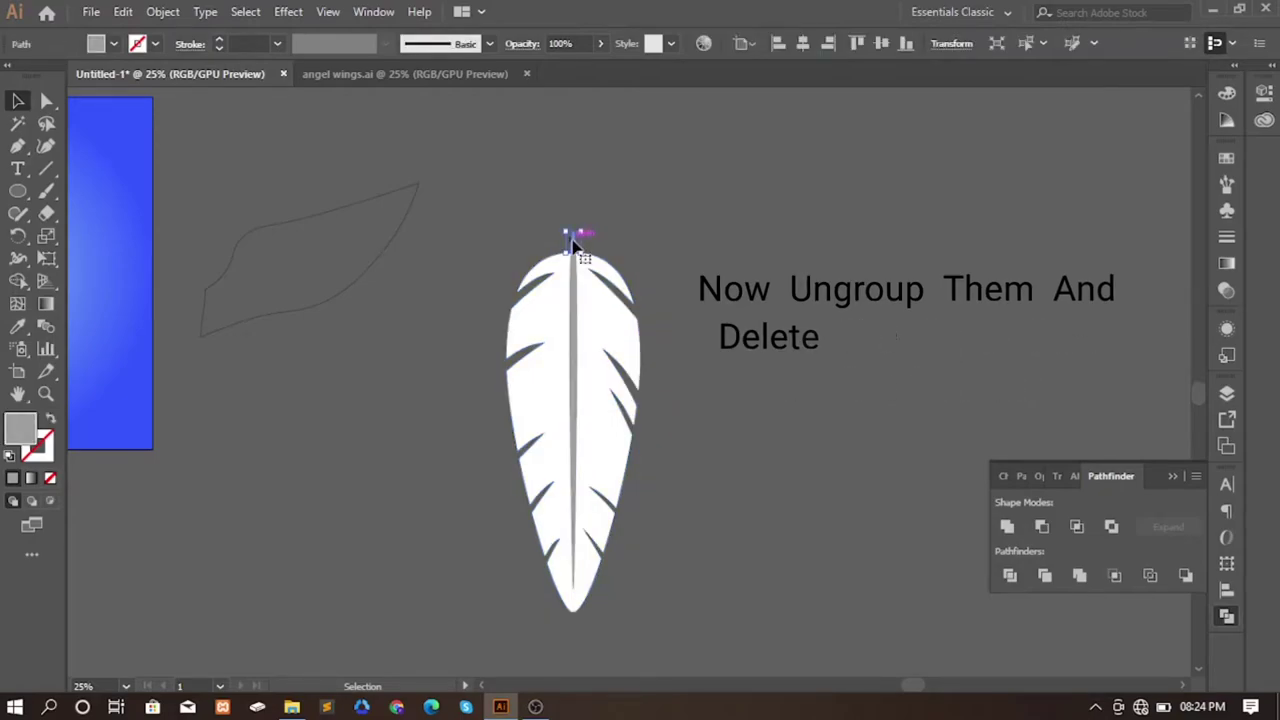
left_click(506, 262)
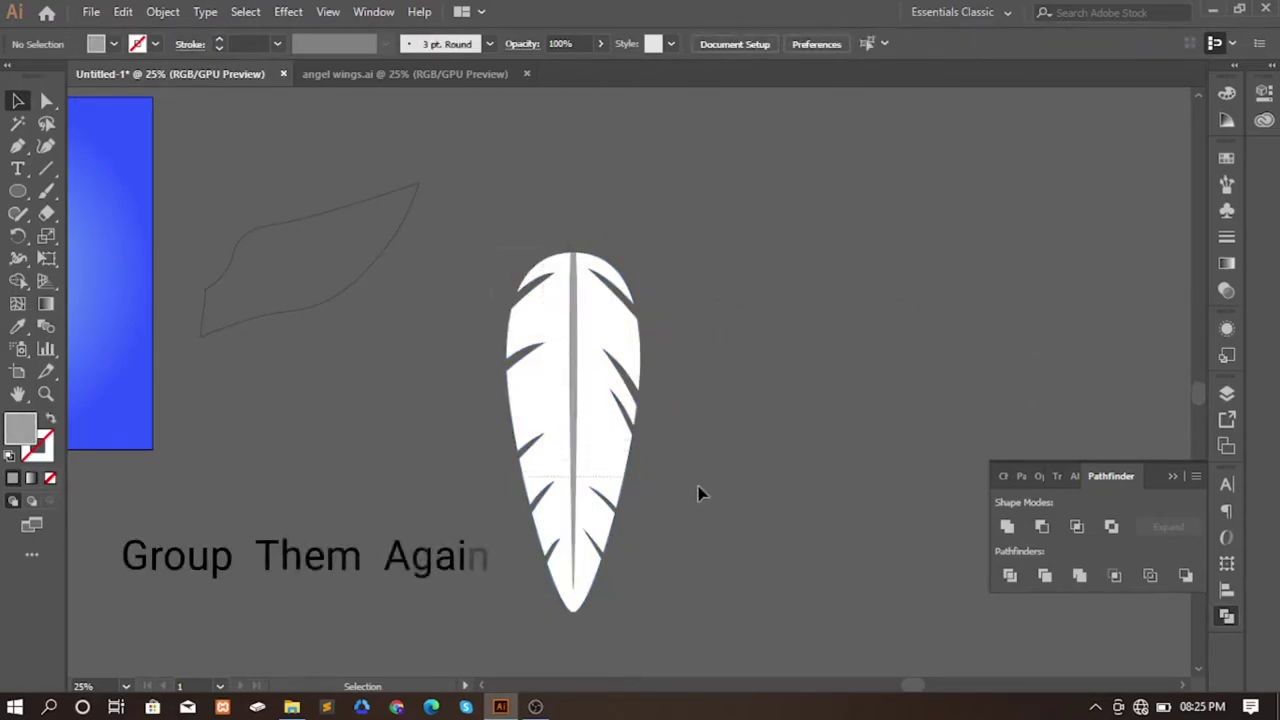
key("ctrl+a")
key("ctrl+g")
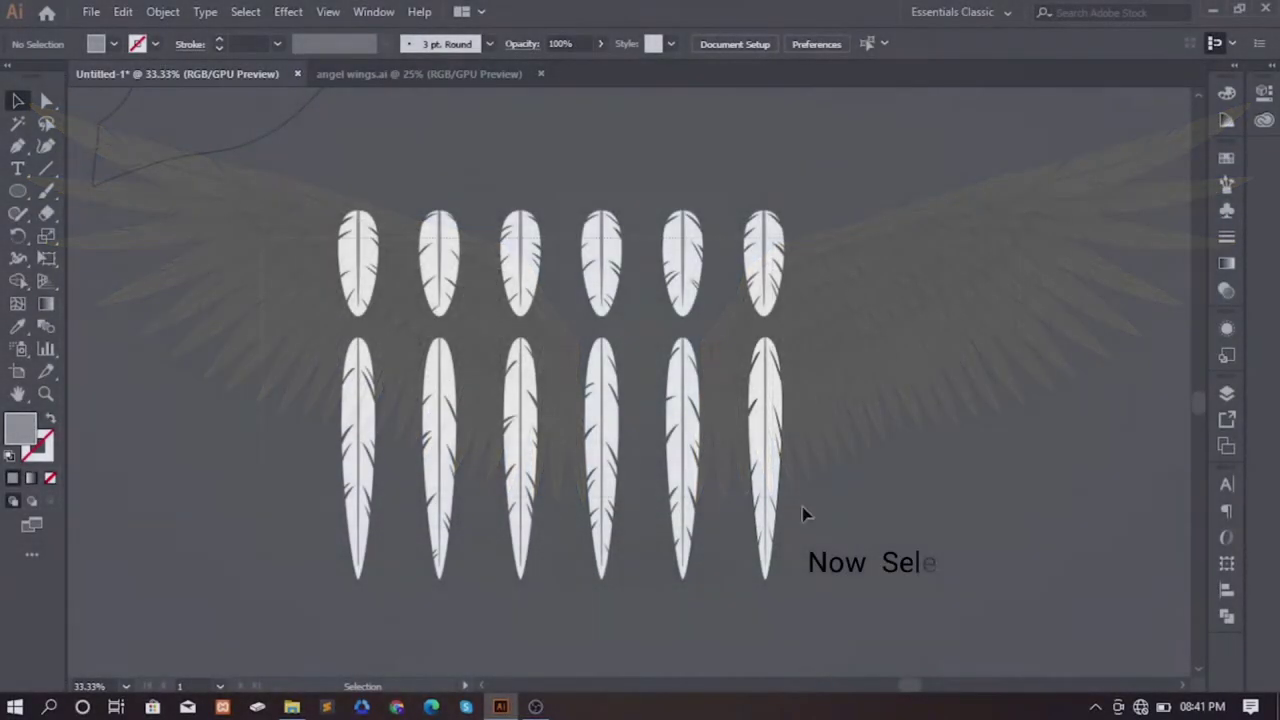
- Alt-drag copies of the twelve feathers to the right and below, forming a two-by-two grid
left_click_drag(289, 266, 868, 563)
key("ctrl+minus")
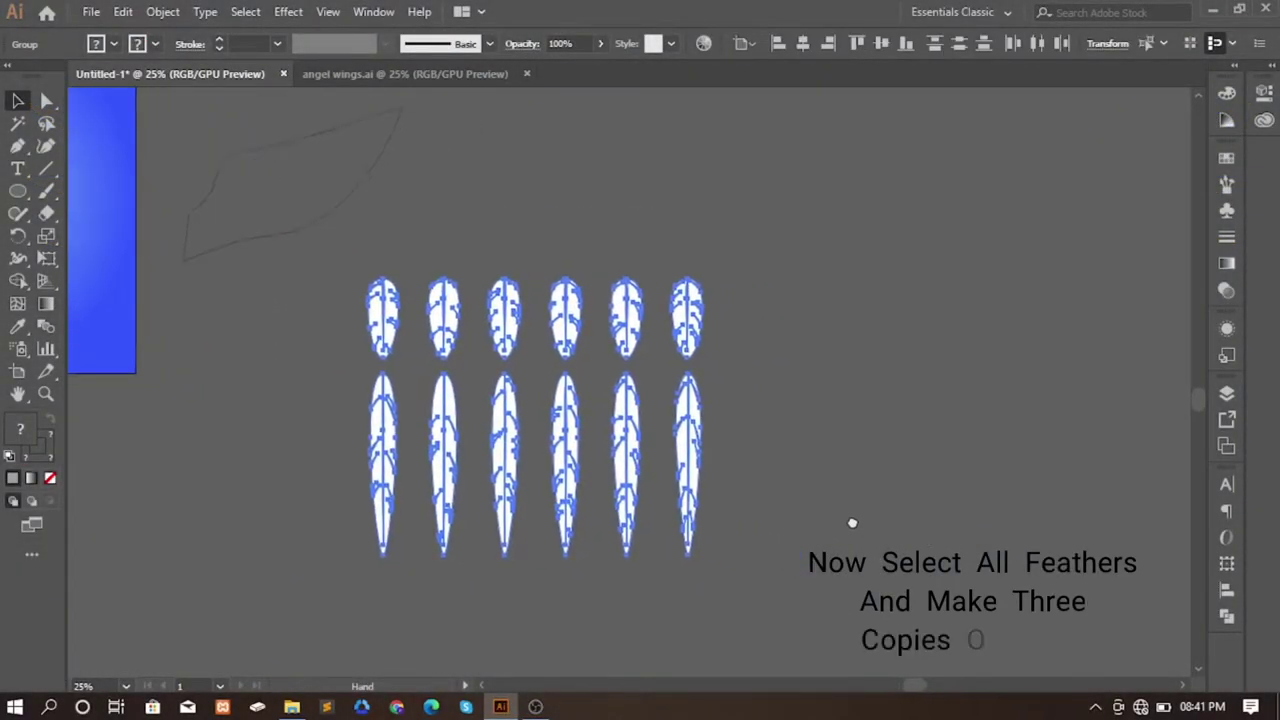
mouse_move(493, 397)
left_mouse_down()
mouse_move(897, 399)
mouse_move(524, 659)
mouse_move(518, 551)
left_mouse_up()
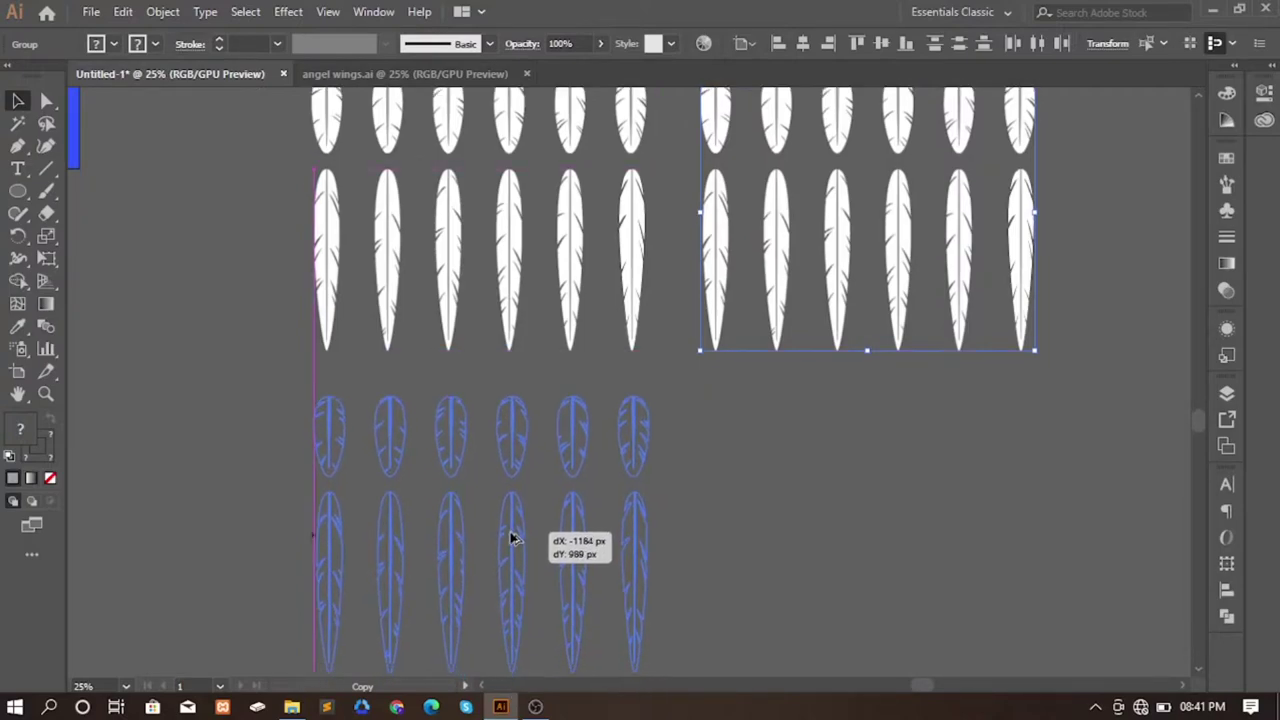
mouse_move(518, 551)
left_mouse_down()
mouse_move(515, 530)
mouse_move(894, 520)
left_mouse_up()
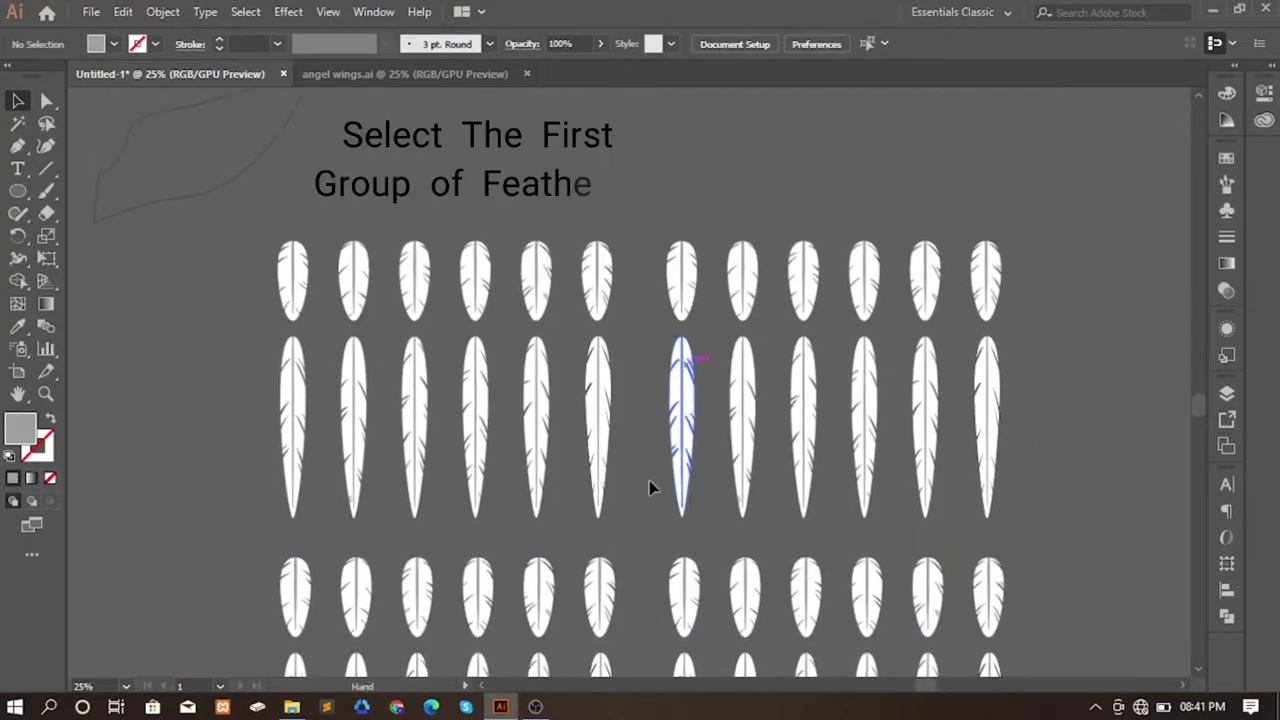
- Apply a vertical Arch warp with 5% bend to the second feather set
left_click(989, 437)
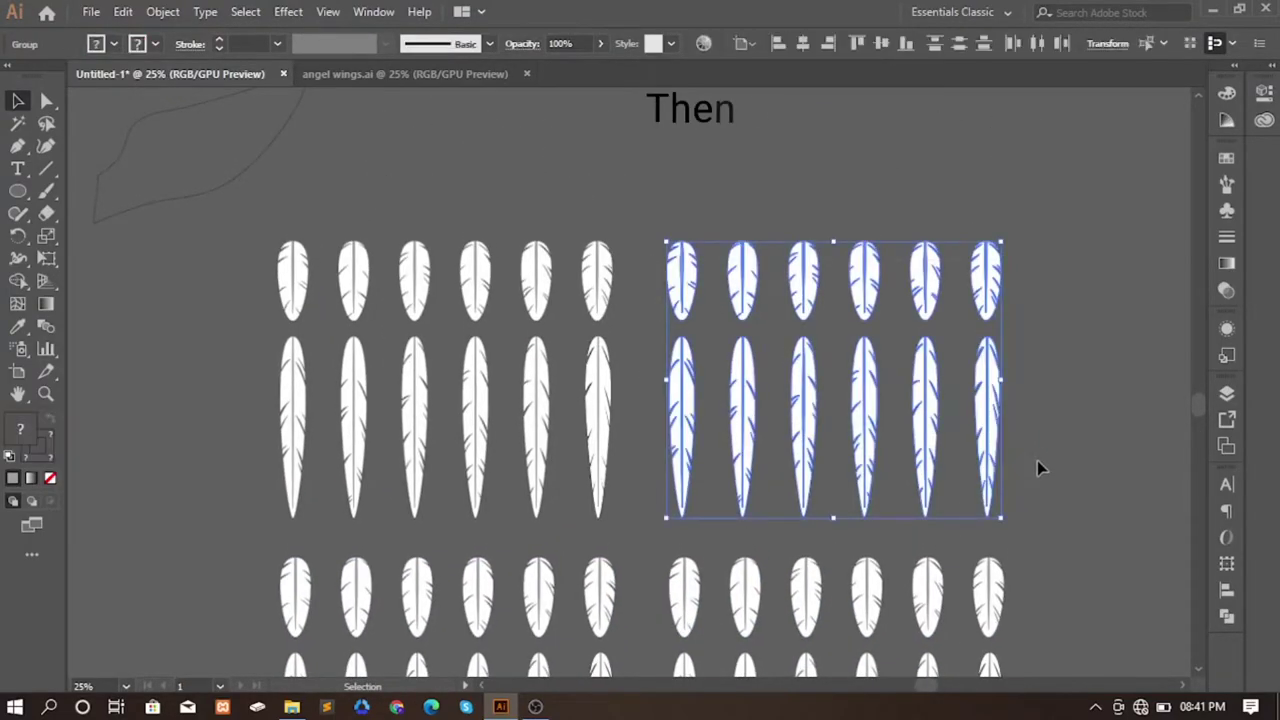
left_click(287, 12)
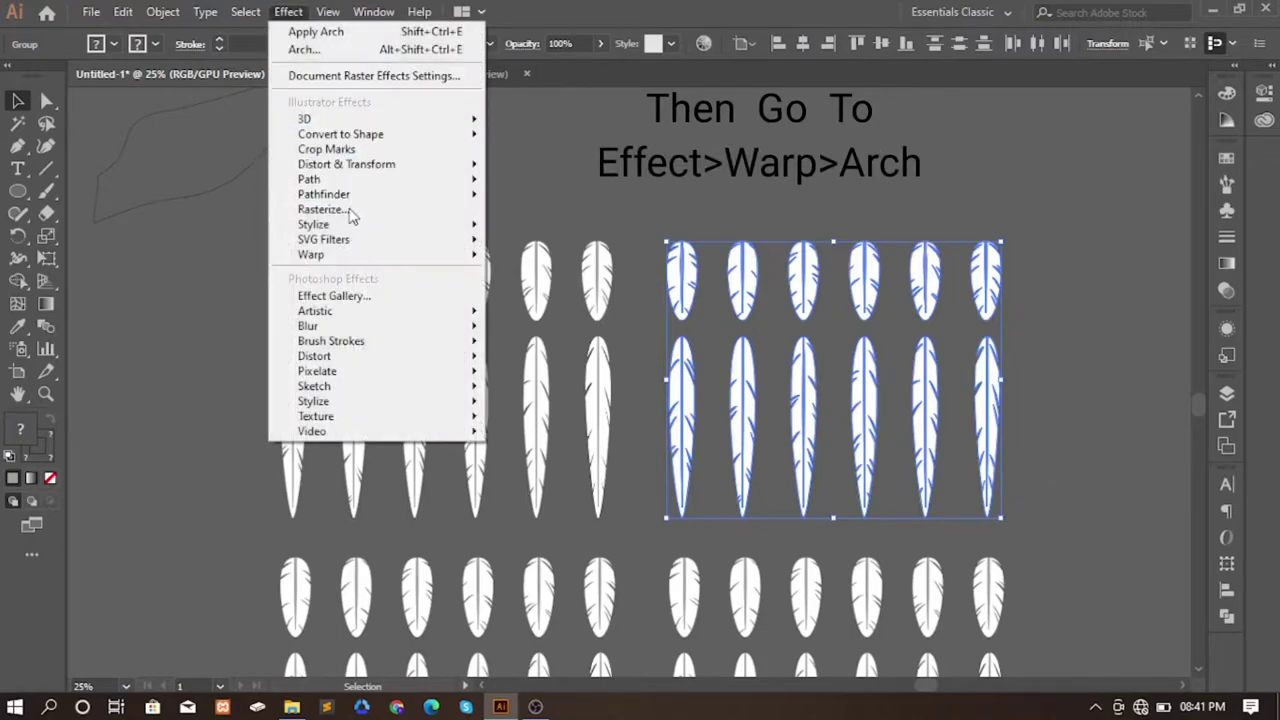
mouse_move(311, 254)
left_click(548, 318)
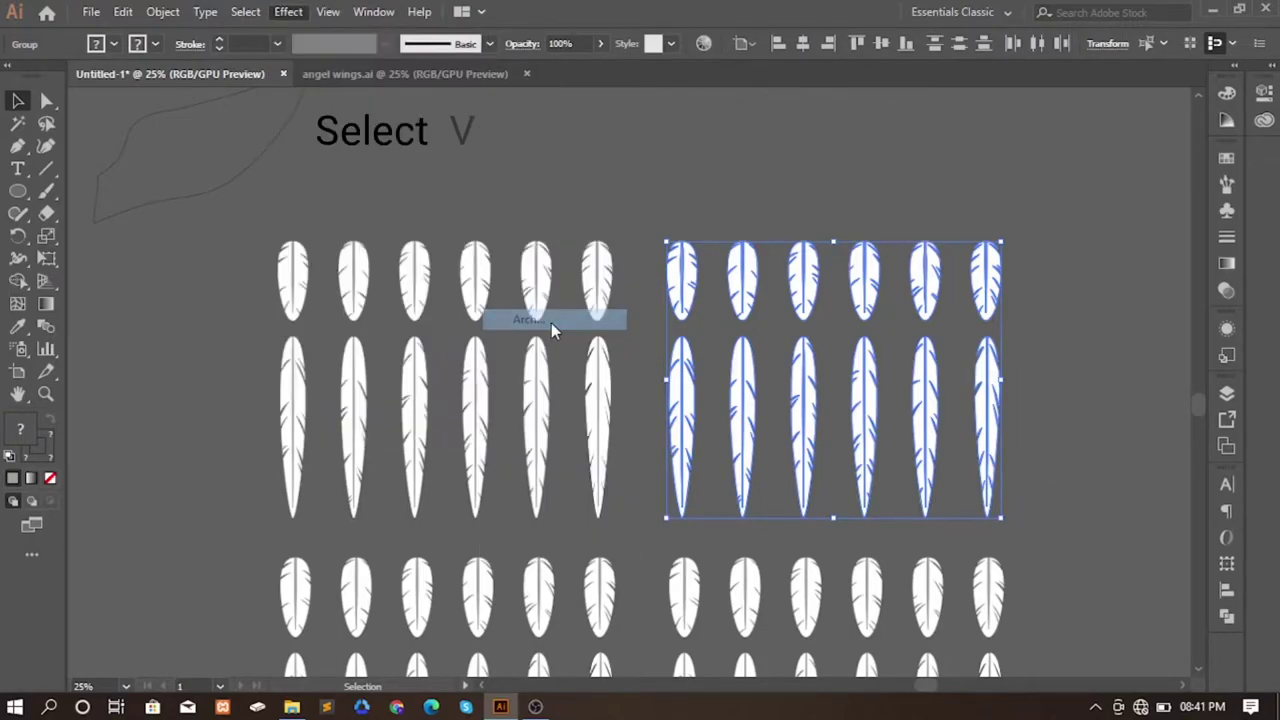
left_click(983, 273)
type("5")
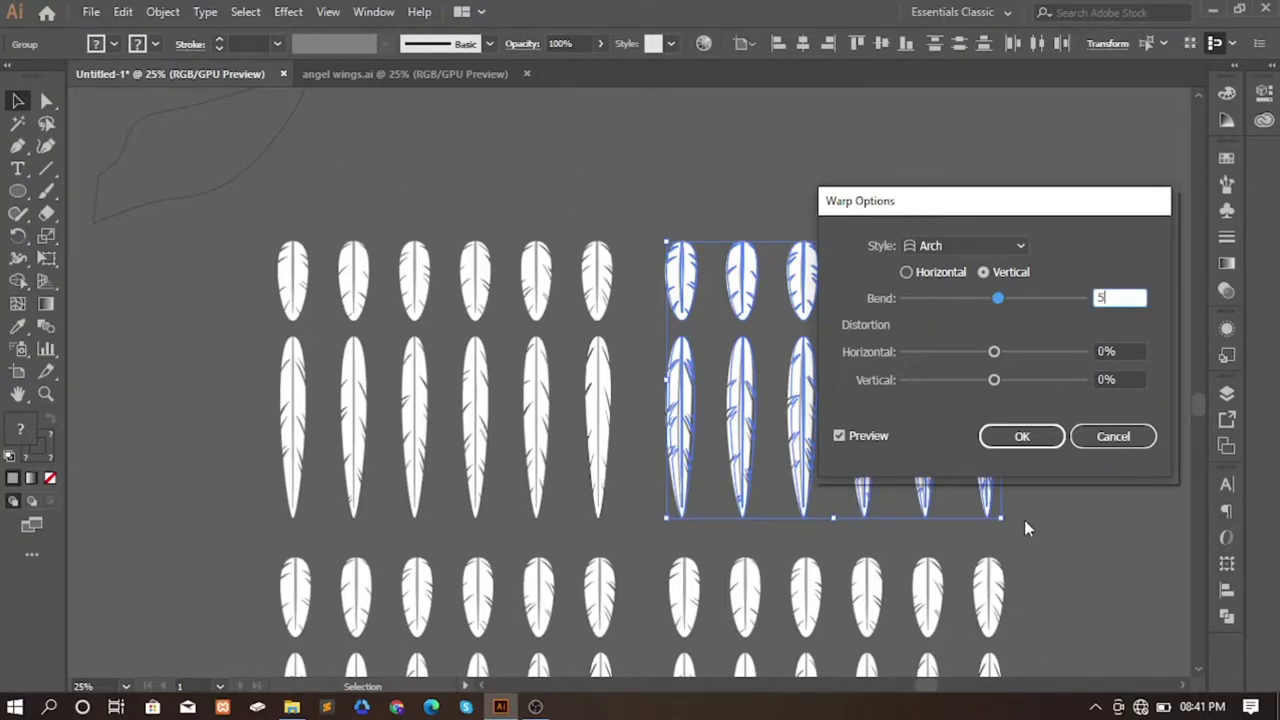
left_click(1022, 436)
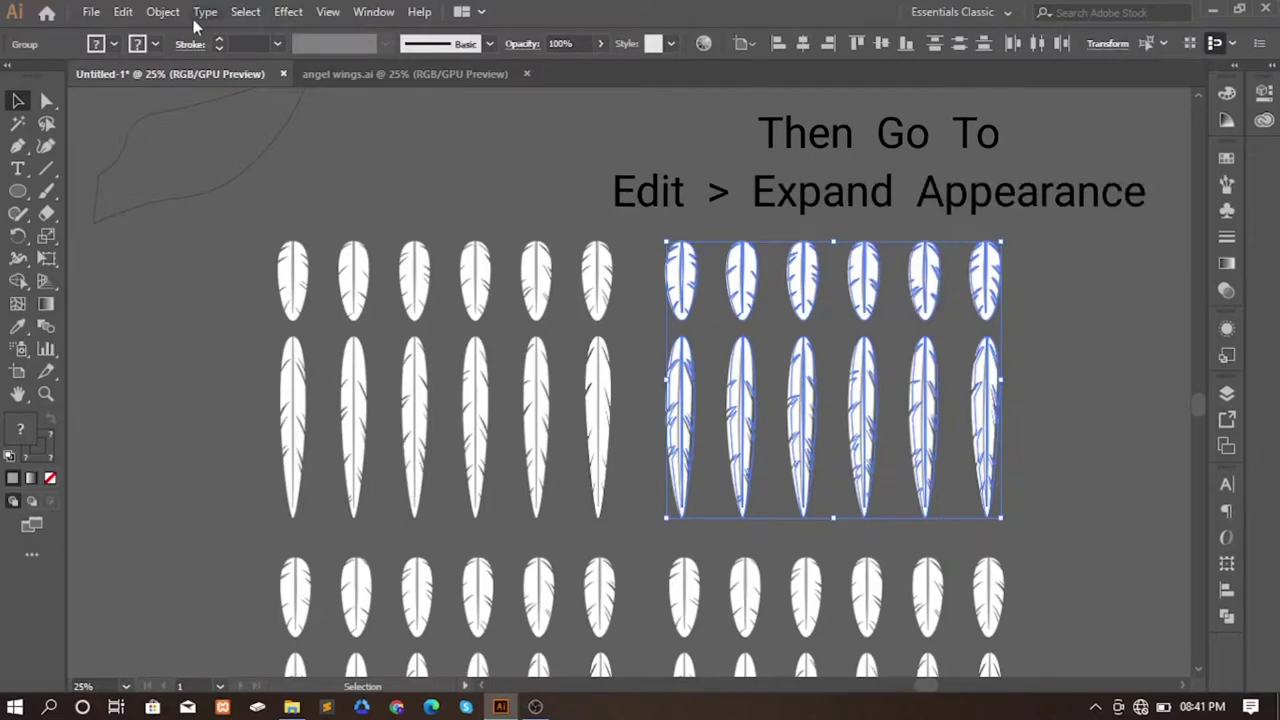
- Expand the warped feathers' appearance into plain shapes
left_click(163, 12)
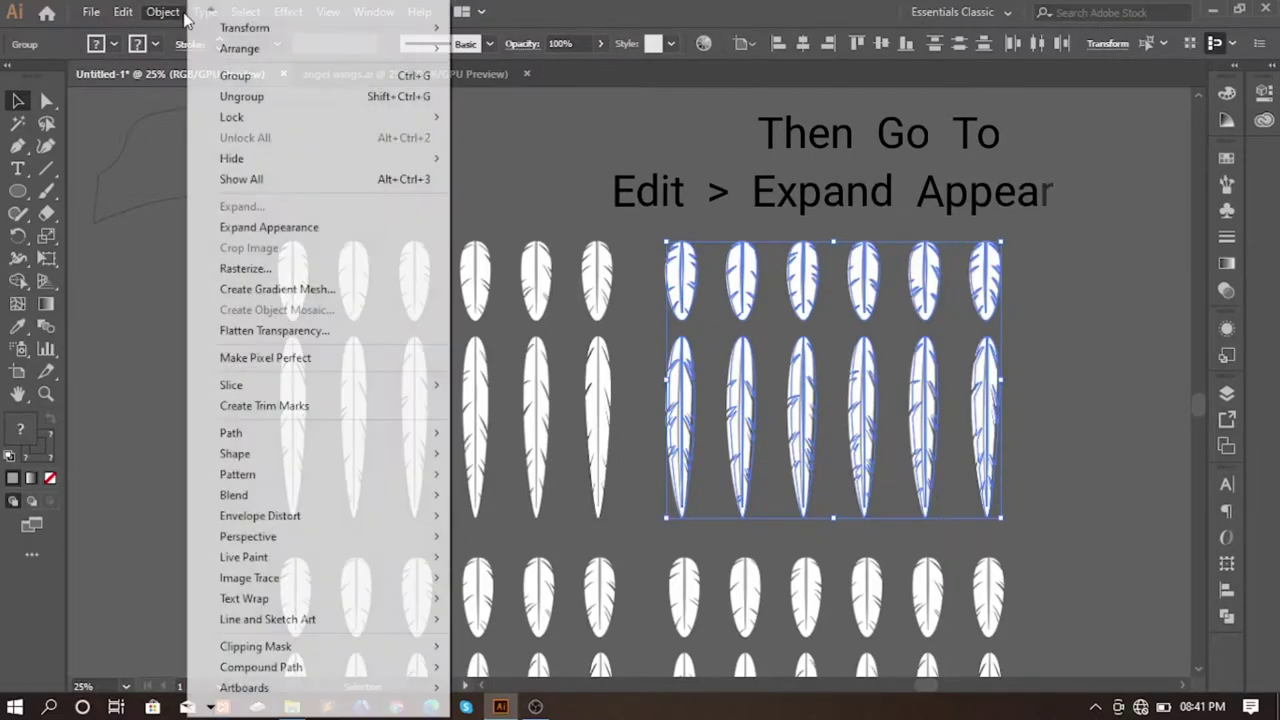
left_click(230, 226)
left_click(203, 460)
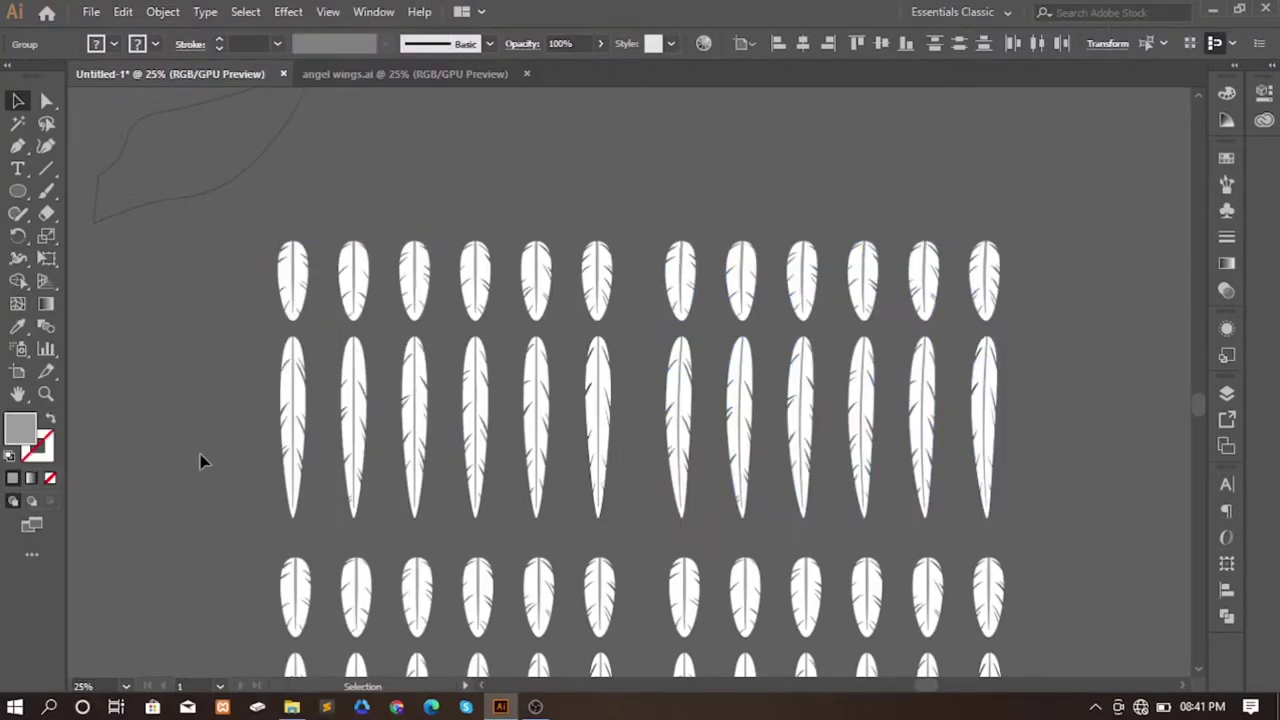
scroll(194, 363, "down", 3)
scroll(170, 330, "down", 2)
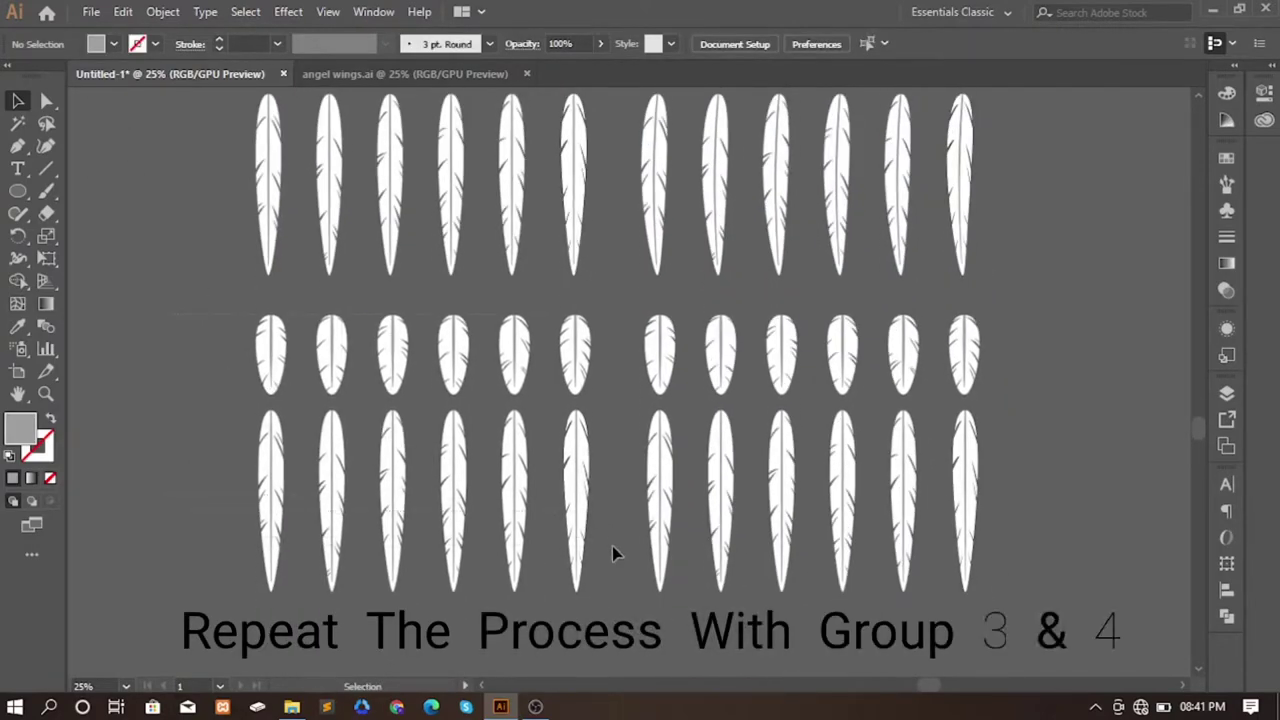
- Warp the third feather set with a 10% Arch bend and expand it into plain shapes
left_click_drag(536, 492, 612, 562)
left_click(288, 14)
mouse_move(372, 255)
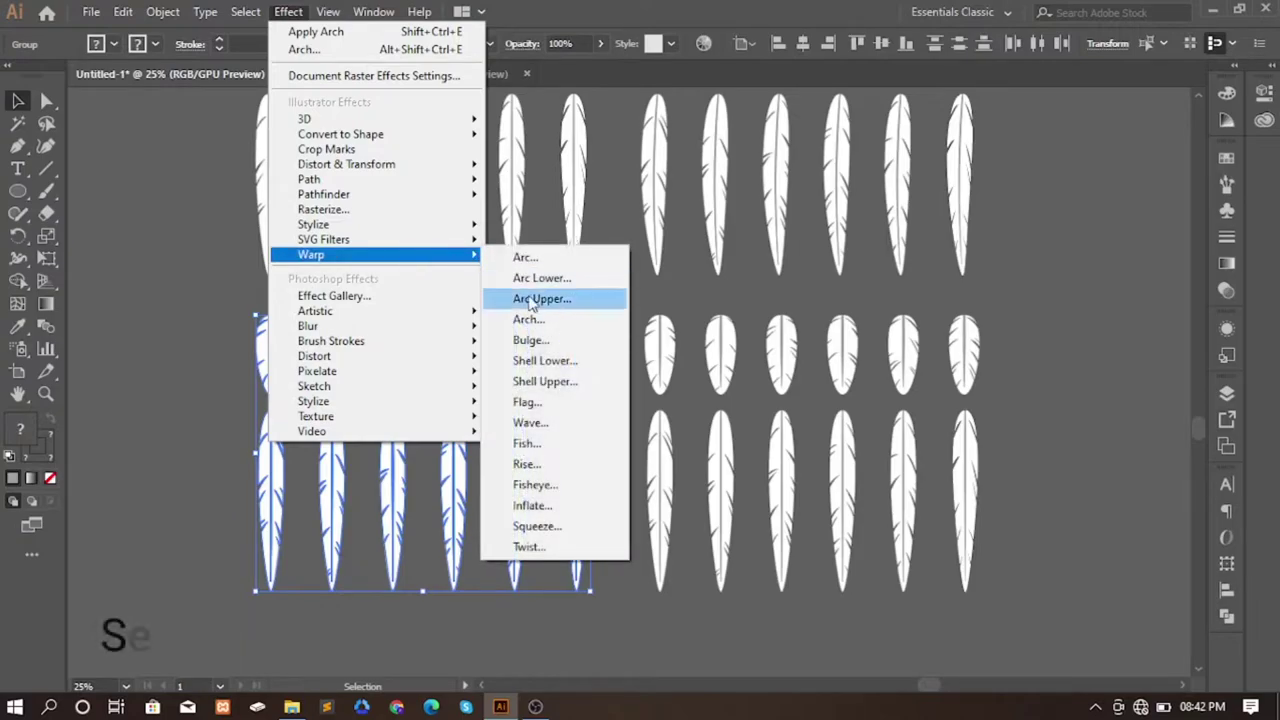
left_click(528, 319)
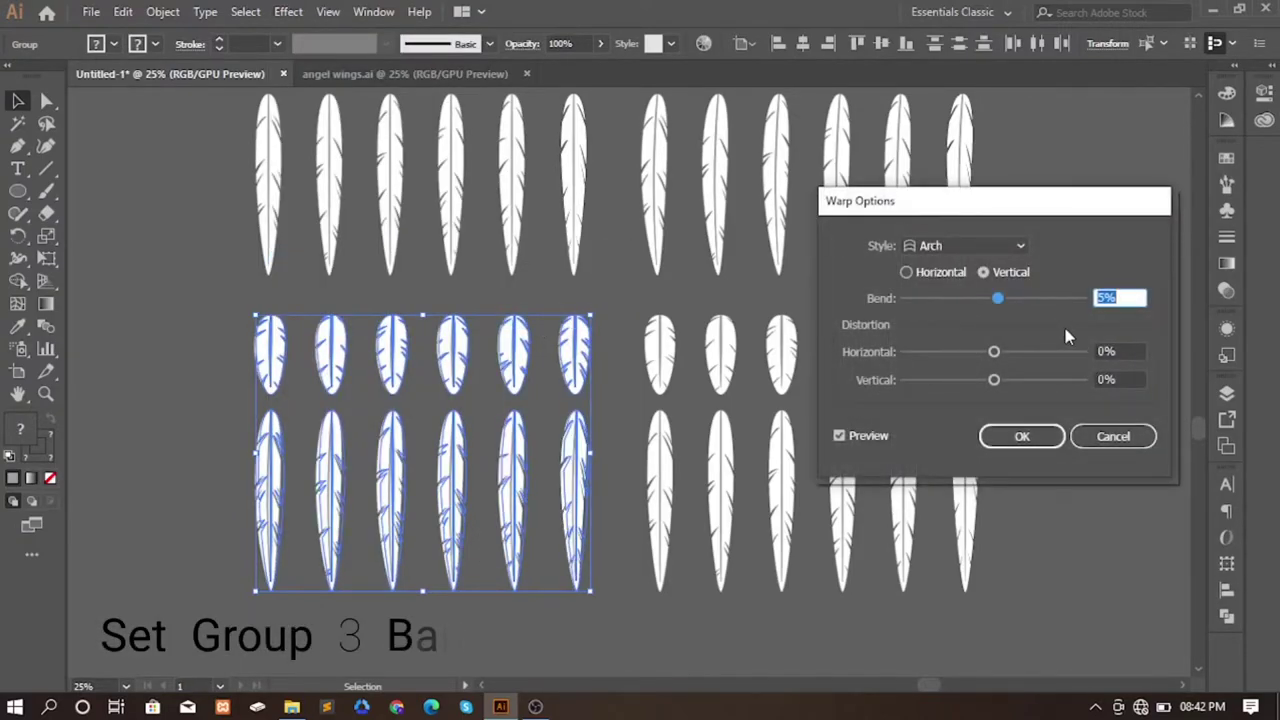
type("10")
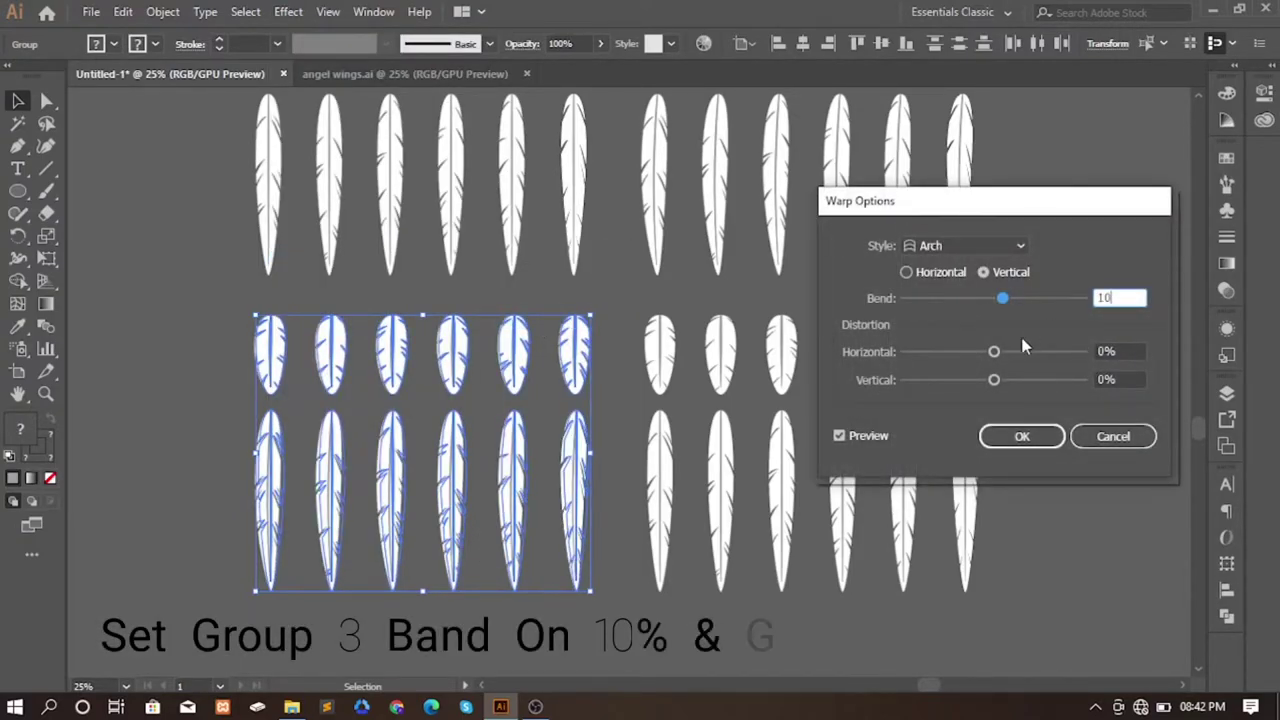
left_click(1009, 434)
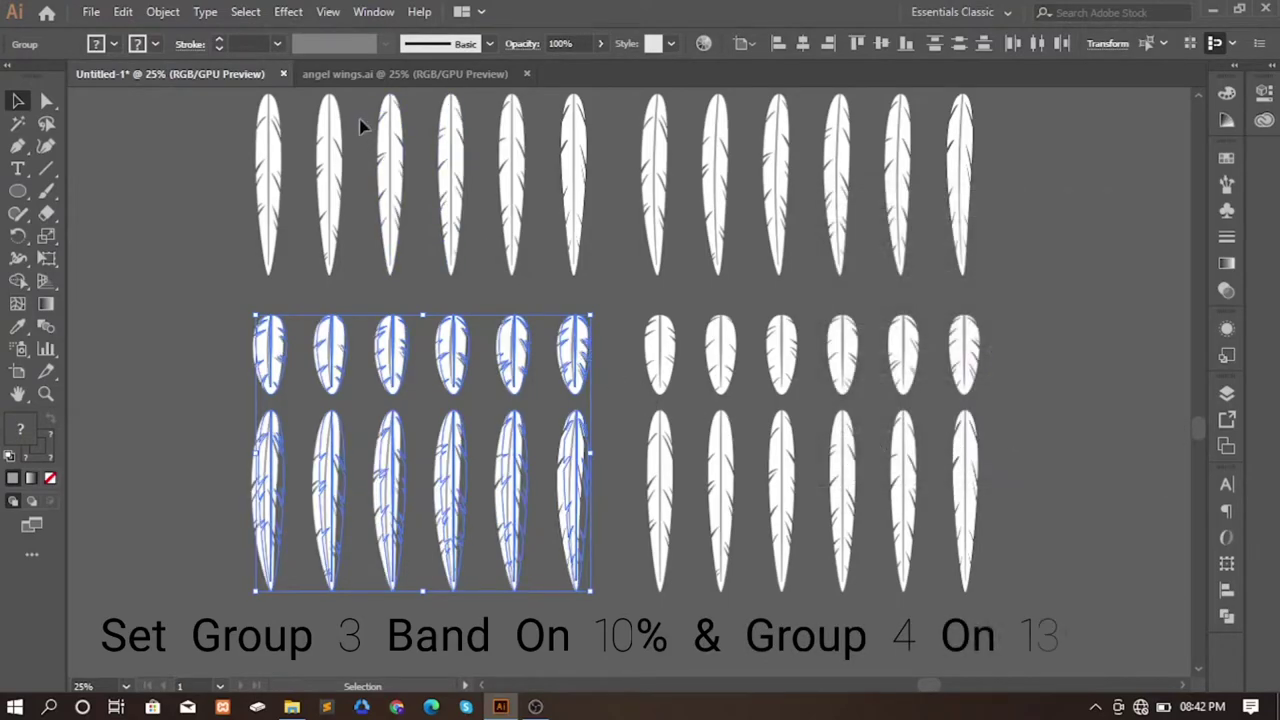
left_click(161, 12)
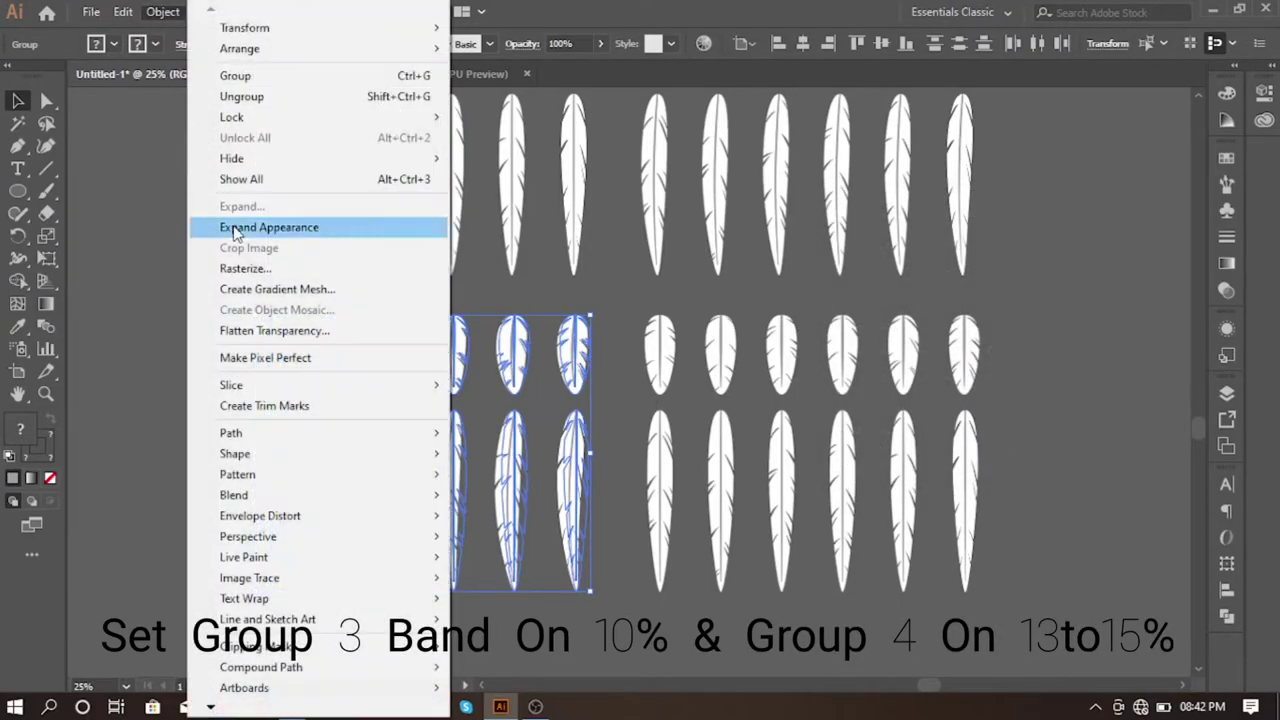
left_click(250, 229)
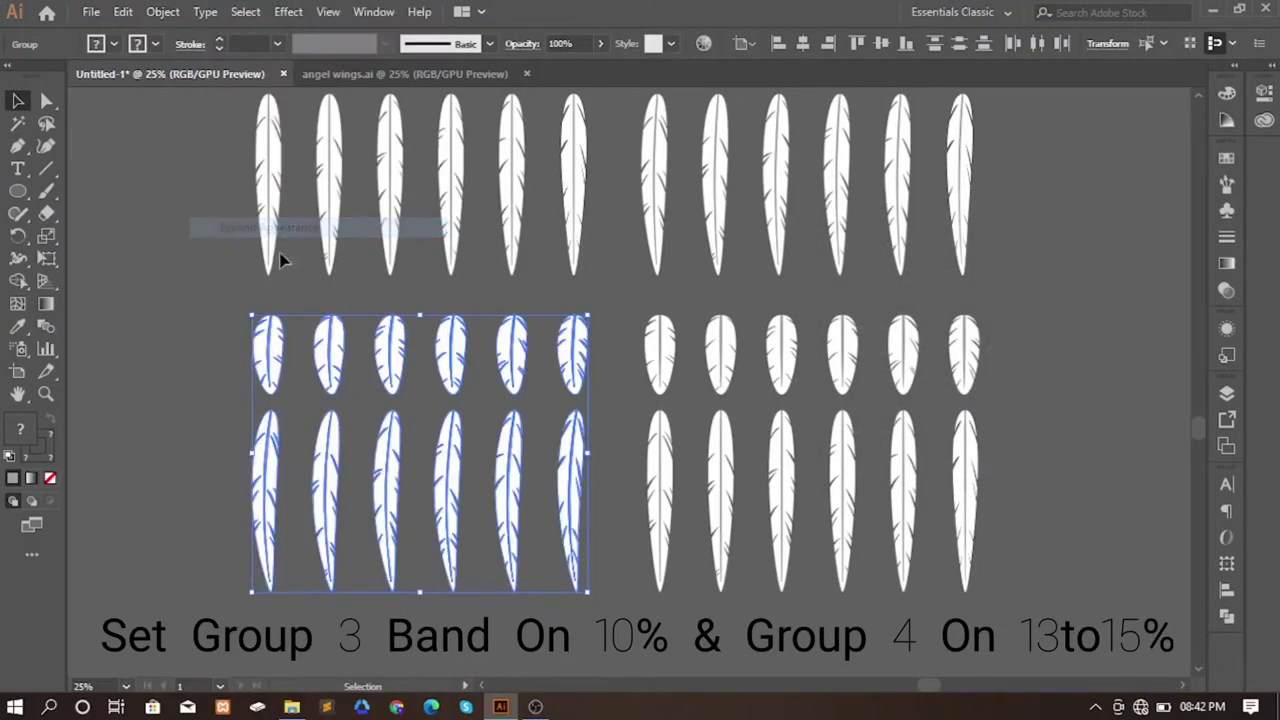
- Arch-warp and expand the fourth feather set, then deselect and pan to the wing outline
left_click(978, 560)
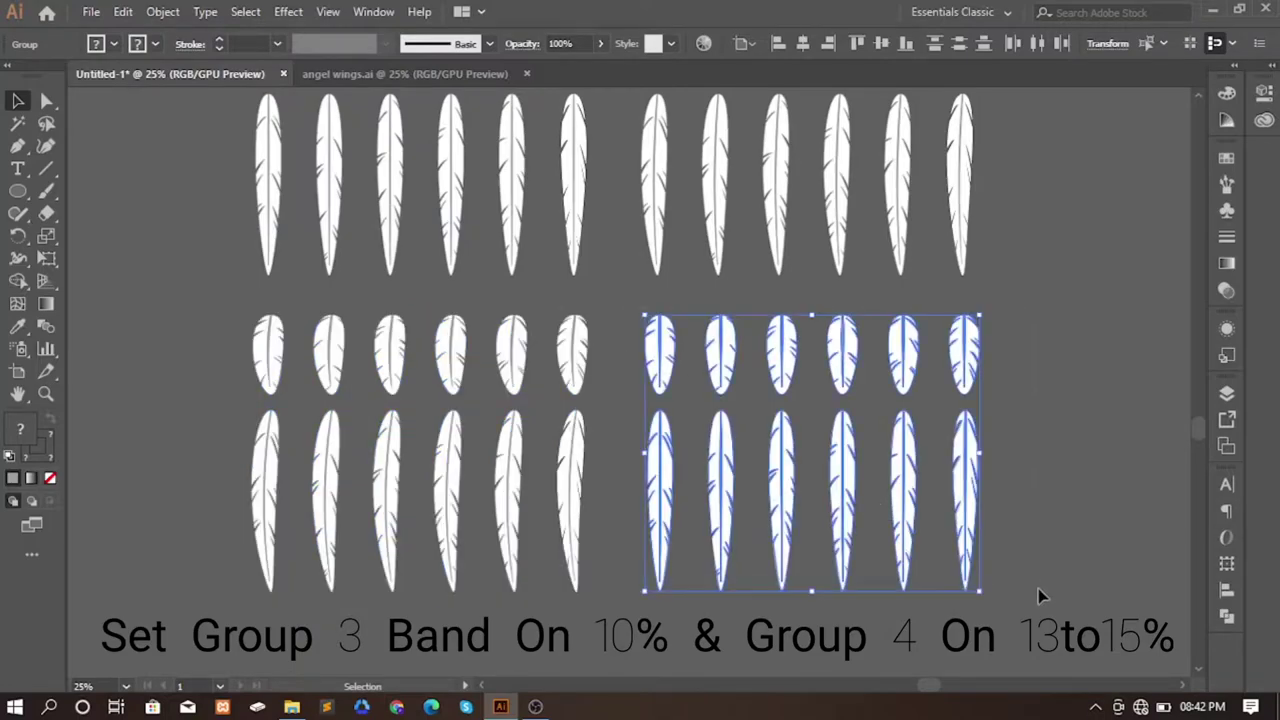
left_click(285, 12)
mouse_move(312, 254)
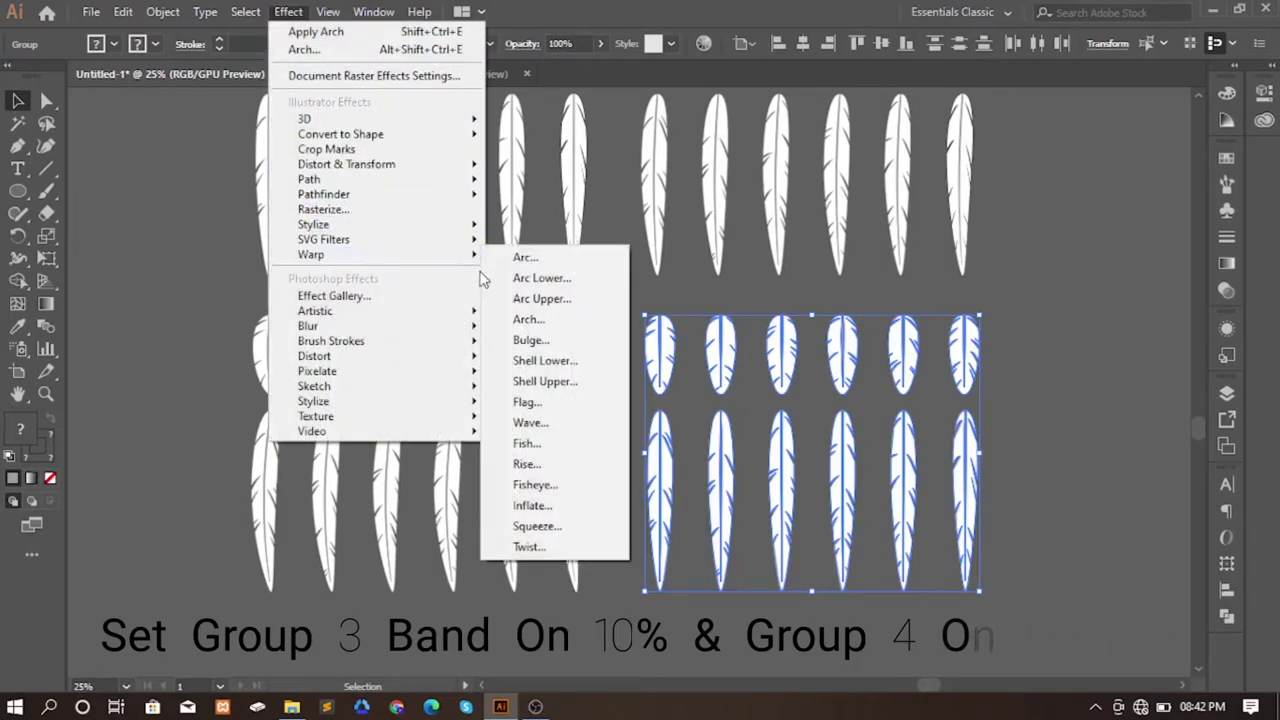
left_click(528, 319)
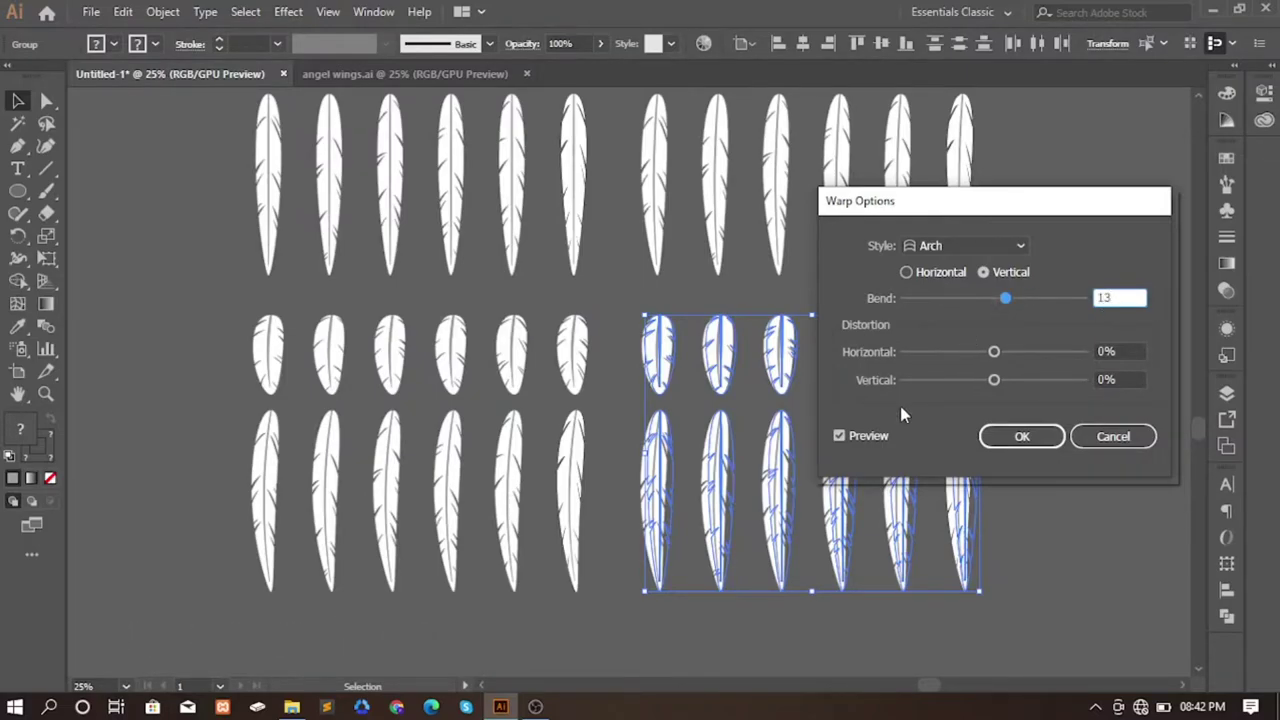
left_click(1006, 436)
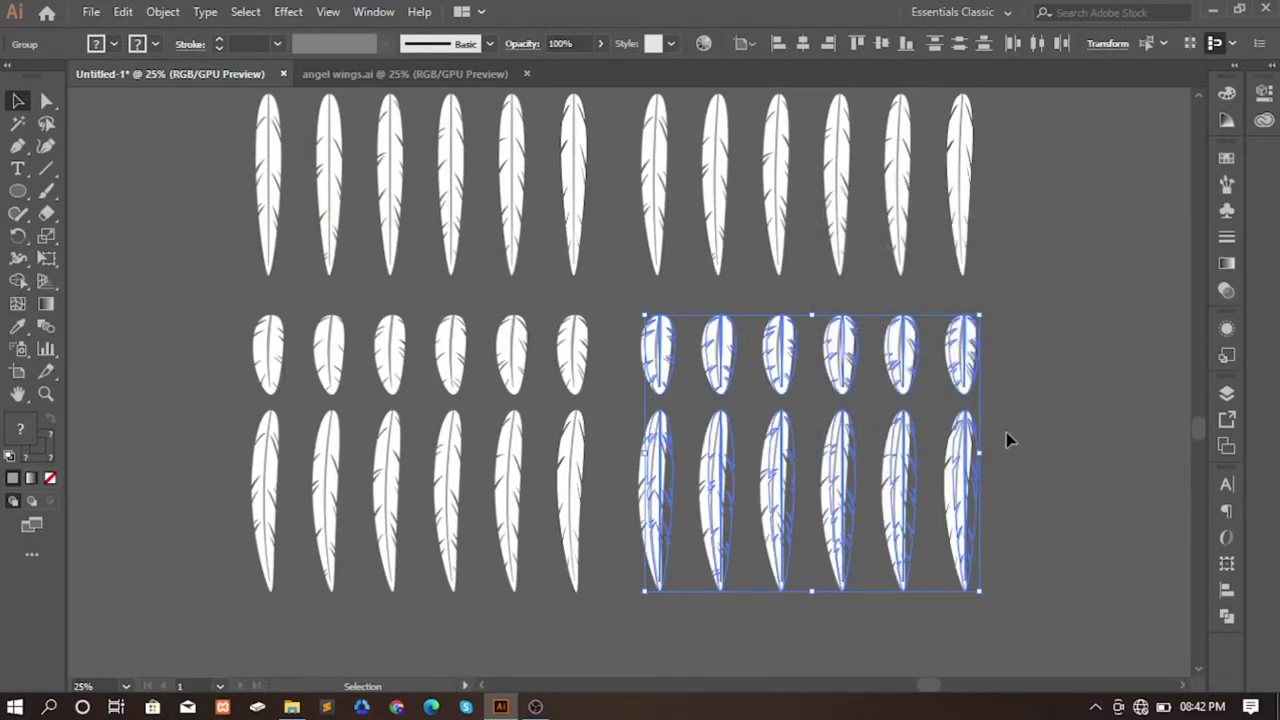
left_click(162, 11)
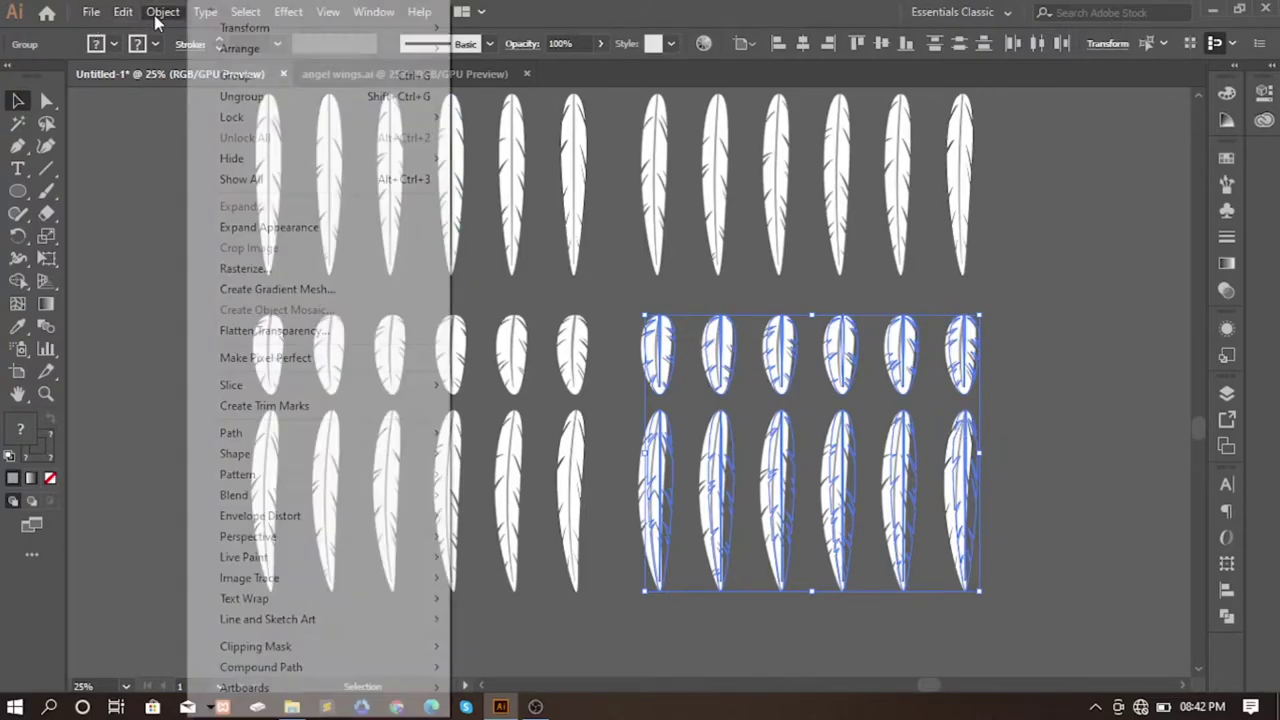
left_click(298, 227)
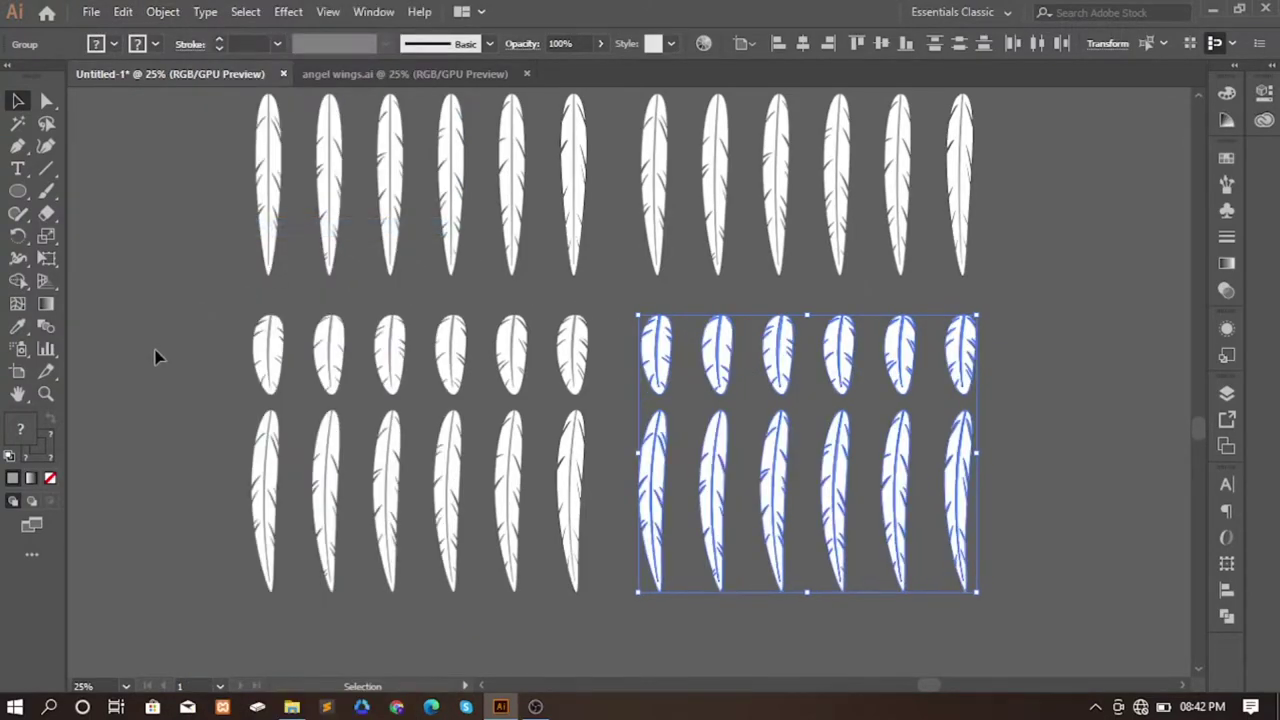
left_click(172, 307)
mouse_move(190, 242)
left_mouse_down()
mouse_move(351, 443)
mouse_move(352, 511)
left_mouse_up()
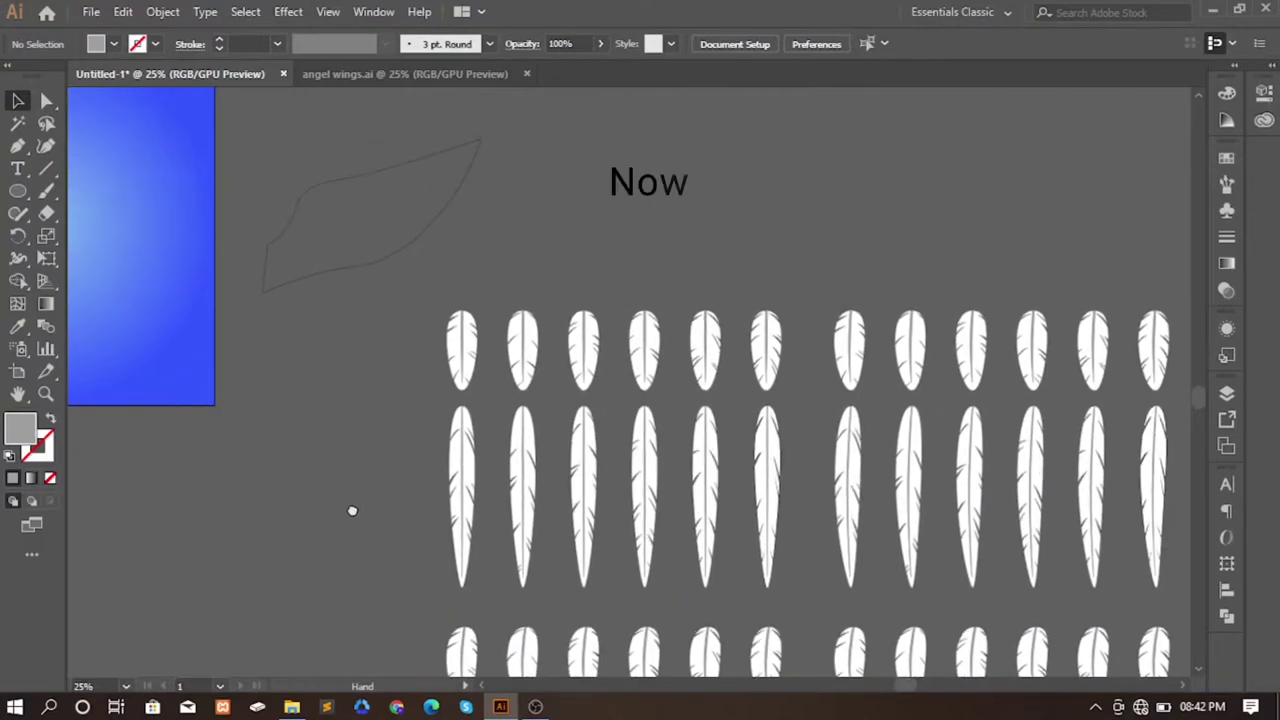
- Duplicate the middle-row feathers, shrink the copy and park it beside the wing outline
left_click(783, 522)
mouse_move(770, 492)
left_mouse_down()
mouse_move(783, 250)
mouse_move(626, 196)
left_mouse_up()
mouse_move(495, 135)
left_mouse_down()
mouse_move(508, 157)
mouse_move(363, 243)
left_mouse_up()
scroll(323, 257, "up", 1)
left_click_drag(229, 360, 312, 449)
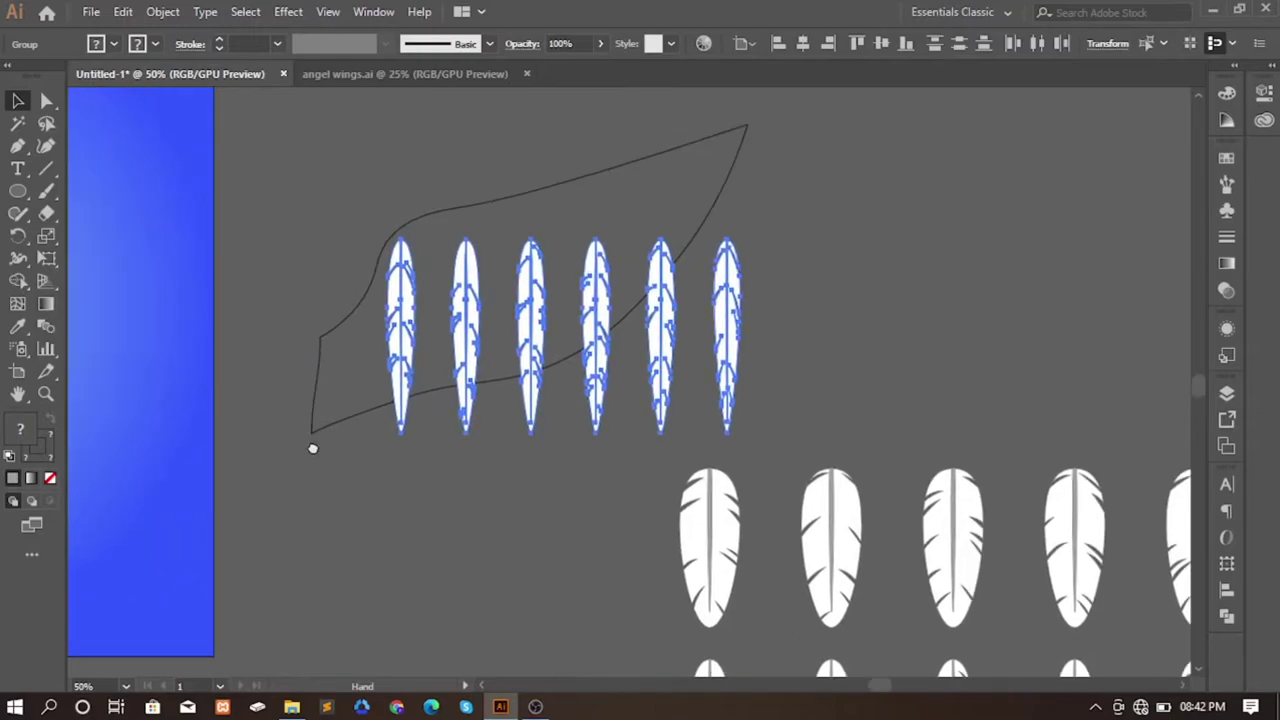
scroll(307, 433, "up", 2)
scroll(307, 429, "down", 2)
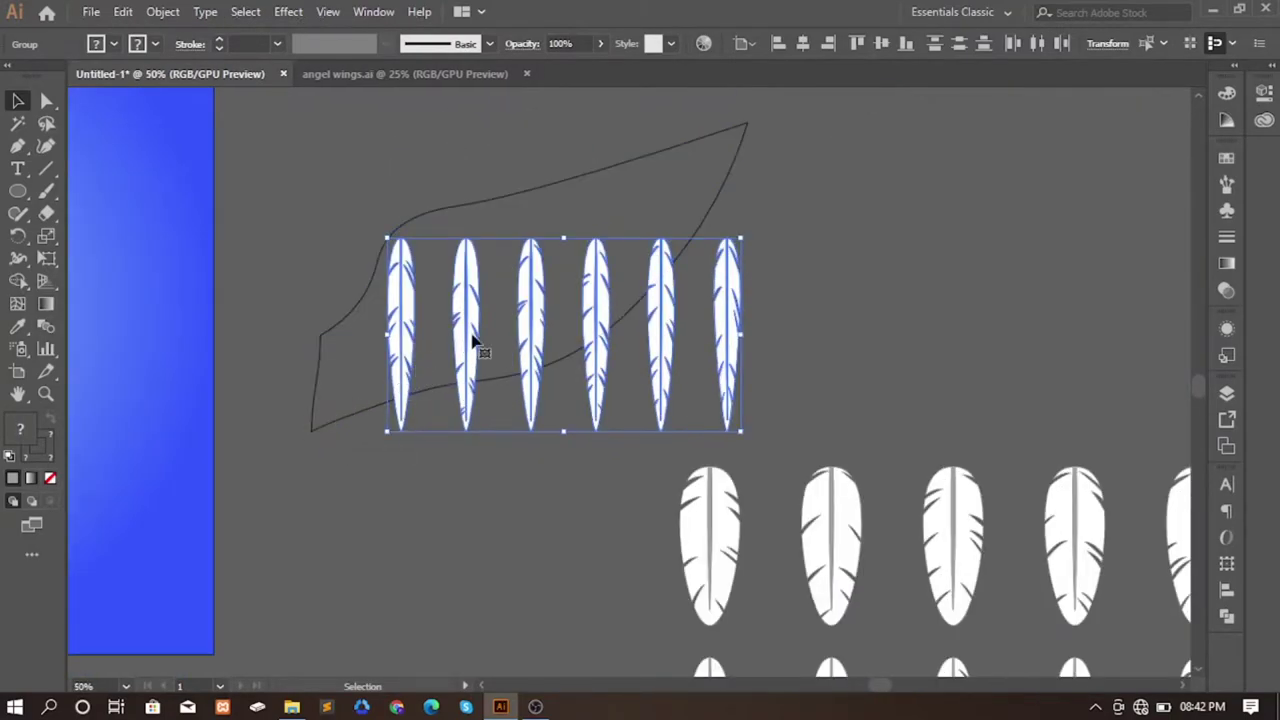
left_click_drag(535, 350, 935, 309)
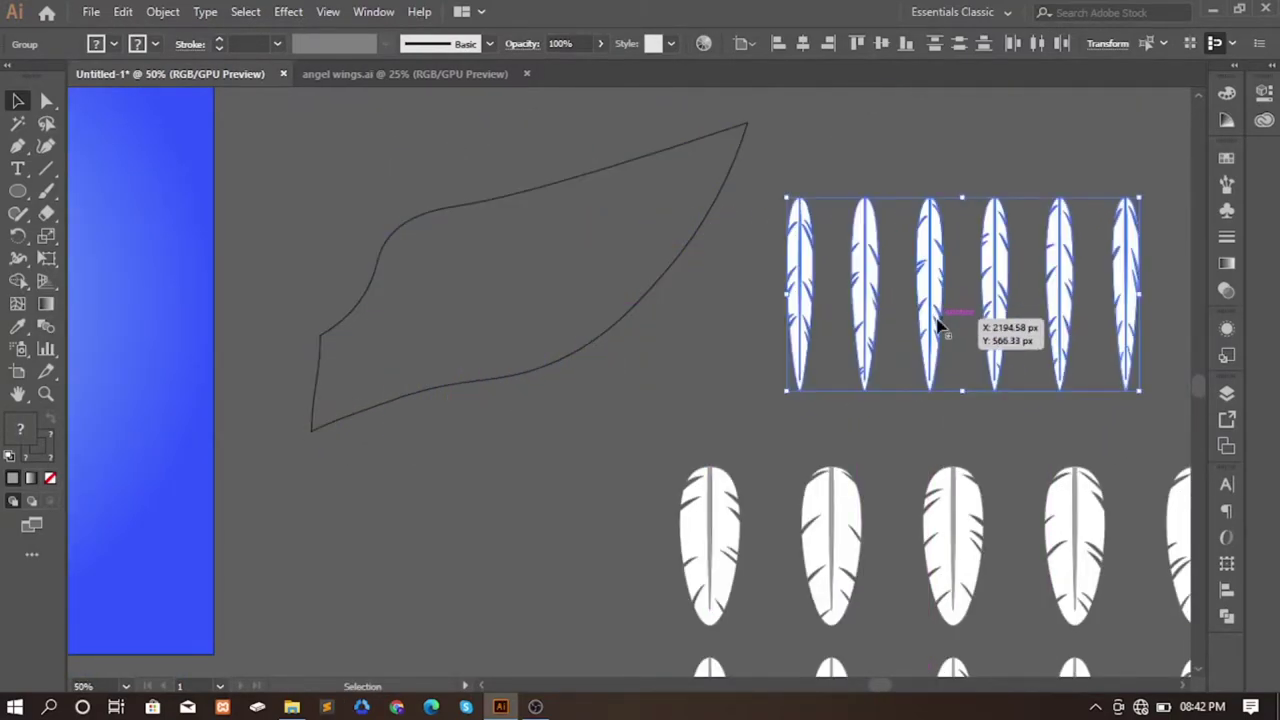
left_click(752, 385)
- Place a slightly tilted feather copy on the wing's lower-left tip
left_click_drag(808, 290, 348, 485)
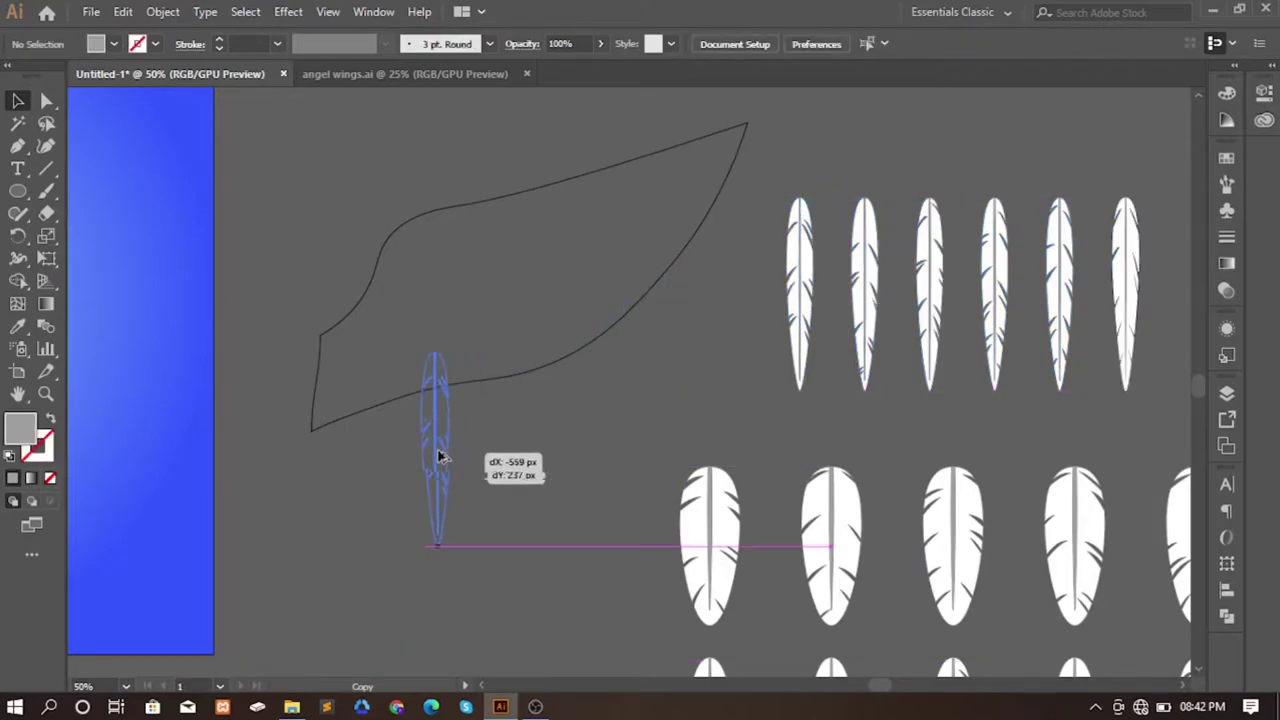
scroll(352, 410, "up", 2)
scroll(354, 400, "down", 1)
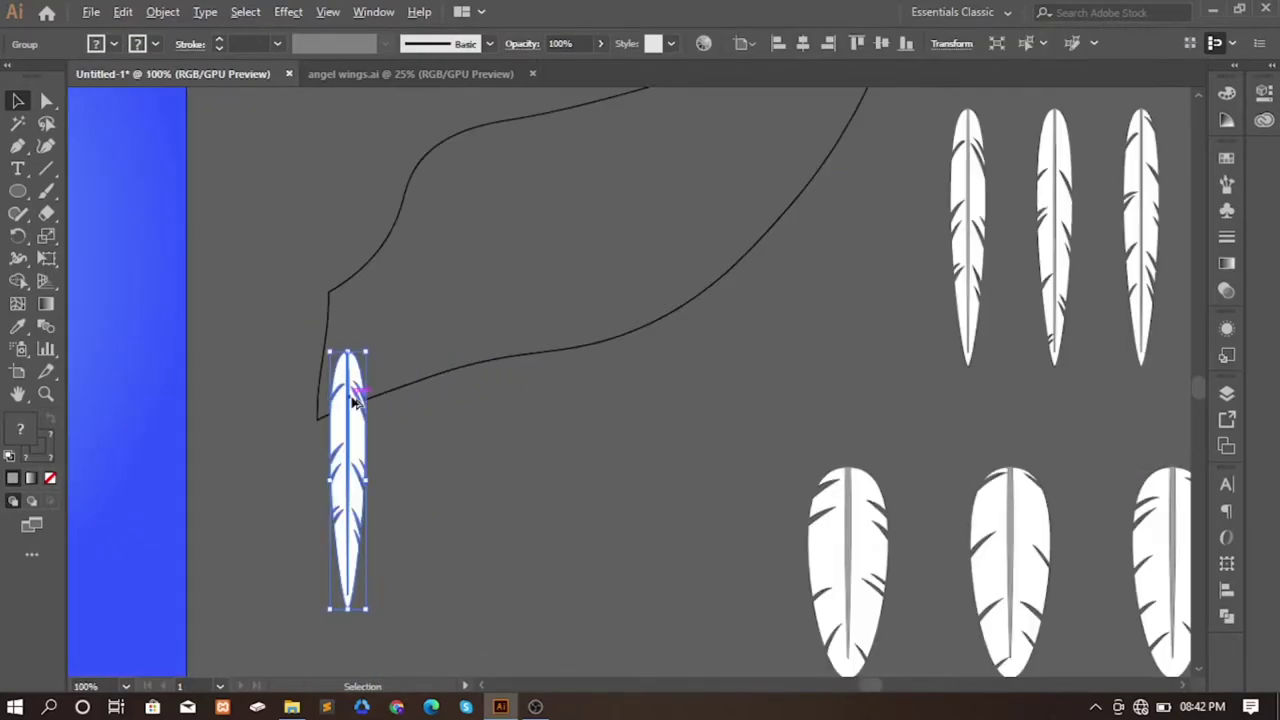
left_click_drag(376, 345, 402, 350)
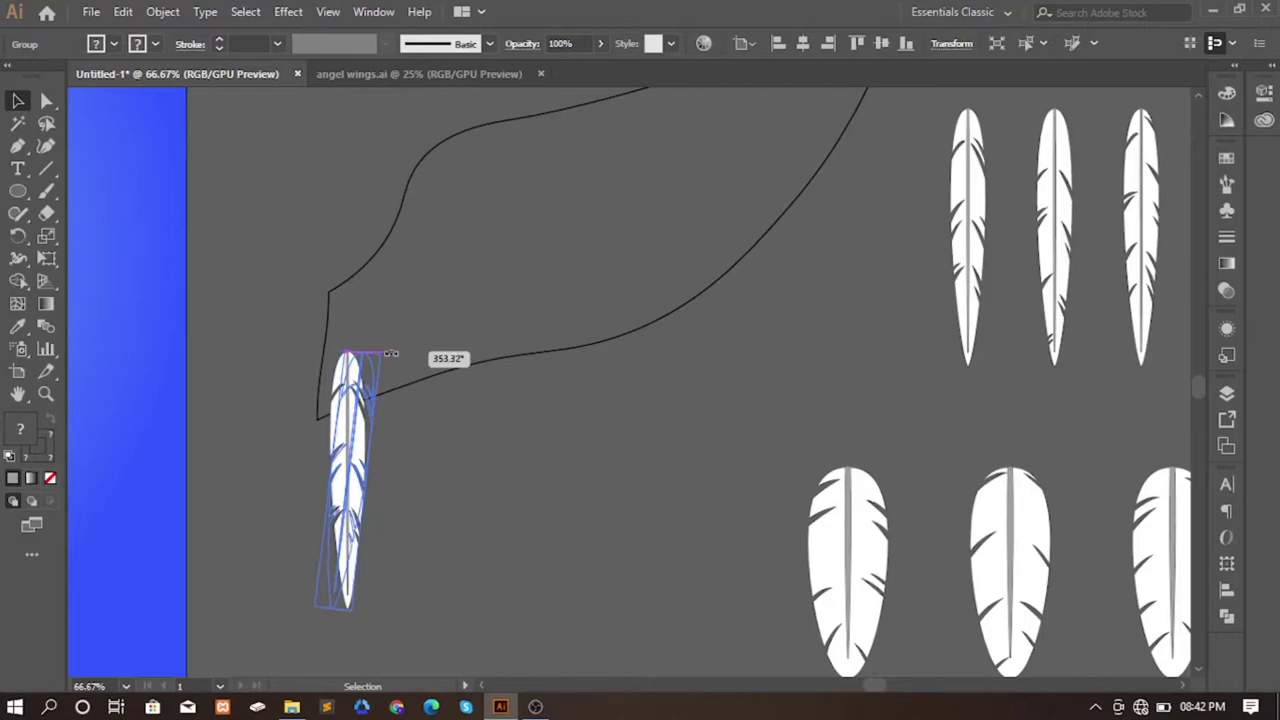
left_click_drag(363, 400, 324, 378)
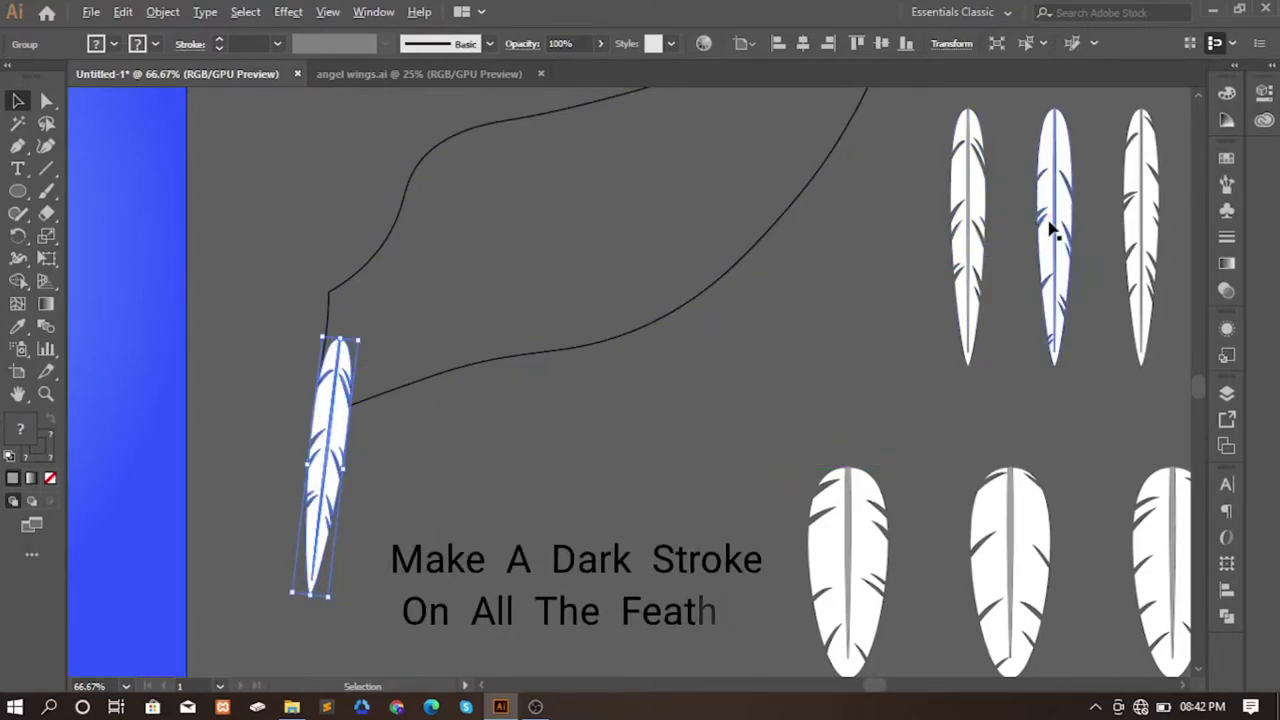
- Overlap a second feather copy on the first, tilted slightly clockwise
left_click_drag(1052, 230, 380, 465)
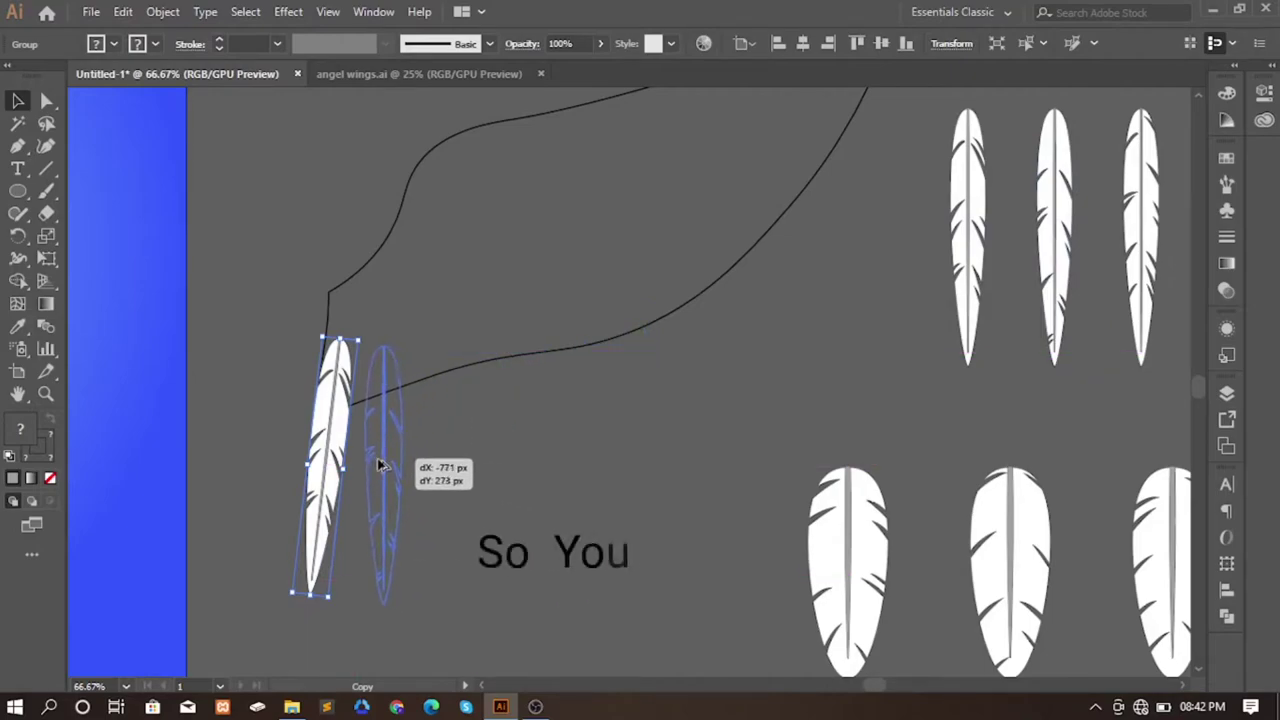
left_click_drag(380, 465, 374, 383)
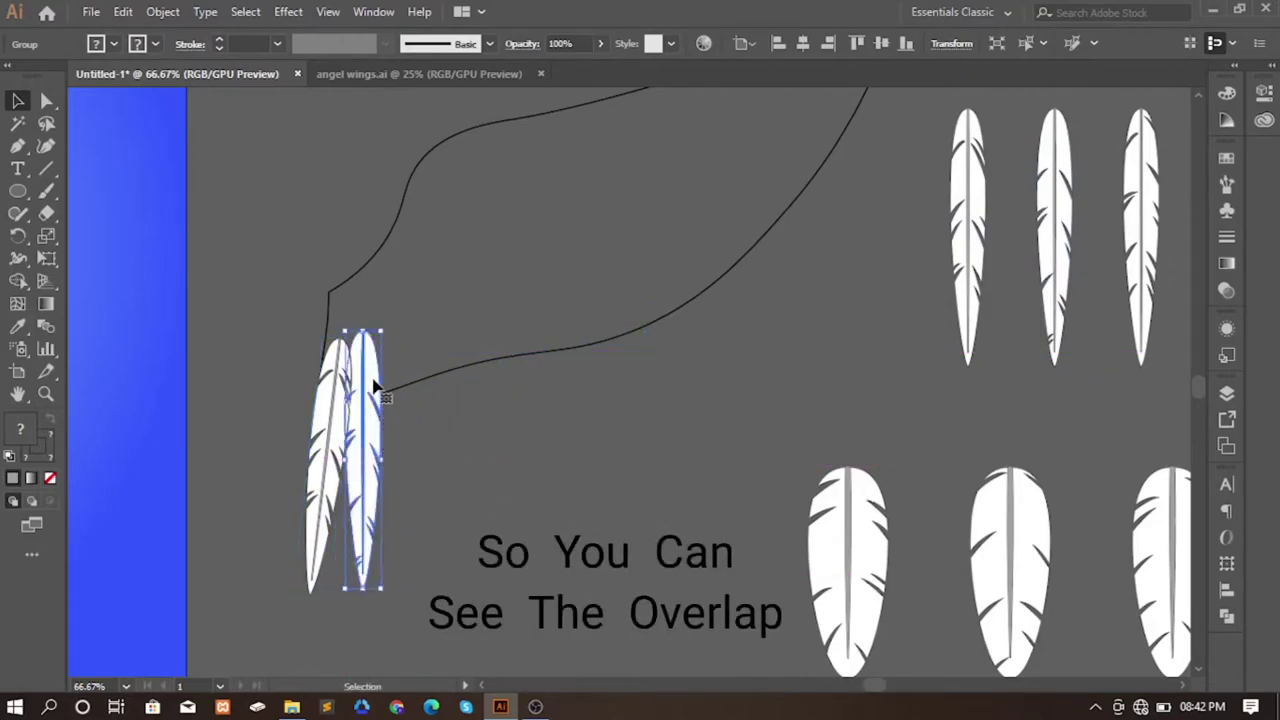
left_click(393, 330)
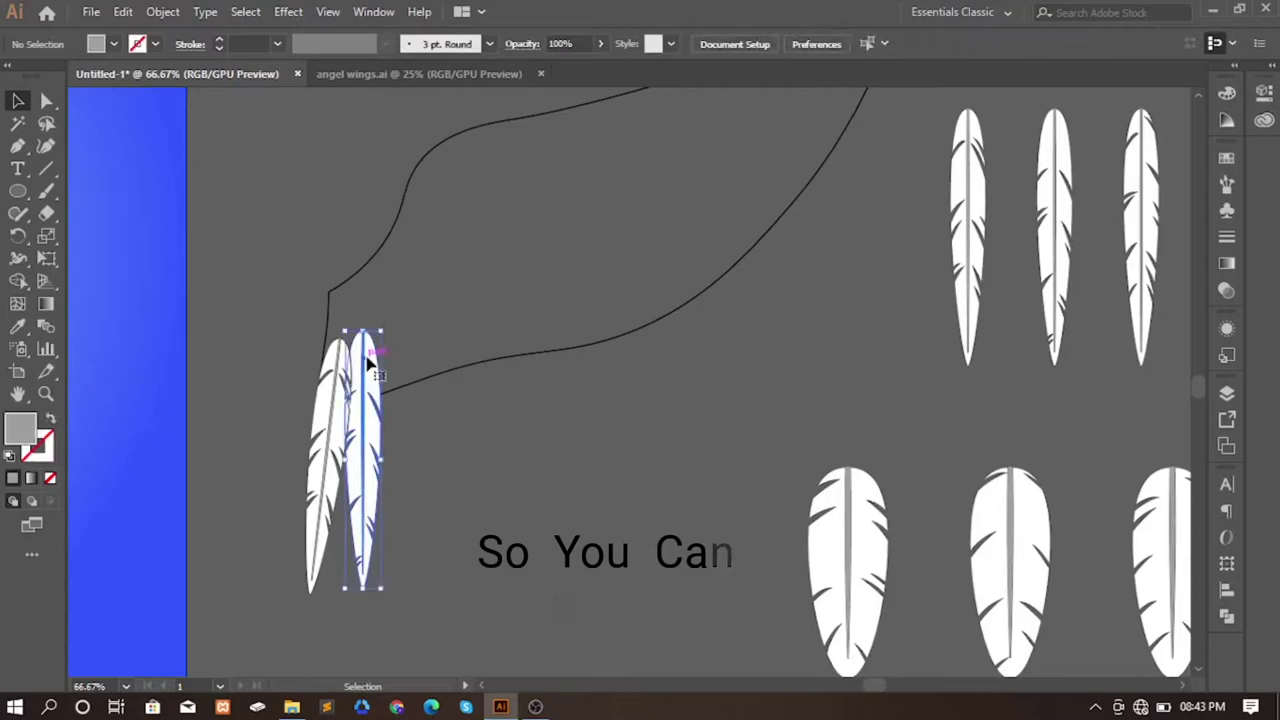
mouse_move(391, 328)
left_mouse_down()
mouse_move(405, 335)
mouse_move(362, 380)
left_mouse_up()
key("ctrl")
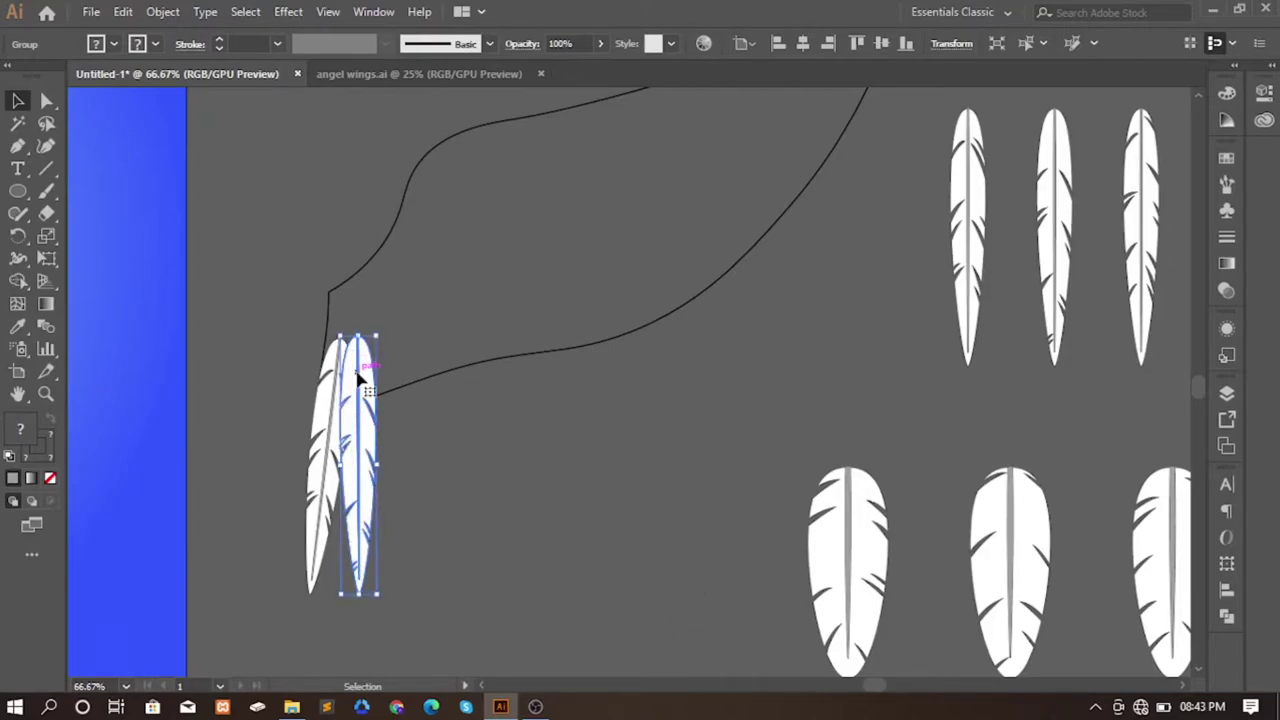
left_click(470, 420)
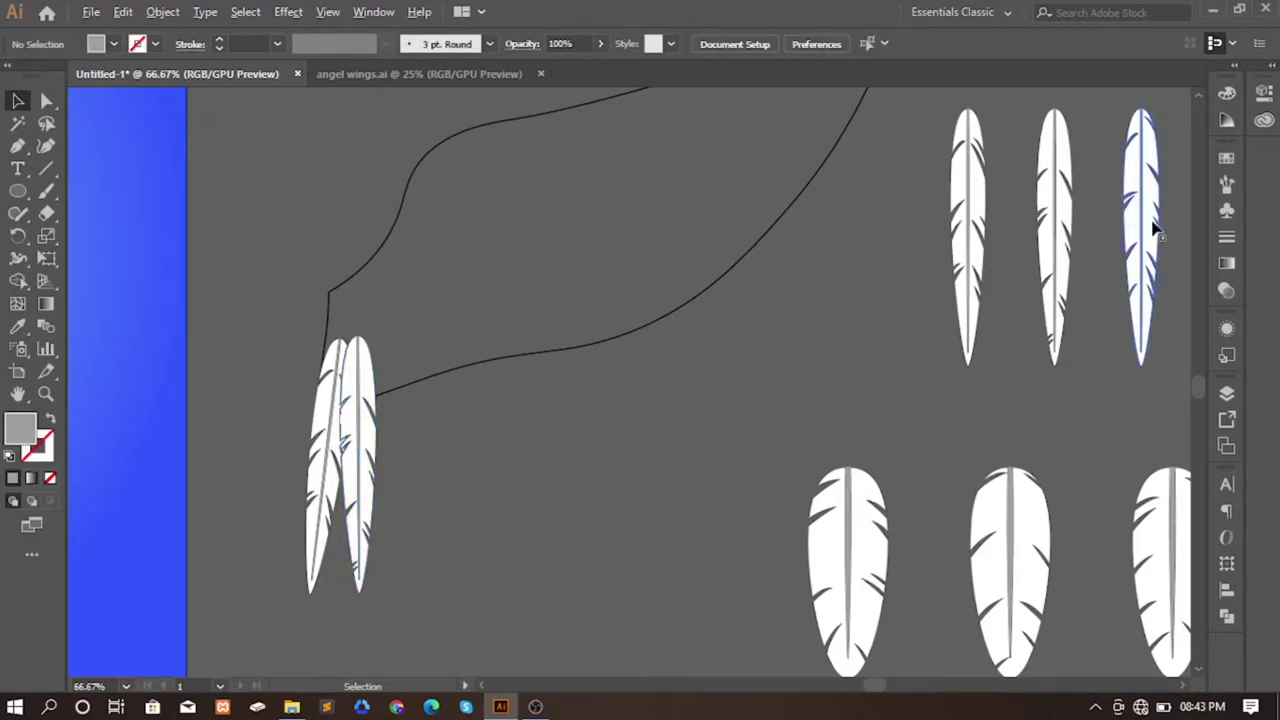
- Add a third tilted feather at the wing tip, nudged slightly left
mouse_move(1030, 275)
left_mouse_down()
mouse_move(470, 460)
mouse_move(400, 387)
left_mouse_up()
left_click_drag(420, 320, 406, 310)
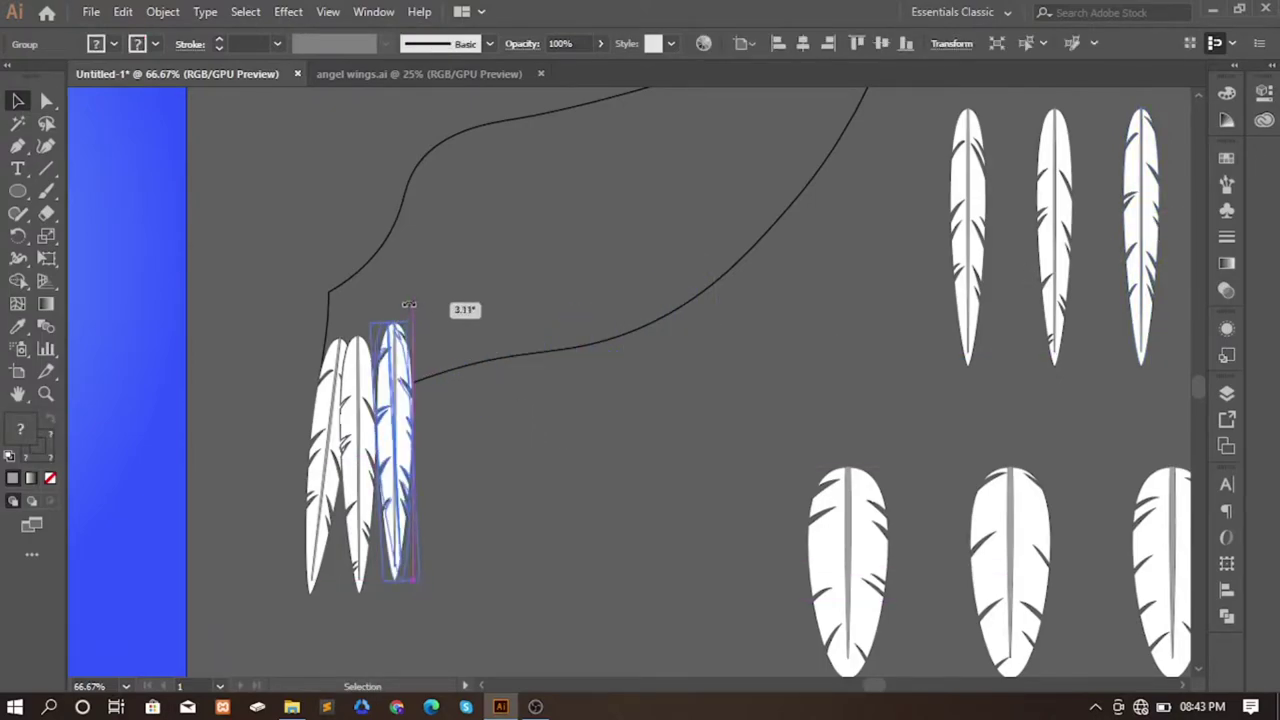
left_click_drag(393, 366, 396, 372)
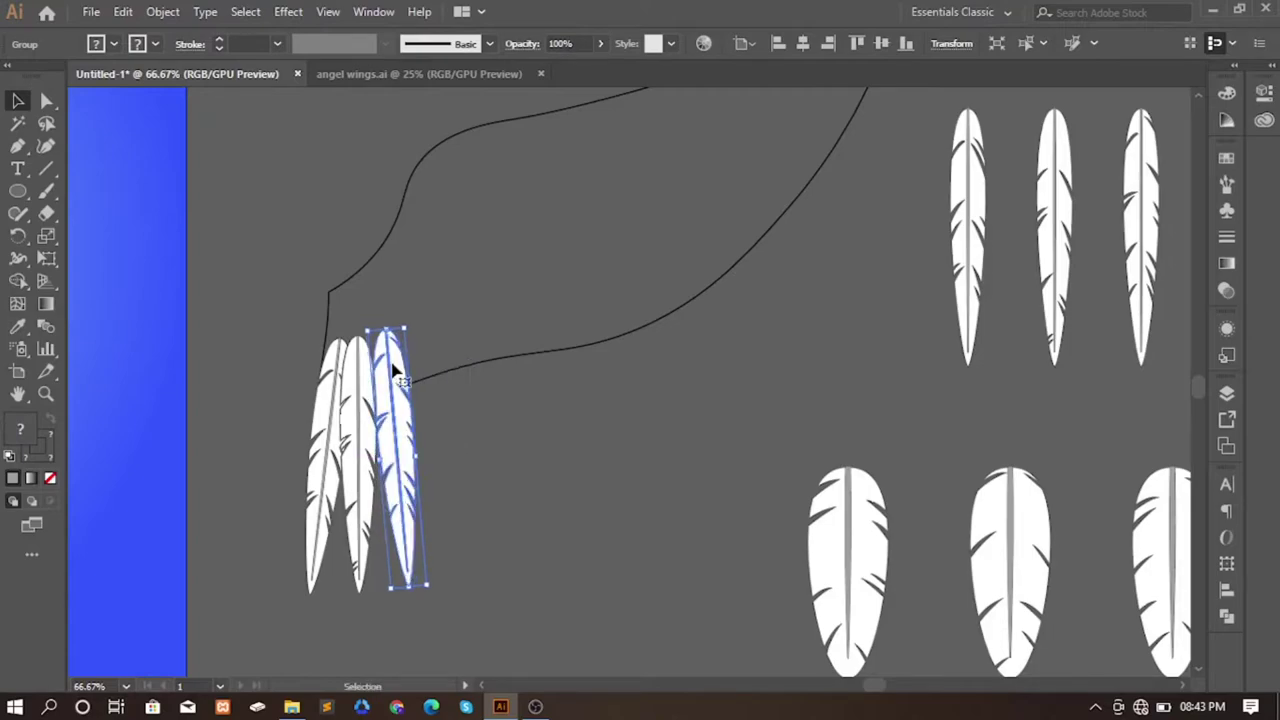
key("shift+Left")
key("a")
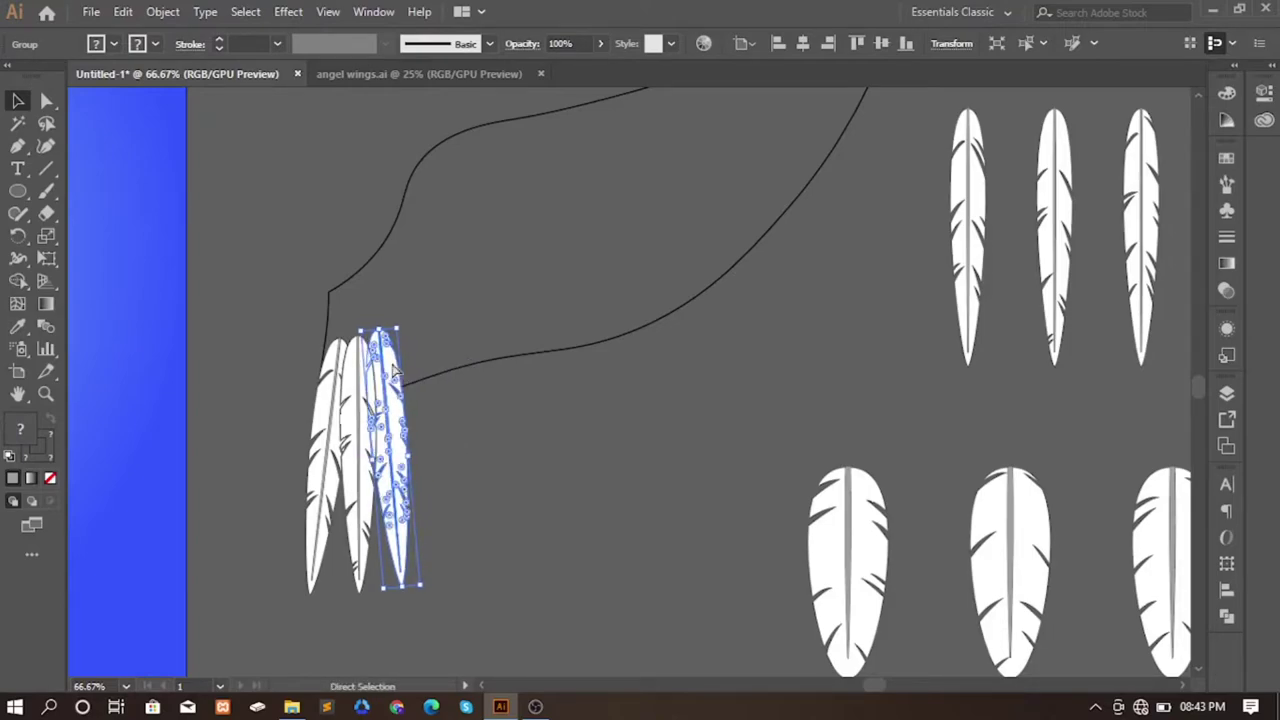
key("v")
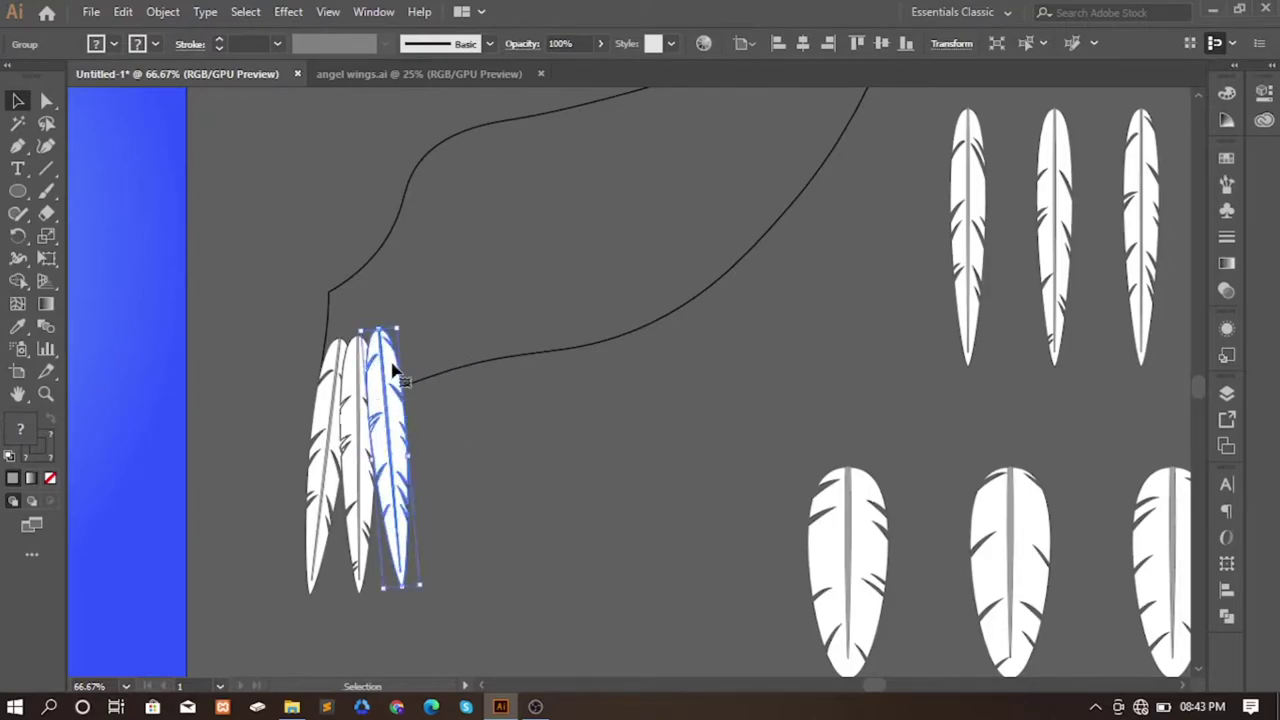
left_click(448, 440)
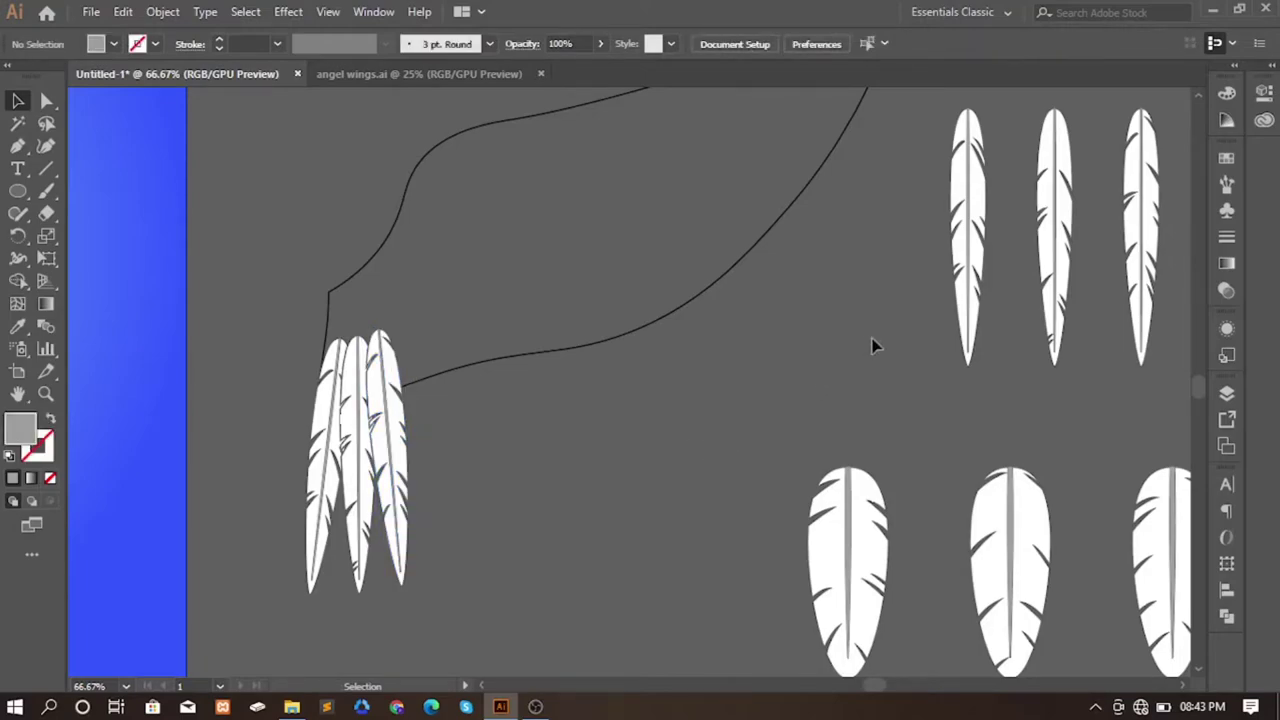
- Copy a right-hand feather beside the wing's feather cluster
scroll(846, 343, "right", 2)
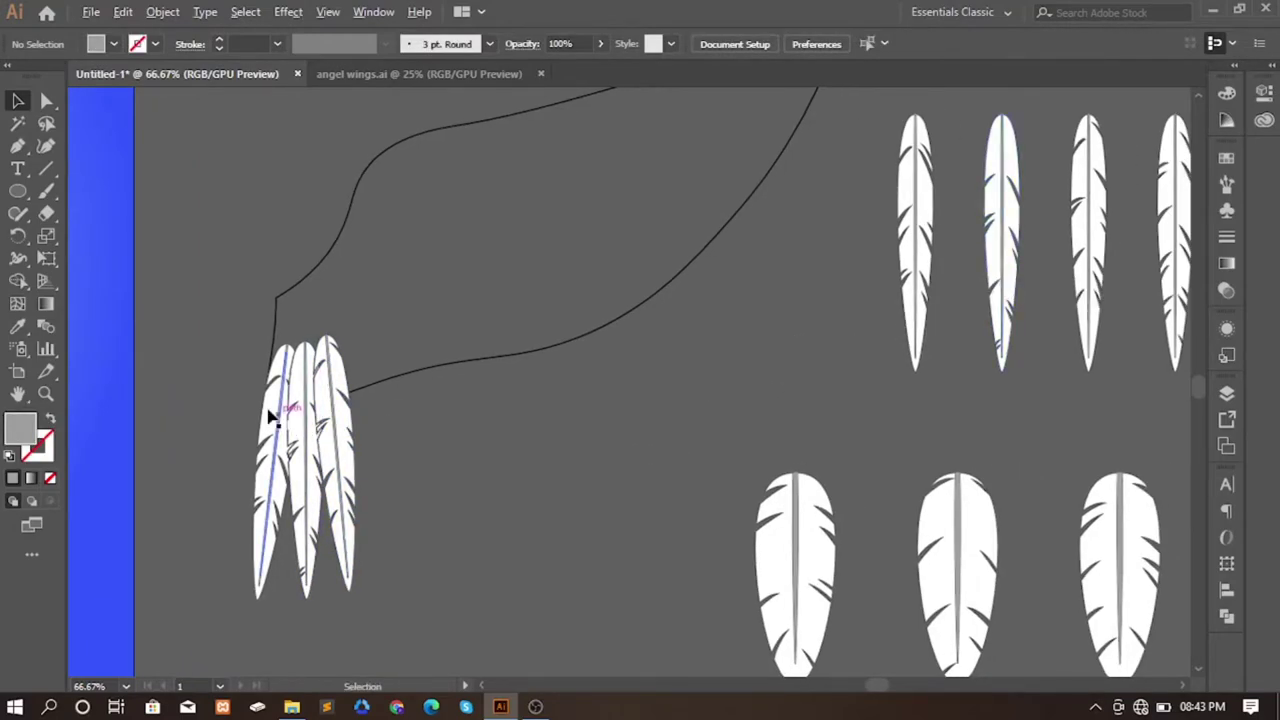
scroll(272, 418, "up", 3)
scroll(394, 414, "down", 2)
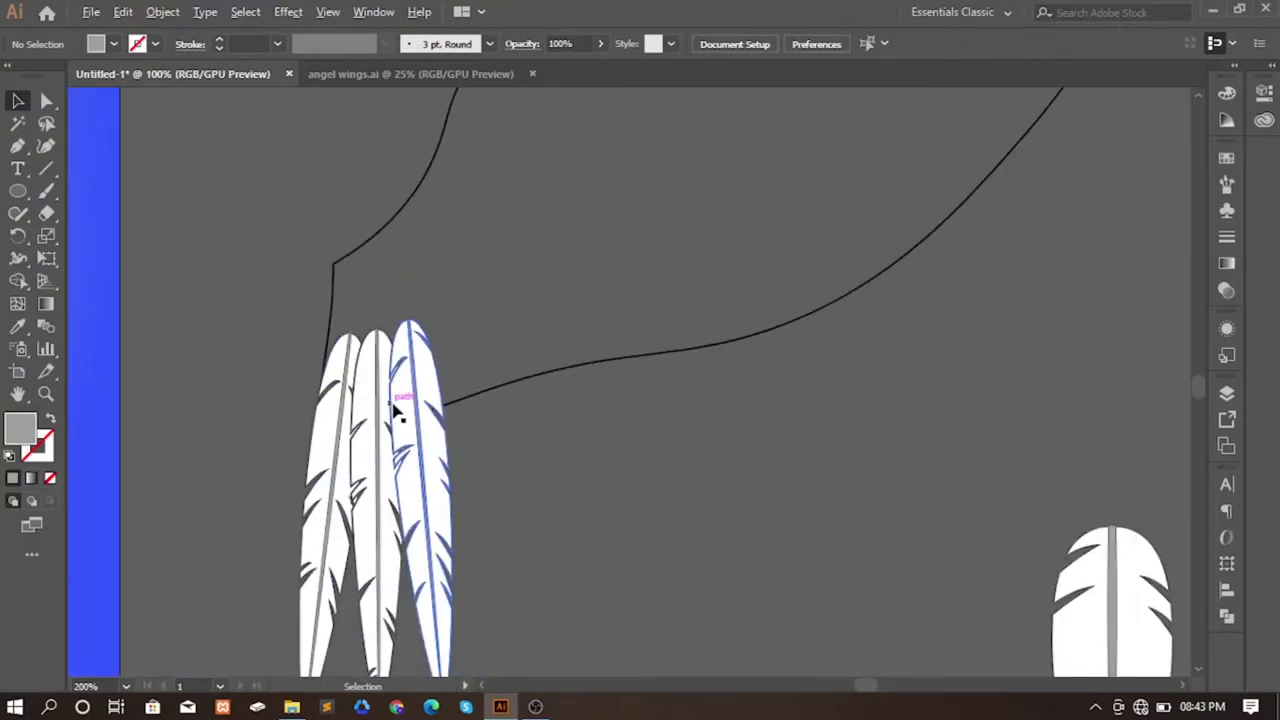
scroll(394, 414, "down", 2)
scroll(394, 414, "up", 2)
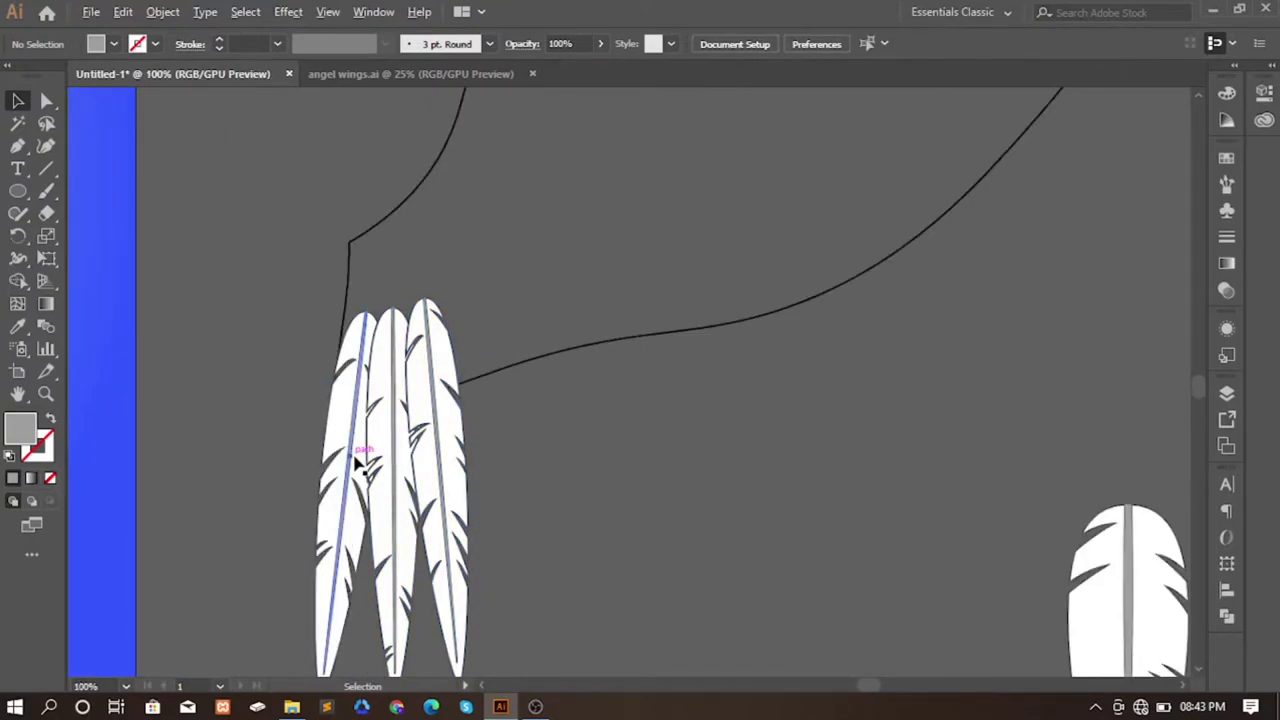
scroll(358, 462, "up", 2)
scroll(420, 404, "down", 2)
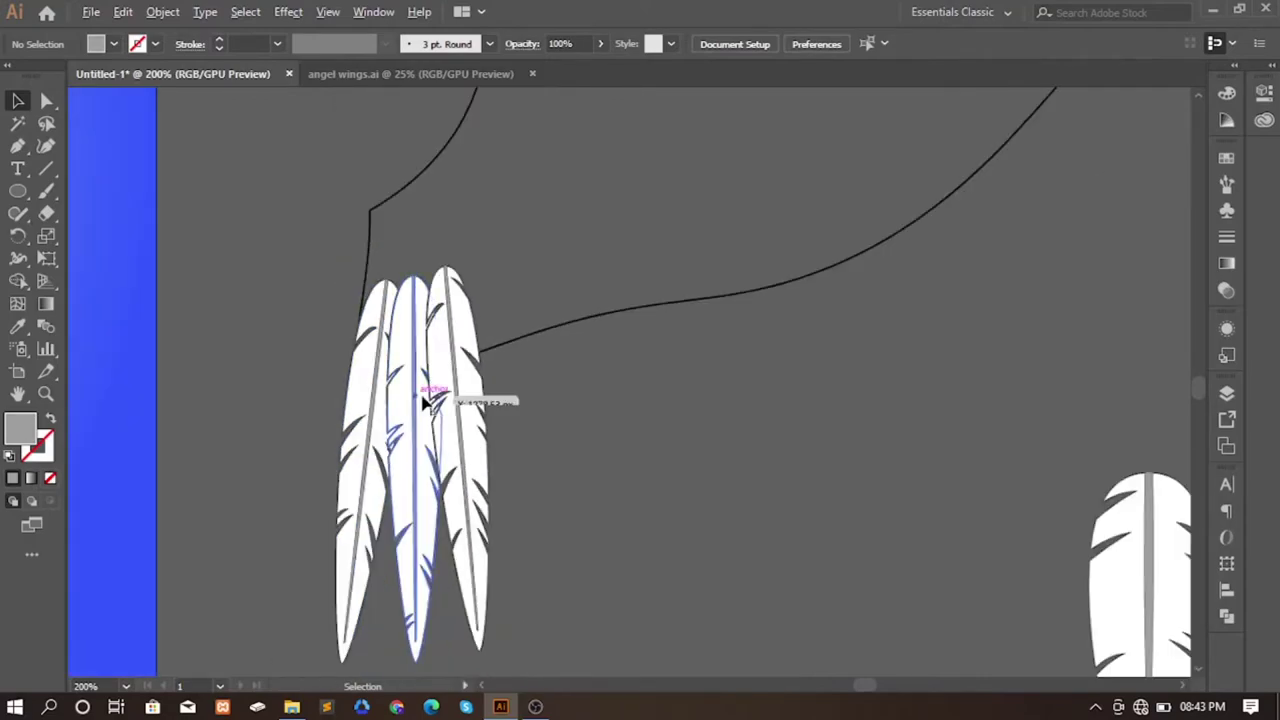
scroll(430, 403, "down", 2)
left_click_drag(1080, 266, 500, 403)
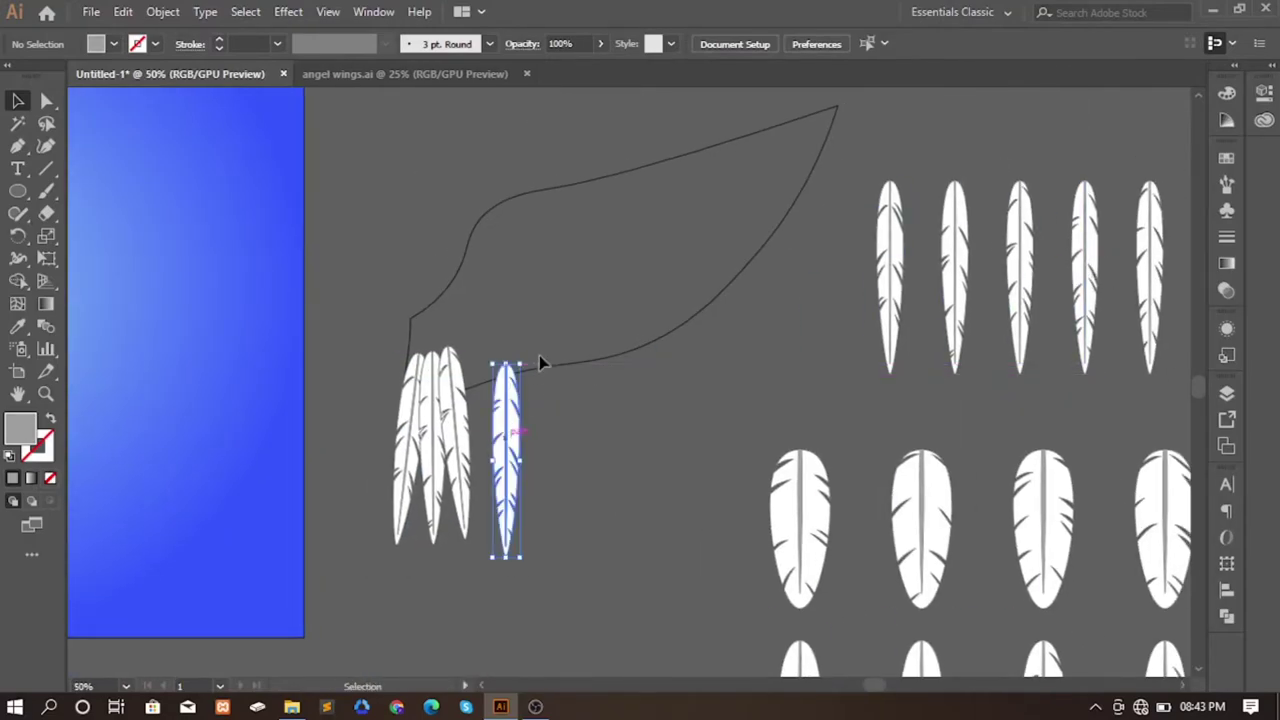
scroll(498, 400, "up", 3)
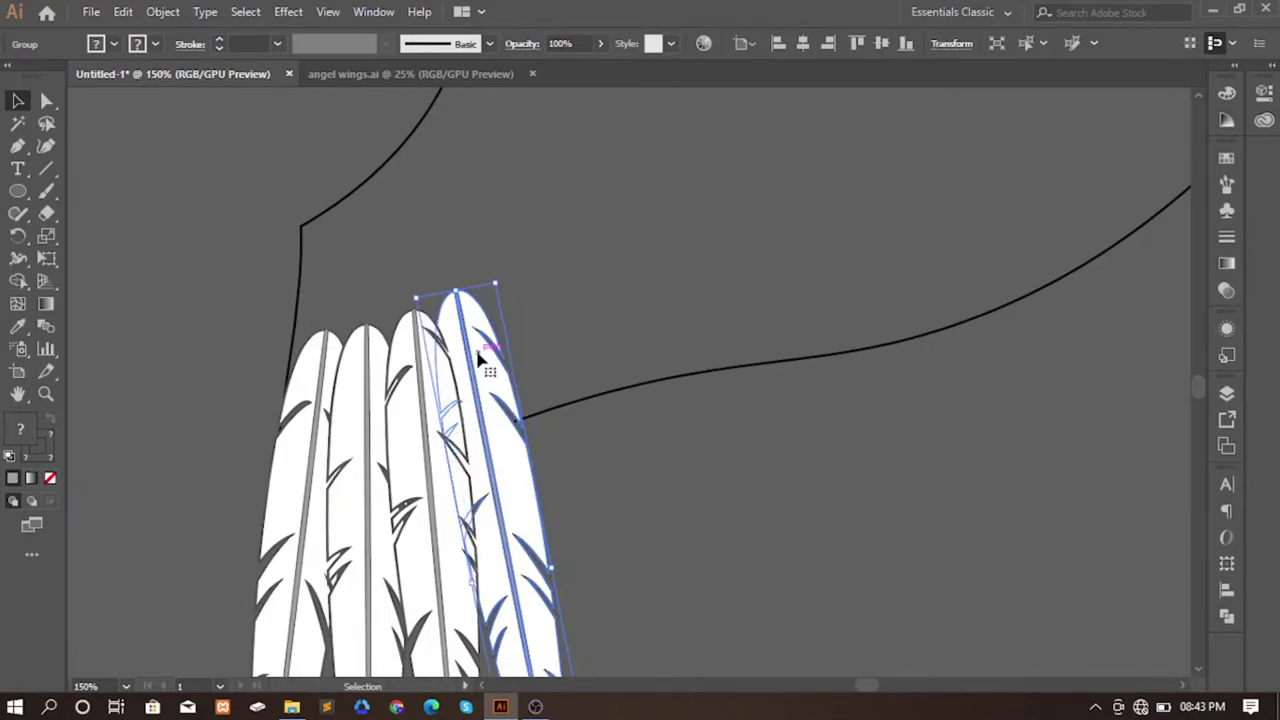
scroll(488, 366, "down", 1)
scroll(512, 358, "down", 5)
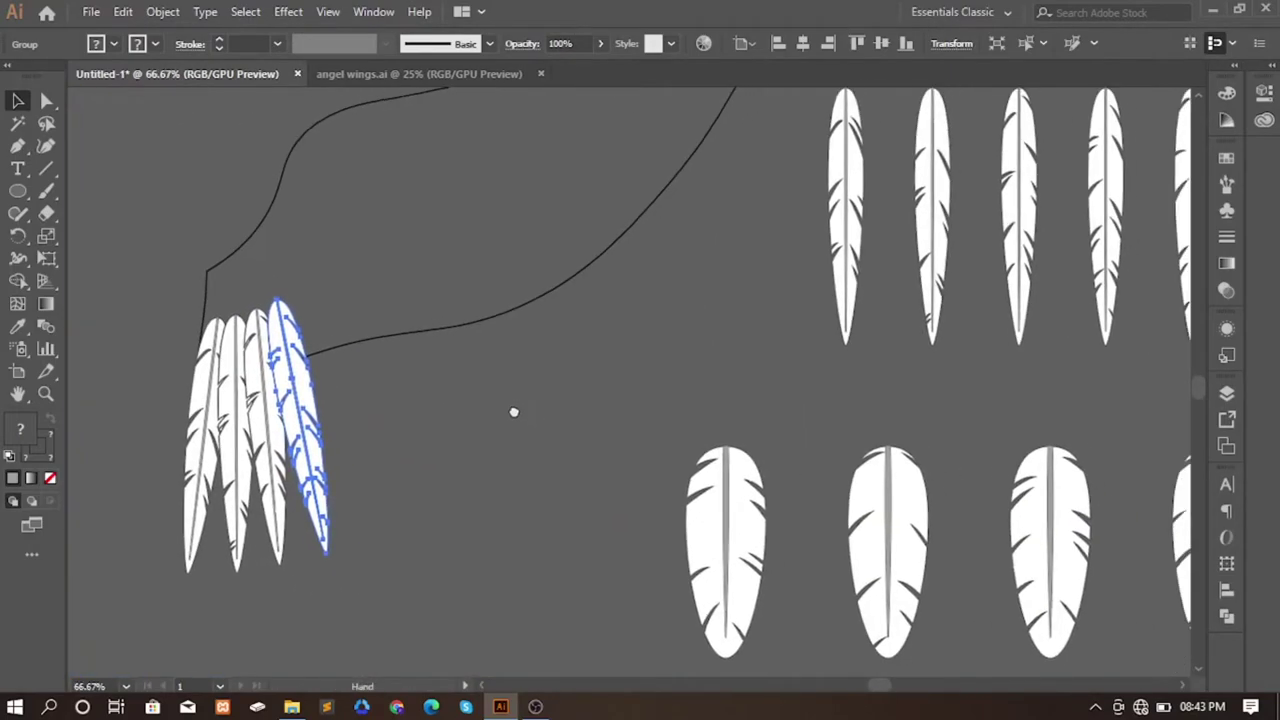
scroll(700, 350, "right", 2)
- Tuck a top-row feather copy into the cluster, tilted to fan outward
left_click_drag(894, 286, 296, 400)
mouse_move(307, 350)
left_mouse_down()
mouse_move(338, 345)
mouse_move(178, 375)
left_mouse_up()
scroll(178, 375, "up", 2)
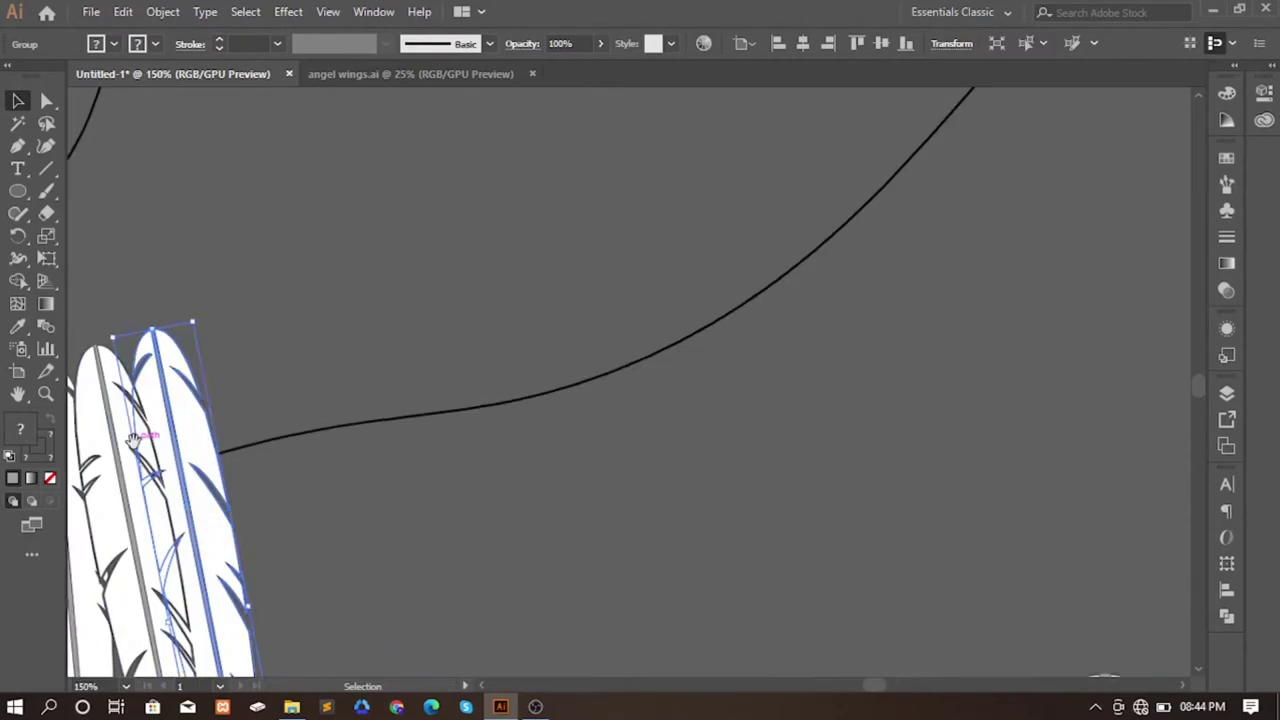
left_click_drag(342, 377, 345, 365)
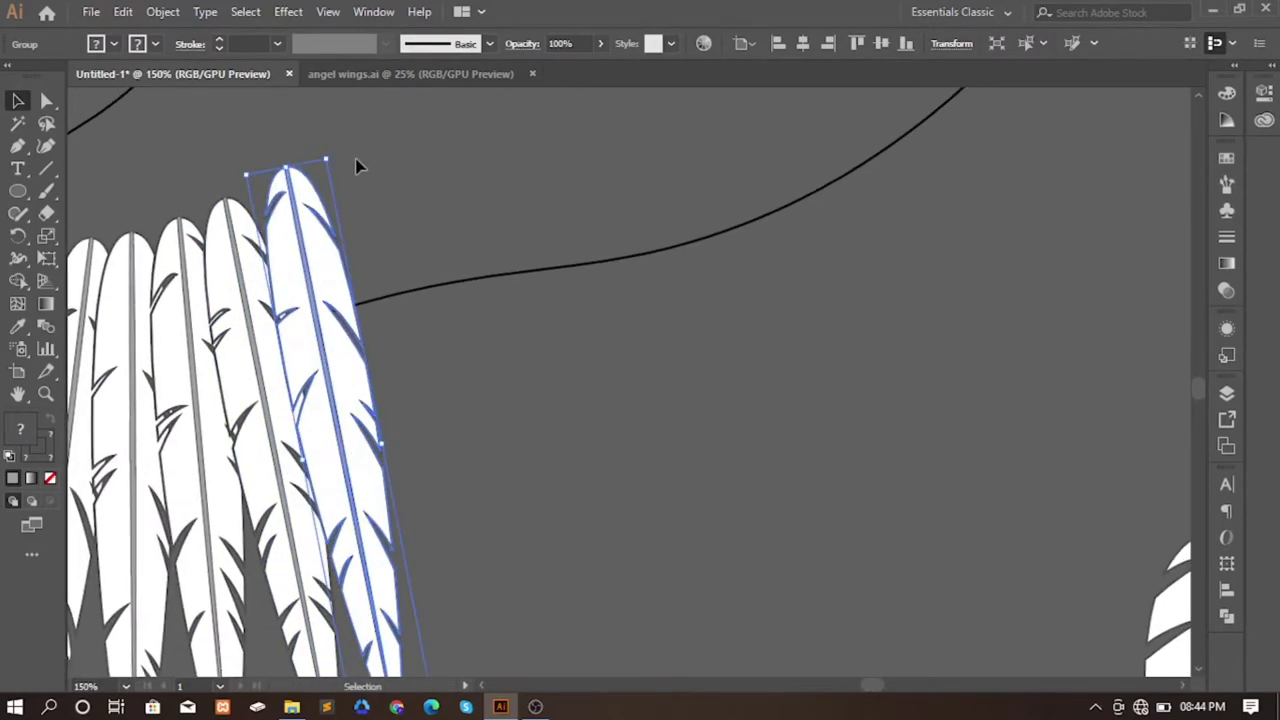
scroll(350, 190, "down", 1)
left_click_drag(338, 198, 329, 206)
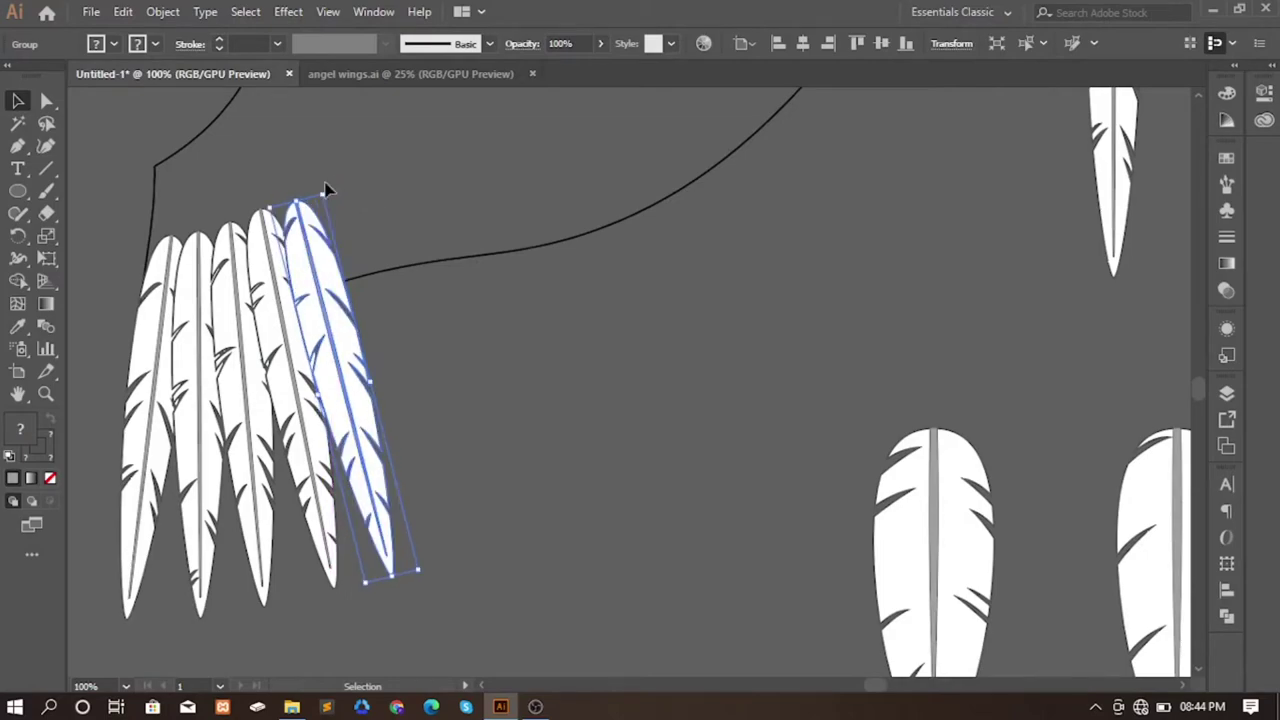
- Move another feather into the wing cluster and settle it in place
scroll(329, 206, "down", 1)
left_click_drag(1118, 200, 280, 400)
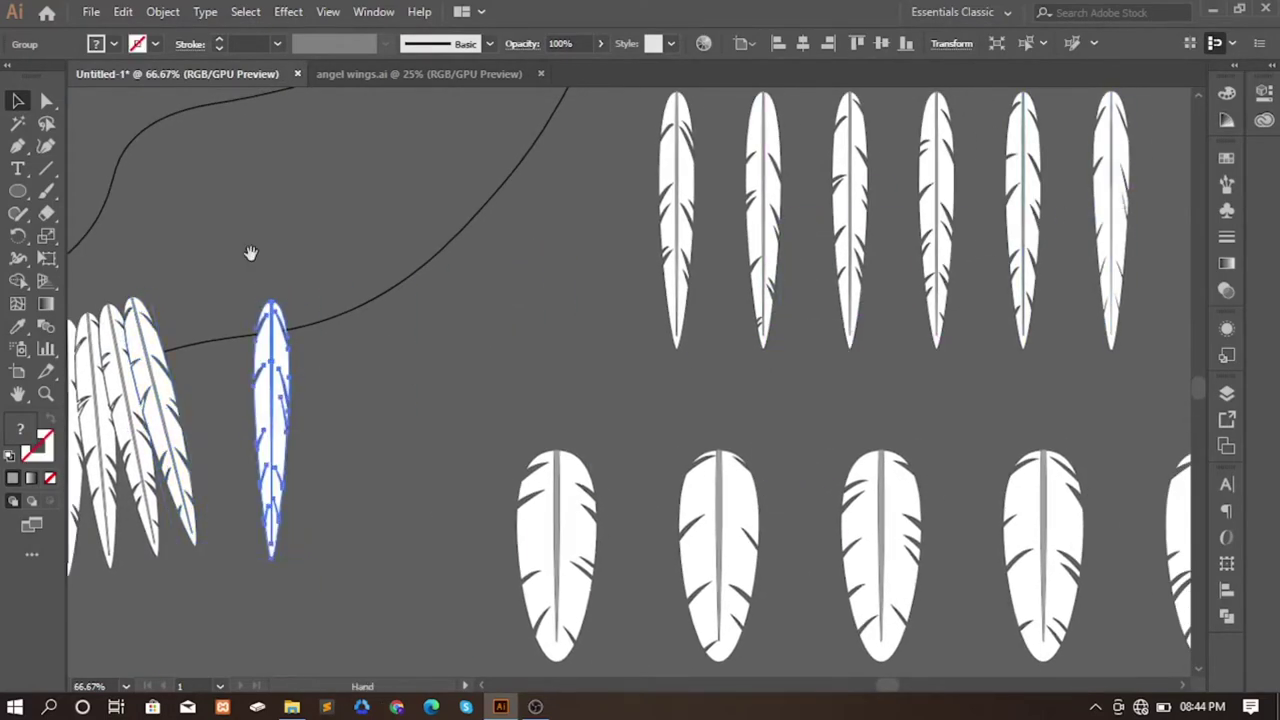
mouse_move(386, 357)
left_mouse_down()
mouse_move(395, 368)
mouse_move(403, 310)
left_mouse_up()
scroll(395, 368, "up", 1)
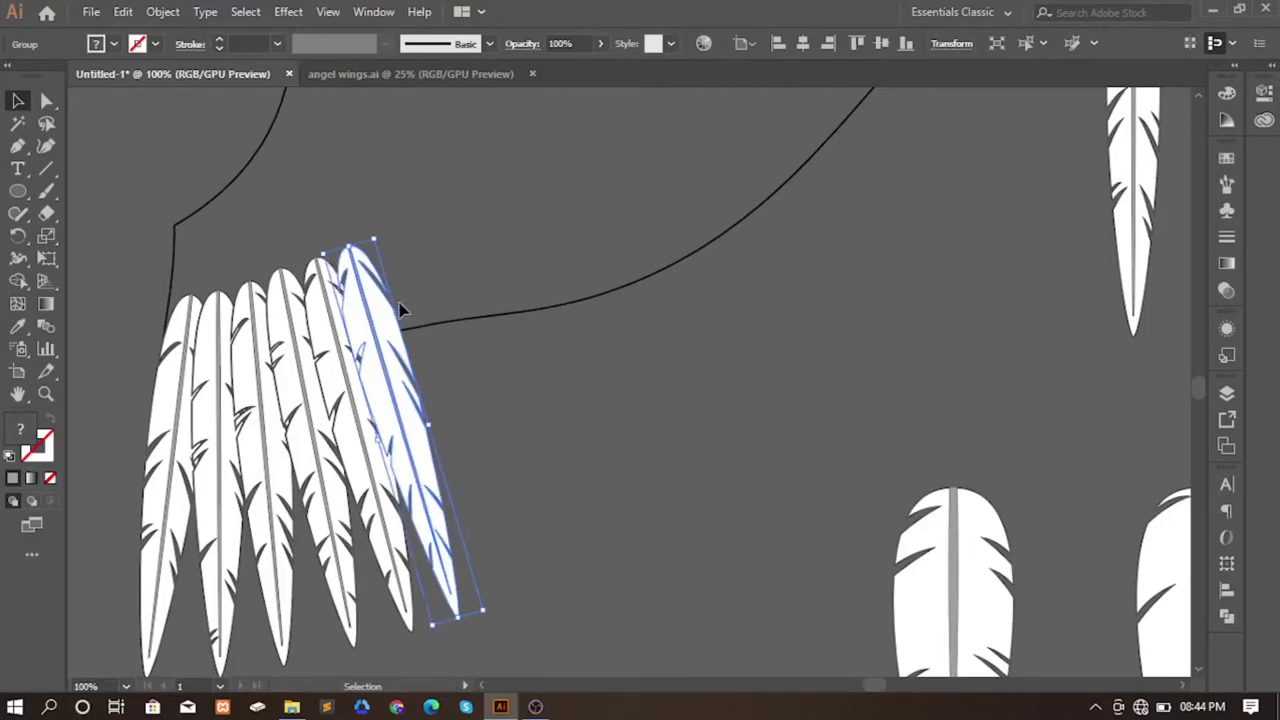
scroll(366, 371, "up", 1)
- Check the grey fill in the Color Picker, reset to 100% view, and move a feather to the right edge
double_click(37, 457)
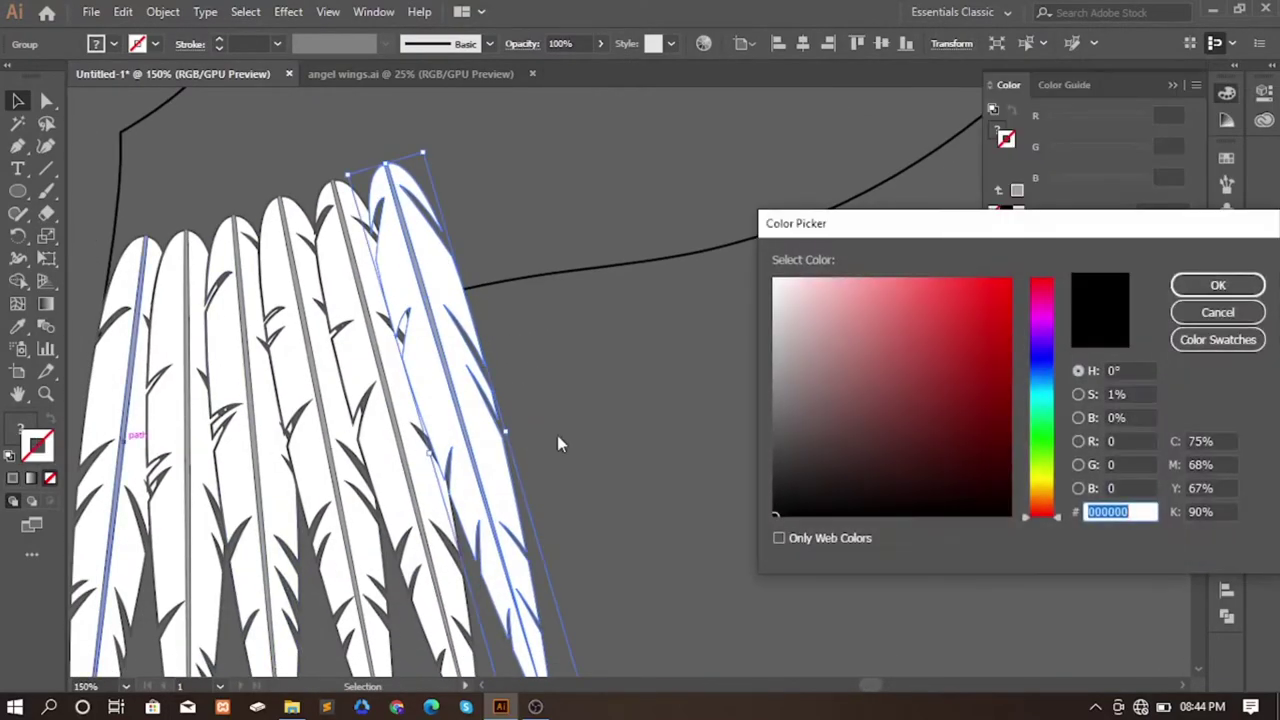
left_click(777, 405)
key("Return")
left_click(480, 337)
key("ctrl+1")
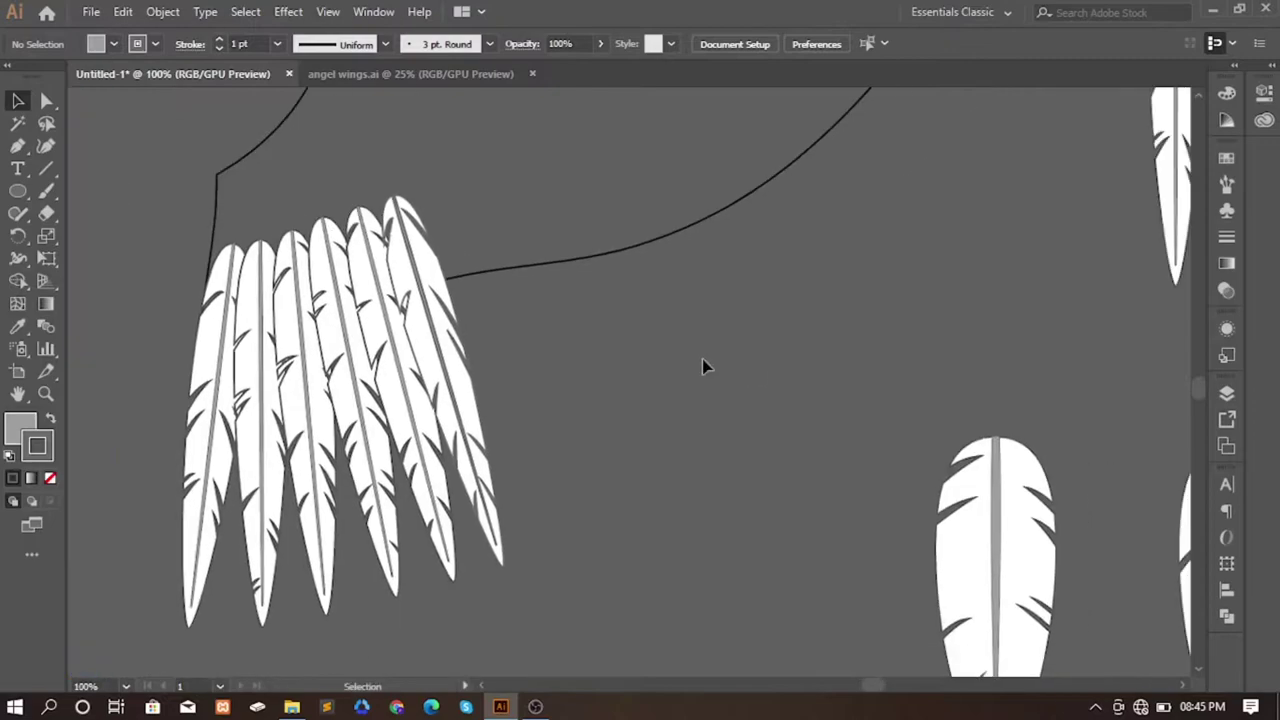
left_click_drag(240, 390, 483, 197)
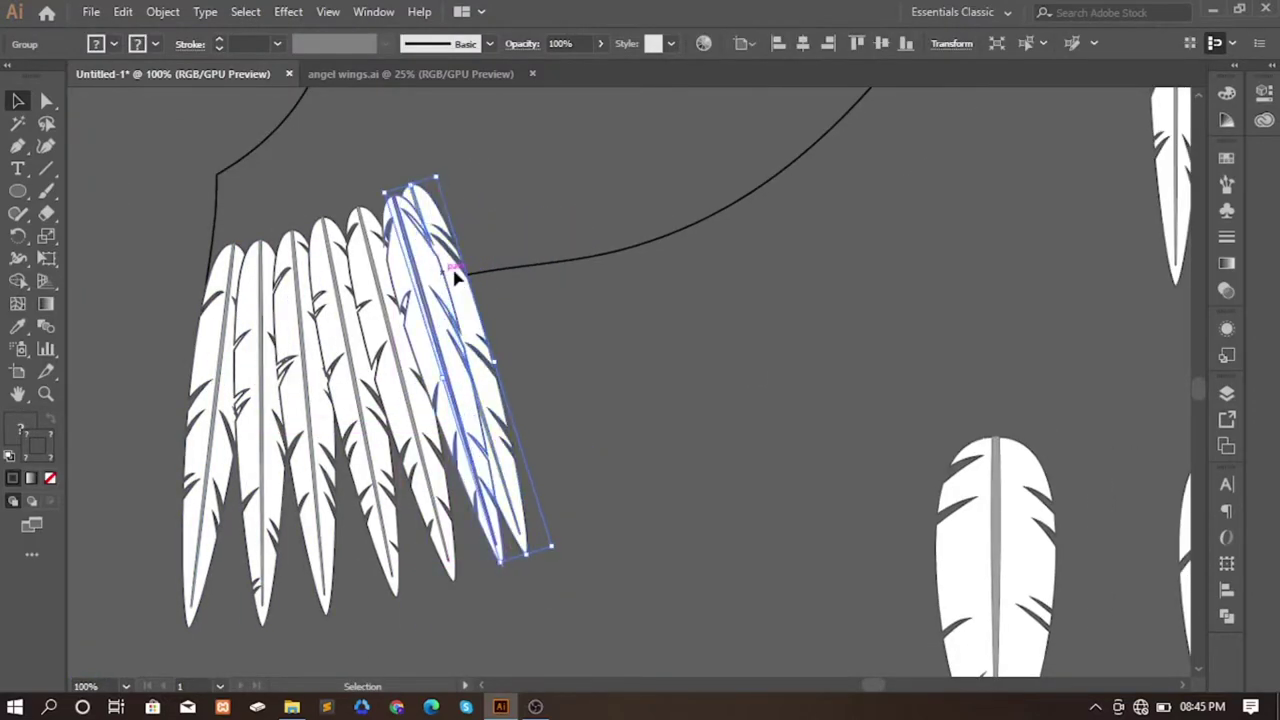
- Rotate the edge feather clockwise so it leans into the wing
mouse_move(483, 197)
left_mouse_down()
mouse_move(481, 298)
mouse_move(520, 288)
left_mouse_up()
left_click_drag(571, 134, 493, 140)
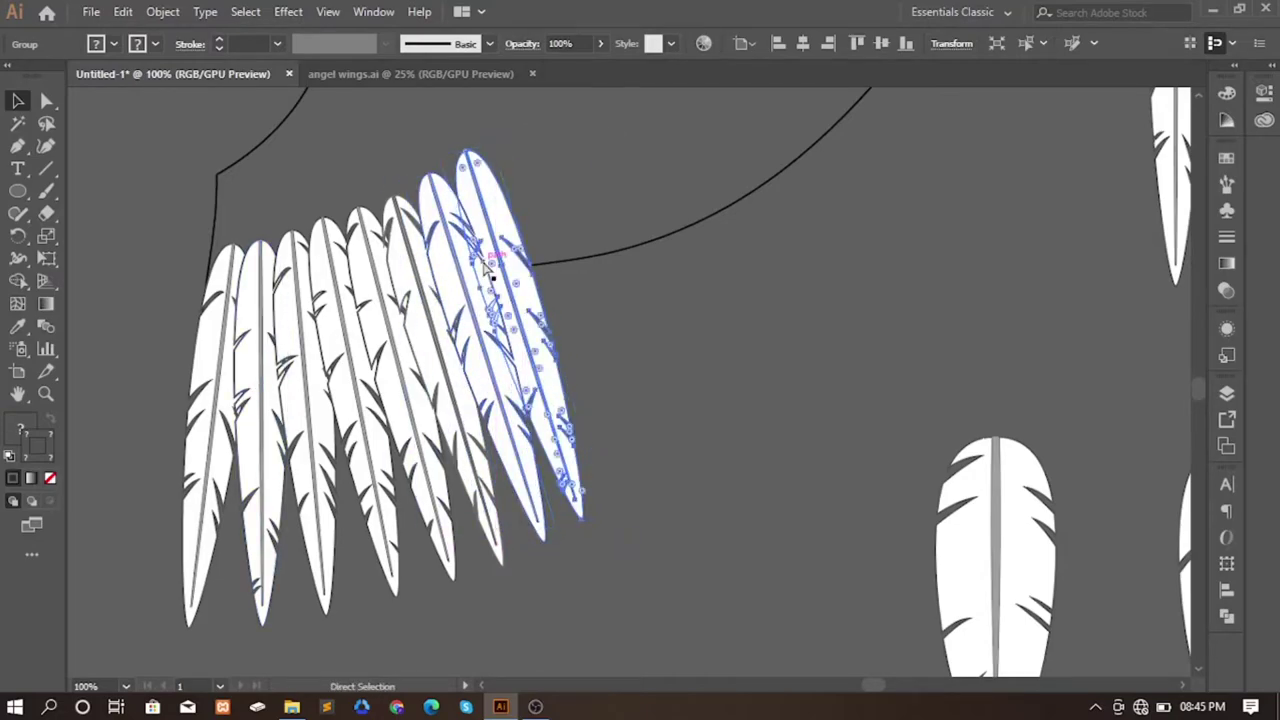
left_click_drag(626, 120, 575, 118)
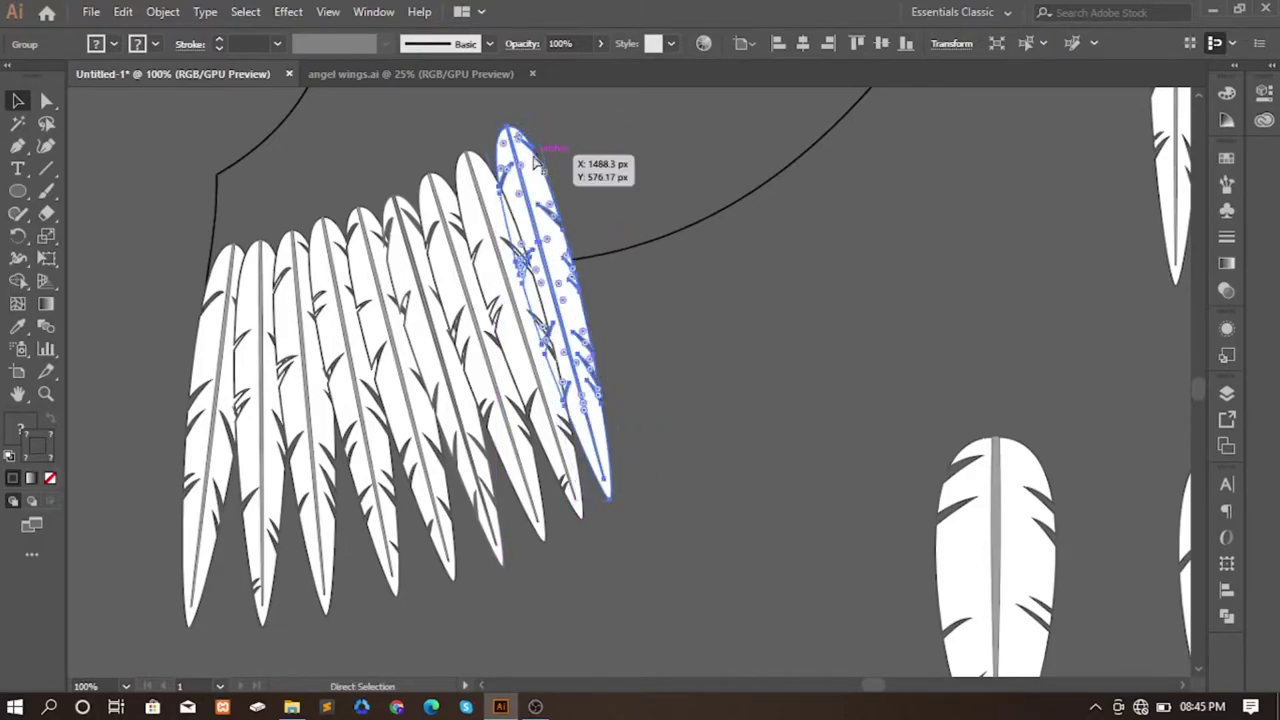
mouse_move(640, 492)
left_mouse_down()
mouse_move(659, 510)
mouse_move(656, 490)
left_mouse_up()
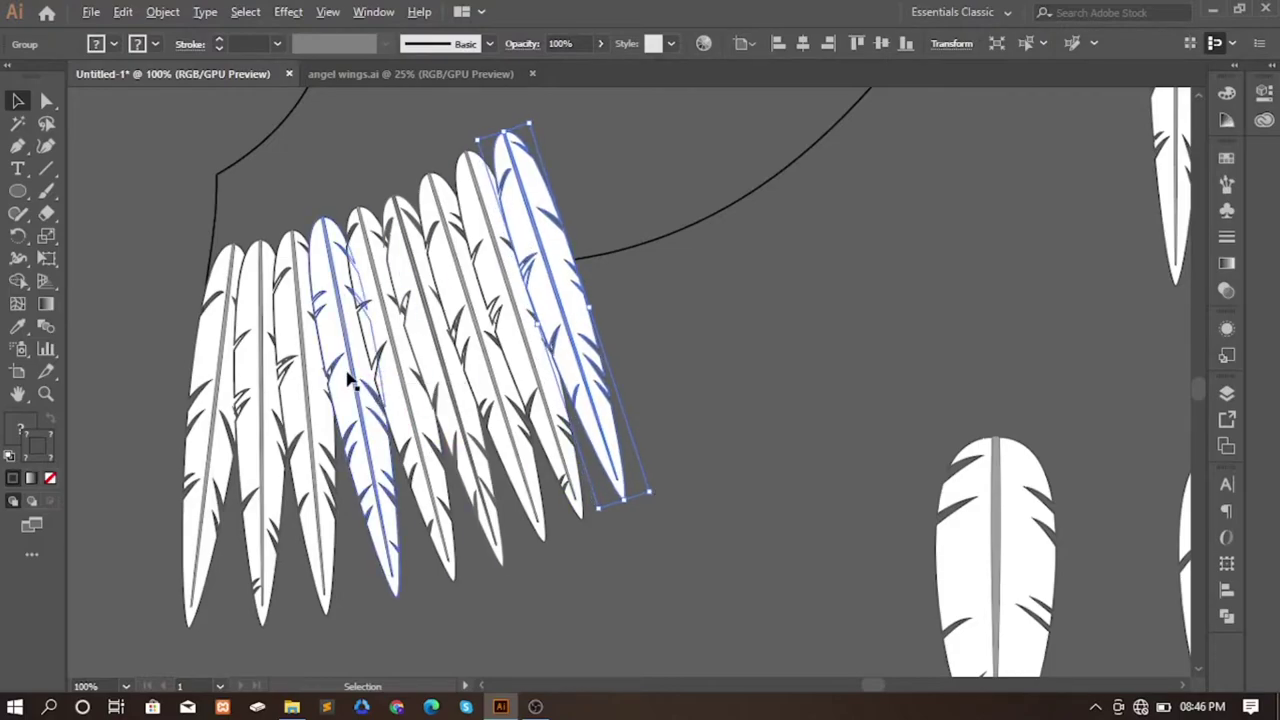
scroll(350, 380, "up", 2)
scroll(350, 380, "right", 1)
key("a")
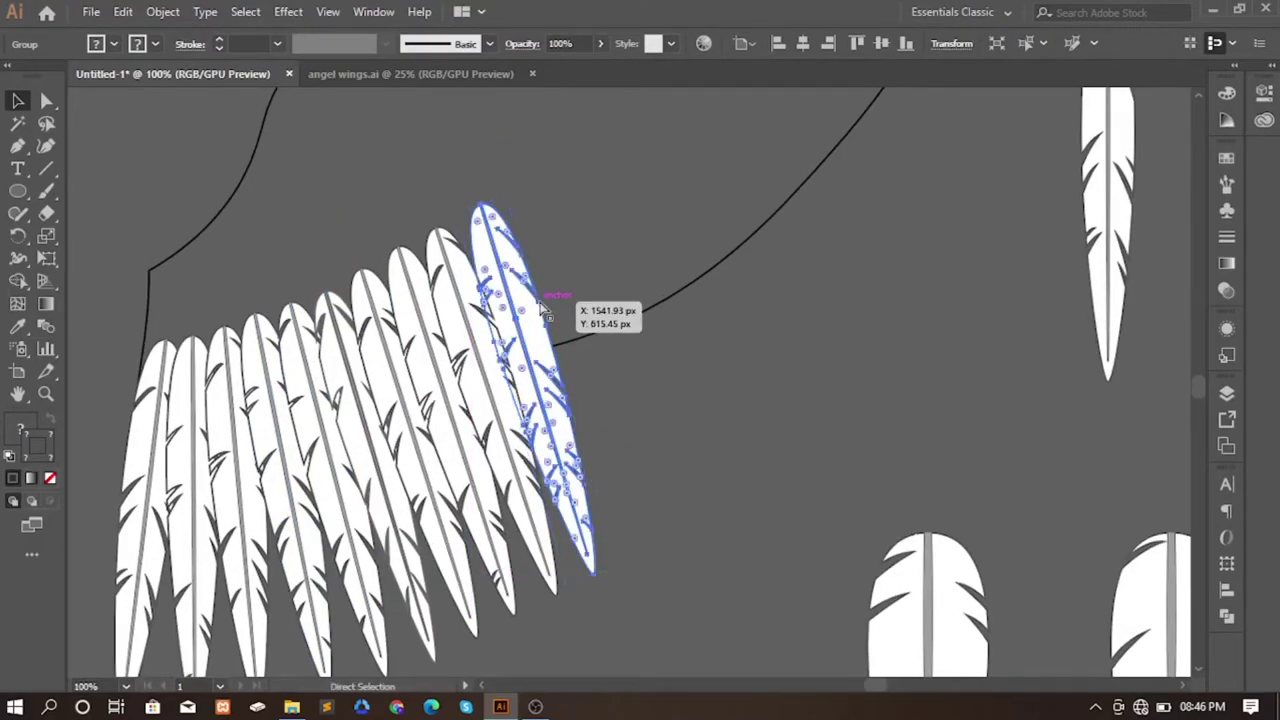
key("v")
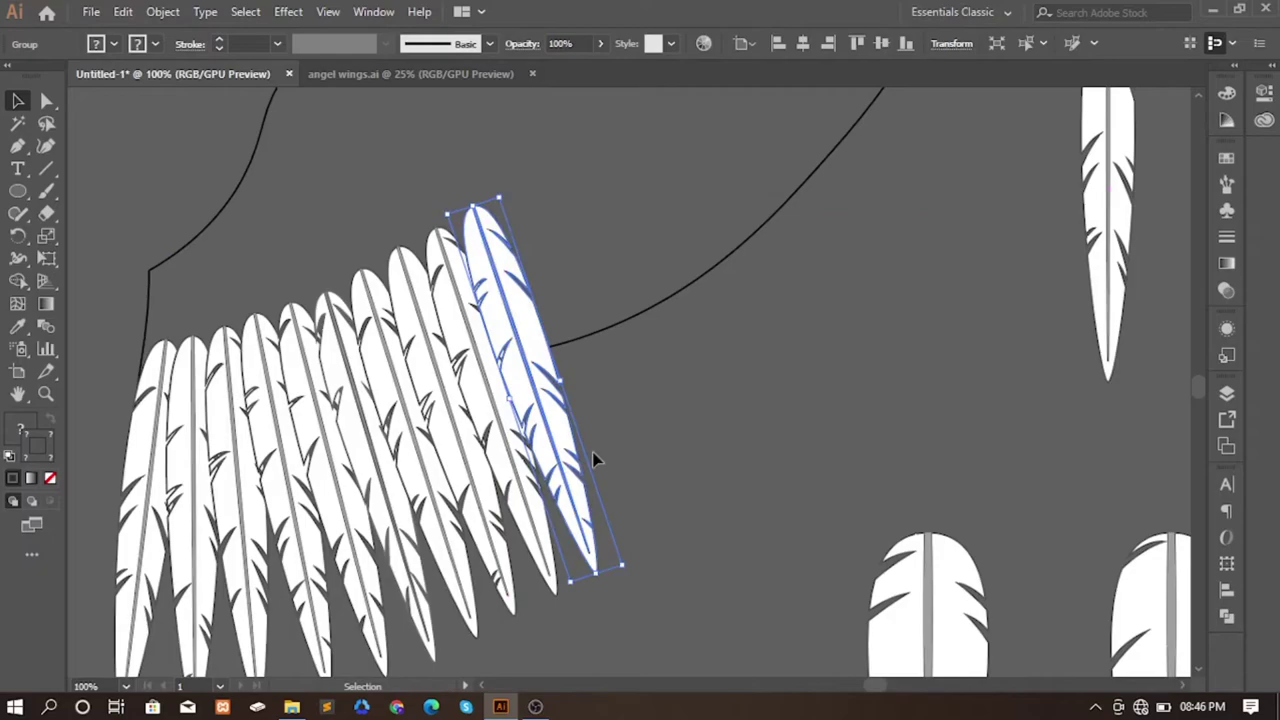
- Add feather copies further up the wing, tilting and lengthening each to fit the row
left_click_drag(512, 343, 574, 318)
left_click_drag(557, 177, 549, 179)
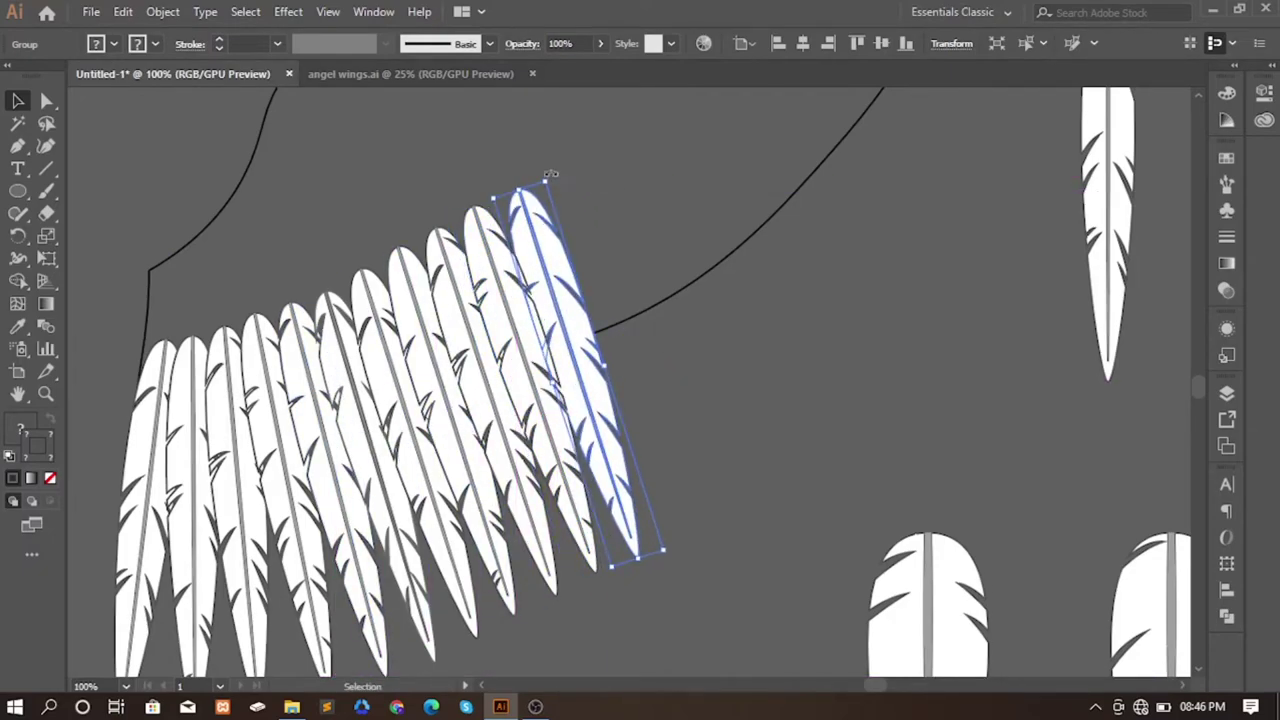
key("v")
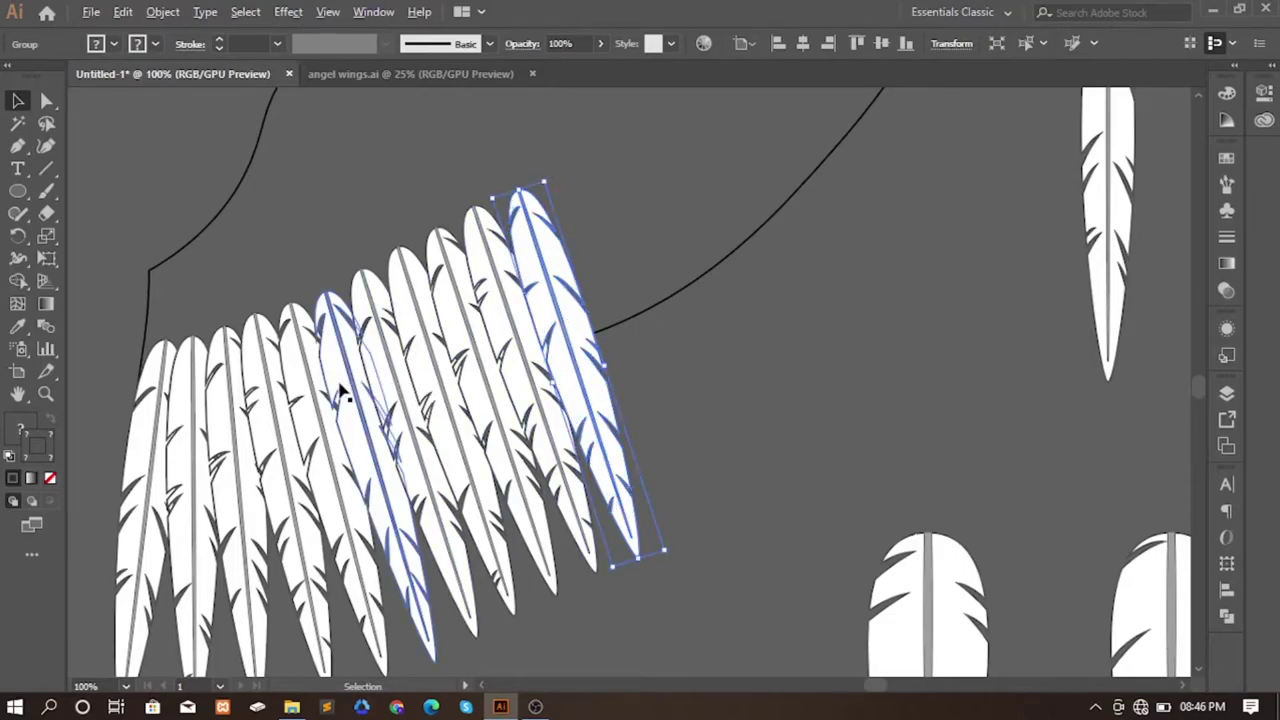
mouse_move(550, 276)
left_mouse_down()
mouse_move(598, 258)
mouse_move(590, 151)
mouse_move(578, 158)
left_mouse_up()
key("Left")
key("Left")
key("Left")
mouse_move(380, 350)
left_mouse_down()
mouse_move(651, 223)
mouse_move(486, 310)
mouse_move(617, 316)
mouse_move(593, 295)
left_mouse_up()
left_click_drag(683, 565, 708, 588)
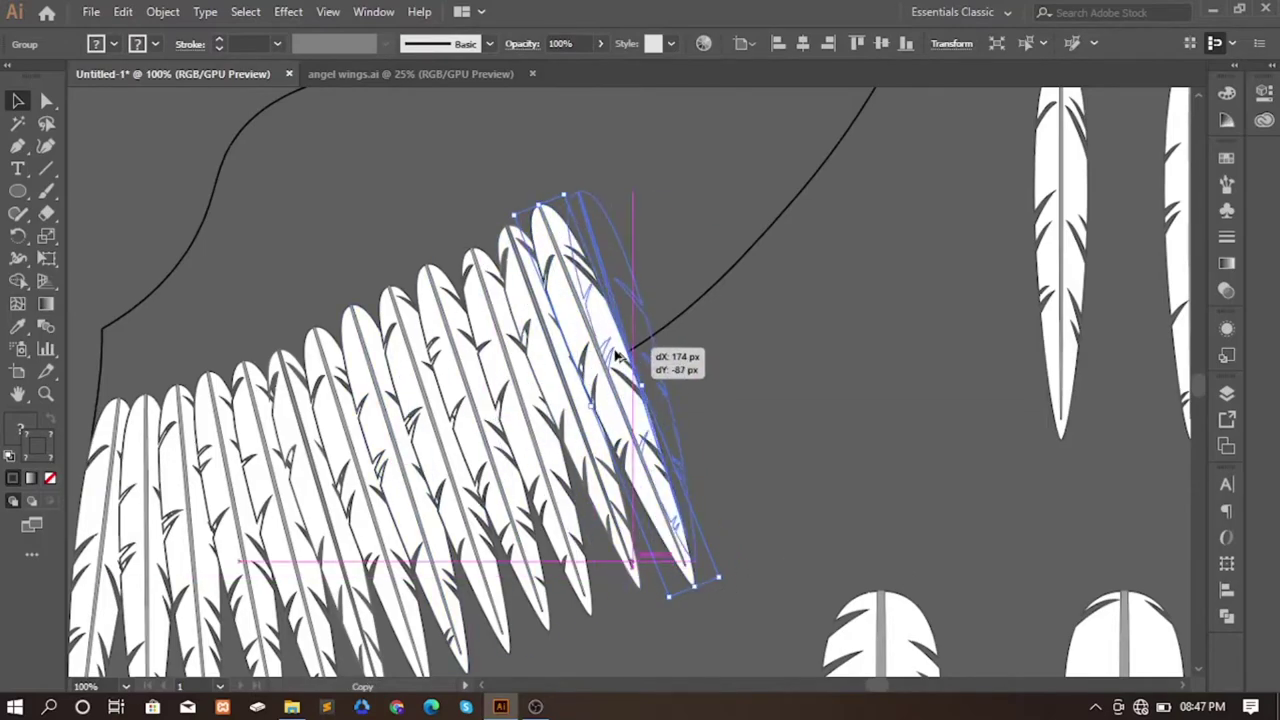
left_click_drag(614, 357, 645, 405)
left_click_drag(755, 539, 765, 566)
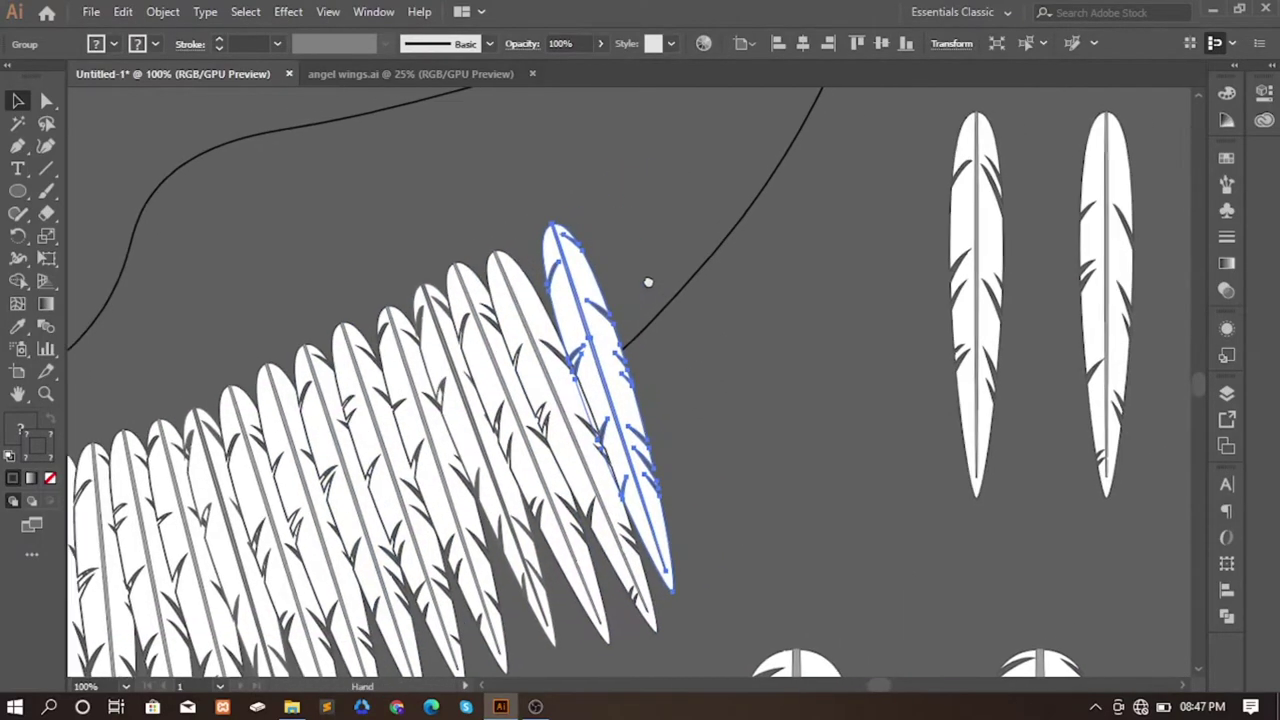
left_click_drag(682, 575, 698, 612)
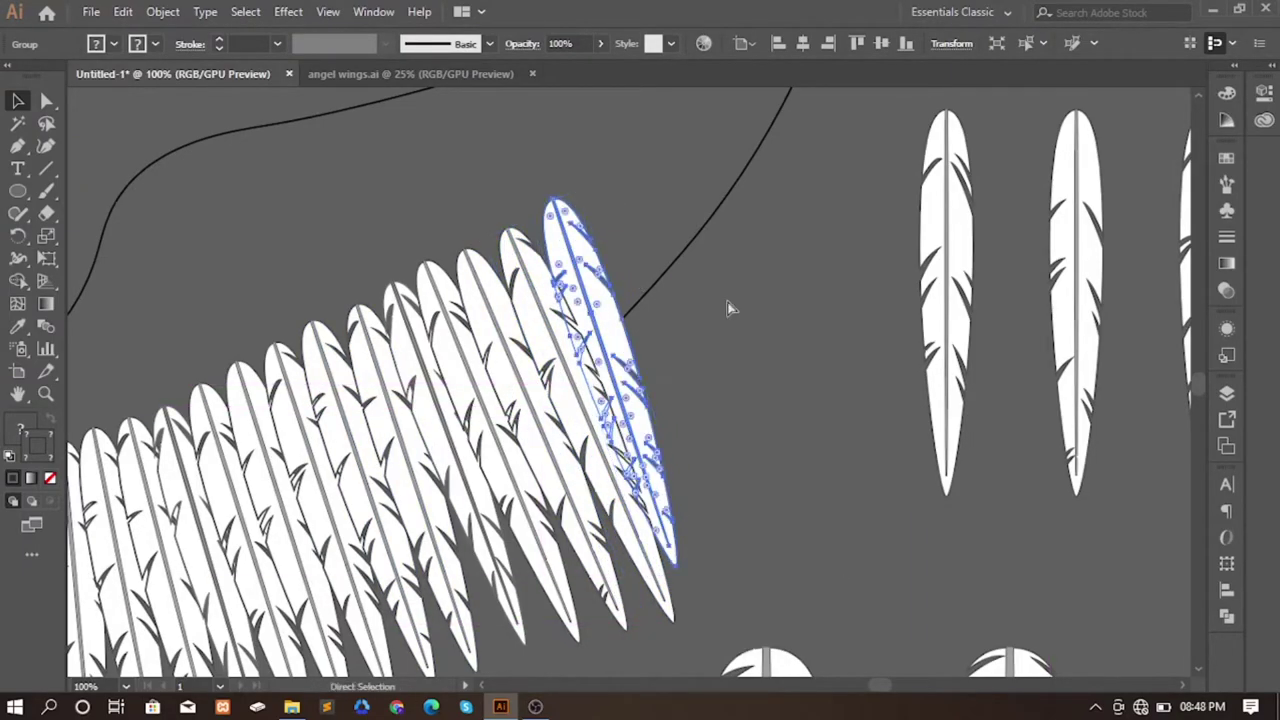
- Zoom out and position, rotate and resize the wing-tip feather
key("ctrl+minus")
mouse_move(680, 480)
left_mouse_down()
mouse_move(612, 400)
mouse_move(622, 393)
left_mouse_up()
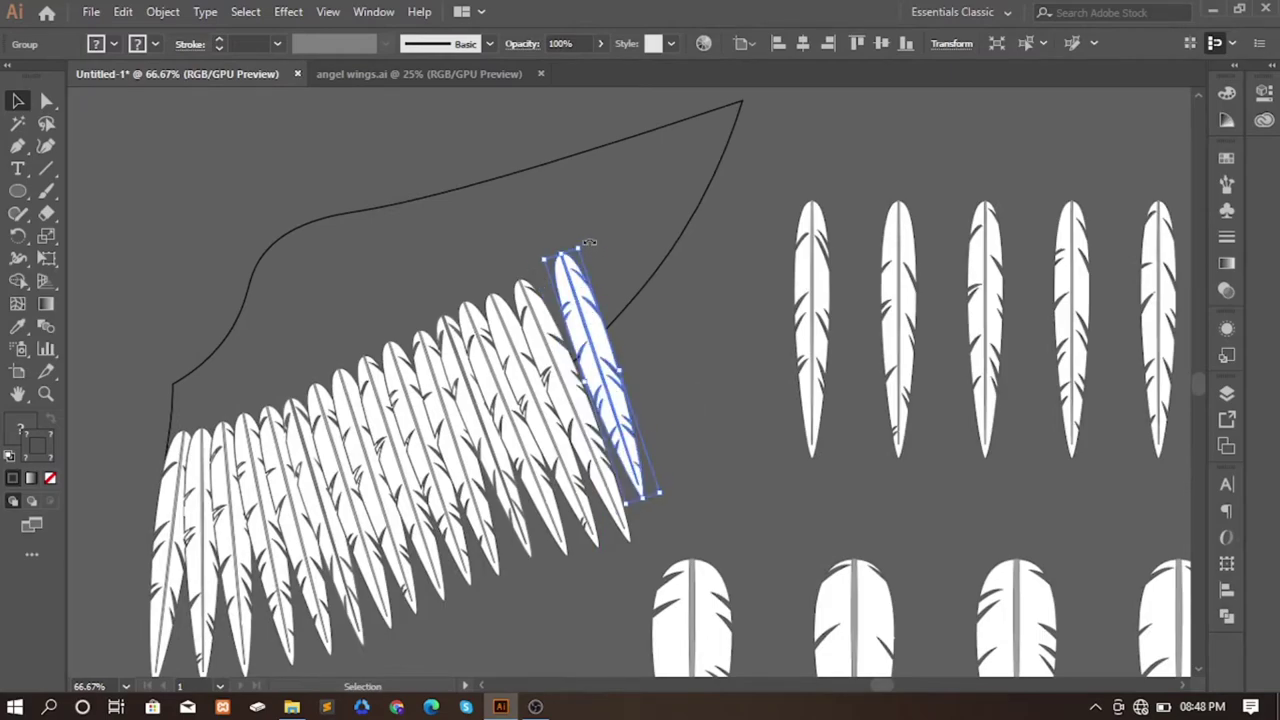
left_click_drag(590, 242, 575, 330)
left_click_drag(660, 495, 659, 540)
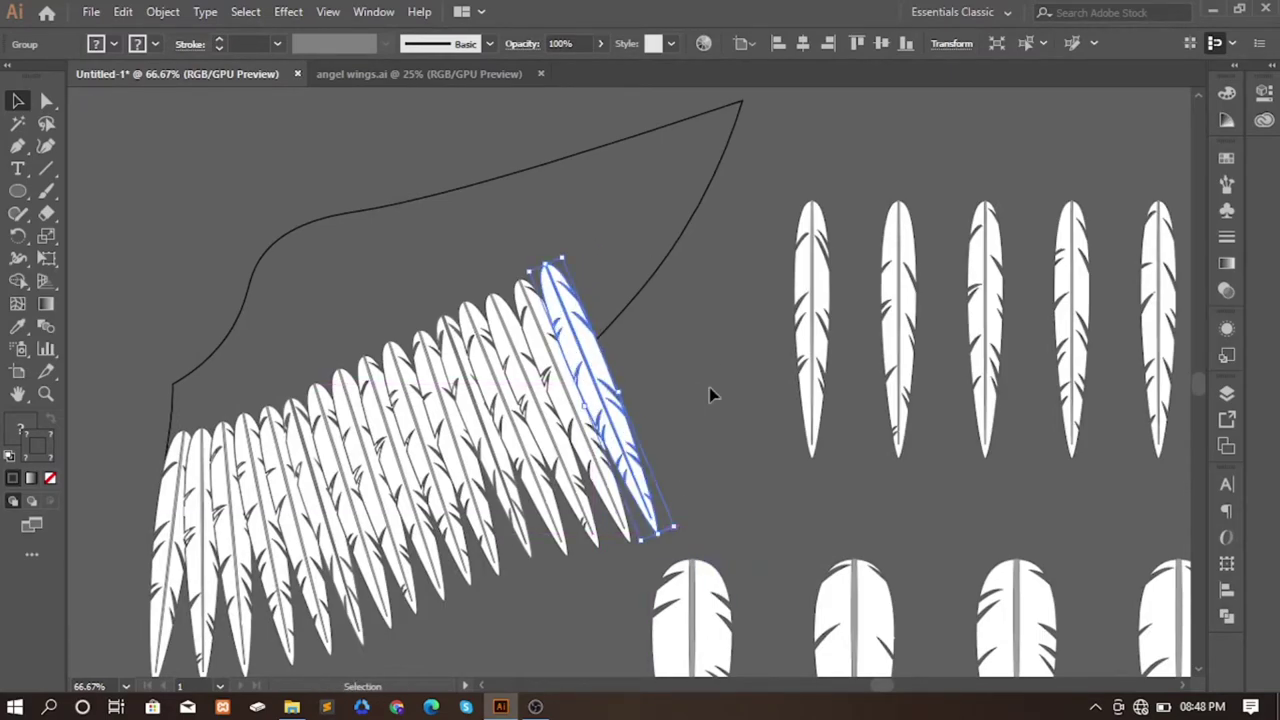
left_click_drag(709, 395, 509, 340)
left_click(1100, 240)
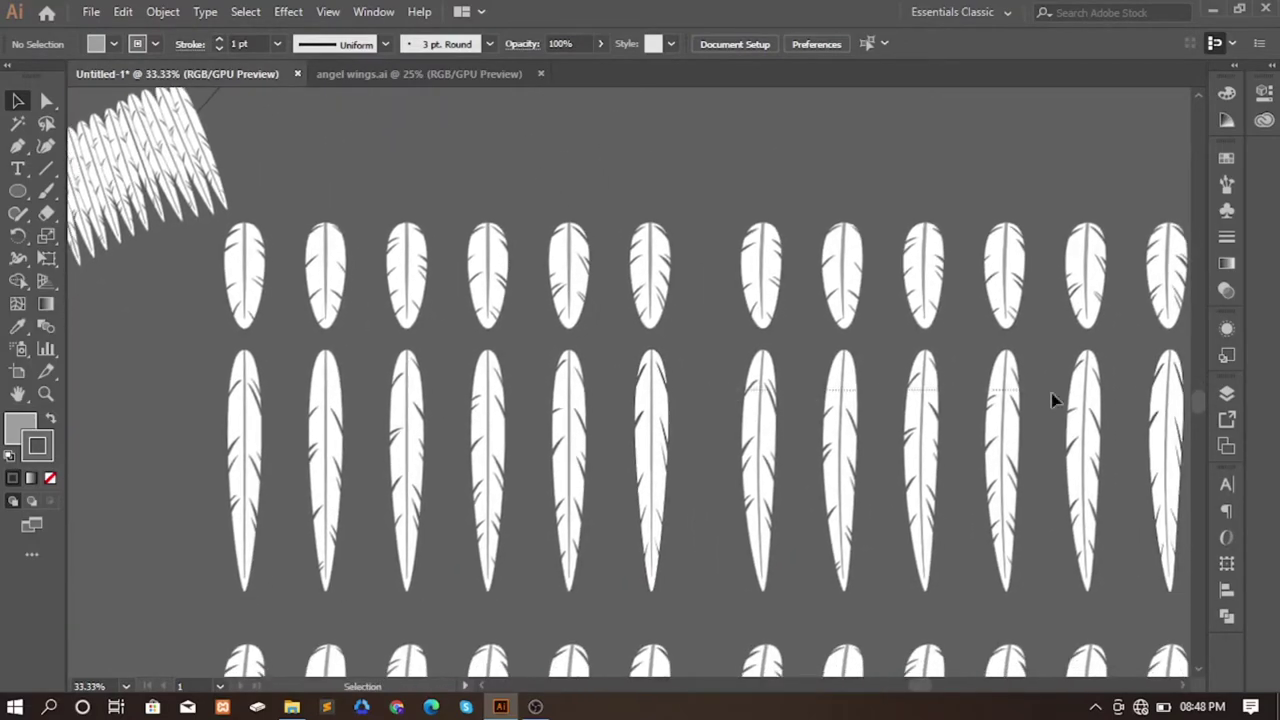
- Move the group of six middle-row spare feathers above the other rows
left_click_drag(1051, 400, 870, 405)
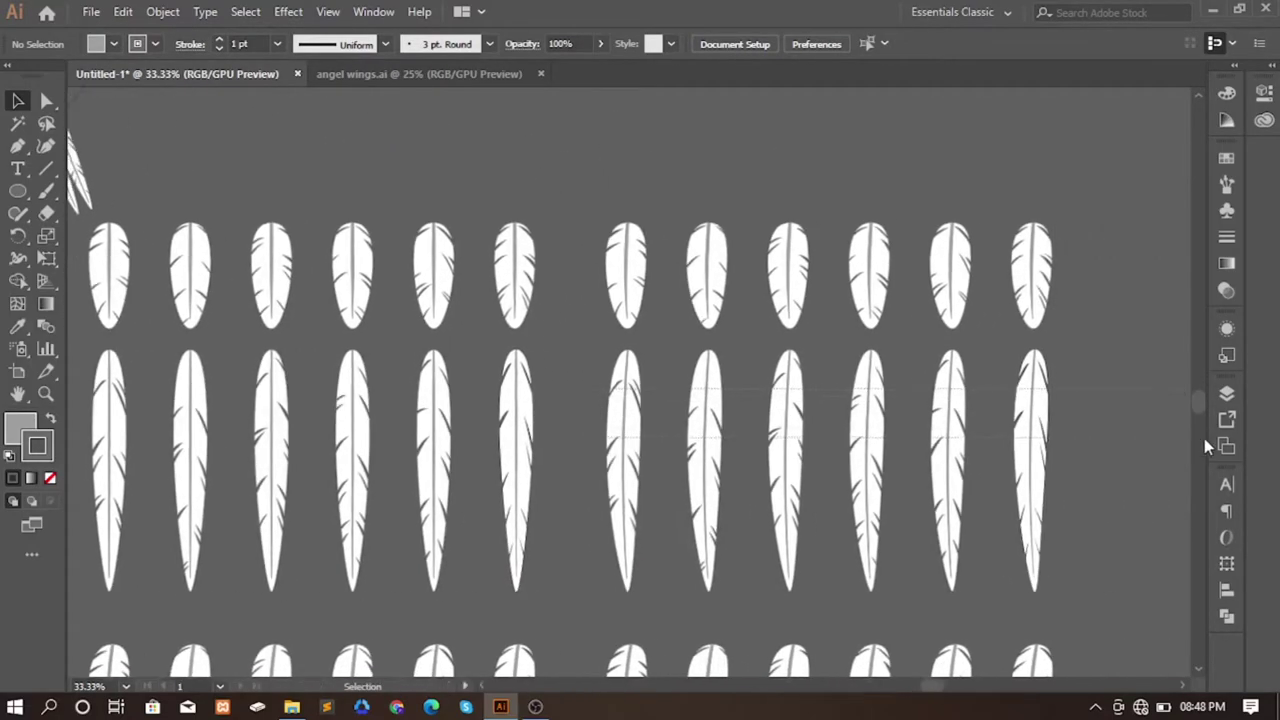
left_click(983, 449)
left_click_drag(391, 162, 626, 486)
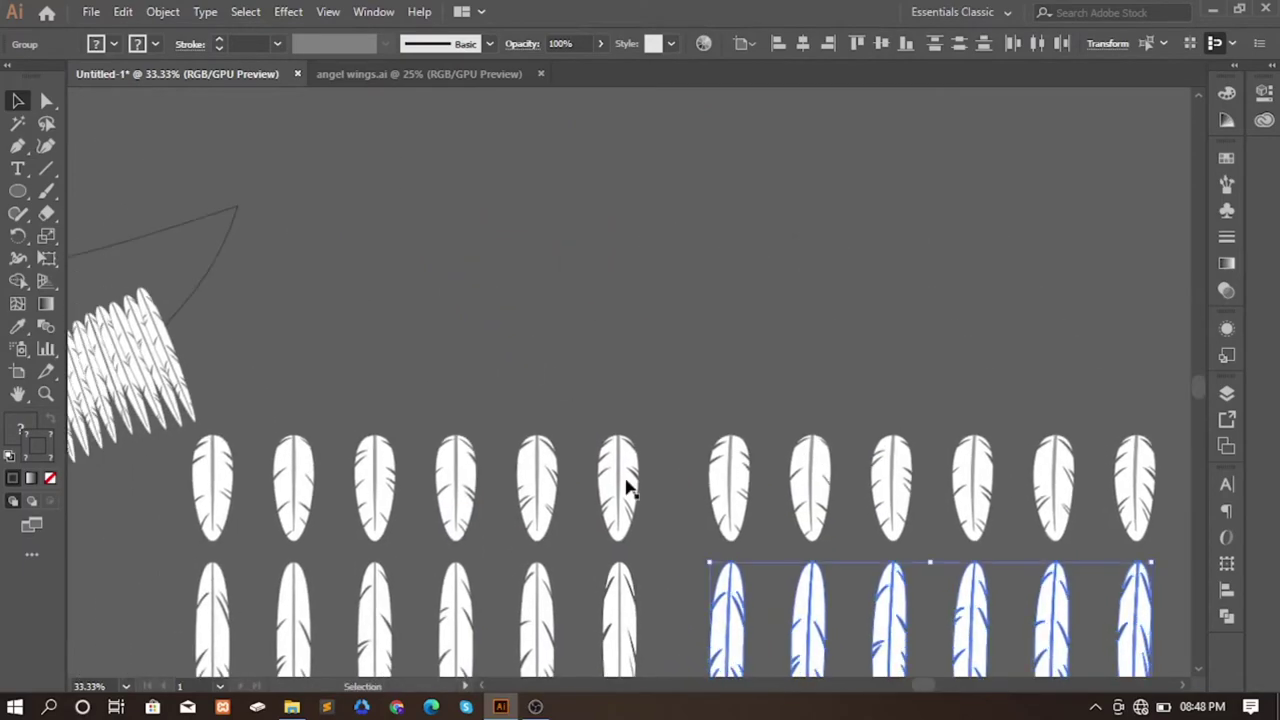
left_click_drag(720, 590, 386, 171)
left_click_drag(266, 274, 609, 264)
left_click(609, 264)
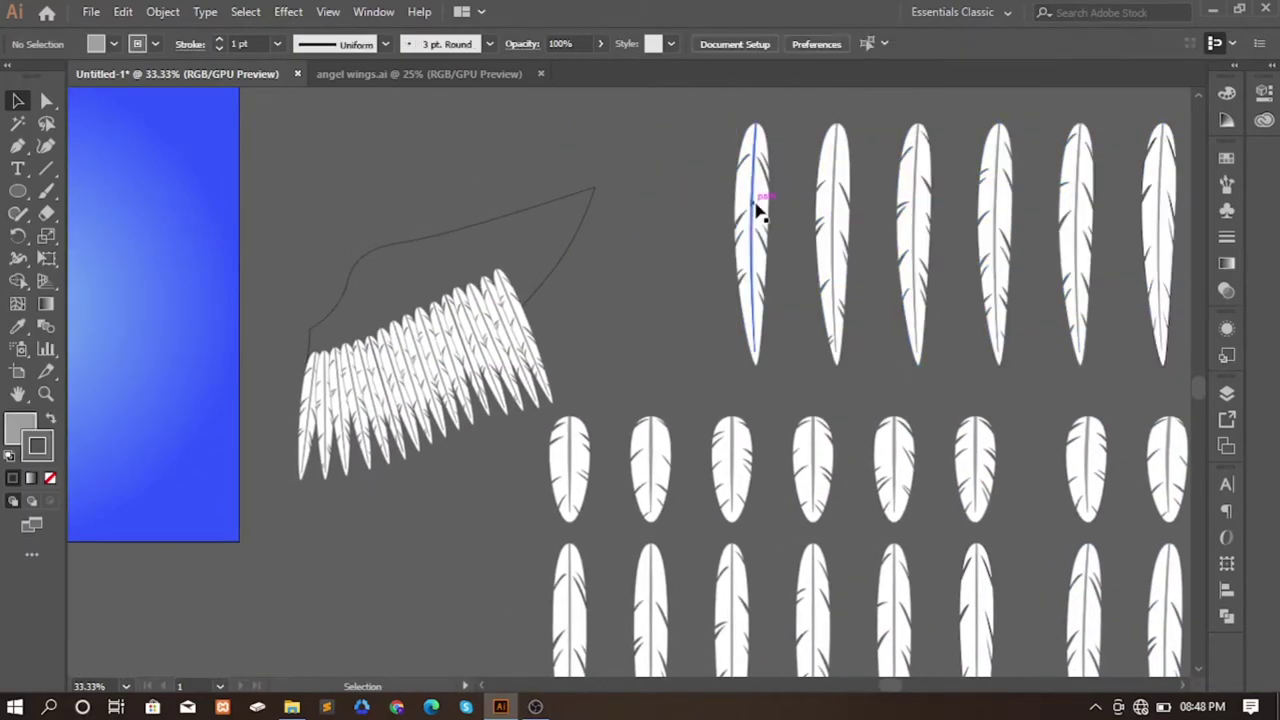
- Rotate a long spare feather about 36°, shorten it, and fit it onto the wing's right edge
left_click(755, 205)
mouse_move(718, 122)
left_mouse_down()
mouse_move(670, 170)
mouse_move(686, 157)
left_mouse_up()
left_click_drag(745, 210, 560, 310)
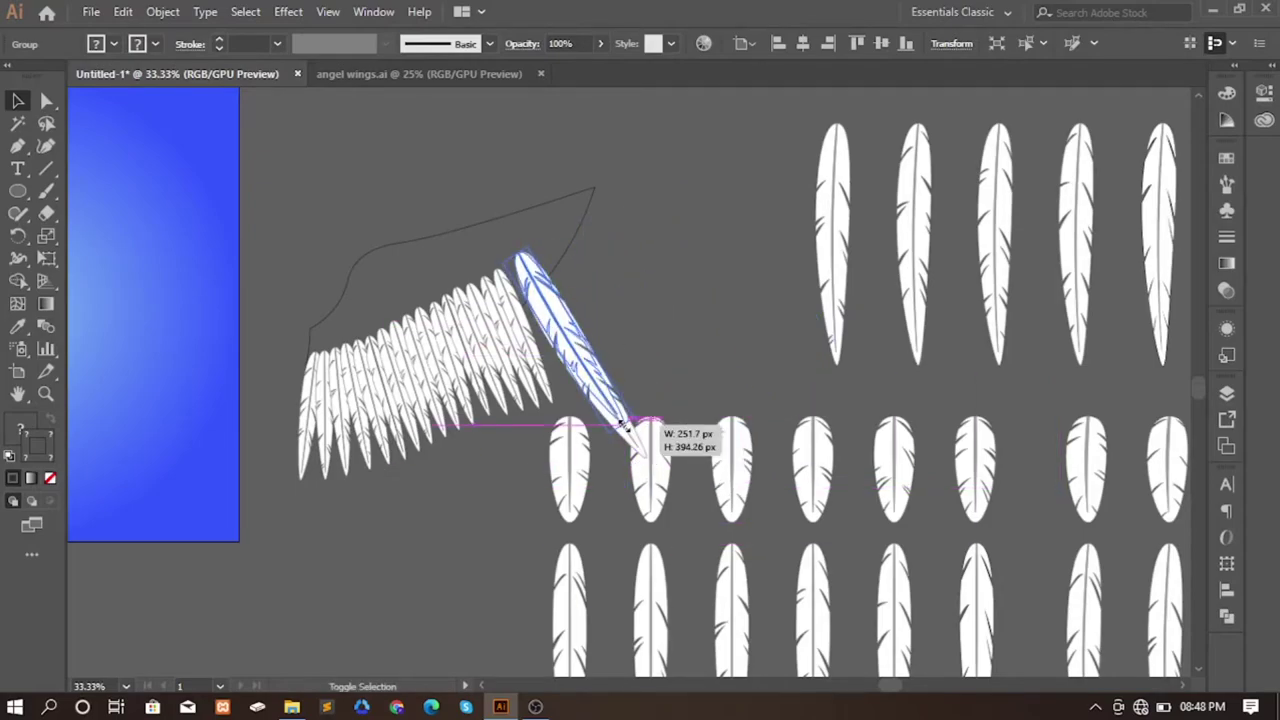
left_click_drag(640, 450, 592, 368)
scroll(528, 320, "up", 1)
left_click_drag(565, 305, 553, 314)
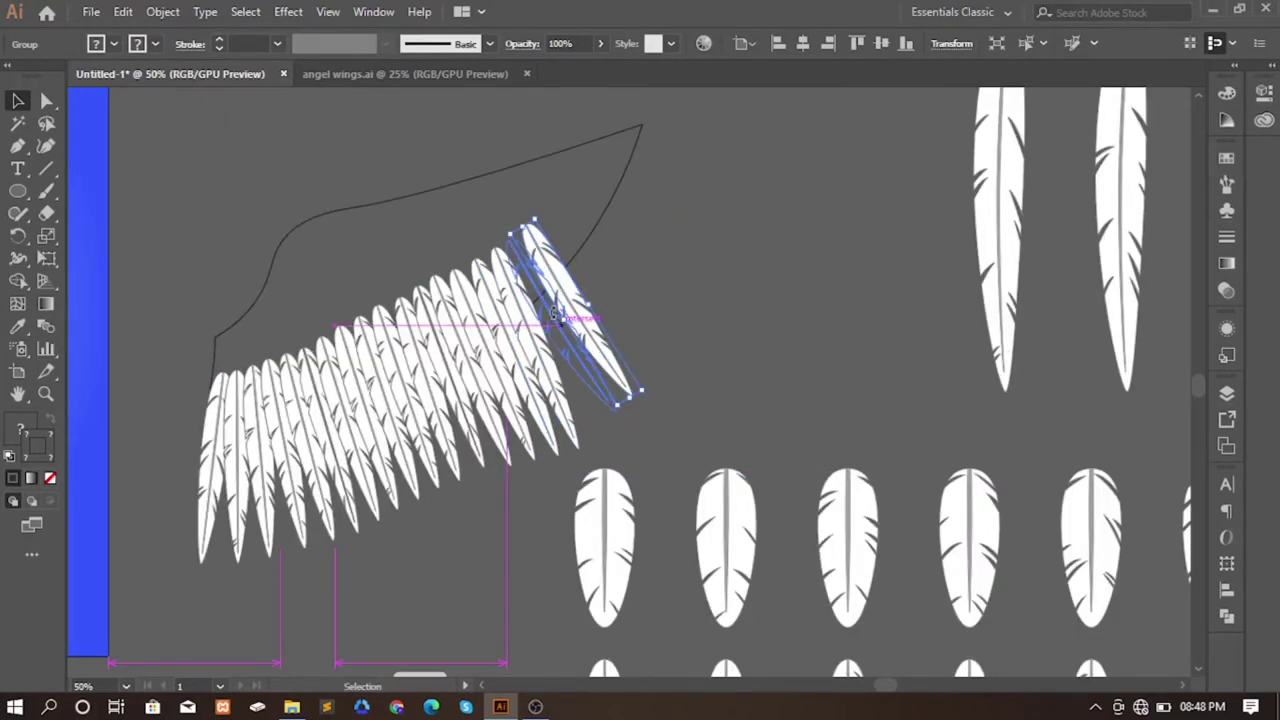
scroll(538, 265, "up", 2)
left_click_drag(512, 190, 523, 194)
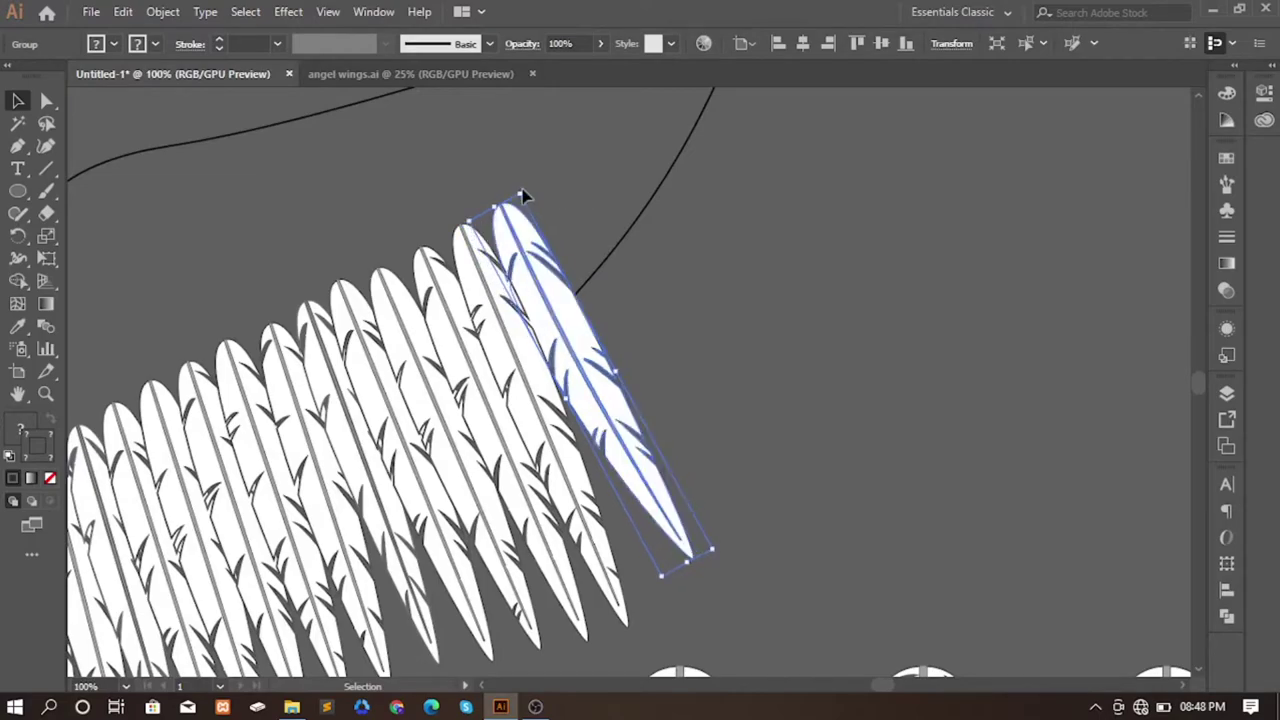
left_click_drag(546, 298, 536, 296)
mouse_move(718, 550)
left_mouse_down()
mouse_move(662, 540)
mouse_move(706, 622)
left_mouse_up()
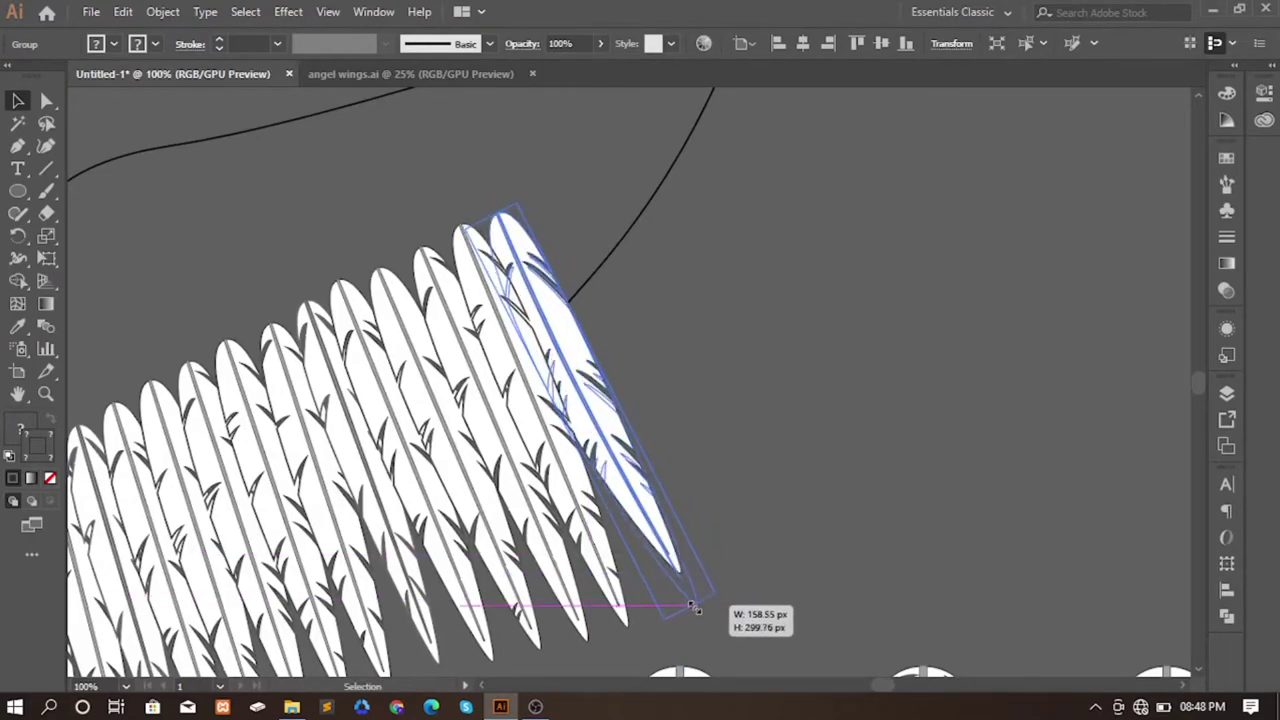
key("Up")
key("Up")
key("Up")
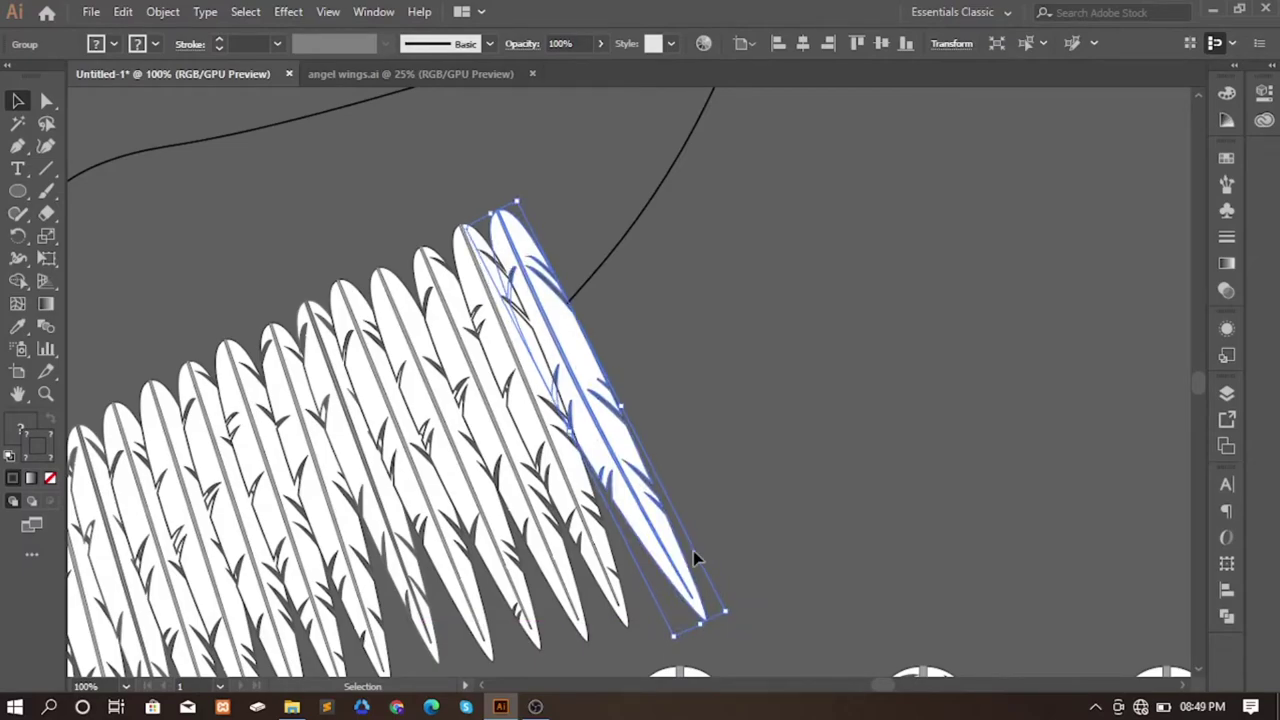
key("Up")
key("Up")
key("Up")
key("Right")
key("Right")
- Lengthen the feather beside the rightmost one toward the lower right
key("a")
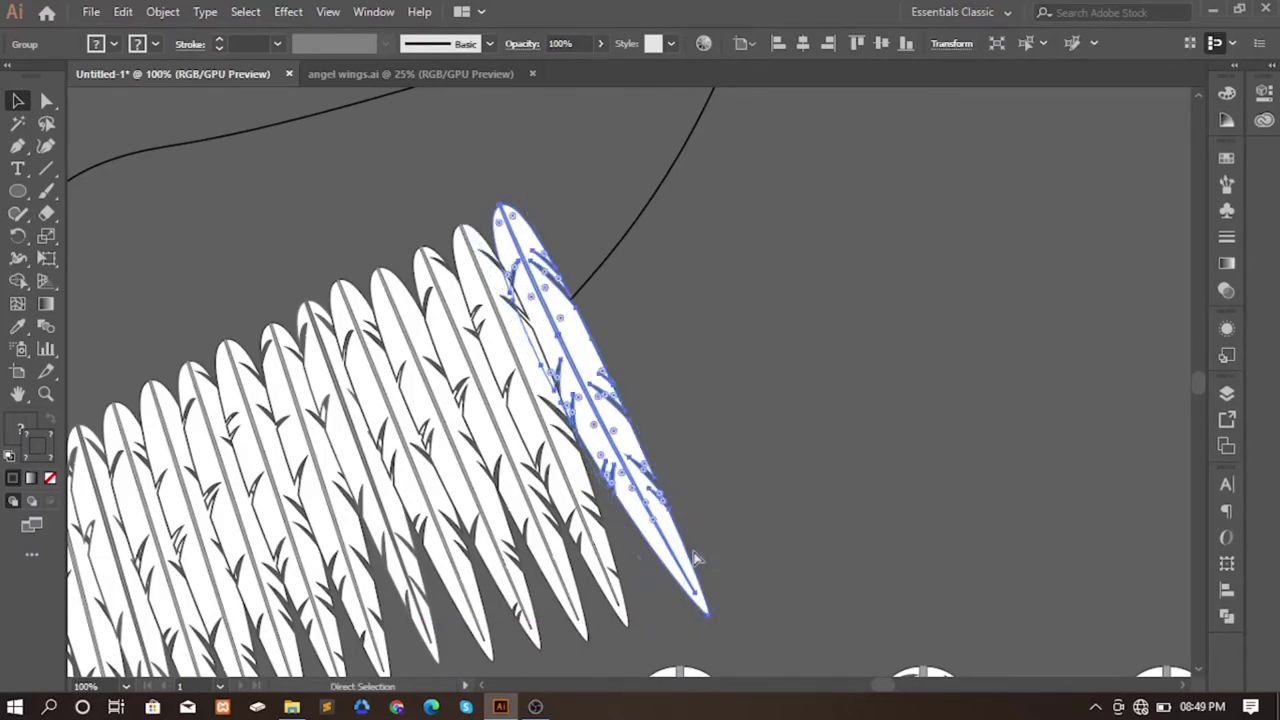
left_click(582, 505)
left_click_drag(660, 616, 672, 621)
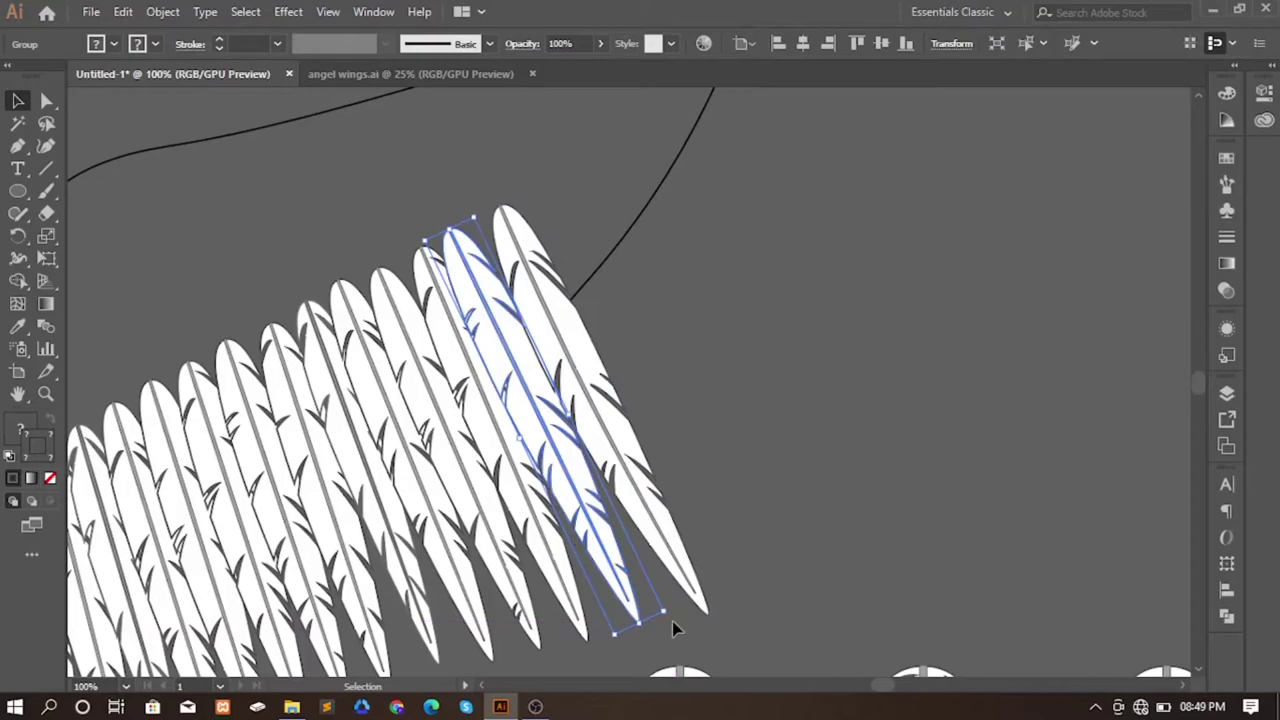
left_click(797, 505)
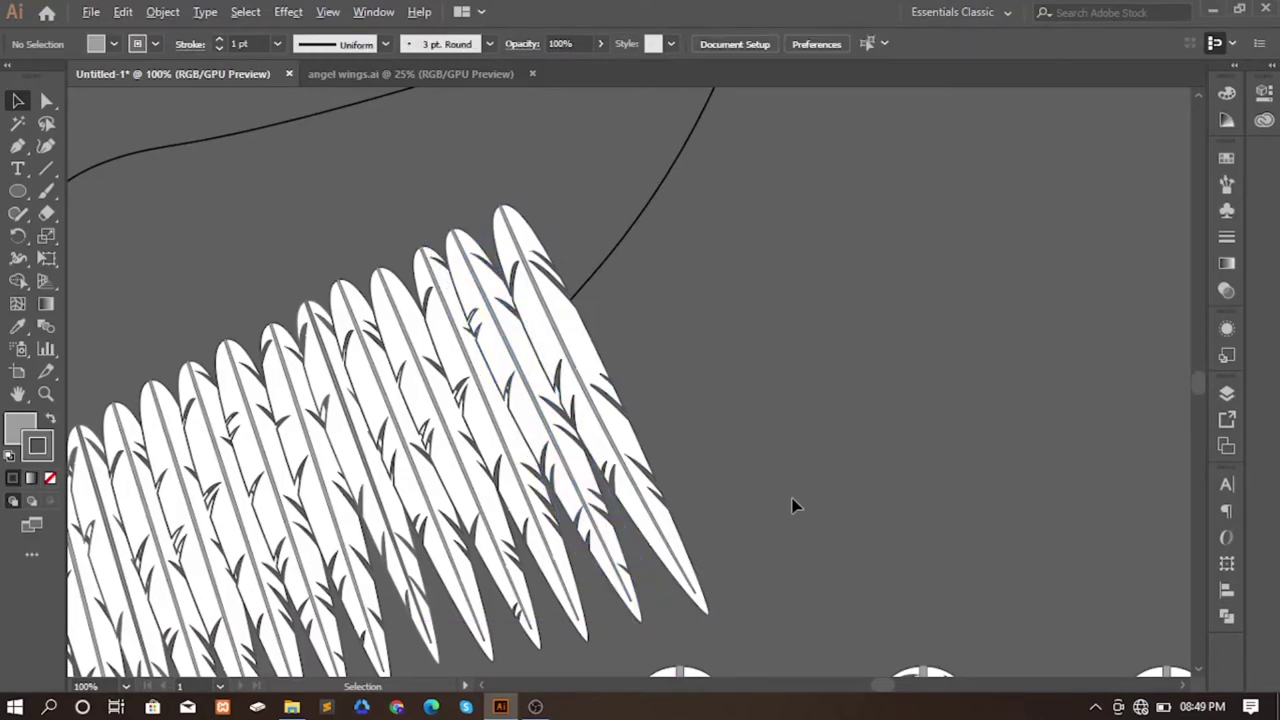
key("ctrl+minus")
- Place a resized, tilted spare feather along the wing's front edge
left_click(477, 422)
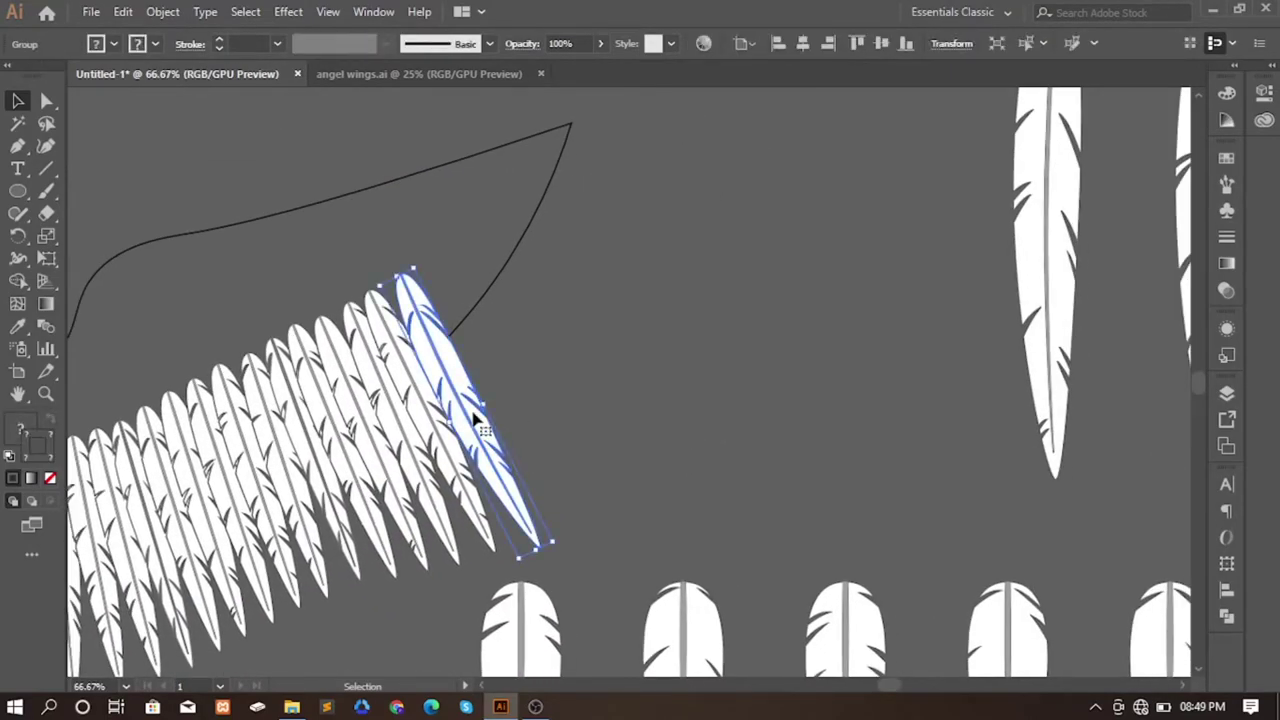
scroll(556, 334, "down", 3)
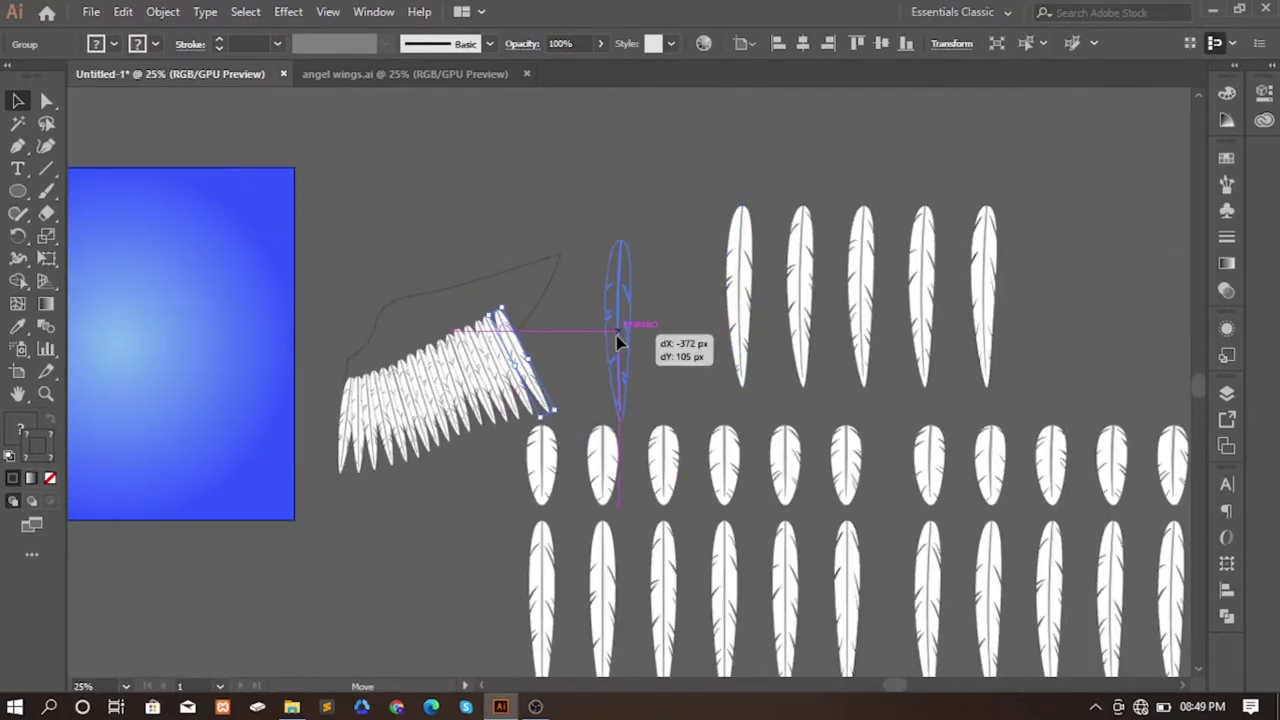
left_click_drag(738, 320, 608, 335)
left_click_drag(632, 240, 591, 240)
left_click_drag(656, 317, 585, 333)
scroll(540, 330, "up", 3)
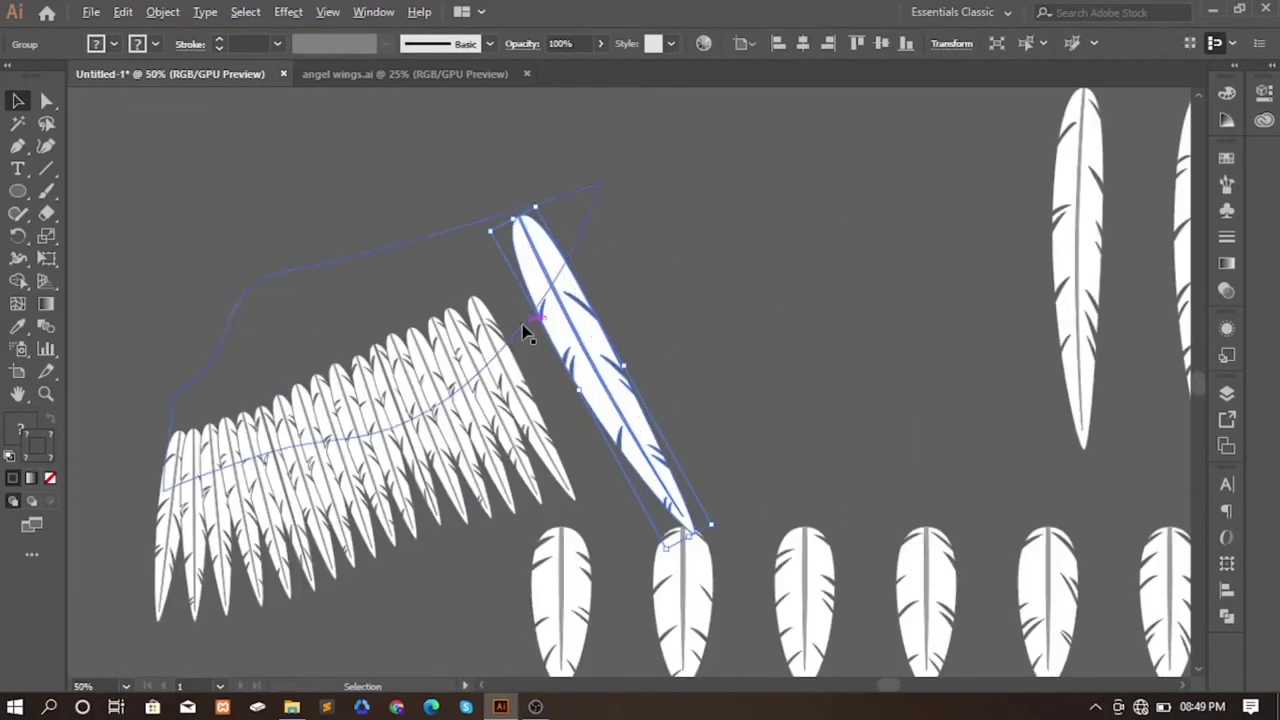
left_click_drag(668, 548, 585, 443)
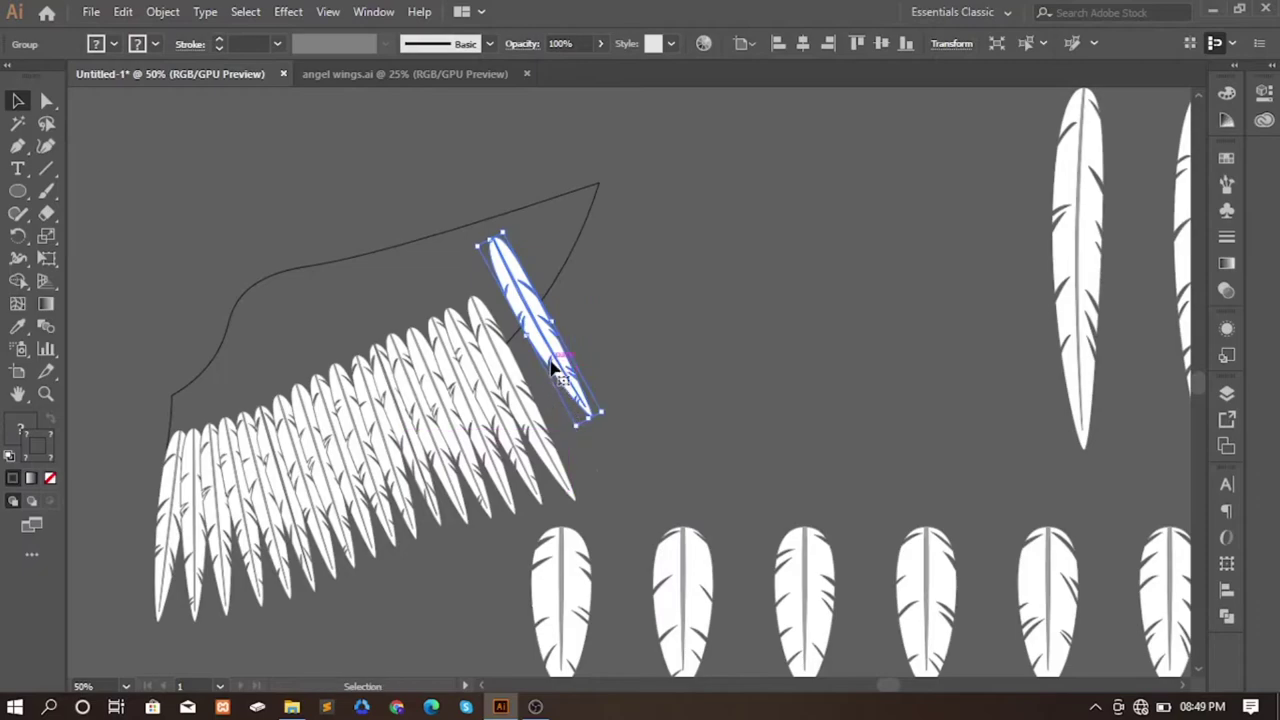
mouse_move(551, 363)
left_mouse_down()
mouse_move(575, 455)
mouse_move(606, 494)
left_mouse_up()
left_click(703, 381)
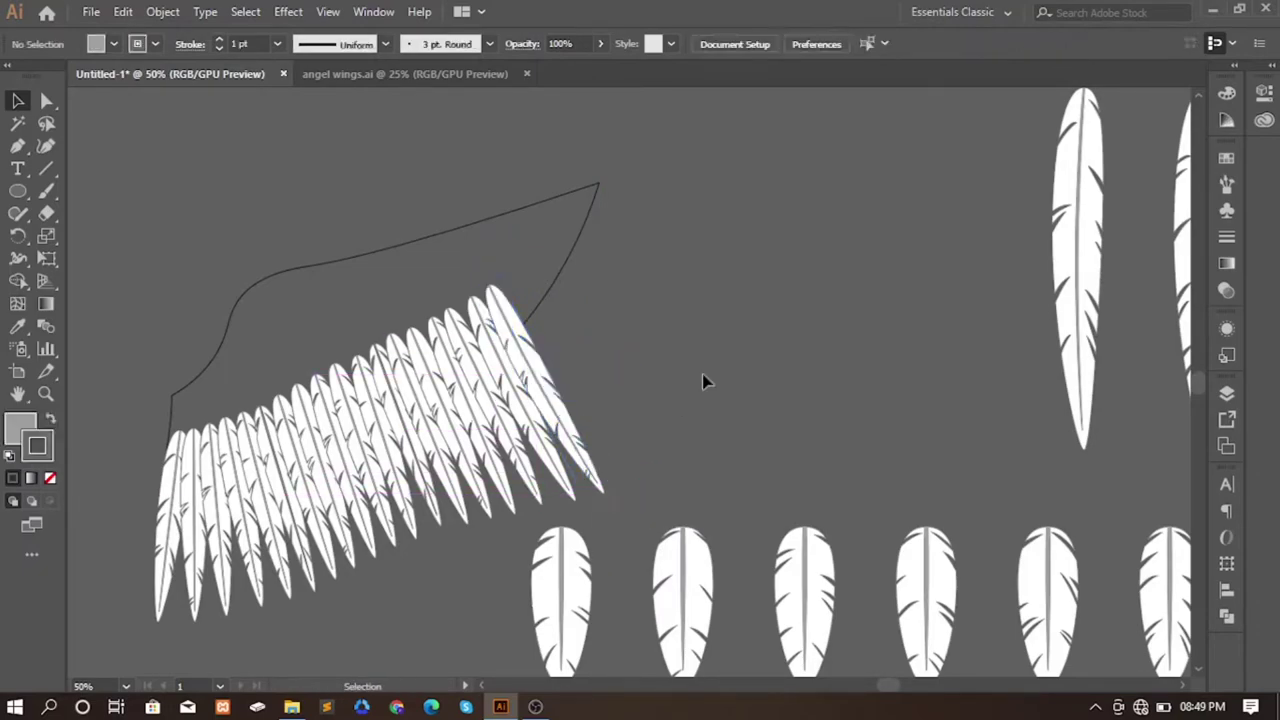
- Set another steeply tilted long feather against the wing's upper edge and line up the front feather
left_click_drag(1071, 258, 700, 363)
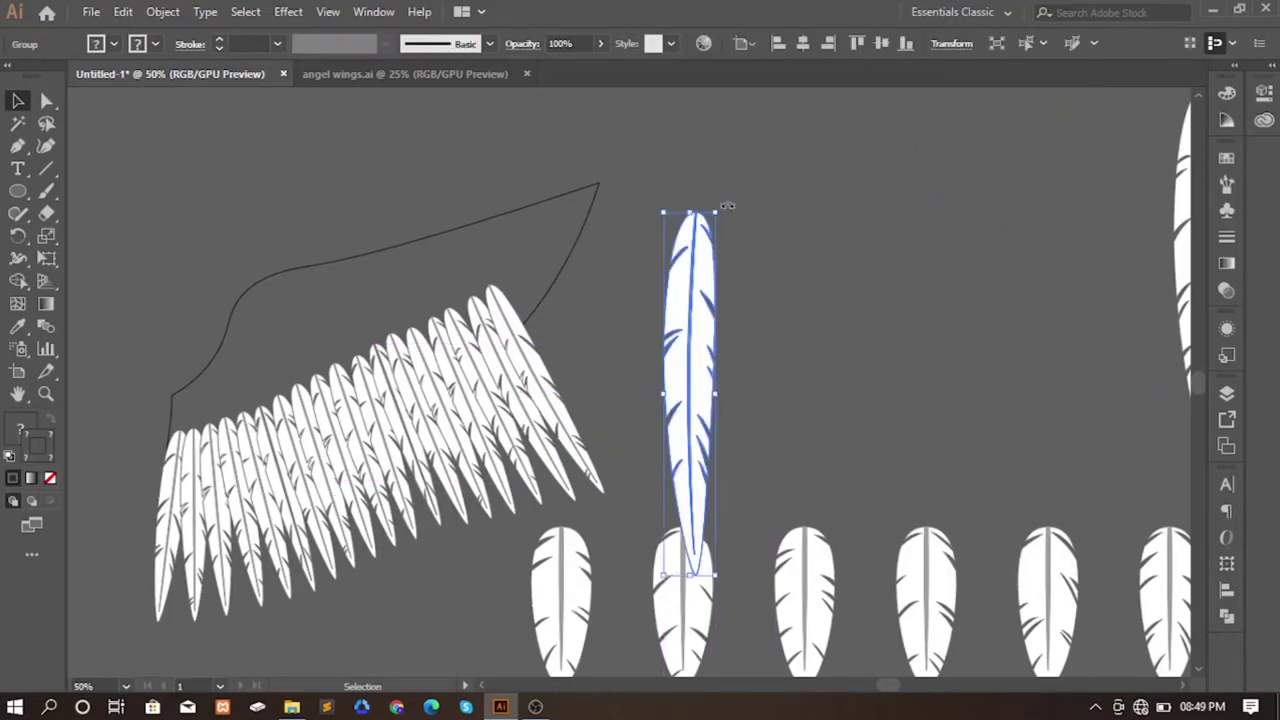
left_click_drag(708, 208, 636, 213)
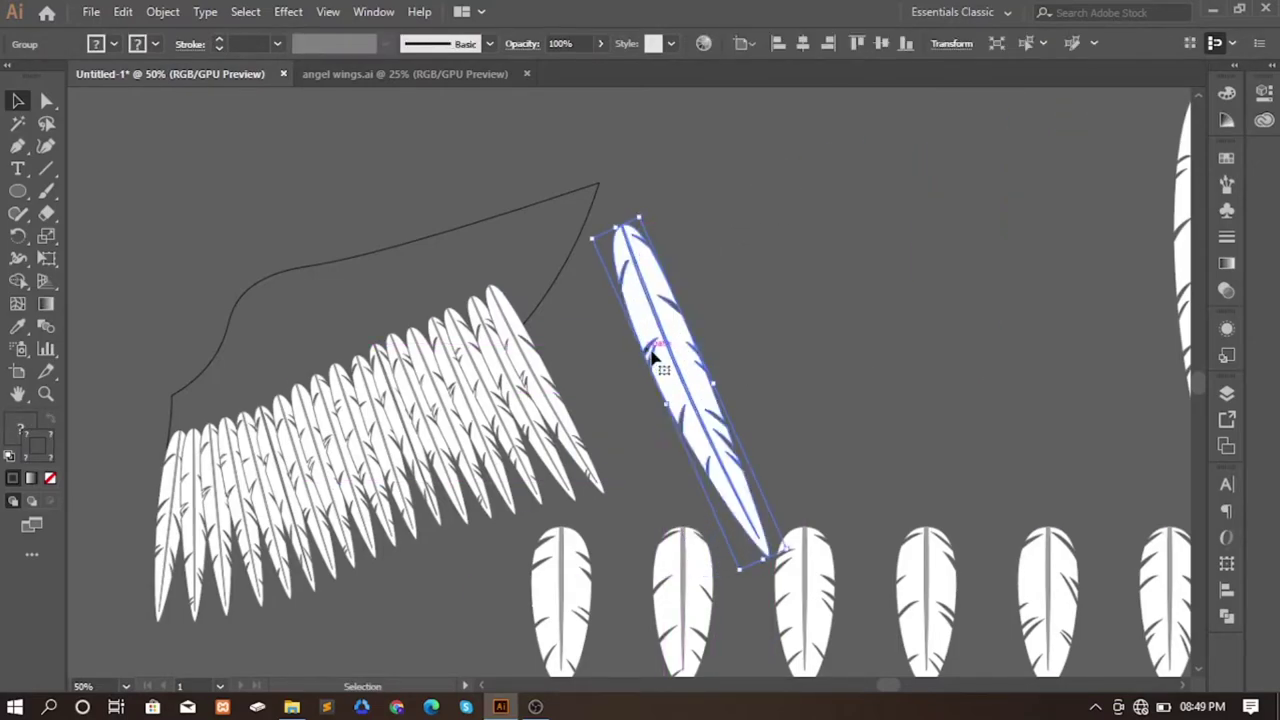
left_click_drag(665, 360, 590, 370)
left_click_drag(703, 560, 626, 490)
scroll(578, 410, "up", 2)
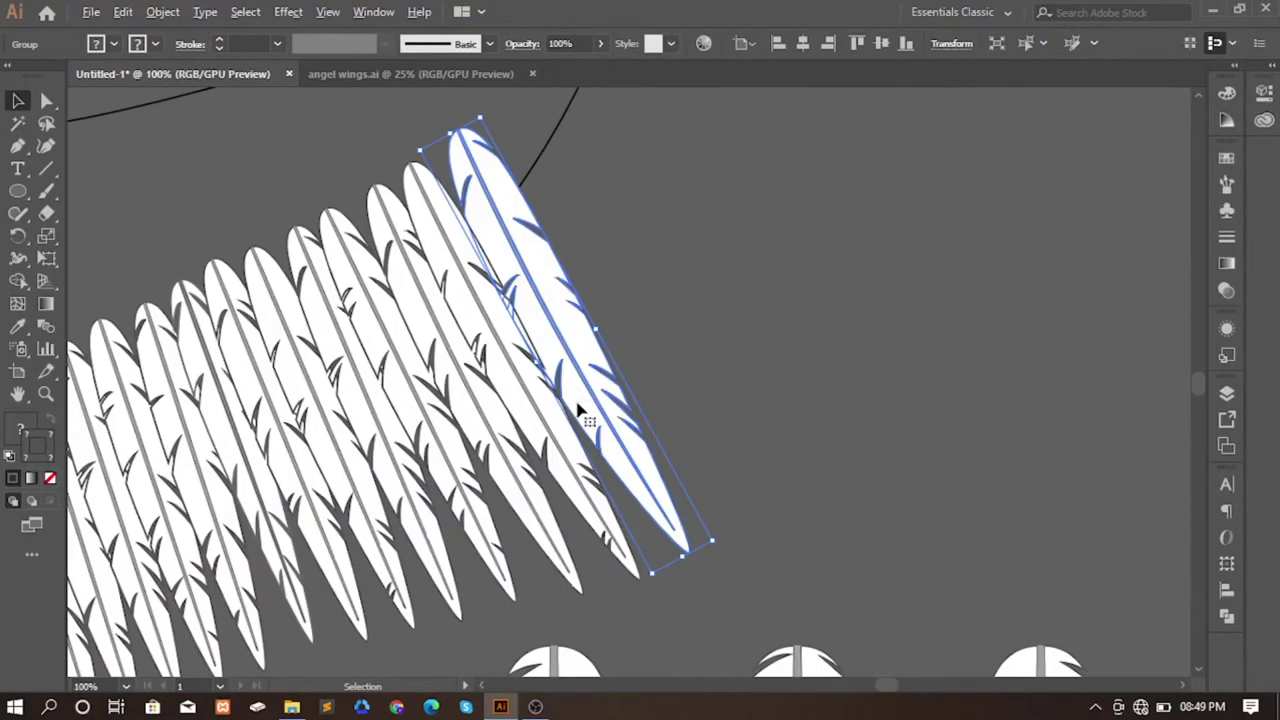
left_click_drag(578, 410, 580, 408)
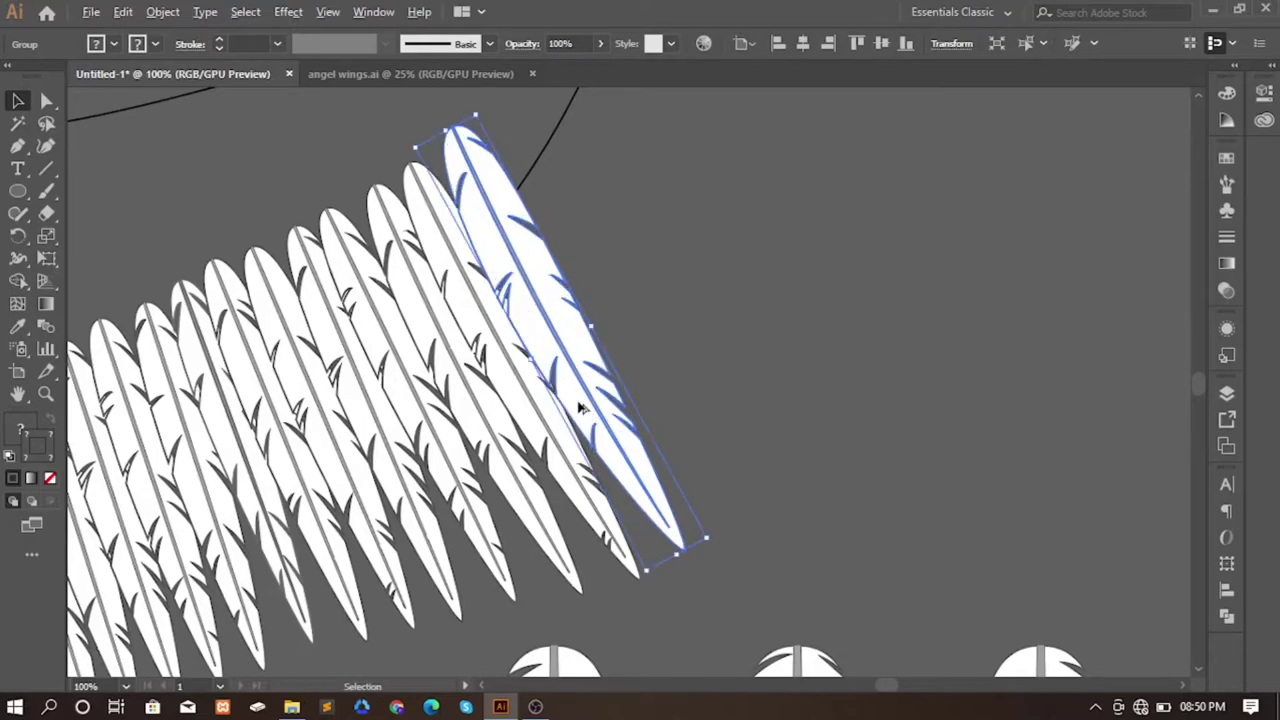
scroll(639, 521, "down", 1)
left_click(704, 457)
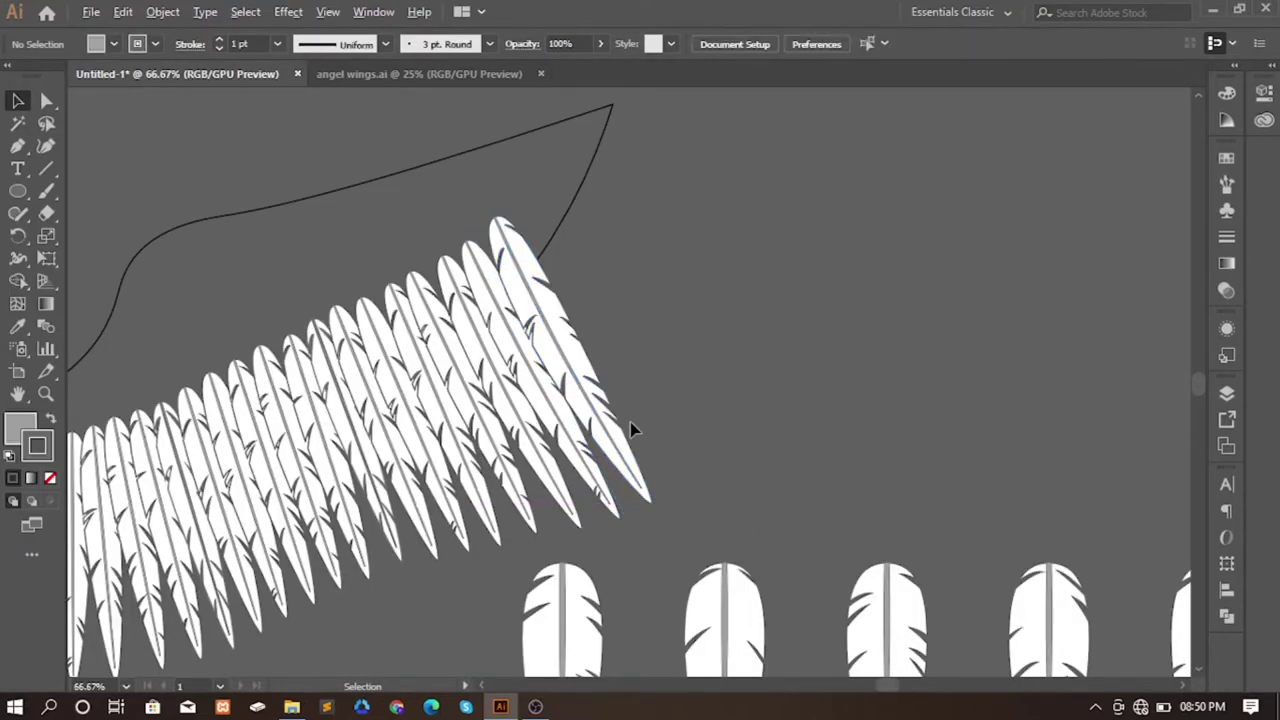
scroll(629, 421, "down", 1)
left_click(625, 425)
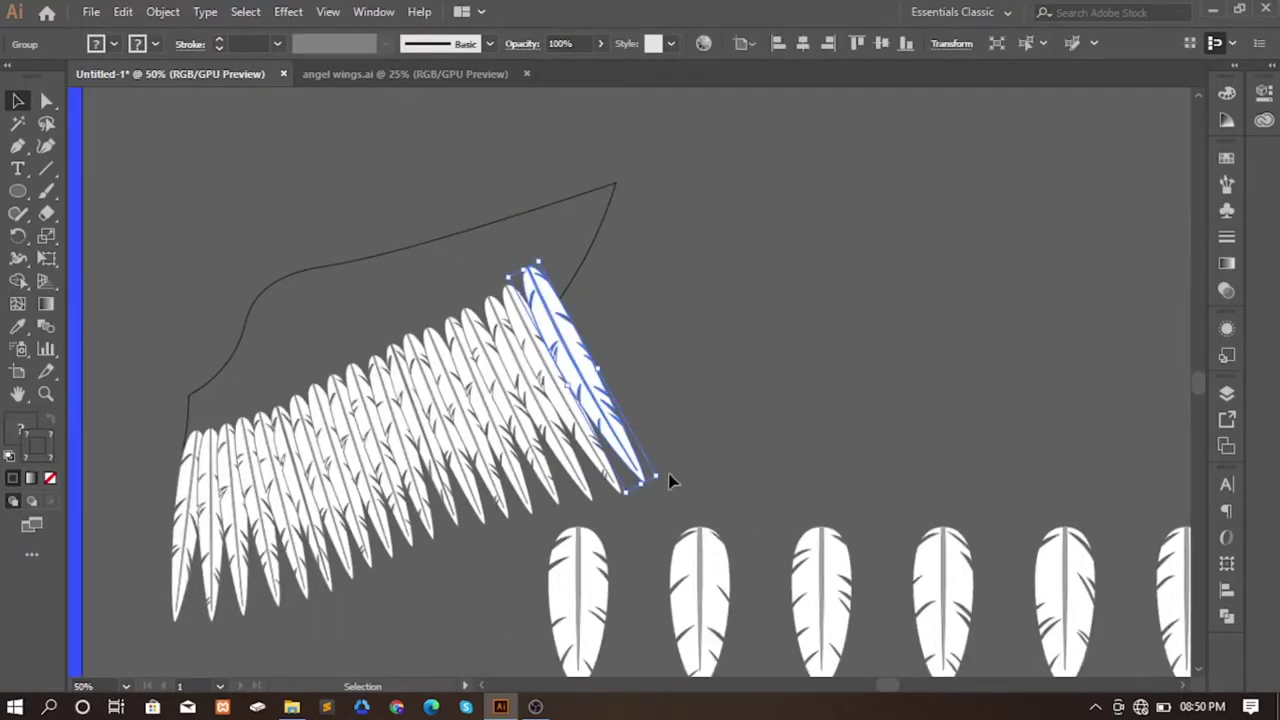
left_click_drag(670, 481, 675, 470)
left_click(688, 455)
- Tilt and enlarge a standing spare feather onto the wing, then shift its neighbour down-left into the row
key("space")
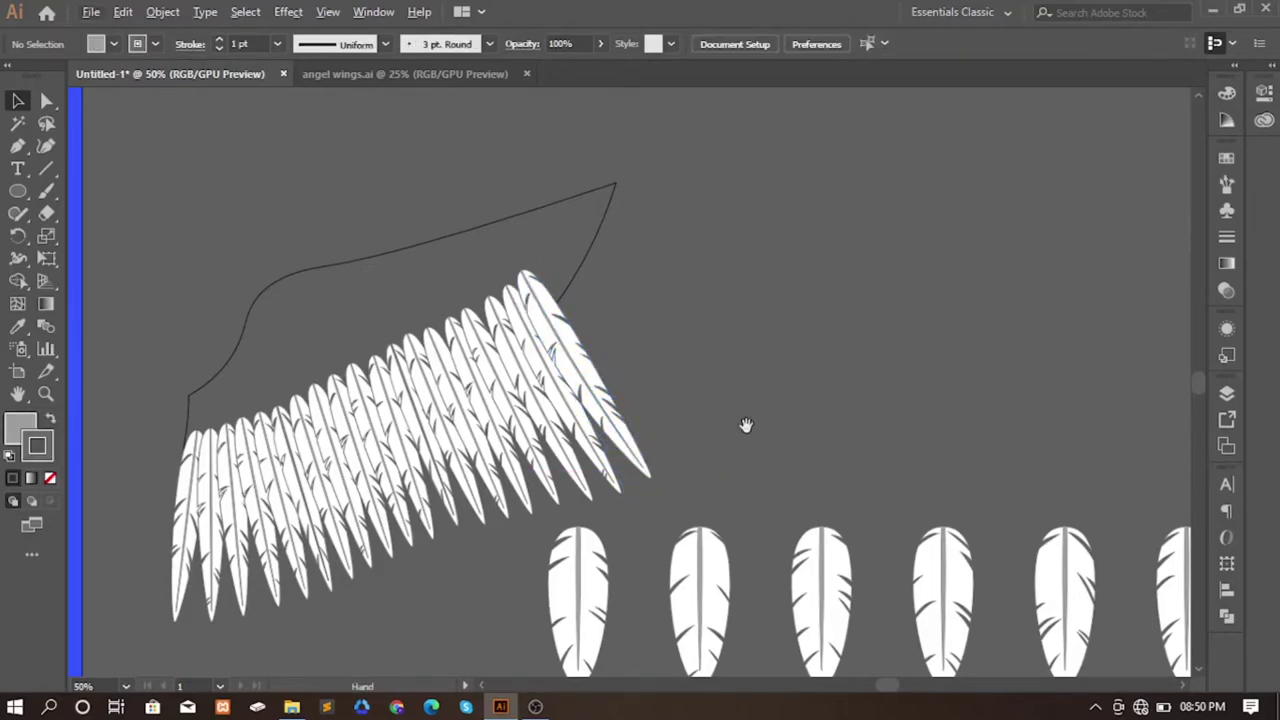
left_click_drag(746, 425, 538, 412)
left_click_drag(1008, 286, 586, 343)
mouse_move(594, 491)
left_mouse_down()
mouse_move(588, 440)
mouse_move(588, 454)
mouse_move(604, 452)
left_mouse_up()
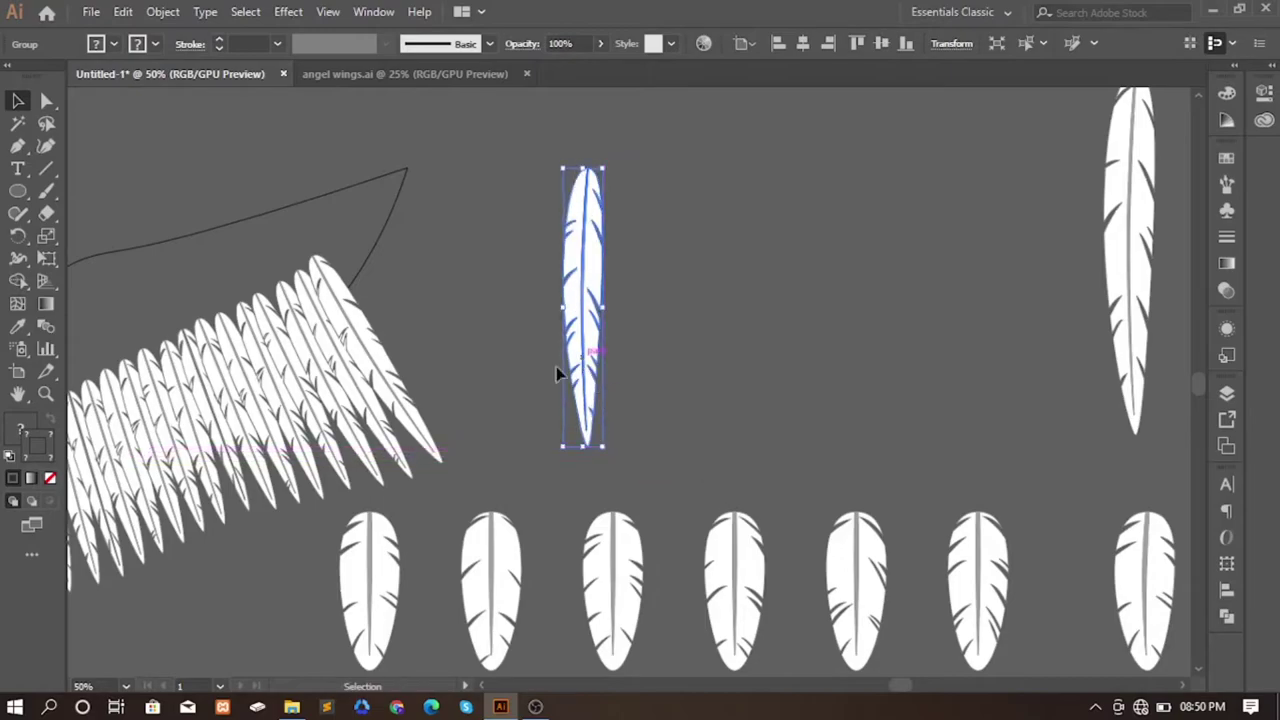
mouse_move(556, 366)
left_mouse_down()
mouse_move(560, 393)
mouse_move(408, 352)
left_mouse_up()
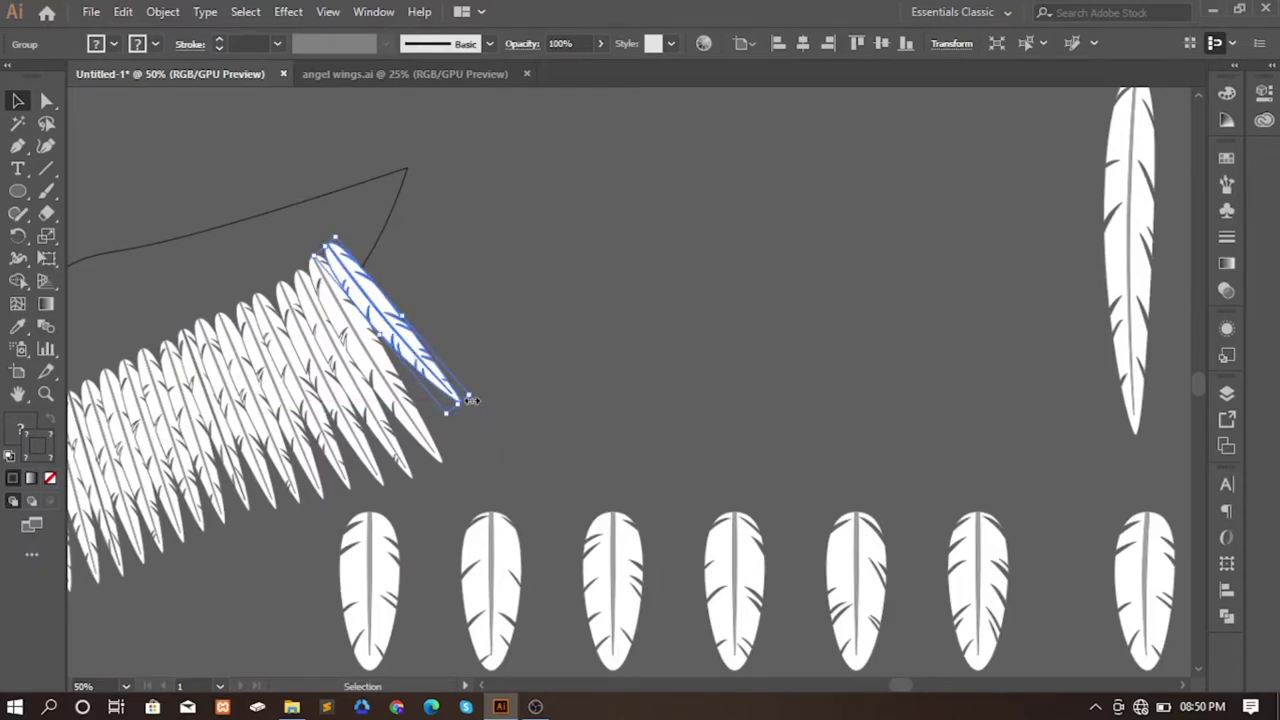
mouse_move(471, 400)
left_mouse_down()
mouse_move(512, 432)
mouse_move(468, 418)
mouse_move(500, 437)
mouse_move(471, 453)
left_mouse_up()
left_click(443, 449)
key("ctrl+d")
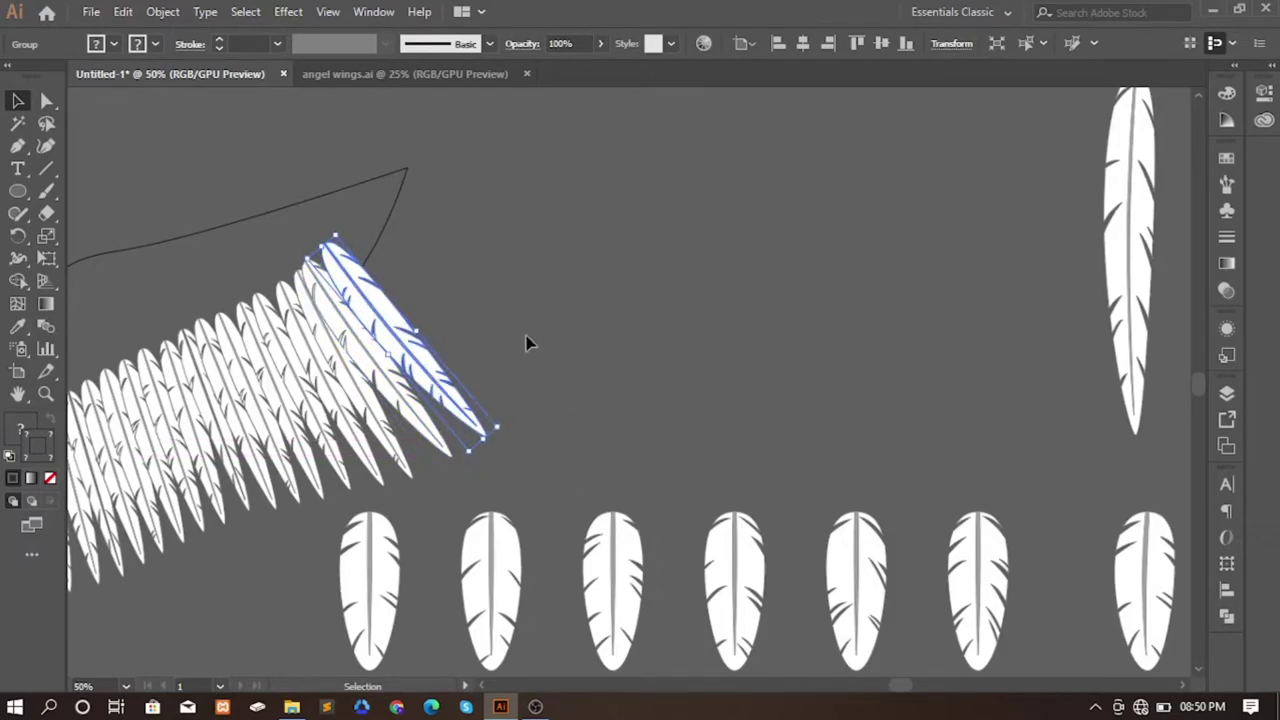
mouse_move(398, 357)
left_mouse_down()
mouse_move(370, 372)
mouse_move(368, 420)
left_mouse_up()
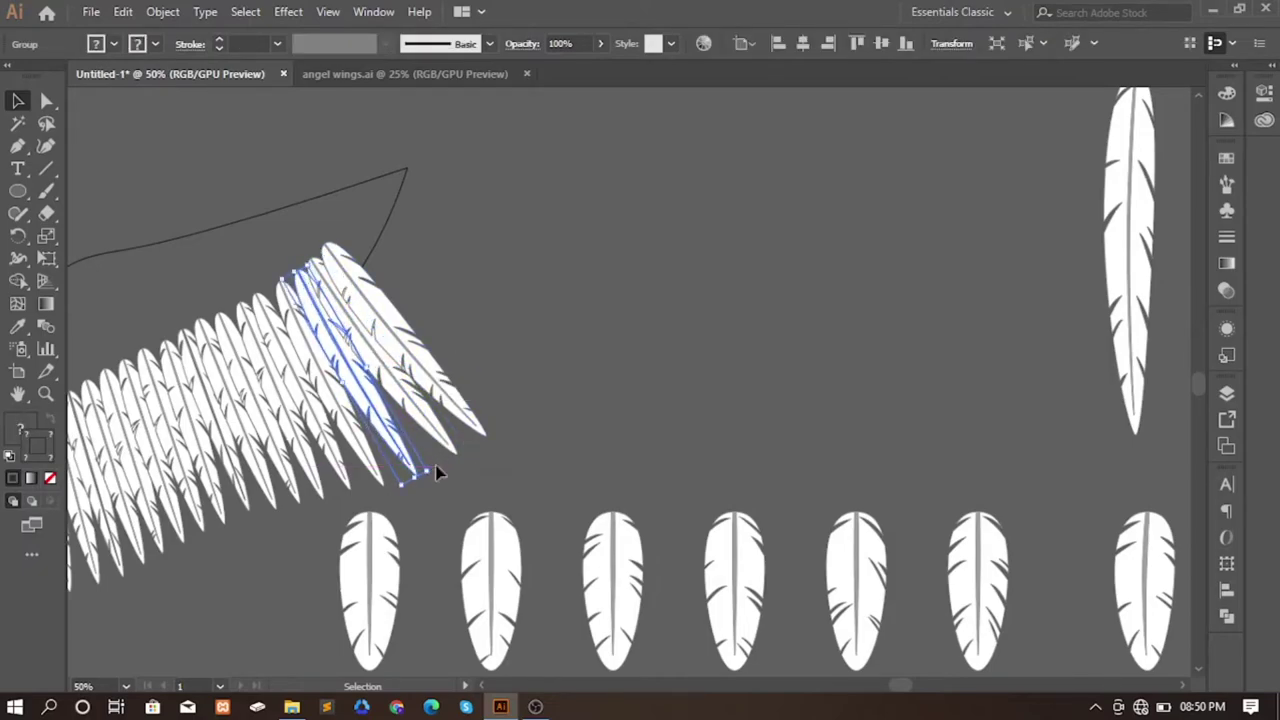
left_click(623, 421)
scroll(623, 421, "down", 1)
scroll(792, 383, "up", 1)
- Delete the two standalone feathers and move the six-feather group aside
left_click_drag(930, 280, 647, 315)
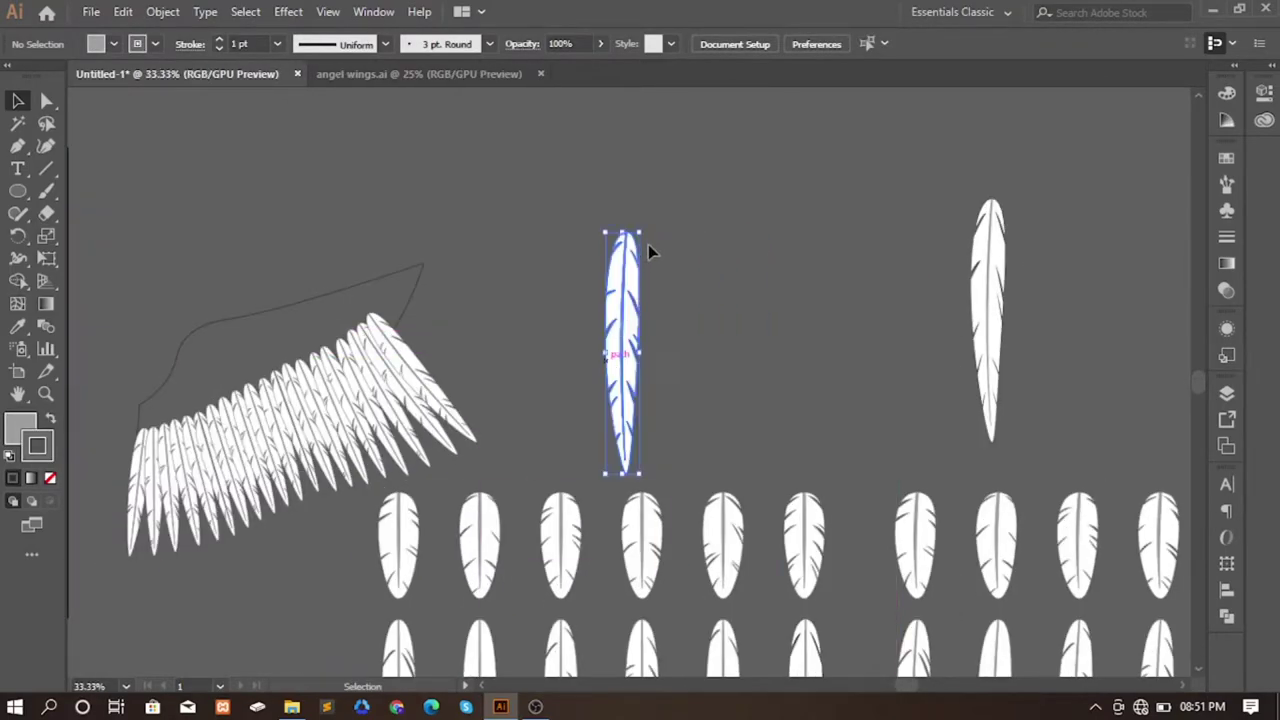
key("ctrl+z")
left_click_drag(654, 266, 1080, 371)
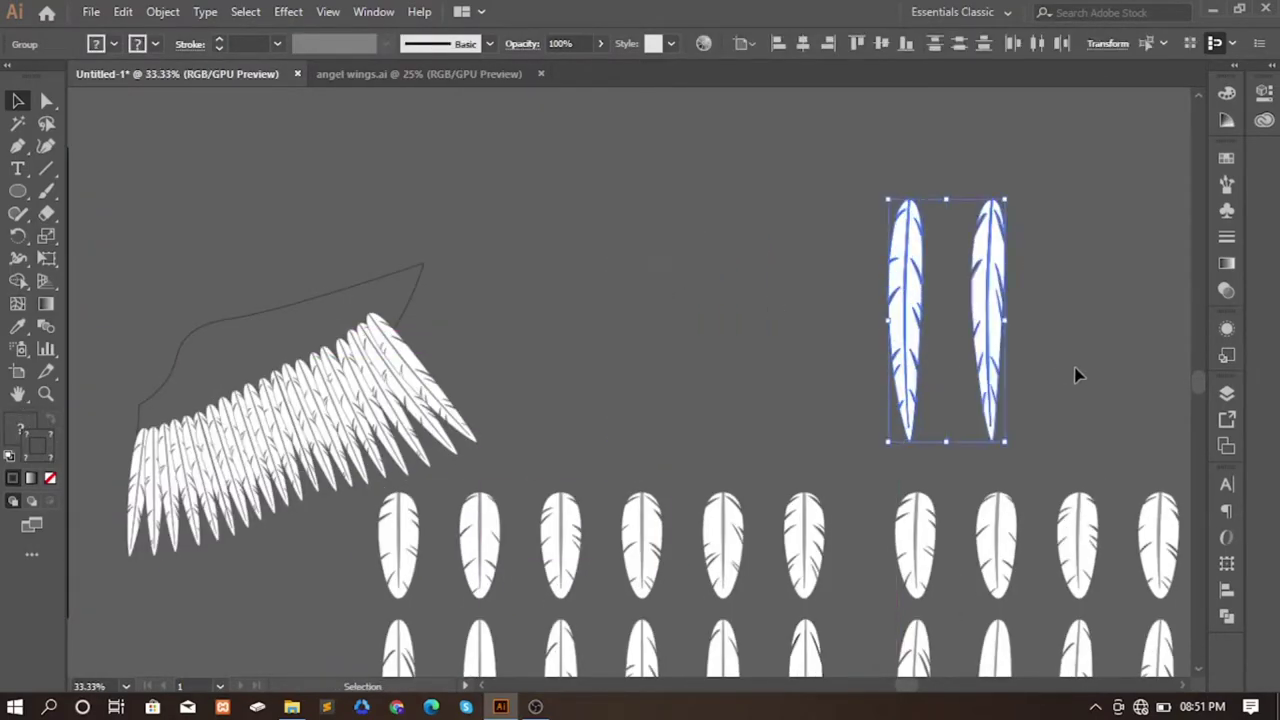
key("Delete")
scroll(783, 199, "down", 5)
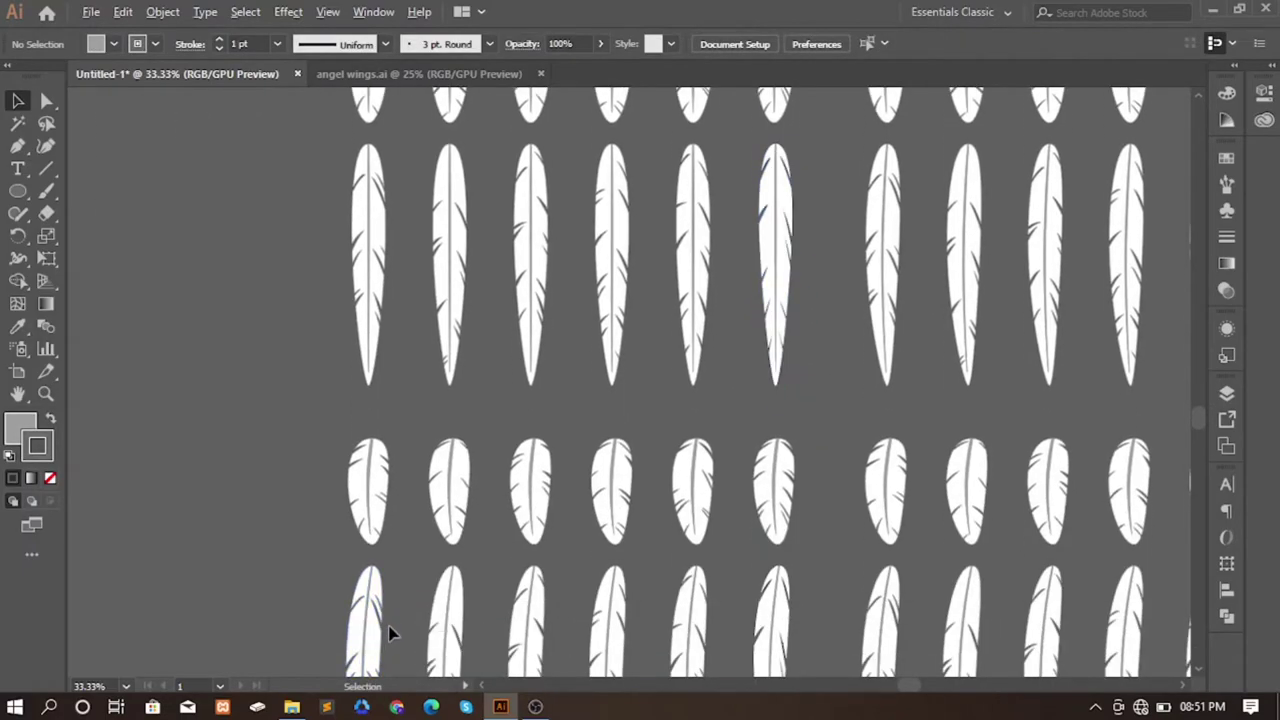
scroll(380, 630, "down", 1)
mouse_move(366, 629)
left_mouse_down()
mouse_move(676, 630)
mouse_move(697, 297)
mouse_move(757, 243)
mouse_move(694, 294)
left_mouse_up()
left_click(534, 280)
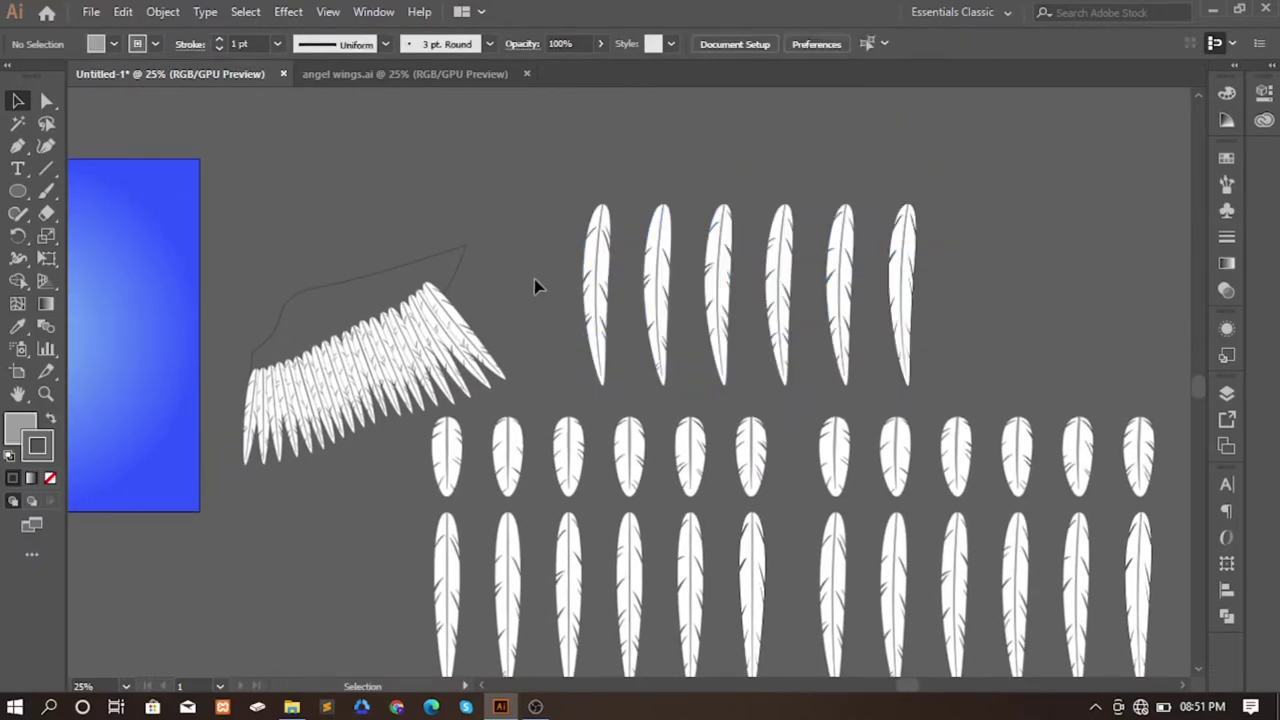
scroll(534, 280, "up", 2)
- Tilt two spare feathers diagonally (about 45°), shrink them, and set them on the wing's top
left_click(646, 271)
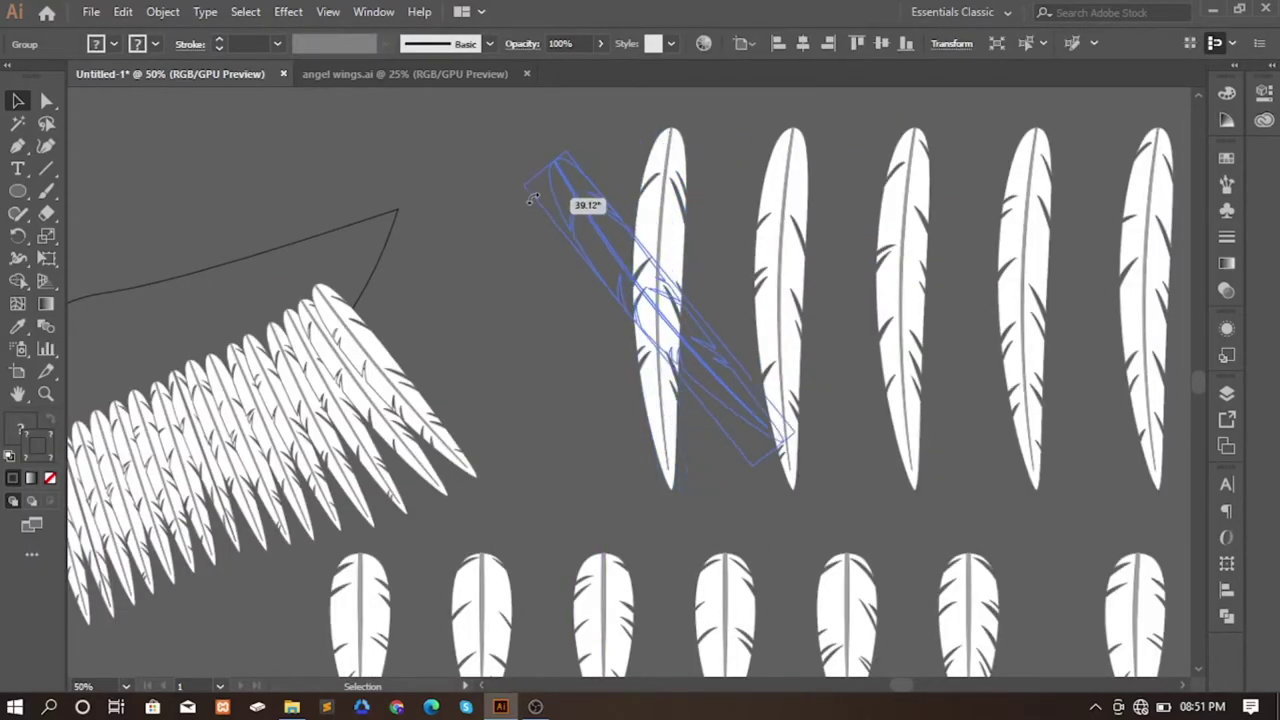
mouse_move(626, 121)
left_mouse_down()
mouse_move(586, 214)
mouse_move(410, 280)
mouse_move(340, 270)
left_mouse_up()
left_click_drag(420, 310, 313, 278)
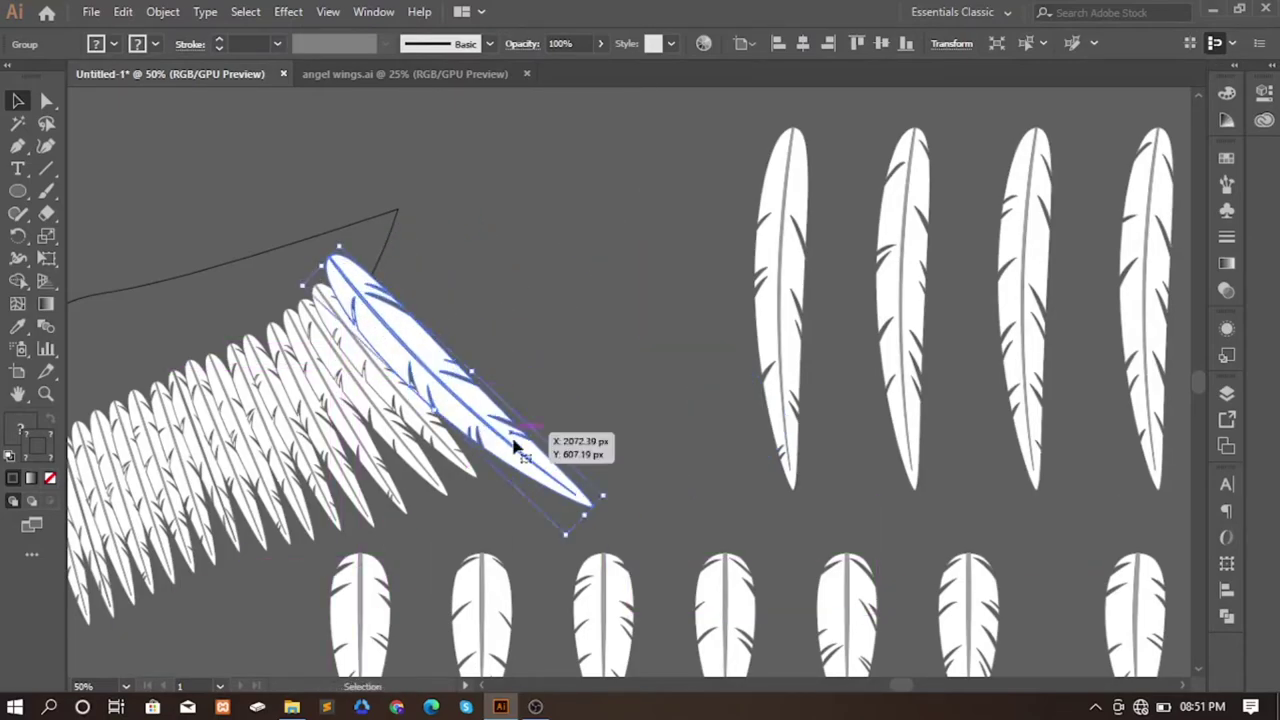
mouse_move(602, 496)
left_mouse_down()
mouse_move(517, 448)
mouse_move(524, 440)
left_mouse_up()
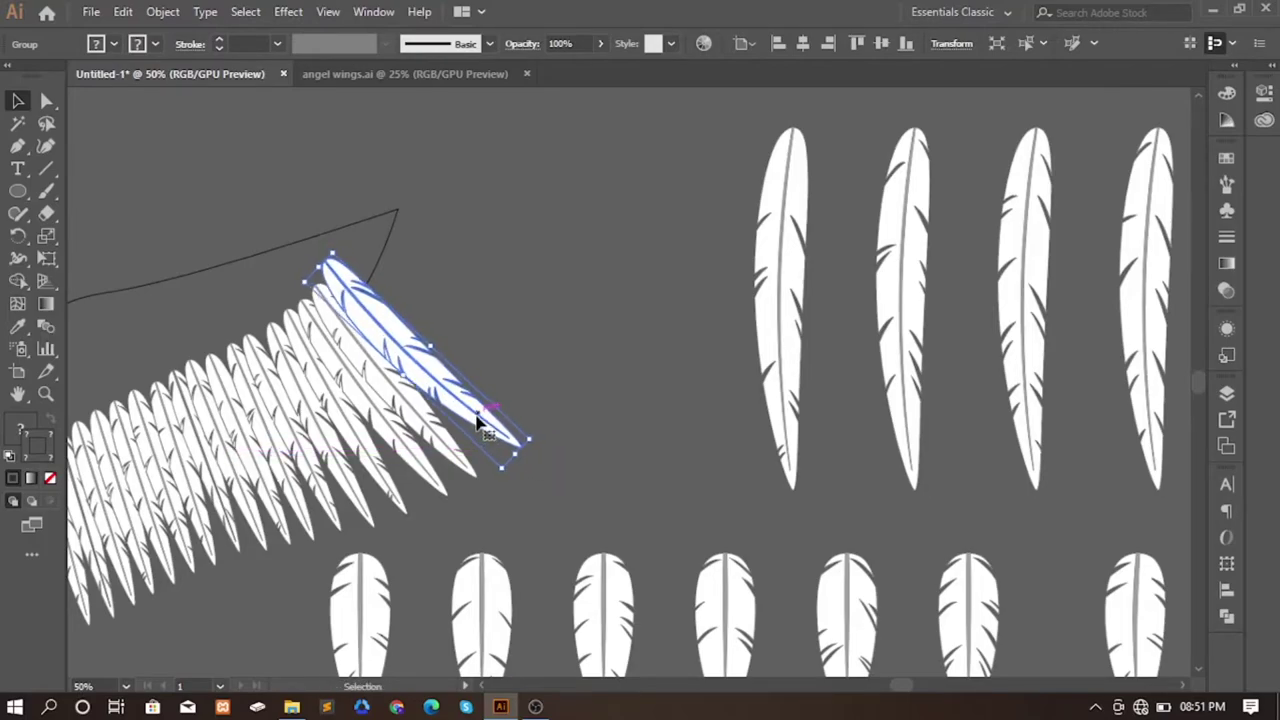
left_click(446, 453)
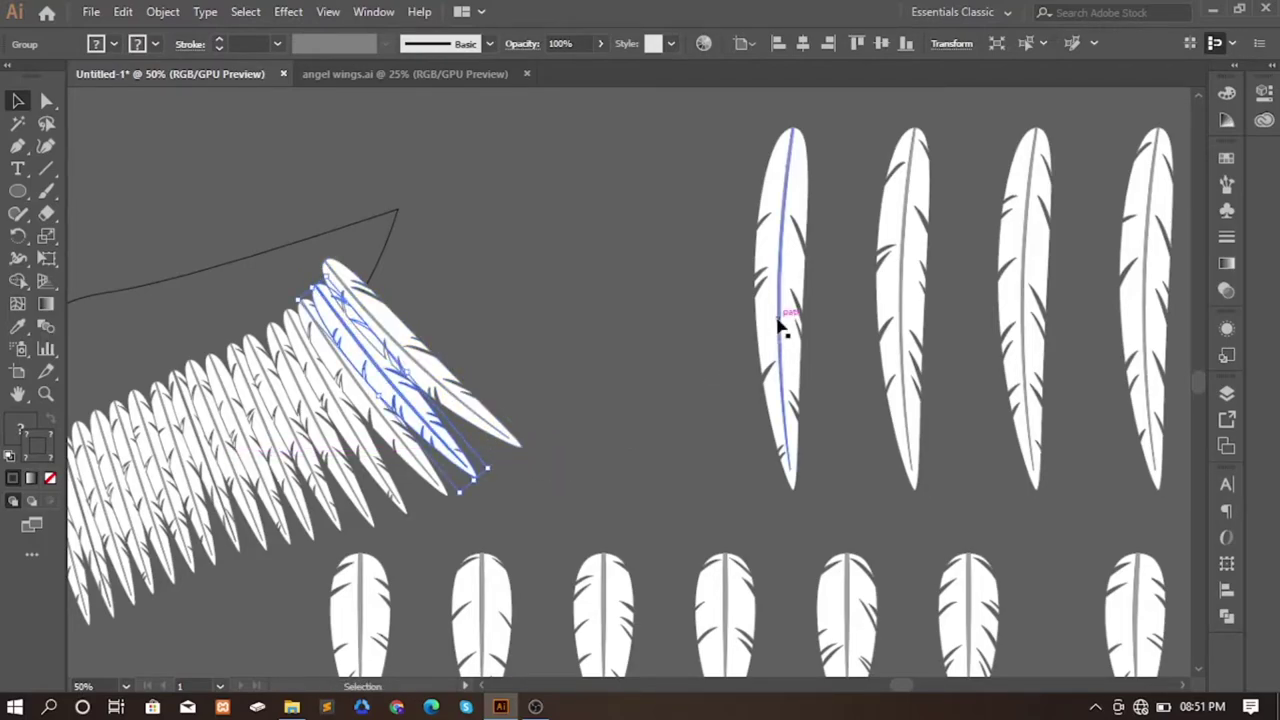
left_click_drag(779, 325, 617, 307)
left_click(432, 370)
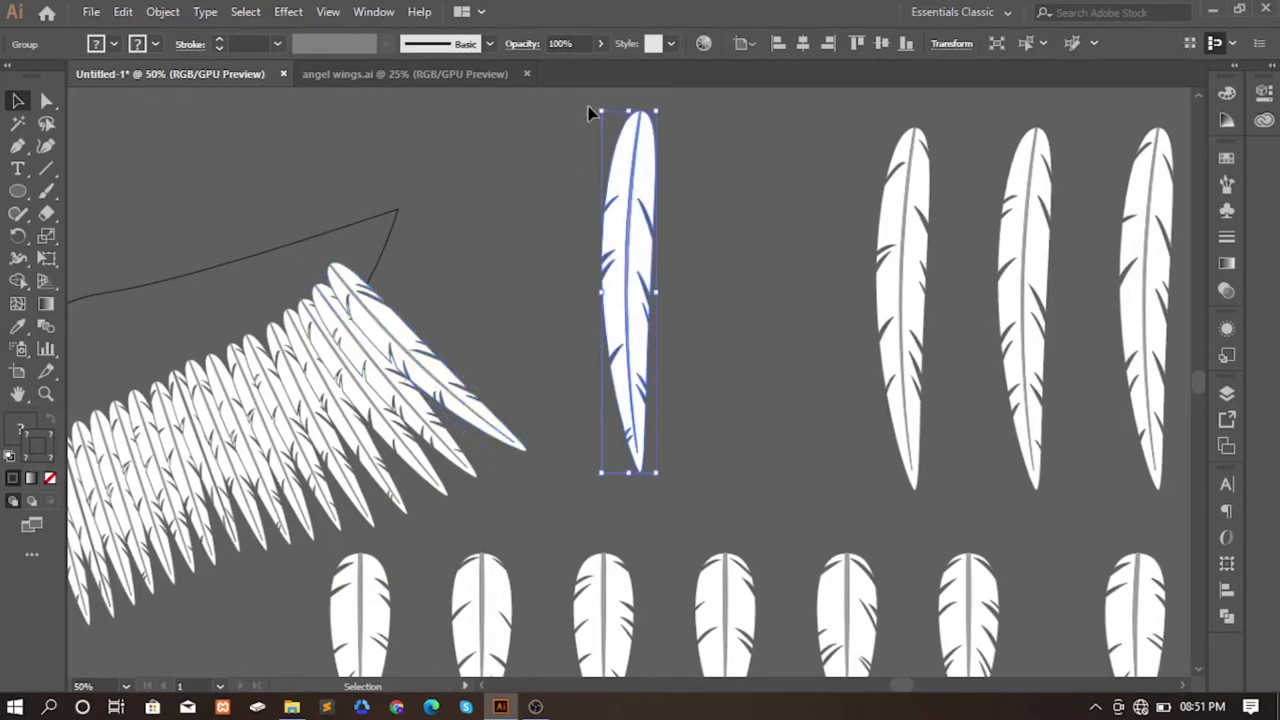
left_click_drag(590, 112, 471, 234)
left_click_drag(556, 293, 443, 341)
mouse_move(622, 466)
left_mouse_down()
mouse_move(570, 427)
mouse_move(590, 412)
left_mouse_up()
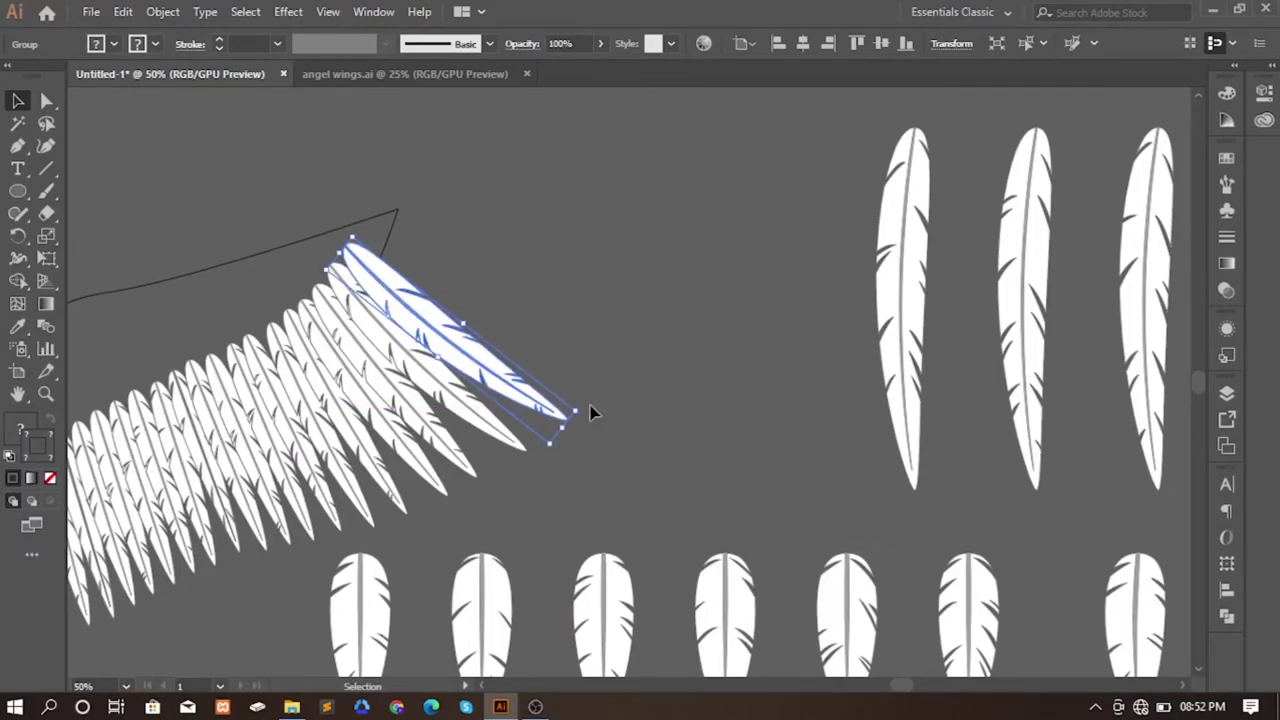
- Lay another feather almost horizontally along the wing's top near the tip
left_click_drag(910, 348, 733, 358)
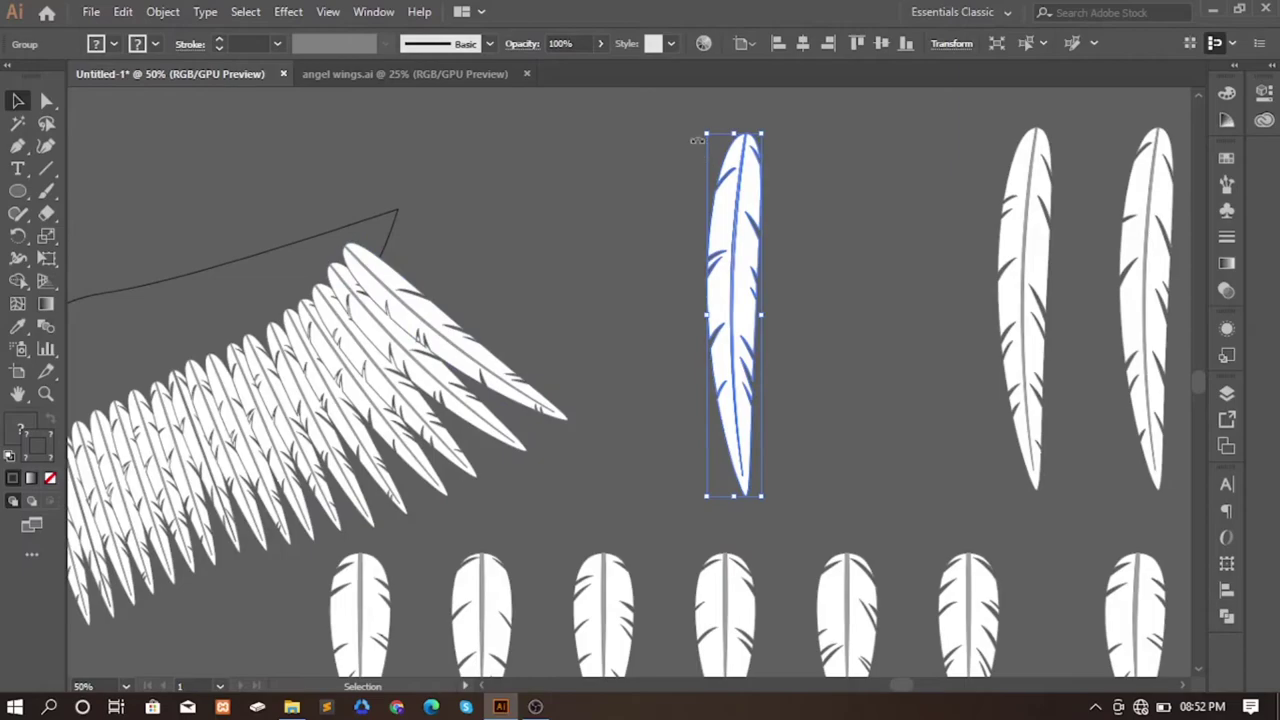
mouse_move(698, 132)
left_mouse_down()
mouse_move(655, 305)
mouse_move(490, 285)
left_mouse_up()
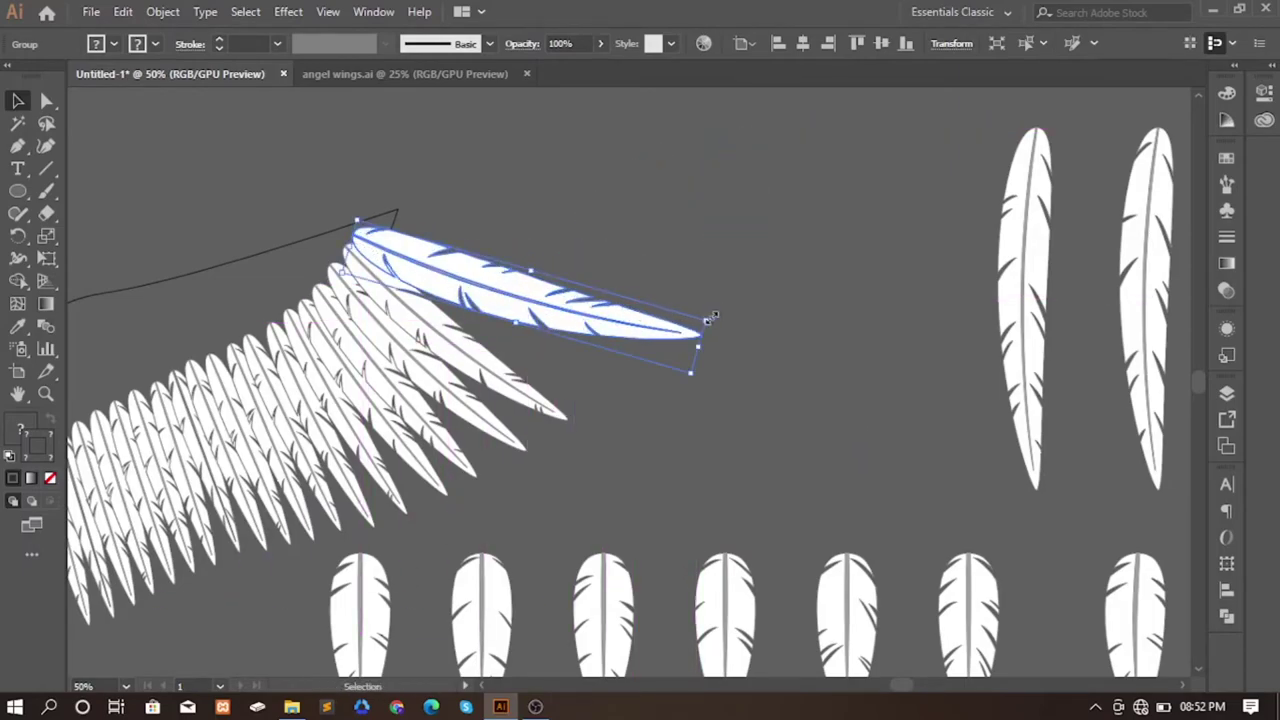
mouse_move(719, 321)
left_mouse_down()
mouse_move(622, 376)
mouse_move(517, 323)
mouse_move(628, 389)
left_mouse_up()
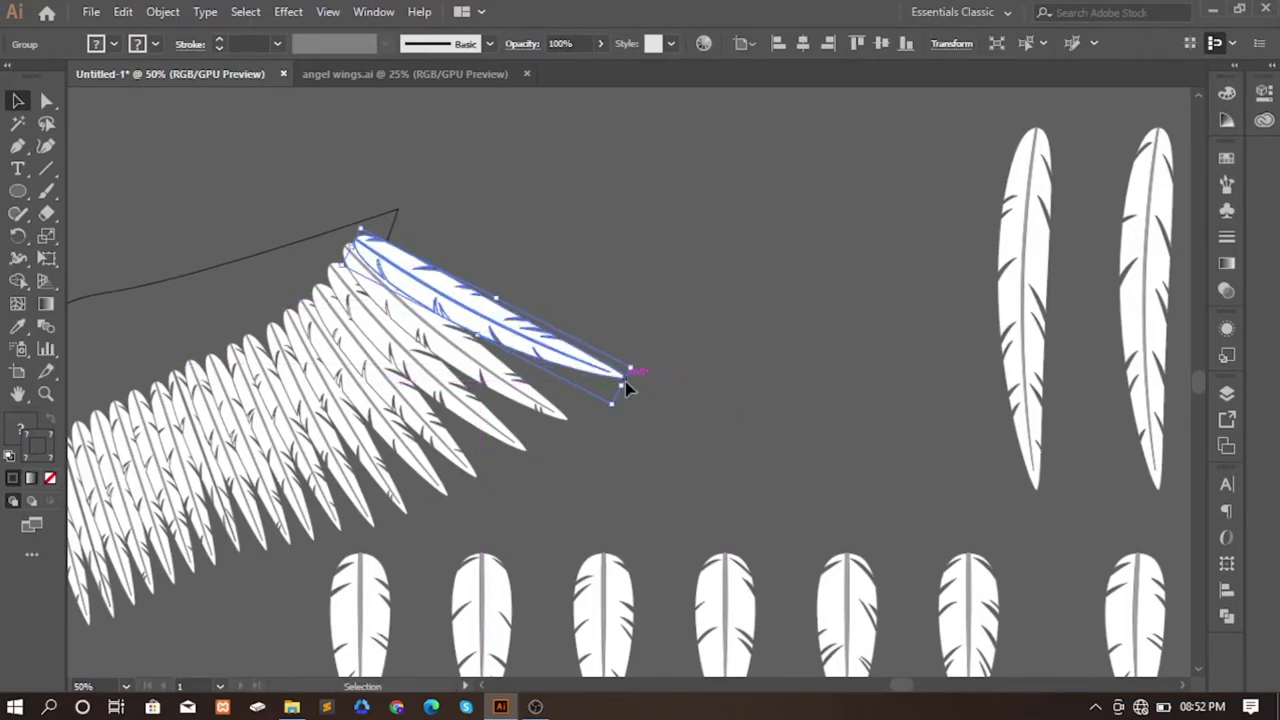
left_click(640, 357)
scroll(666, 309, "down", 1)
scroll(580, 277, "down", 2)
- Move the three spare long feathers to the lower left and the bottom-right group beside the wing
scroll(755, 265, "down", 2)
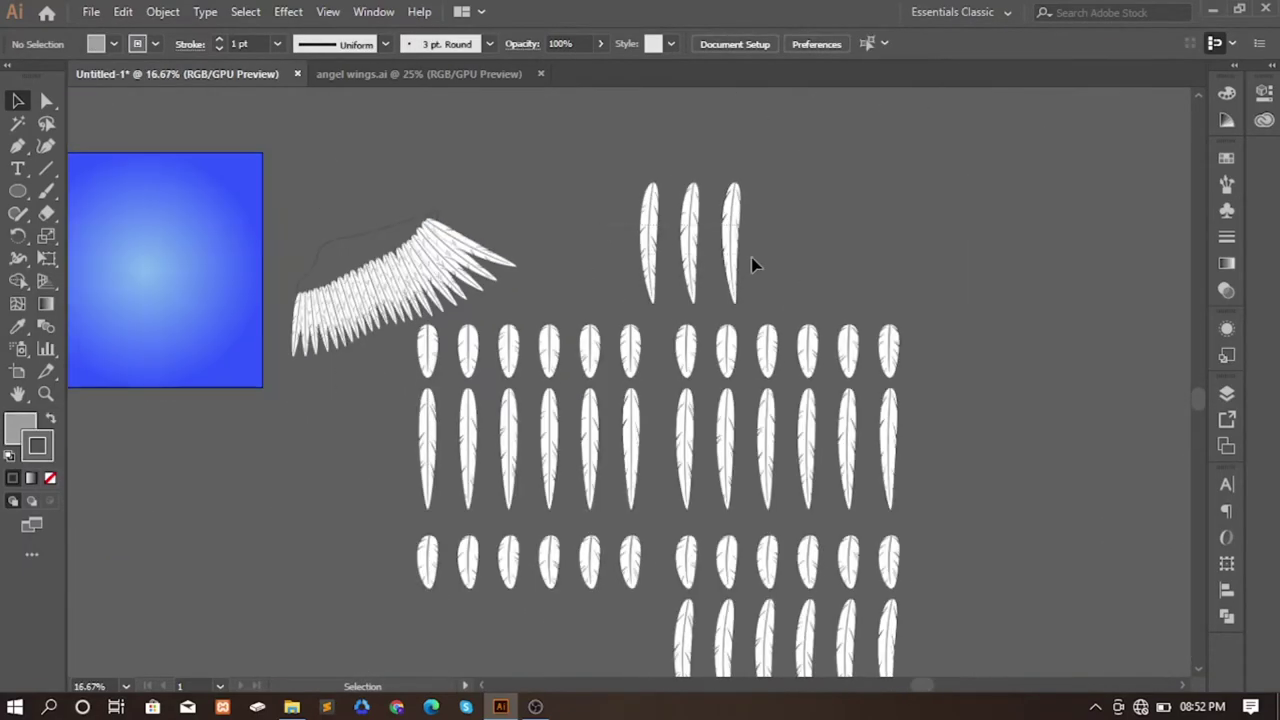
left_click_drag(728, 248, 308, 595)
left_click(800, 642)
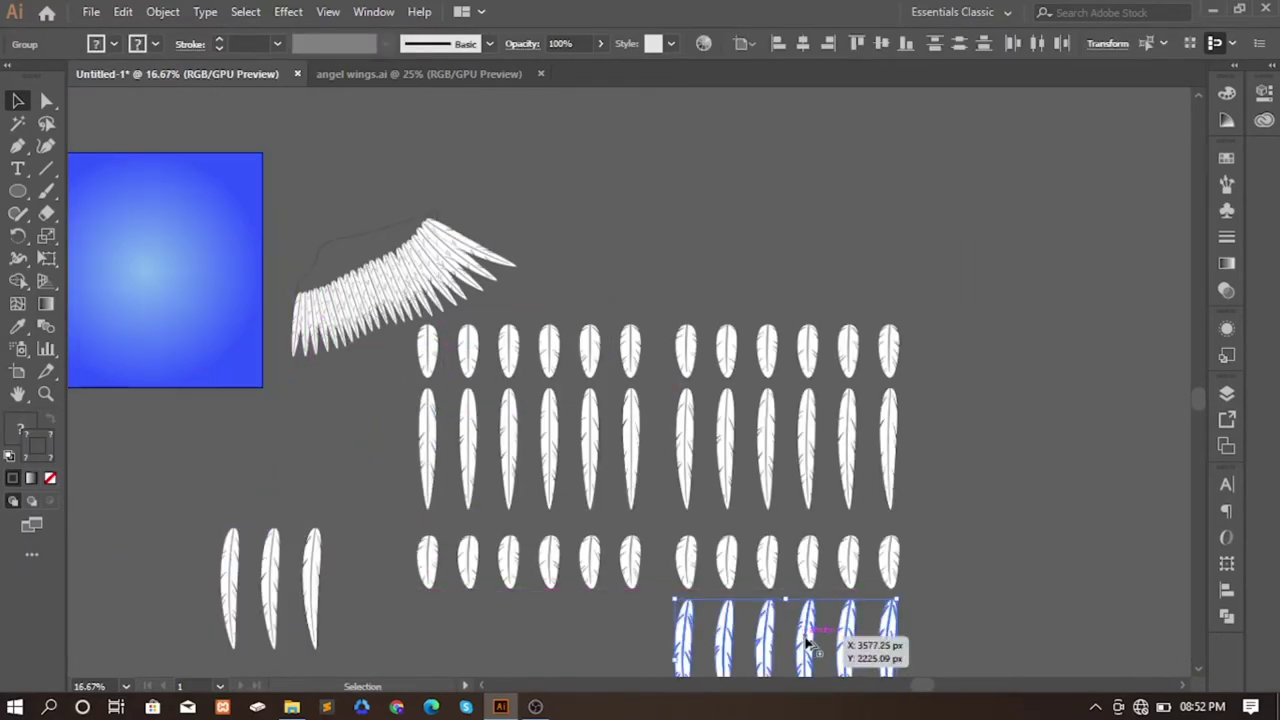
left_click_drag(808, 645, 654, 191)
scroll(491, 197, "up", 2)
scroll(463, 206, "up", 1)
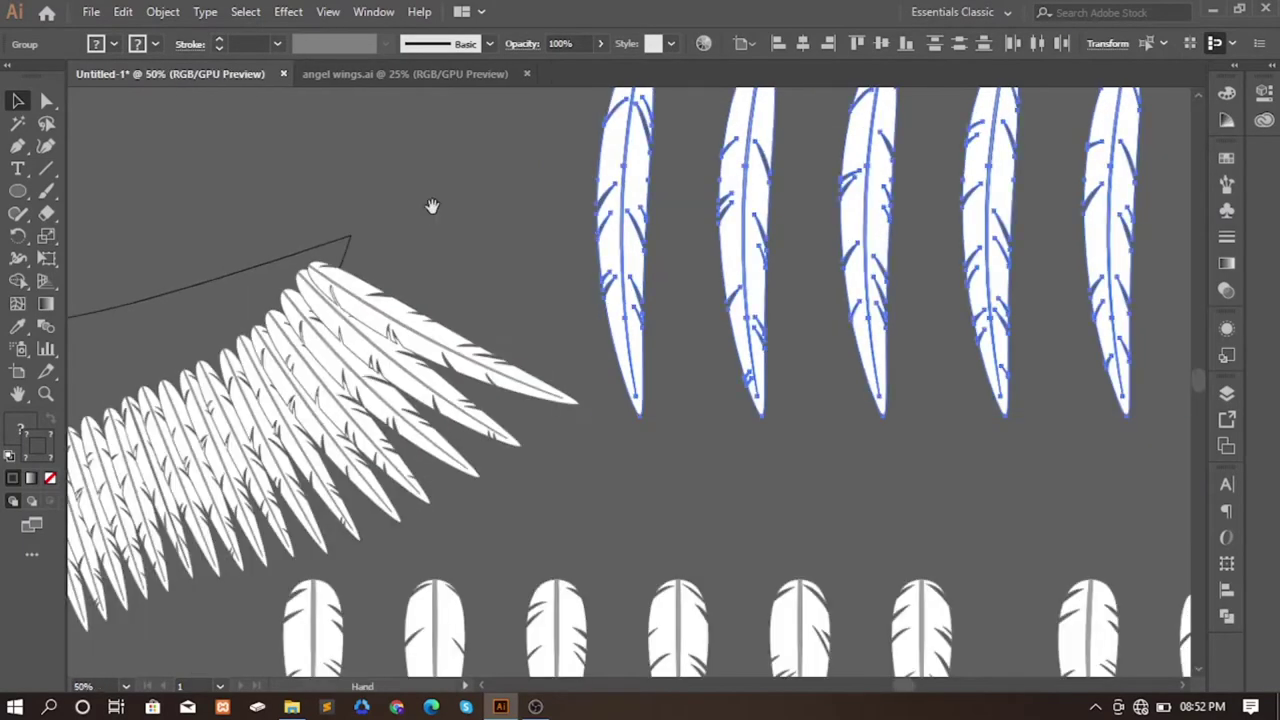
scroll(1074, 288, "up", 2)
scroll(1175, 302, "right", 5)
scroll(406, 277, "left", 7)
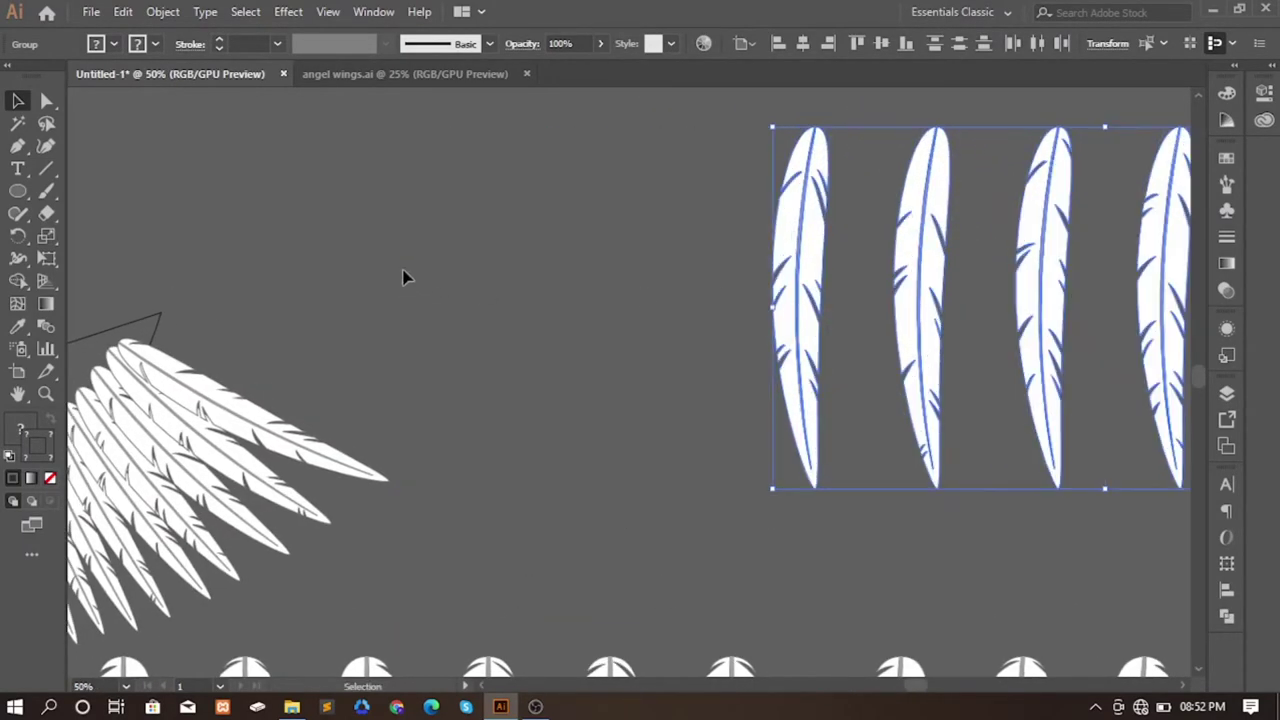
- Rotate a feather to lie almost horizontal along the wing's top and adjust its length
mouse_move(1048, 256)
left_mouse_down()
mouse_move(903, 289)
mouse_move(793, 290)
left_mouse_up()
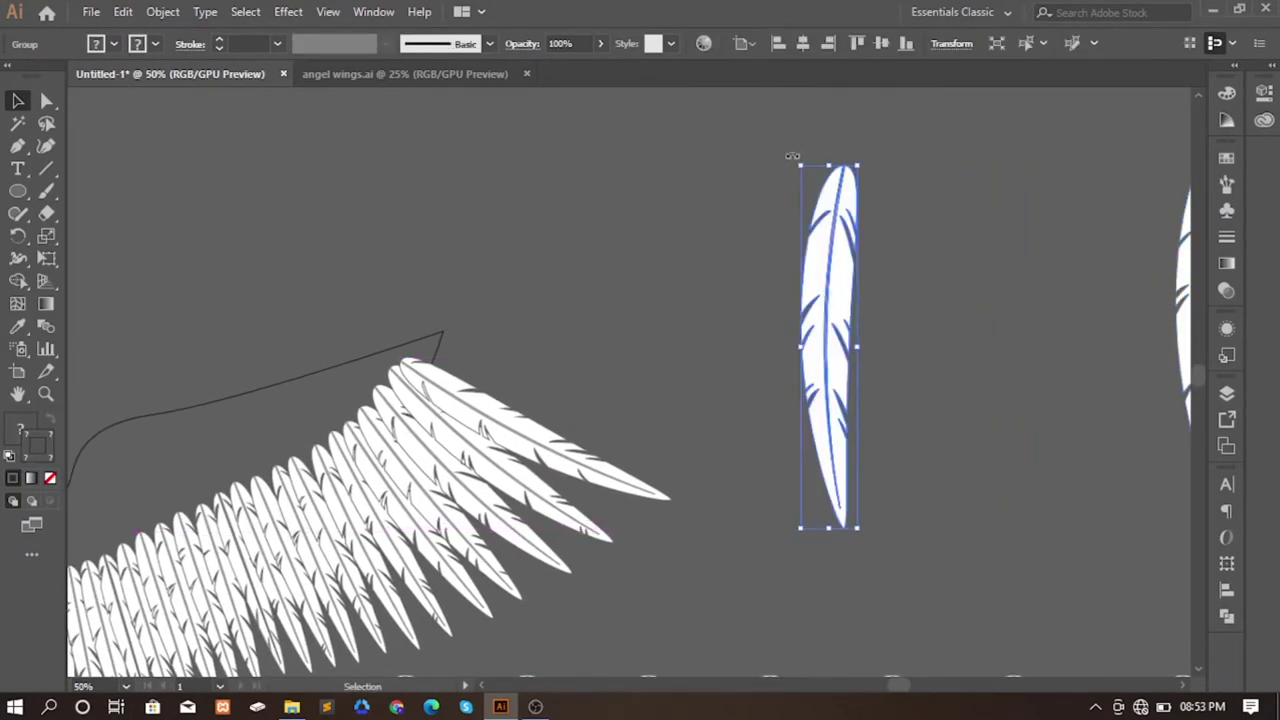
mouse_move(794, 157)
left_mouse_down()
mouse_move(708, 335)
mouse_move(470, 386)
left_mouse_up()
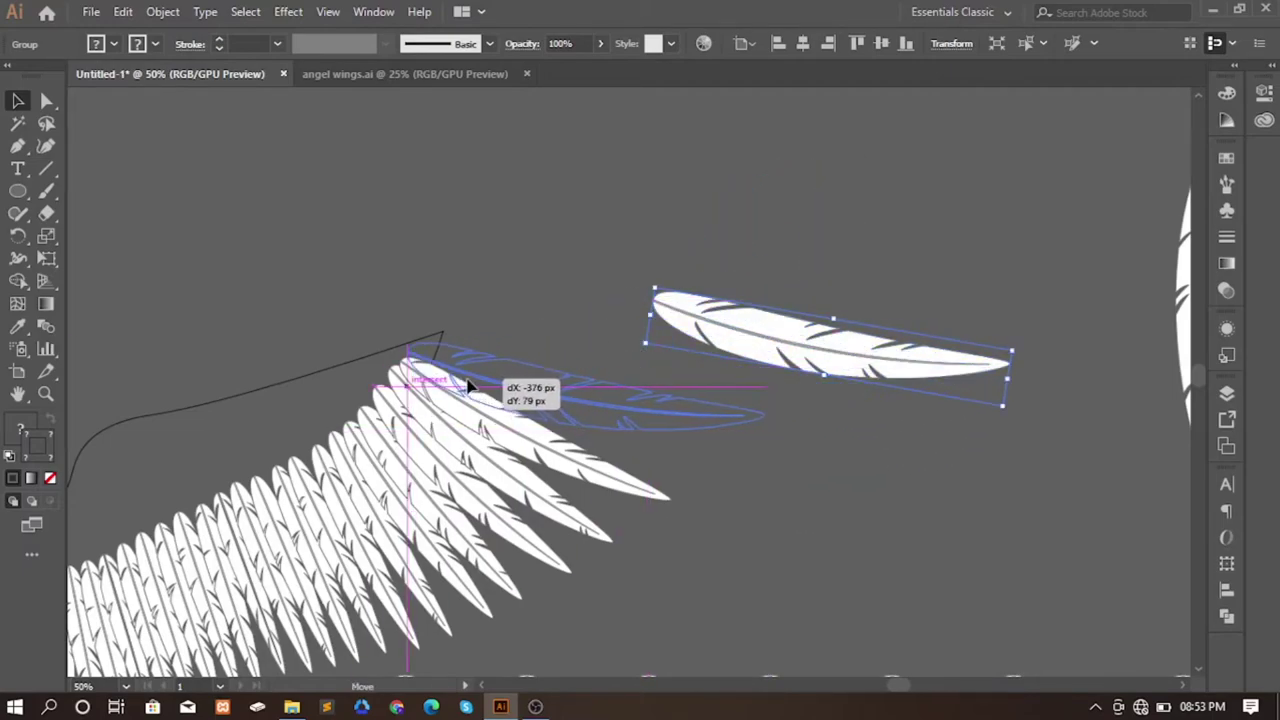
mouse_move(760, 430)
left_mouse_down()
mouse_move(671, 421)
mouse_move(741, 416)
left_mouse_up()
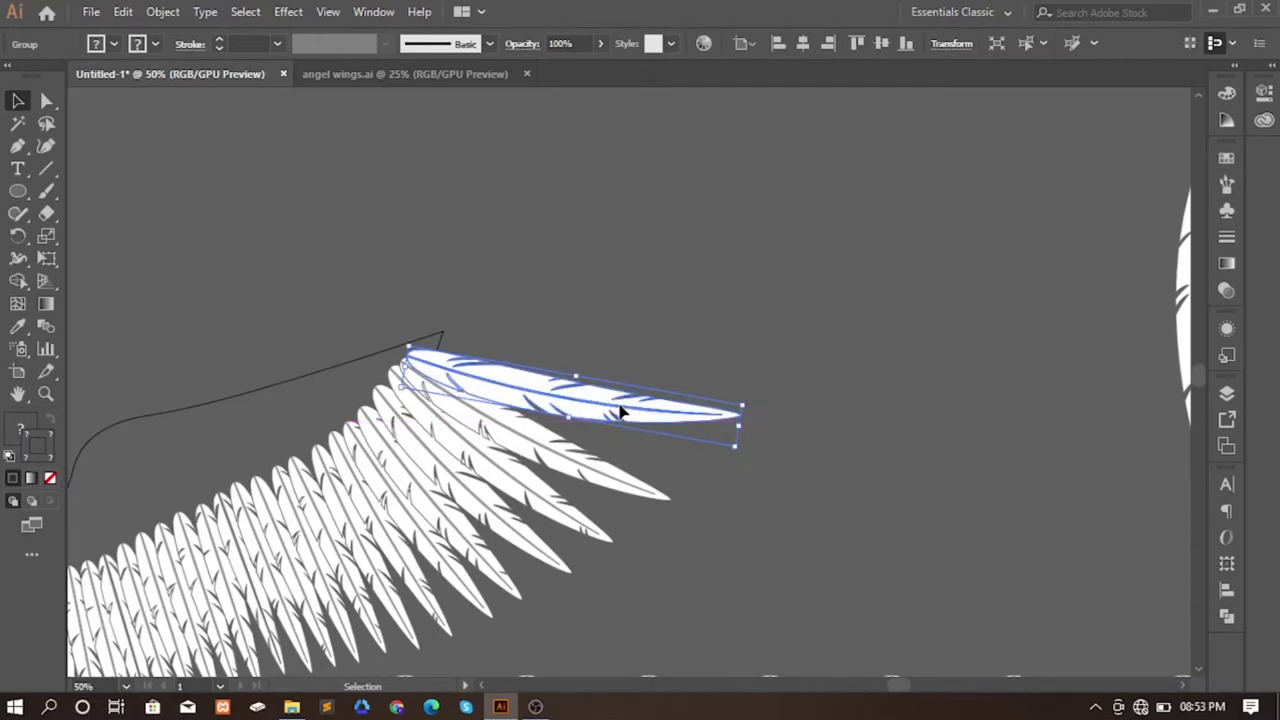
left_click(617, 334)
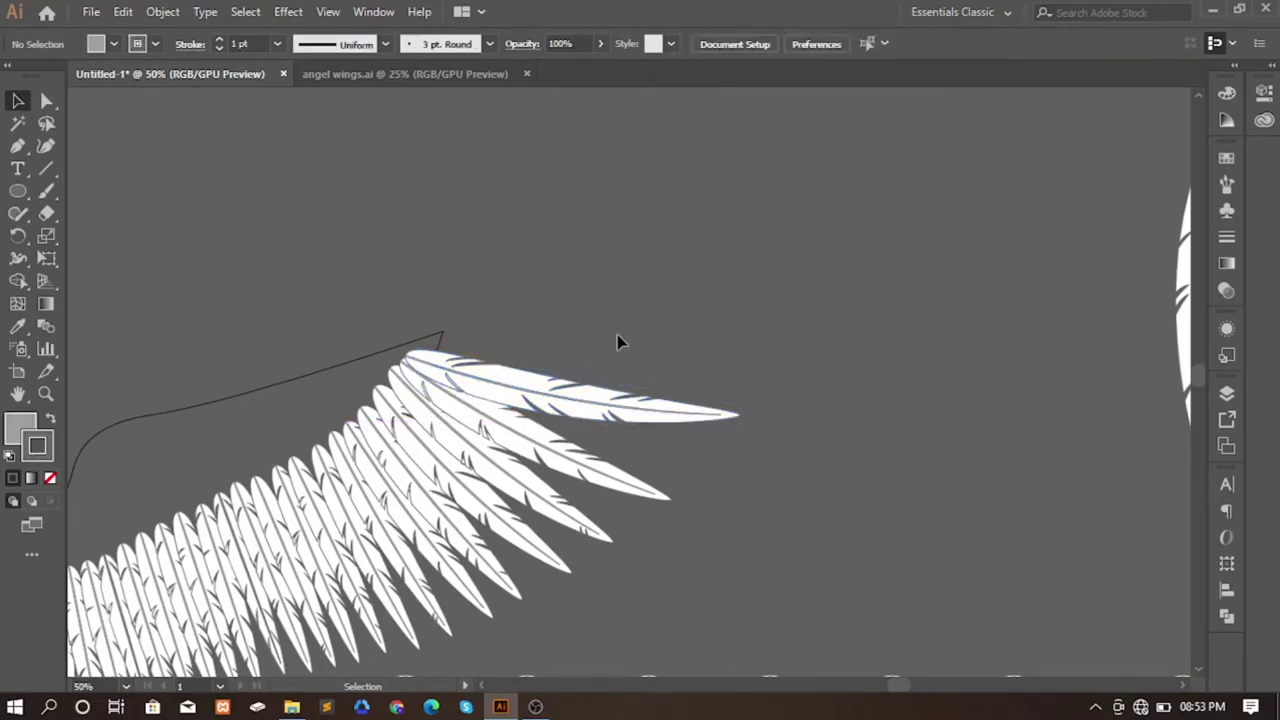
scroll(617, 334, "down", 1)
- Lay a second feather almost horizontally on the wing top, shortening and widening it
left_click_drag(1004, 312, 751, 277)
mouse_move(745, 425)
left_mouse_down()
mouse_move(640, 292)
mouse_move(604, 317)
left_mouse_up()
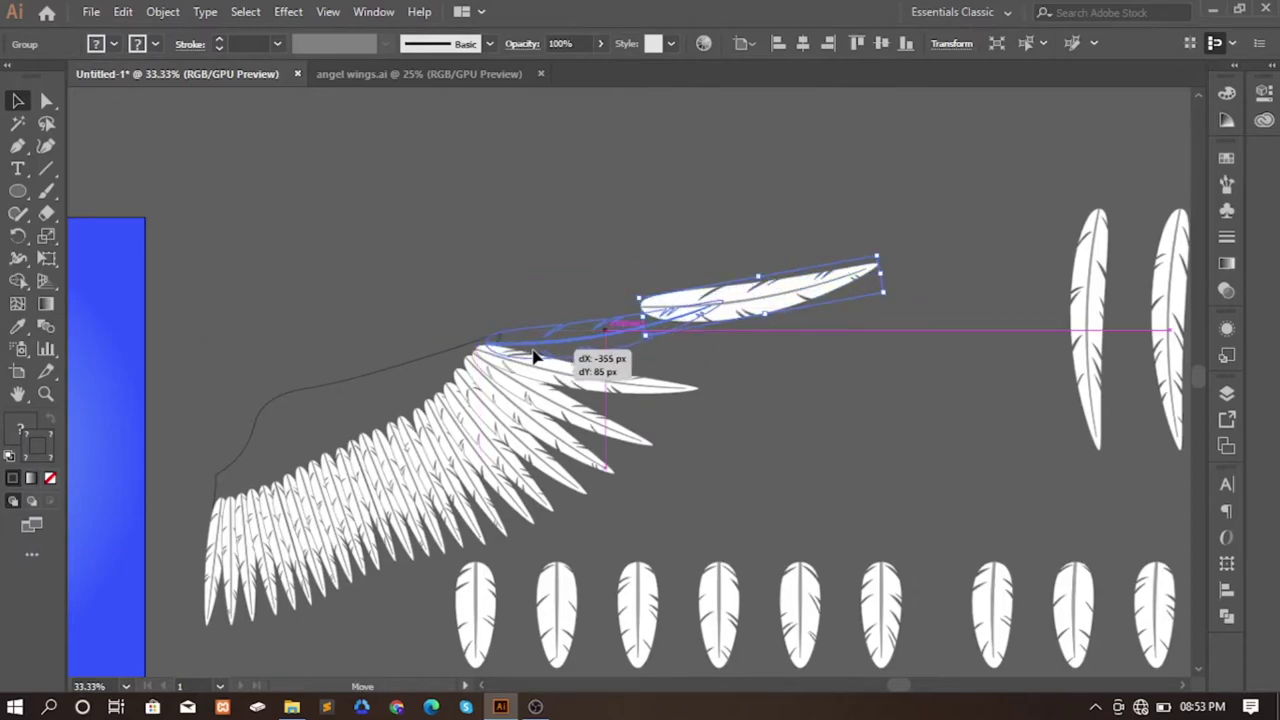
left_click_drag(727, 311, 662, 324)
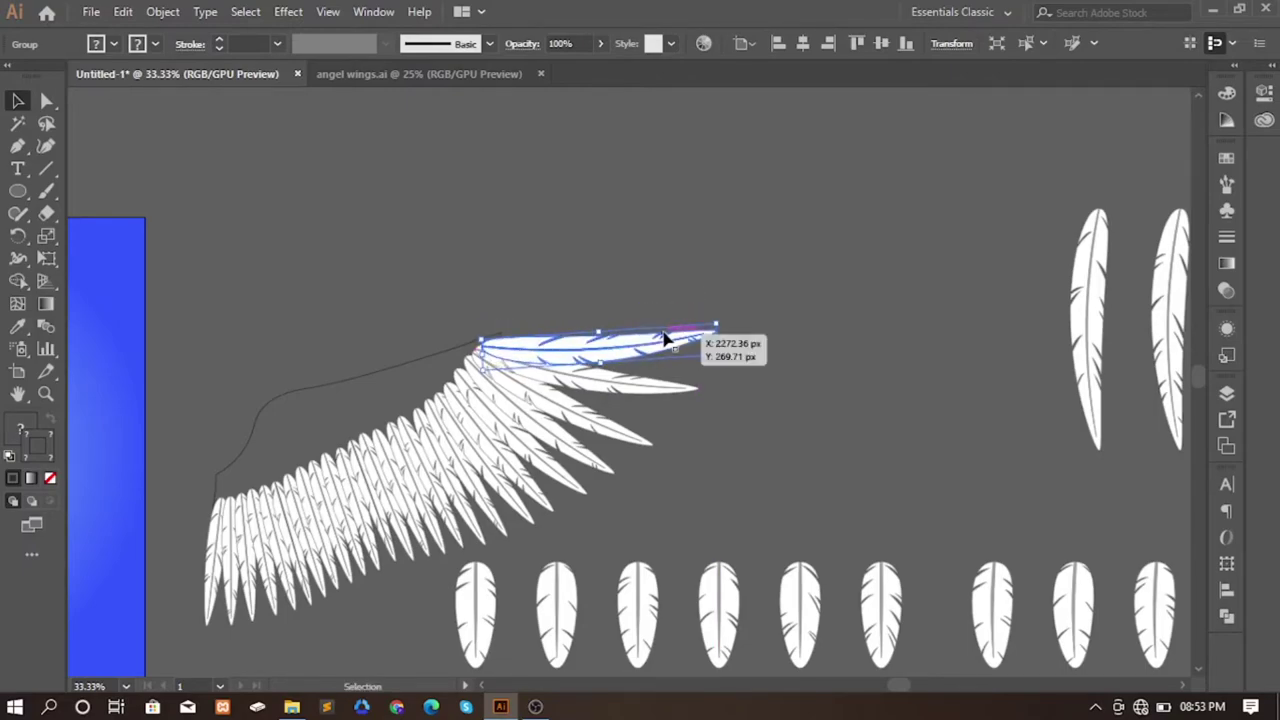
left_click_drag(709, 330, 712, 328)
- Rotate one more spare feather onto the wing's top edge
mouse_move(1086, 320)
left_mouse_down()
mouse_move(957, 352)
mouse_move(886, 350)
left_mouse_up()
mouse_move(900, 243)
left_mouse_down()
mouse_move(814, 380)
mouse_move(545, 330)
left_mouse_up()
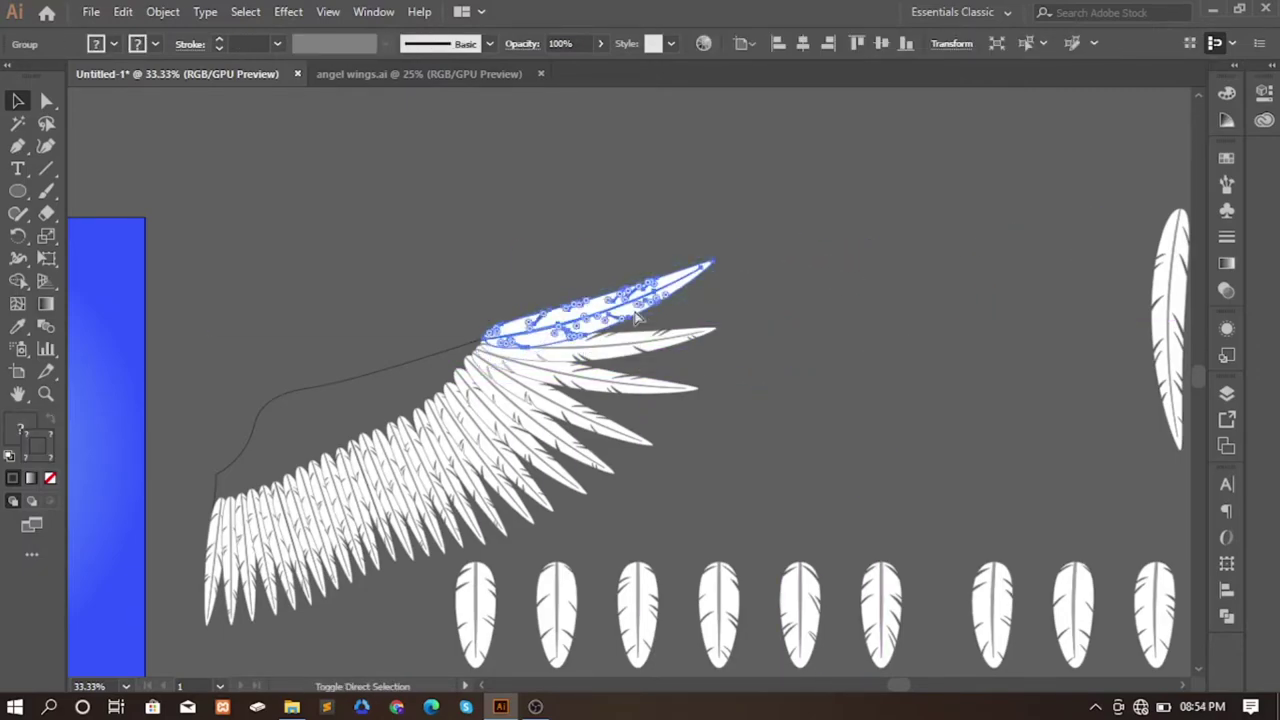
left_click(800, 400)
key("ctrl+minus")
left_click_drag(729, 468, 929, 380)
- Place a rounded feather at the top of the wing's left end and make it shorter and narrower
left_click(706, 471)
scroll(706, 471, "up", 1)
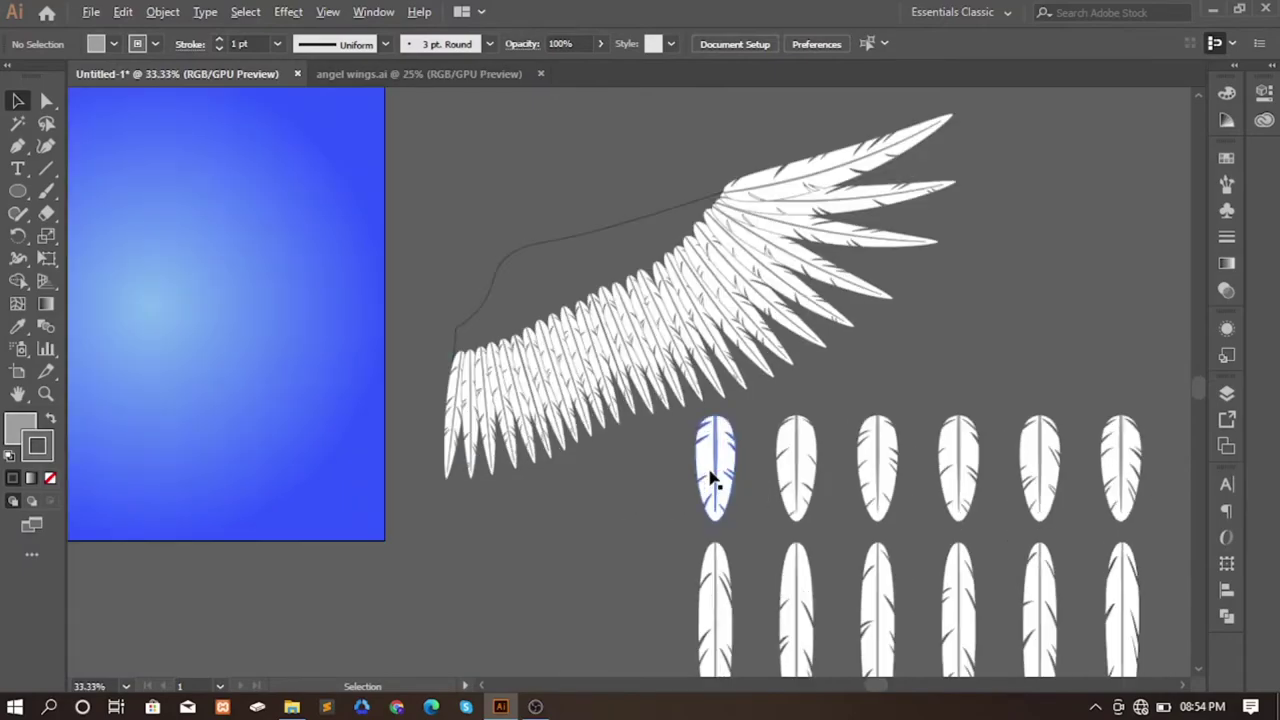
left_click_drag(706, 471, 471, 357)
scroll(471, 357, "down", 1)
left_click_drag(743, 231, 622, 398)
scroll(622, 400, "up", 1)
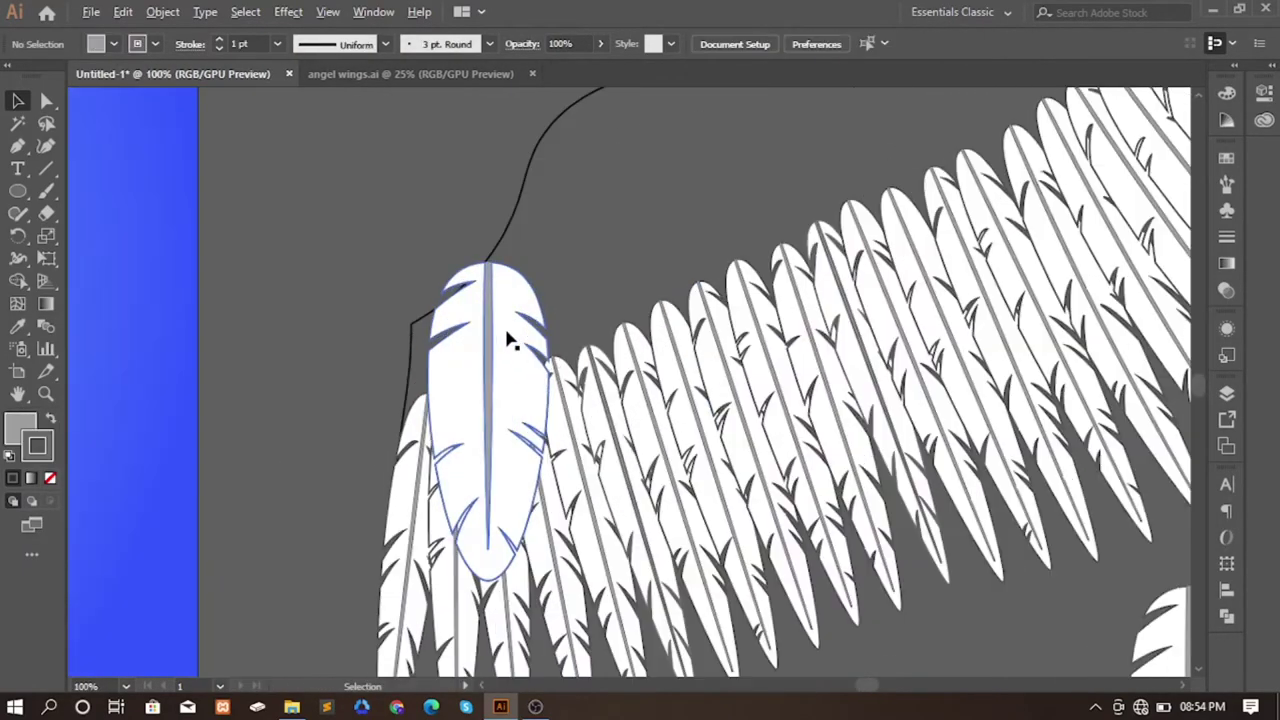
mouse_move(509, 343)
left_mouse_down()
mouse_move(450, 359)
mouse_move(445, 347)
left_mouse_up()
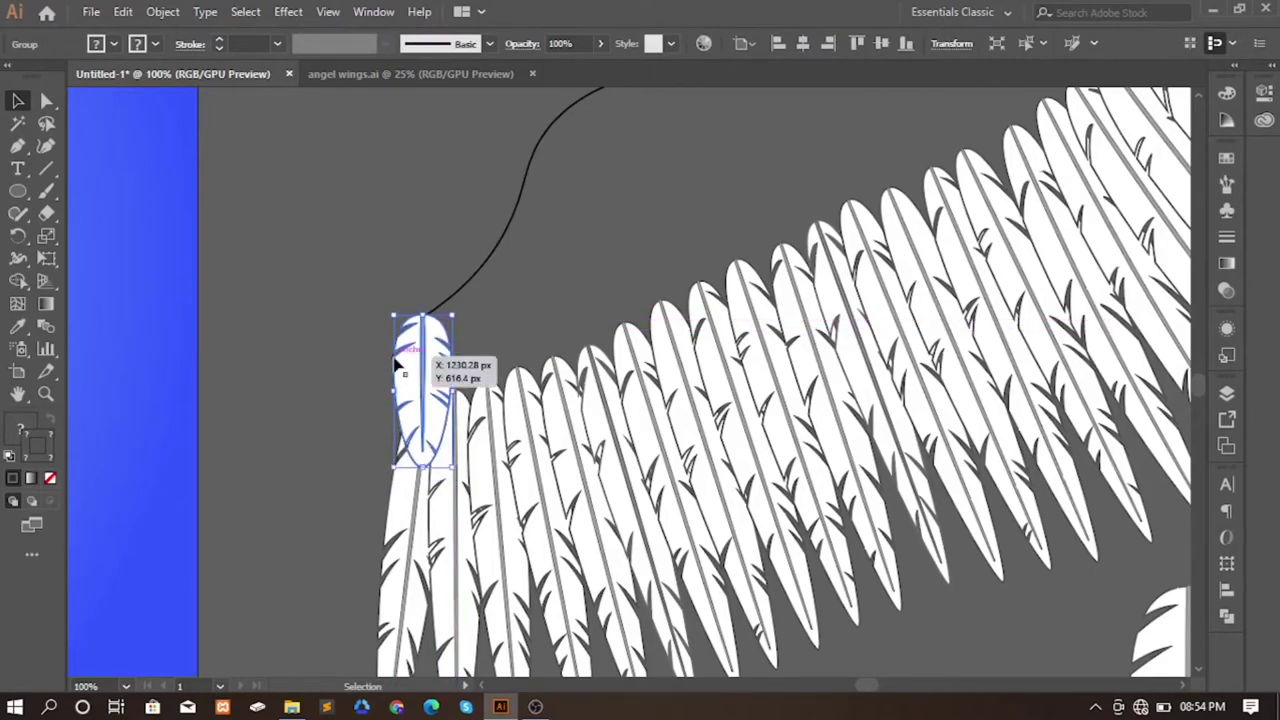
scroll(397, 367, "down", 1)
left_click(343, 303)
left_click_drag(343, 309, 345, 362)
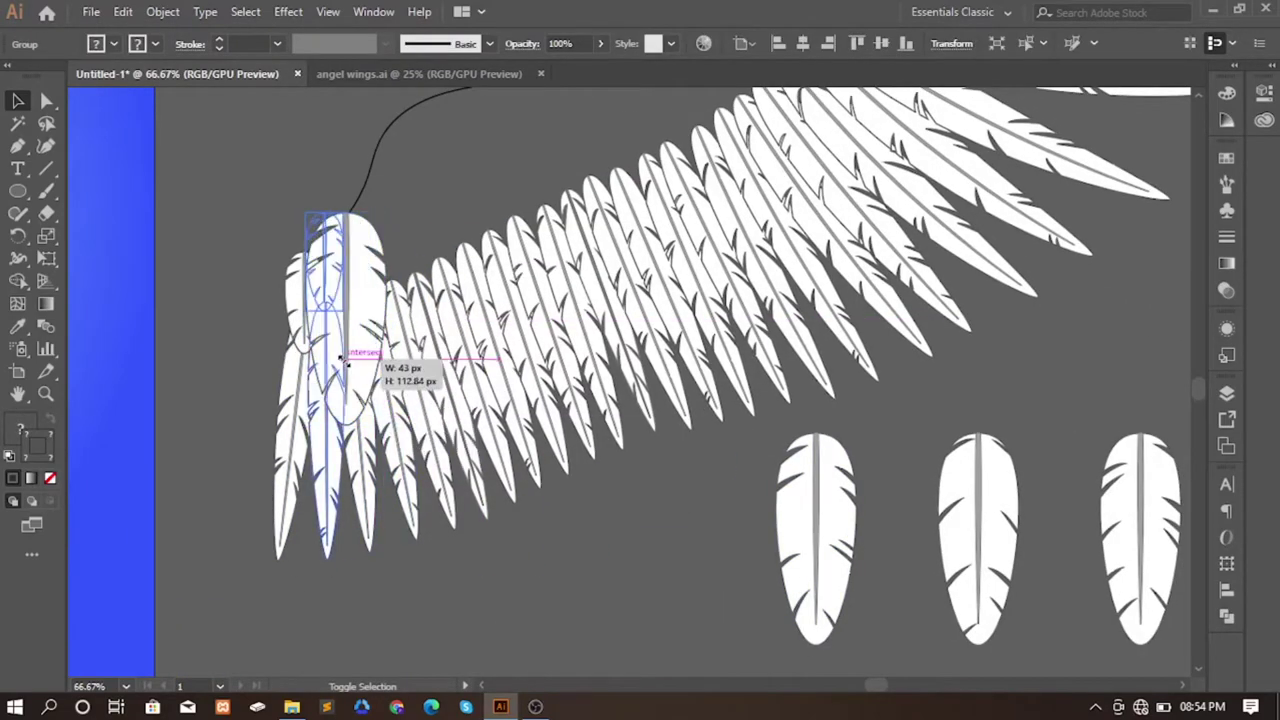
scroll(345, 362, "up", 2)
left_click_drag(394, 286, 386, 334)
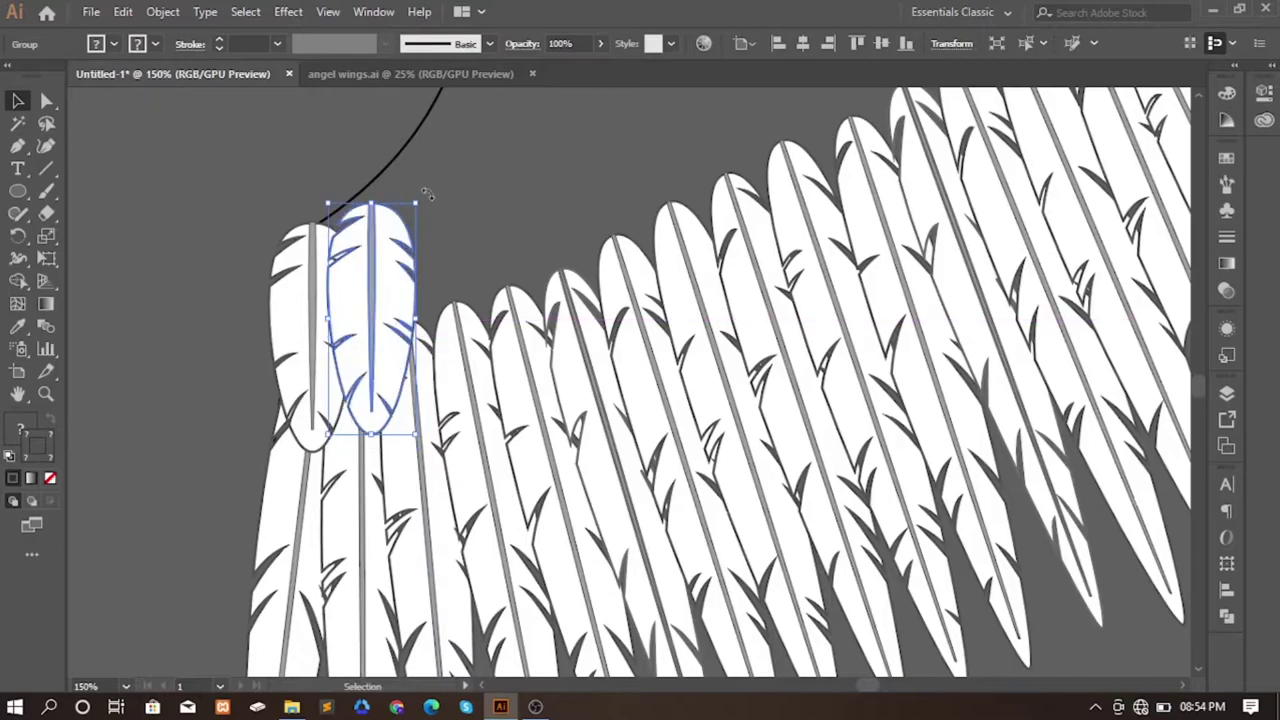
left_click(182, 277)
scroll(182, 277, "down", 3)
scroll(771, 528, "up", 1)
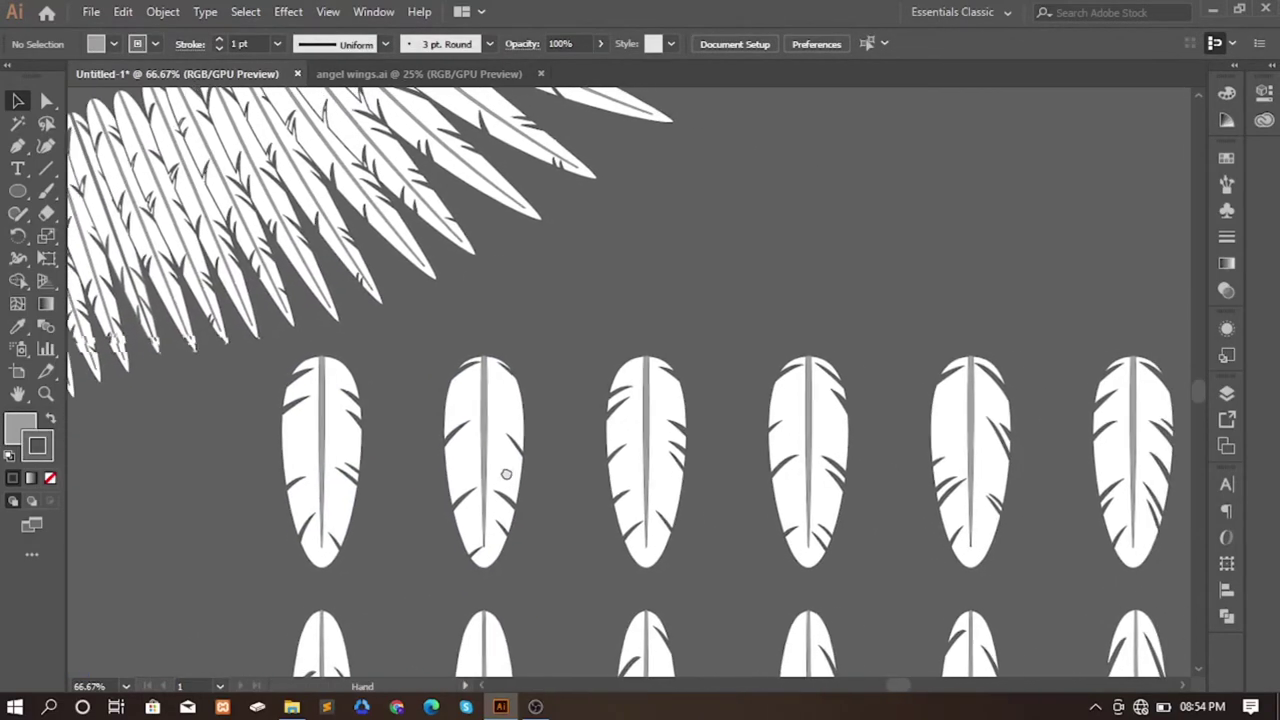
- Add a second rounded feather beside the first covert, shrunk and tilted
left_click_drag(506, 474, 924, 534)
left_click_drag(1029, 529, 366, 309)
scroll(366, 309, "up", 1)
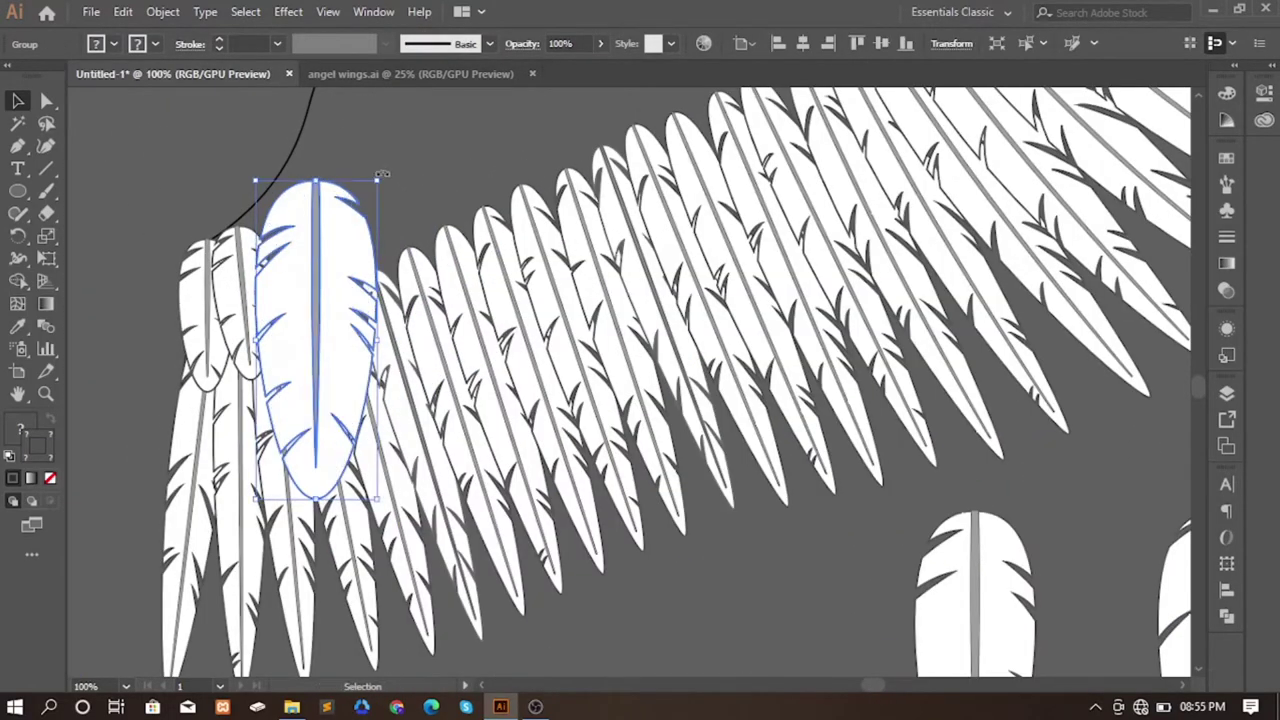
mouse_move(382, 174)
left_mouse_down()
mouse_move(306, 199)
mouse_move(298, 258)
left_mouse_up()
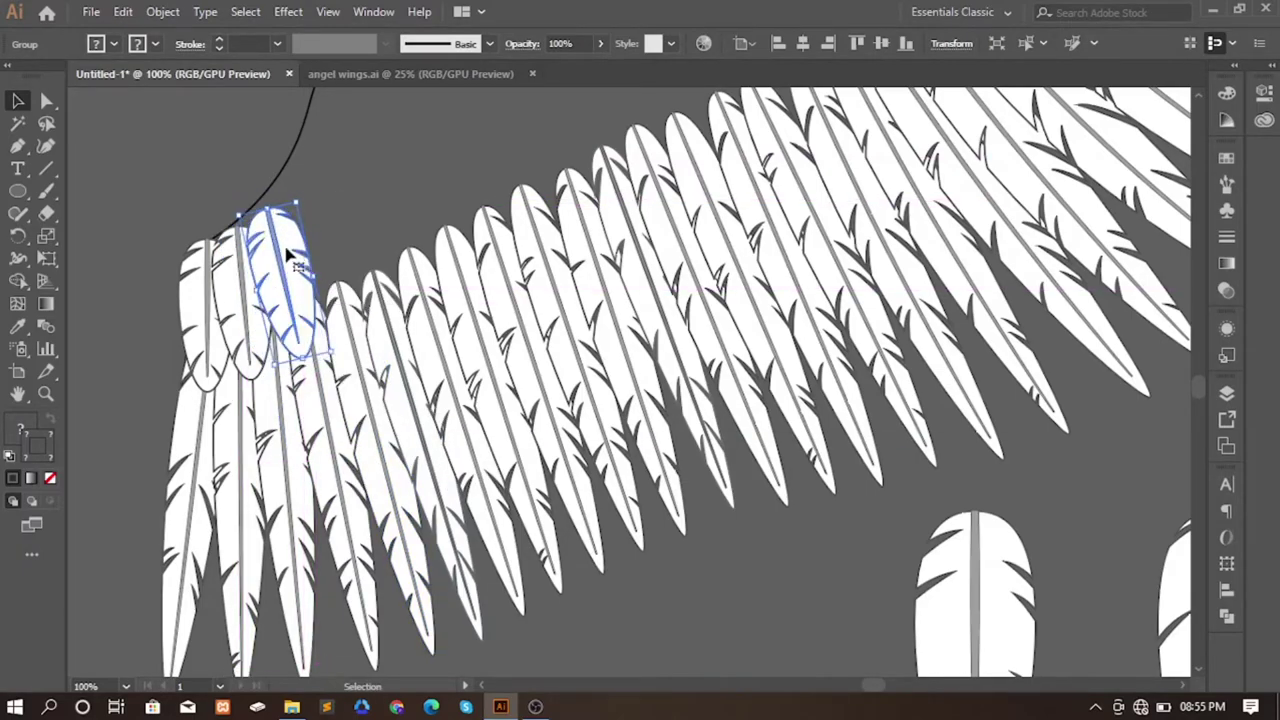
scroll(851, 558, "down", 1)
scroll(851, 558, "down", 1)
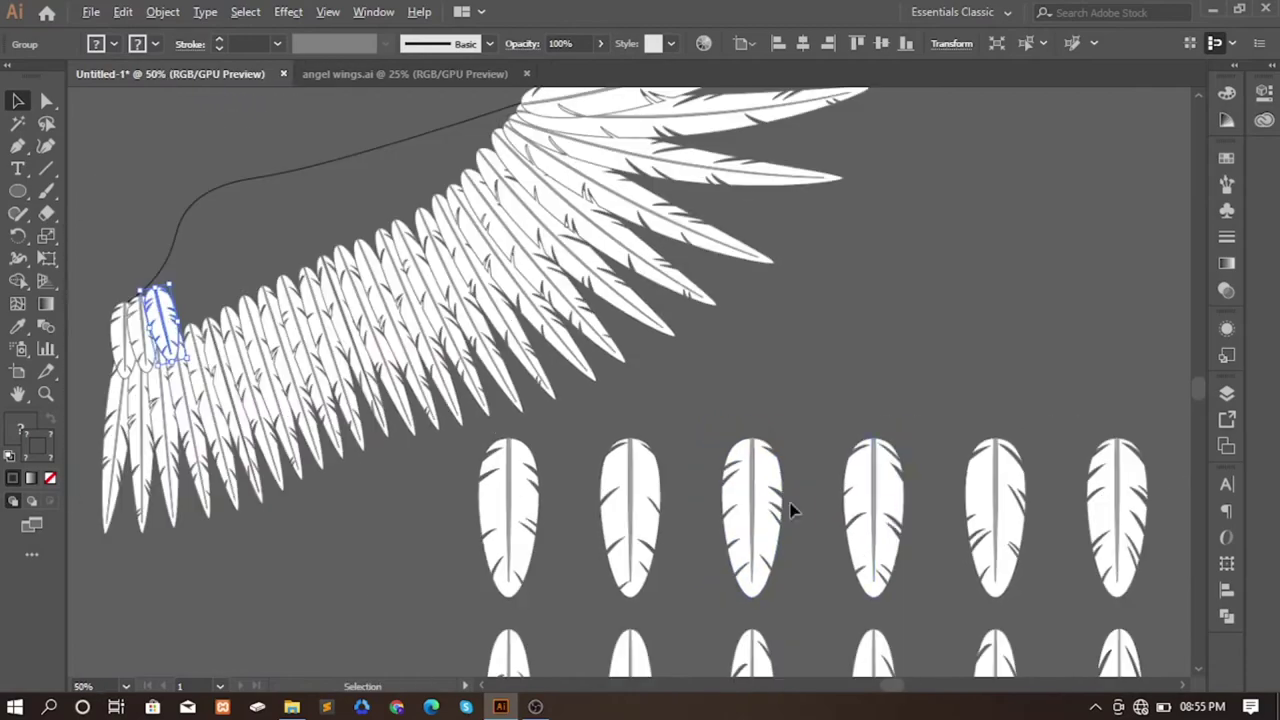
- Place a copy of the rounded feather at the wing's left end, shrunk and tilted
left_click_drag(786, 508, 240, 342)
scroll(172, 300, "up", 2)
mouse_move(566, 191)
left_mouse_down()
mouse_move(372, 342)
mouse_move(343, 512)
mouse_move(371, 462)
left_mouse_up()
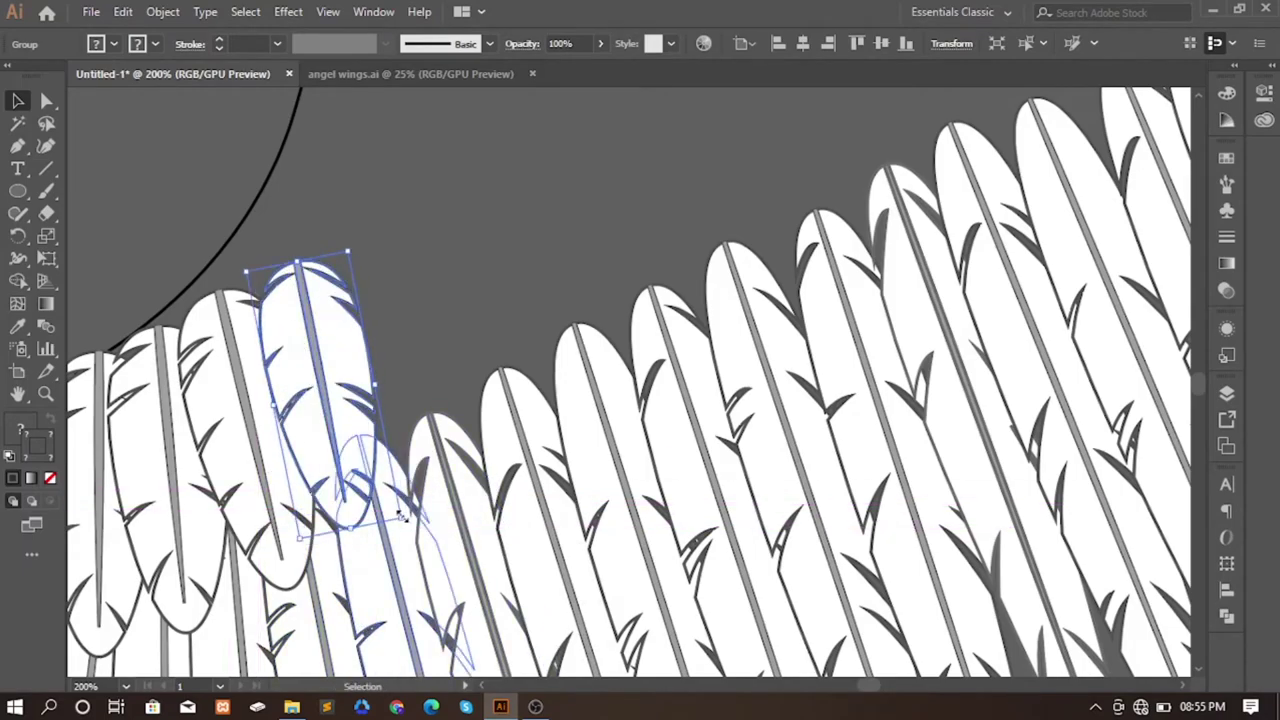
left_click_drag(391, 366, 401, 268)
scroll(401, 268, "down", 5)
scroll(491, 471, "down", 3)
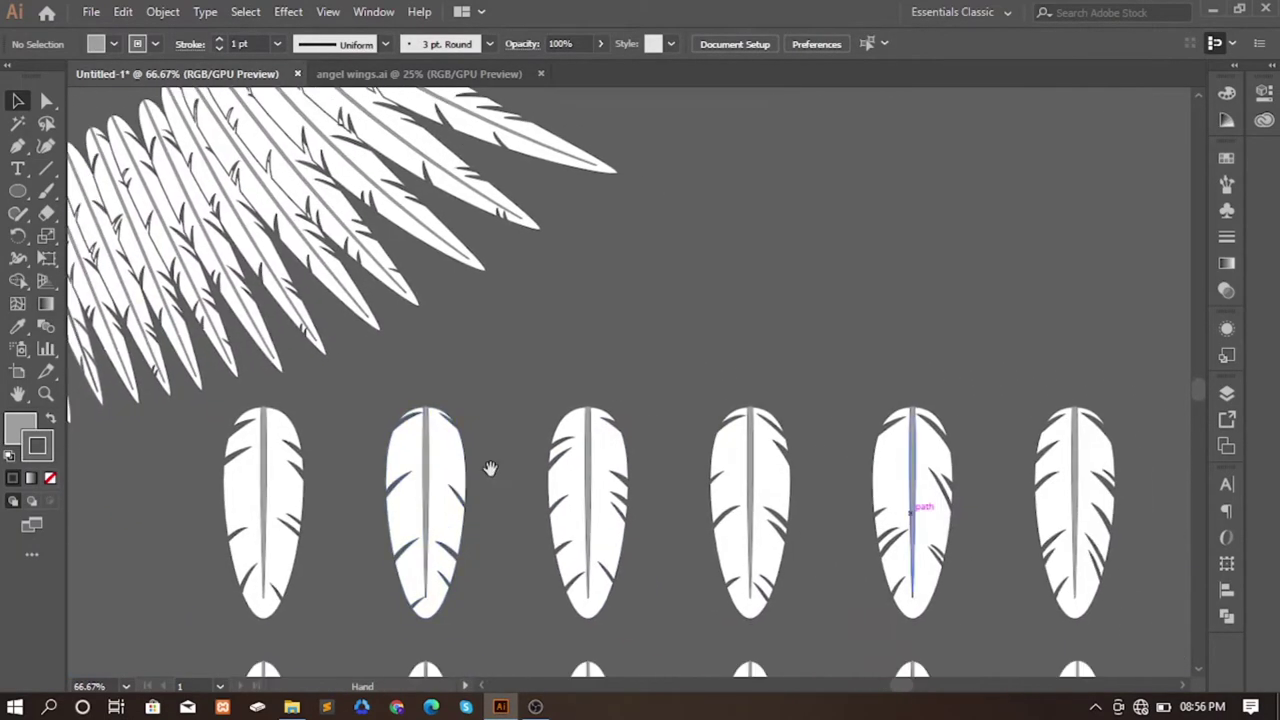
scroll(718, 345, "up", 2)
- Add another rounded covert feather on the wing's top edge and resize it to fit
left_click_drag(718, 345, 375, 480)
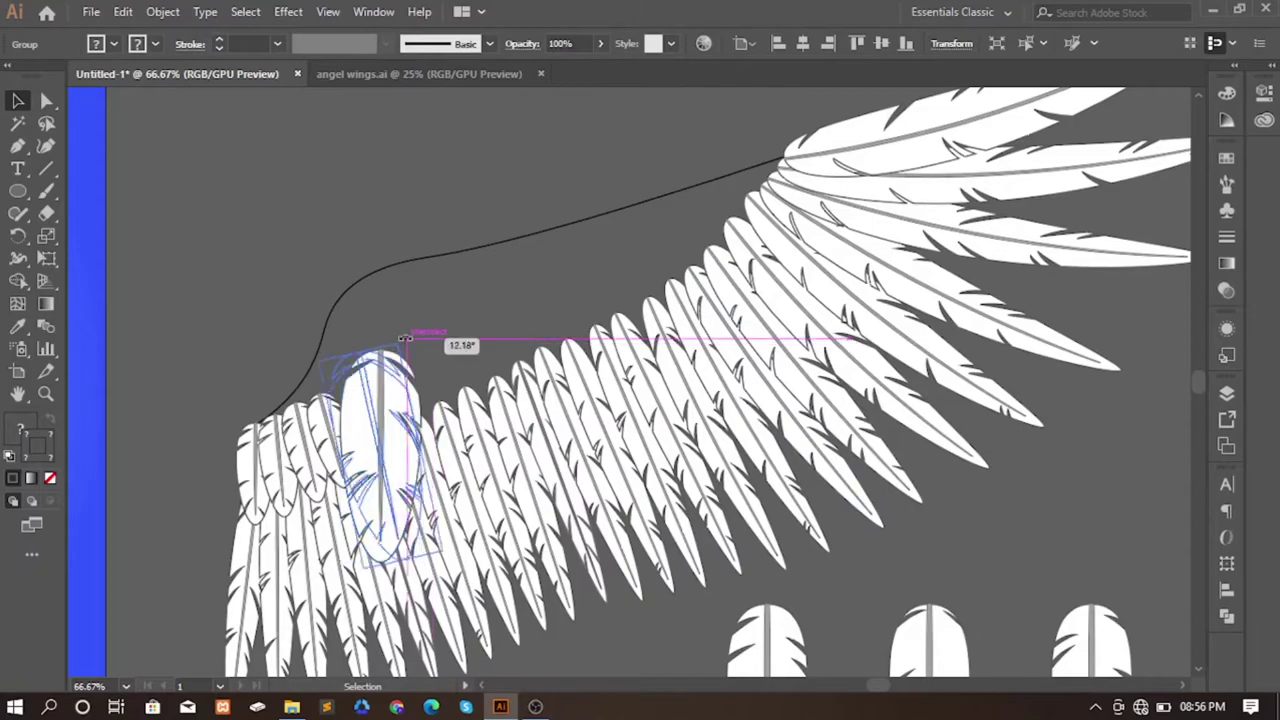
scroll(371, 400, "up", 1)
scroll(375, 480, "up", 2)
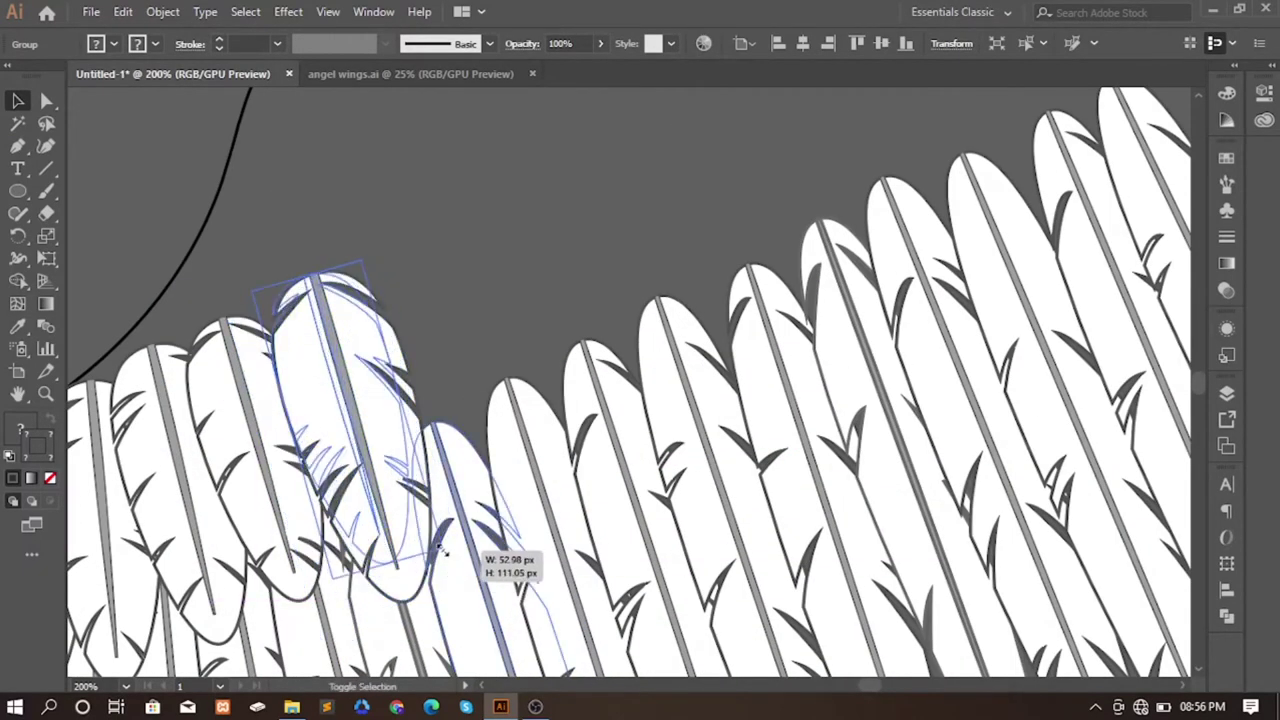
left_click_drag(375, 480, 343, 409)
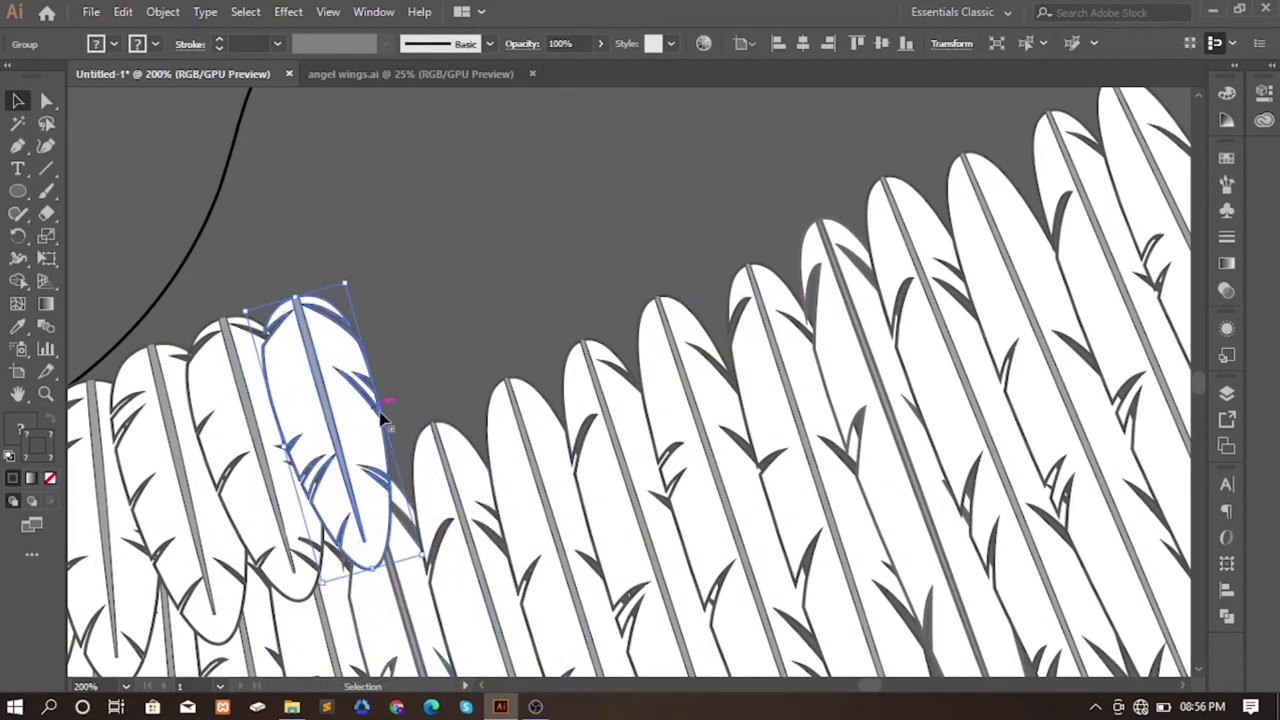
scroll(363, 429, "down", 2)
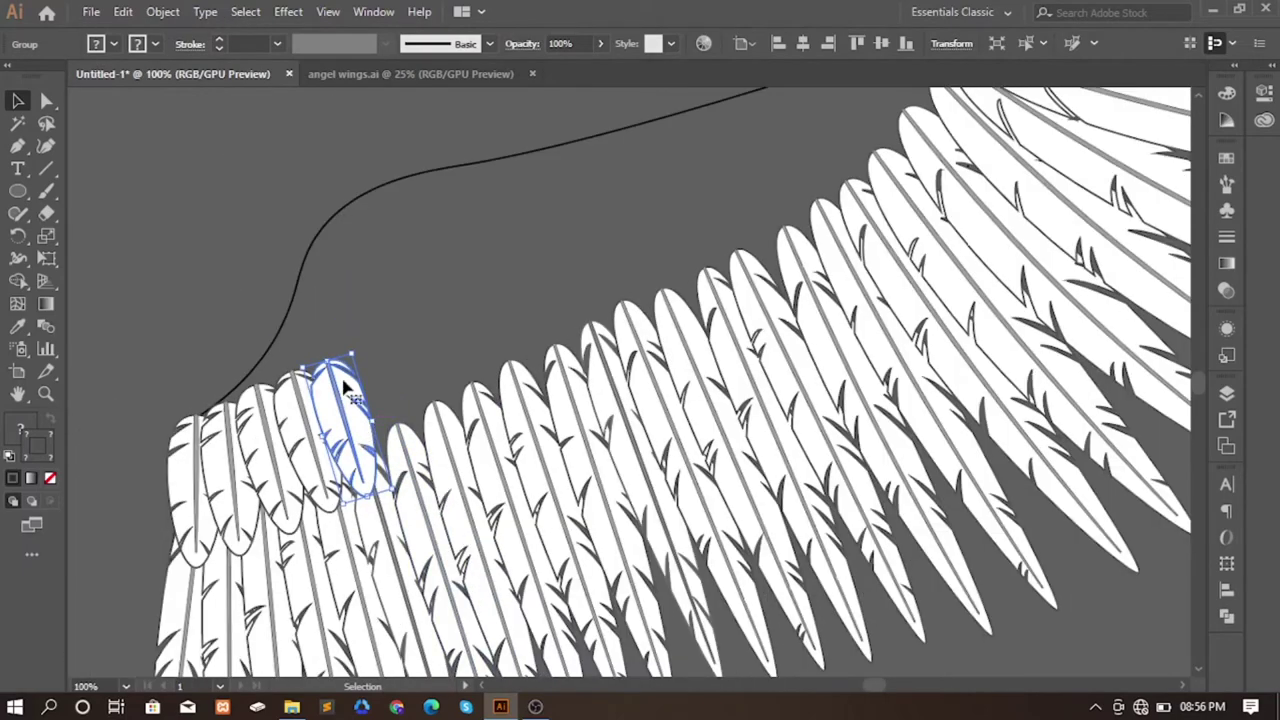
scroll(420, 366, "down", 2)
left_click(160, 205)
- Tilt the selected feather to lean left and shrink it among the coverts
key("ctrl+equal")
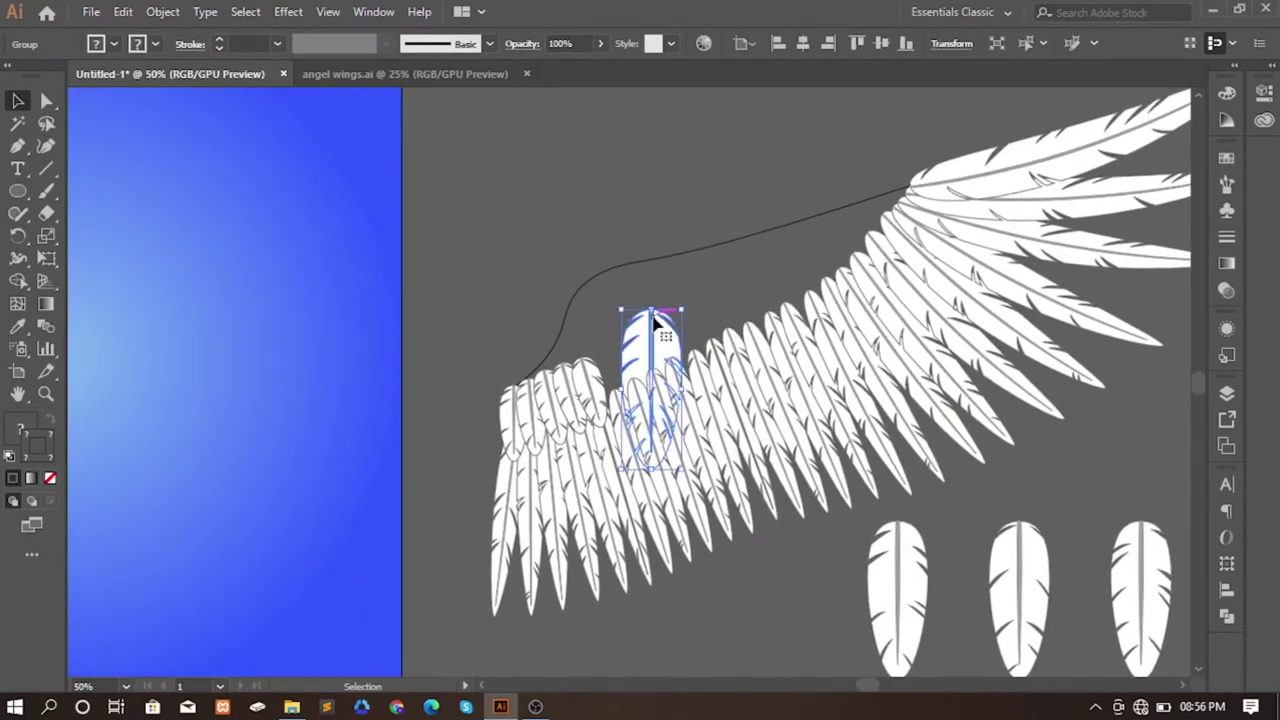
key("ctrl+equal")
left_click_drag(636, 297, 575, 285)
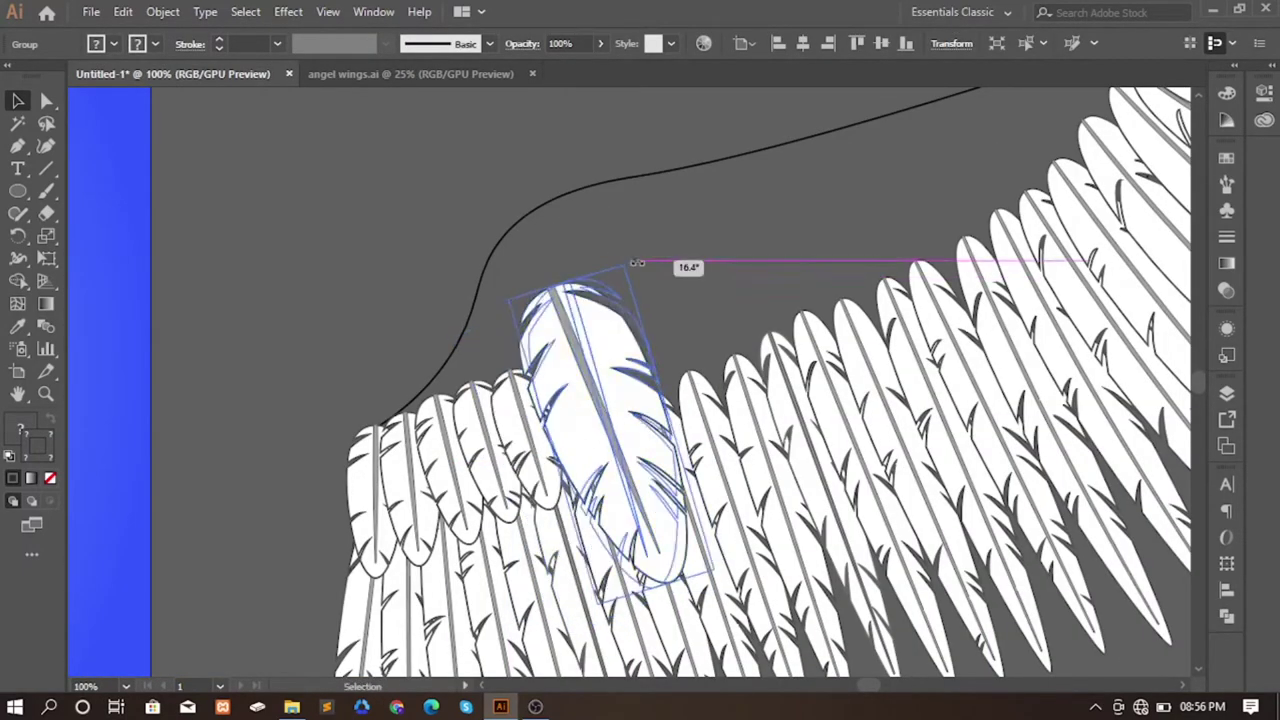
left_click_drag(665, 600, 615, 466)
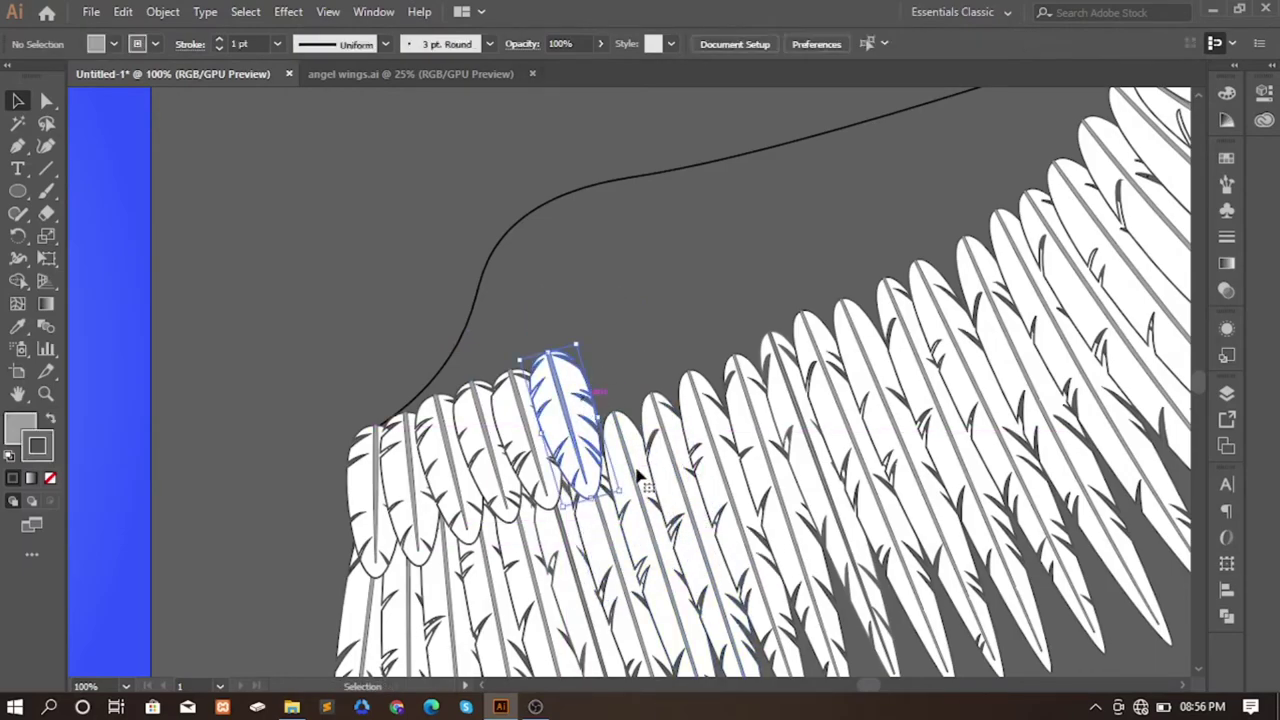
- Duplicate the small edge feather, then scale, rotate and move the copy onto the wing's top edge
left_click(623, 400)
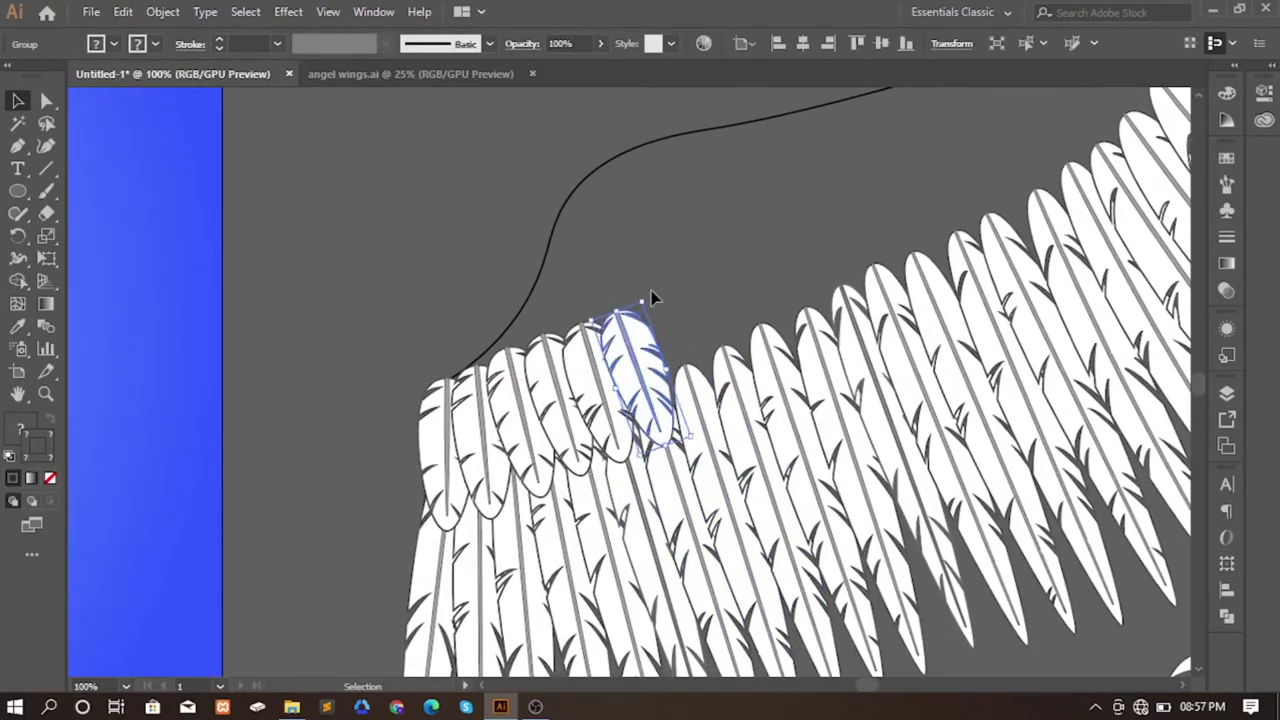
mouse_move(694, 294)
left_mouse_down()
mouse_move(670, 340)
mouse_move(686, 320)
left_mouse_up()
left_click_drag(690, 262, 663, 280)
left_click_drag(705, 425, 728, 416)
left_click_drag(617, 291, 700, 410)
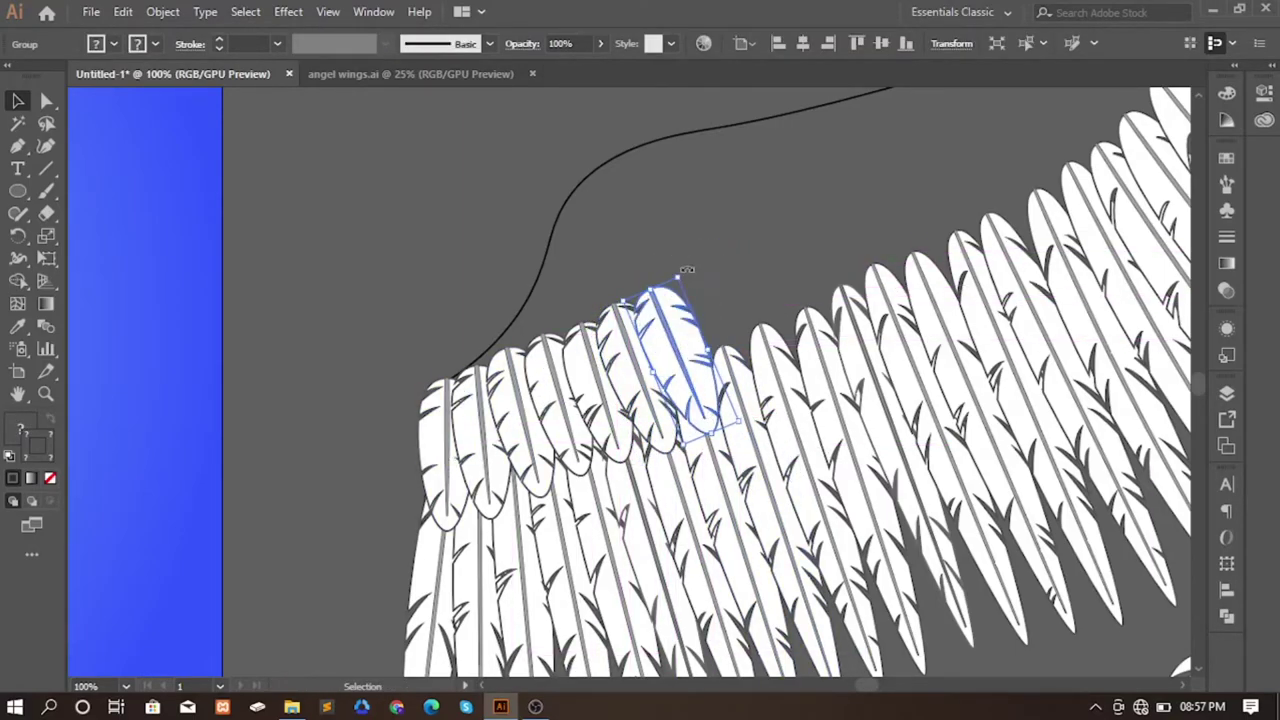
left_click_drag(680, 320, 717, 295)
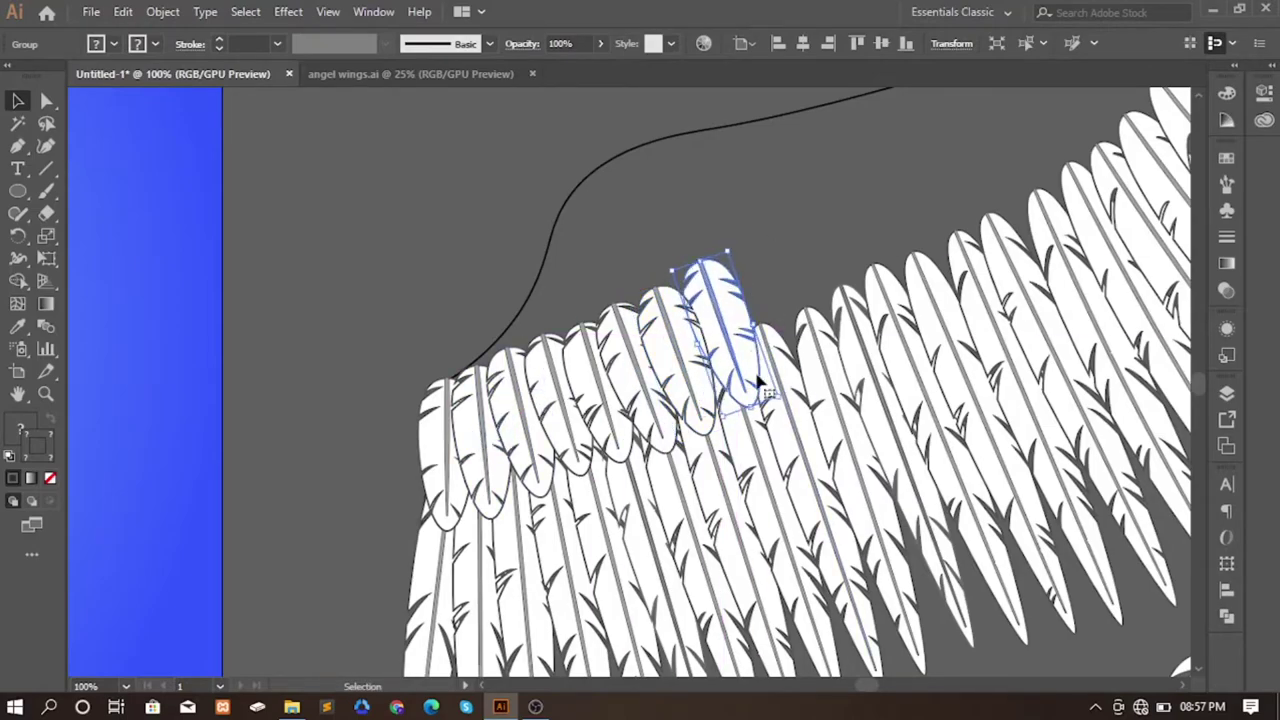
mouse_move(757, 383)
left_mouse_down()
mouse_move(765, 397)
mouse_move(775, 365)
left_mouse_up()
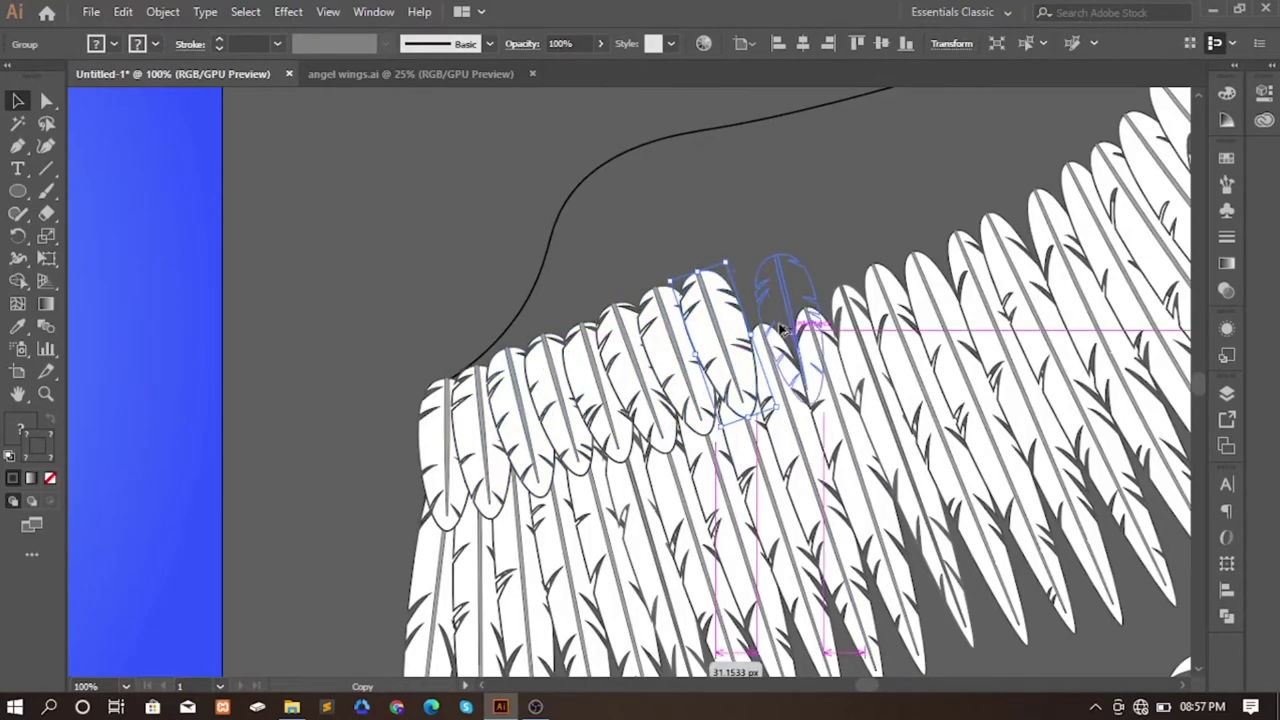
left_click_drag(772, 224, 785, 280)
- Move two more small feathers up along the top edge, rotating each to follow the curve
scroll(633, 296, "right", 3)
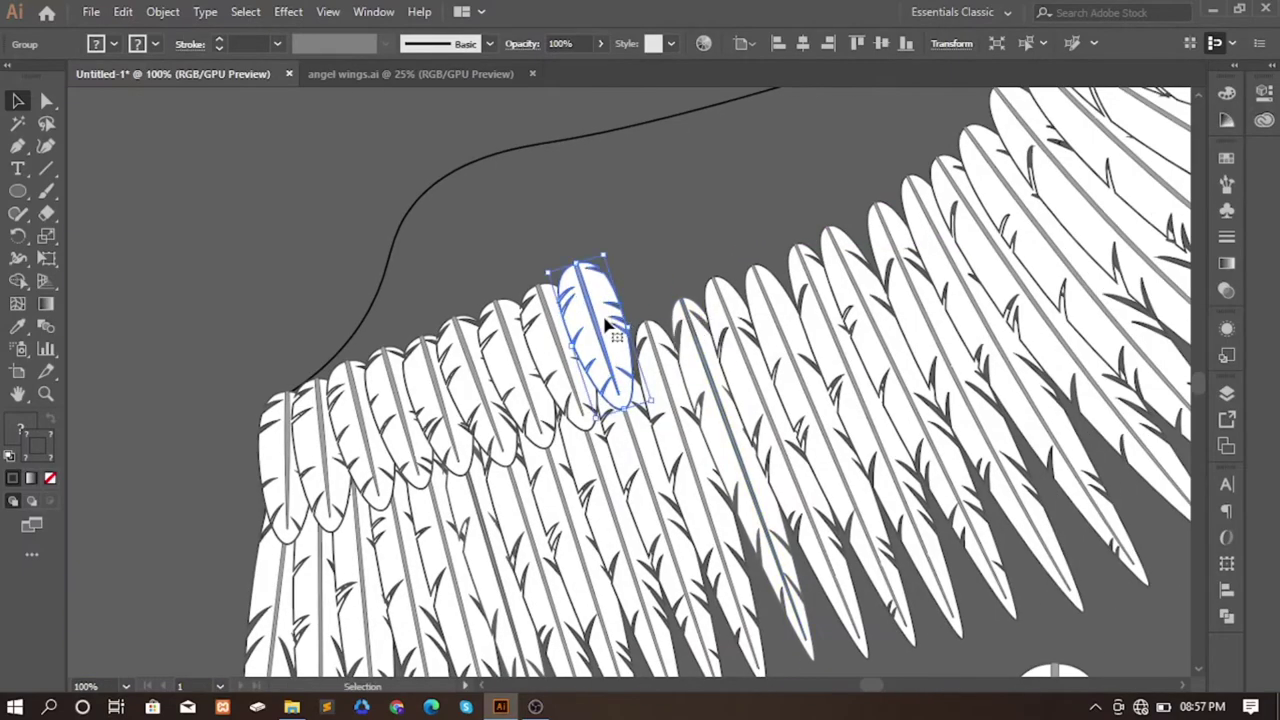
left_click_drag(433, 414, 637, 317)
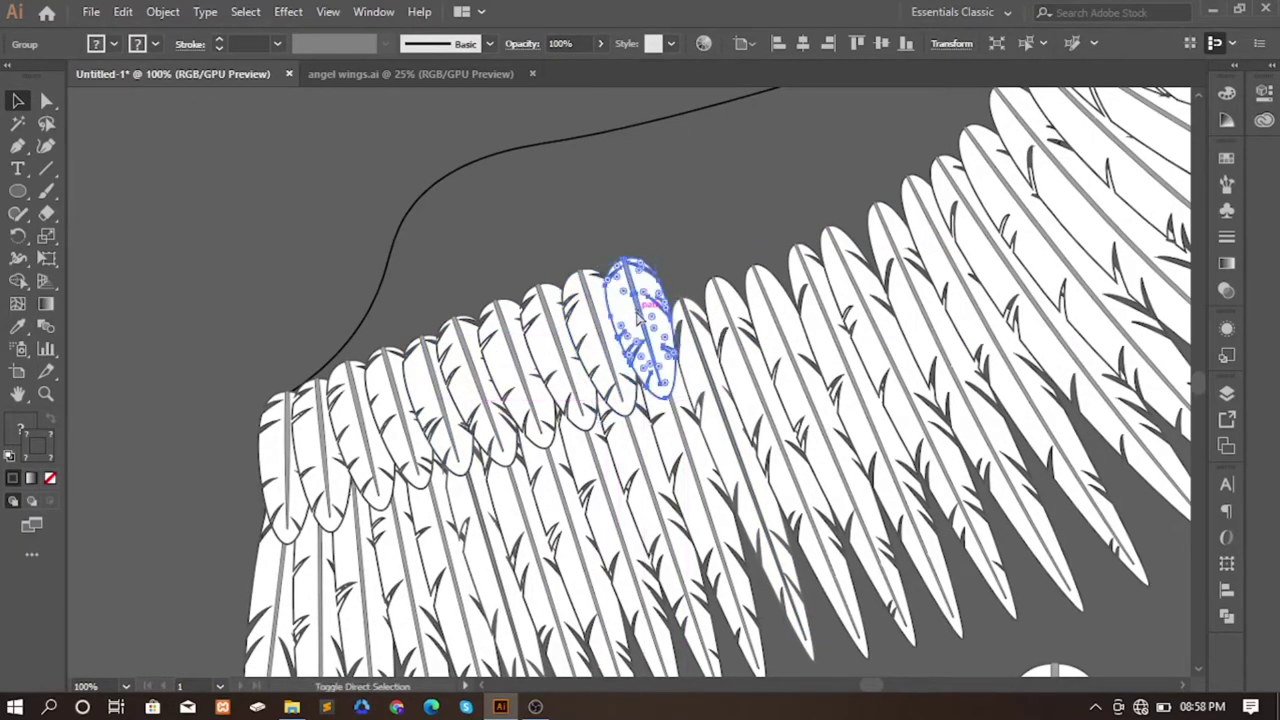
left_click_drag(655, 237, 620, 258)
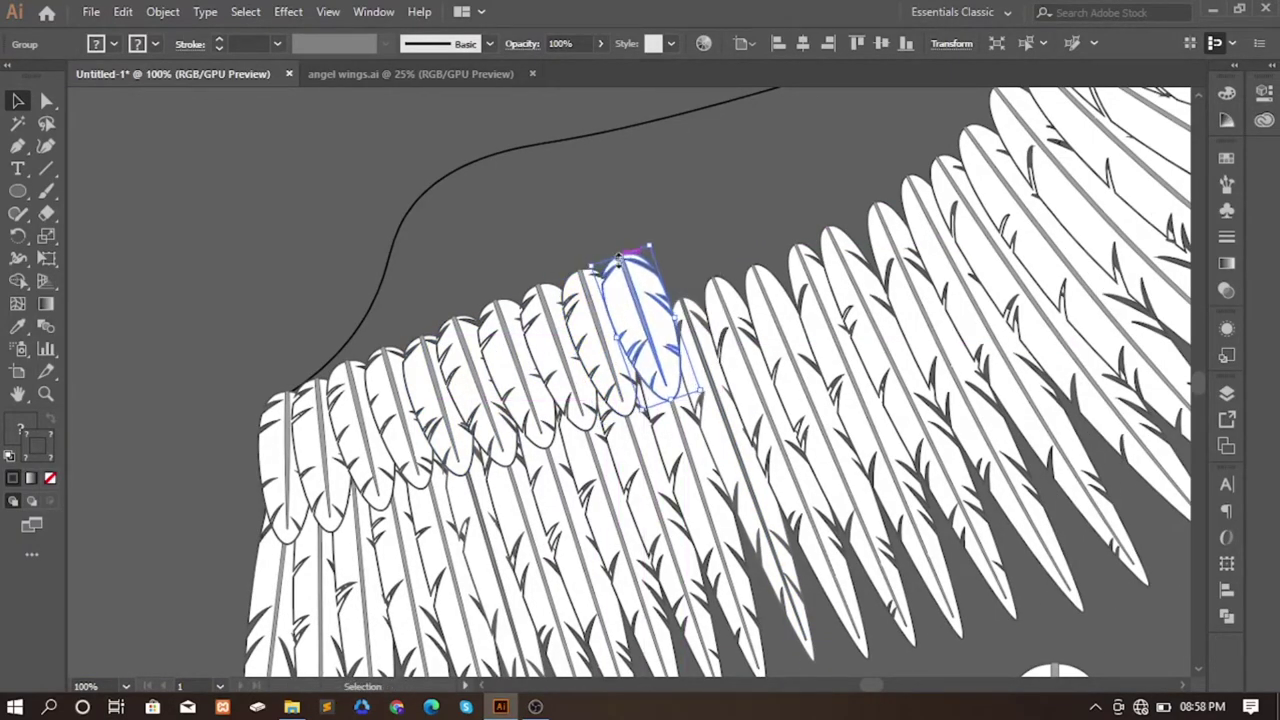
left_click_drag(592, 309, 652, 289)
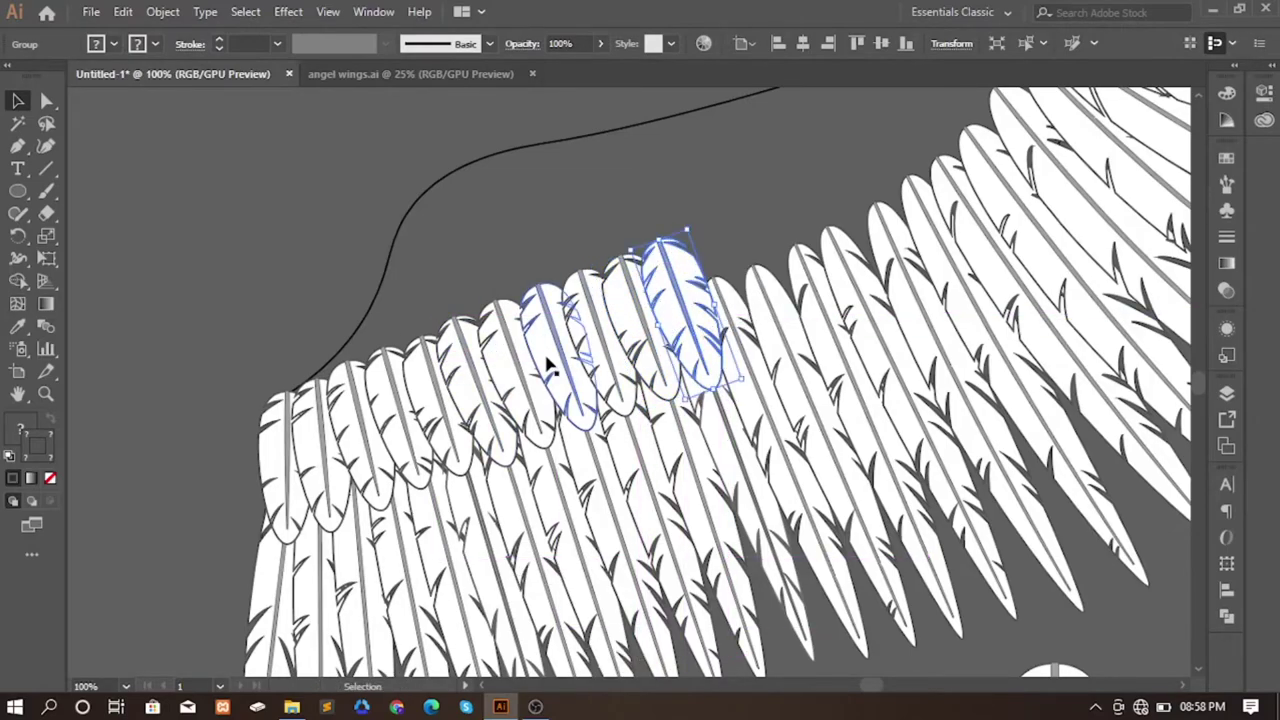
left_click_drag(508, 385, 721, 303)
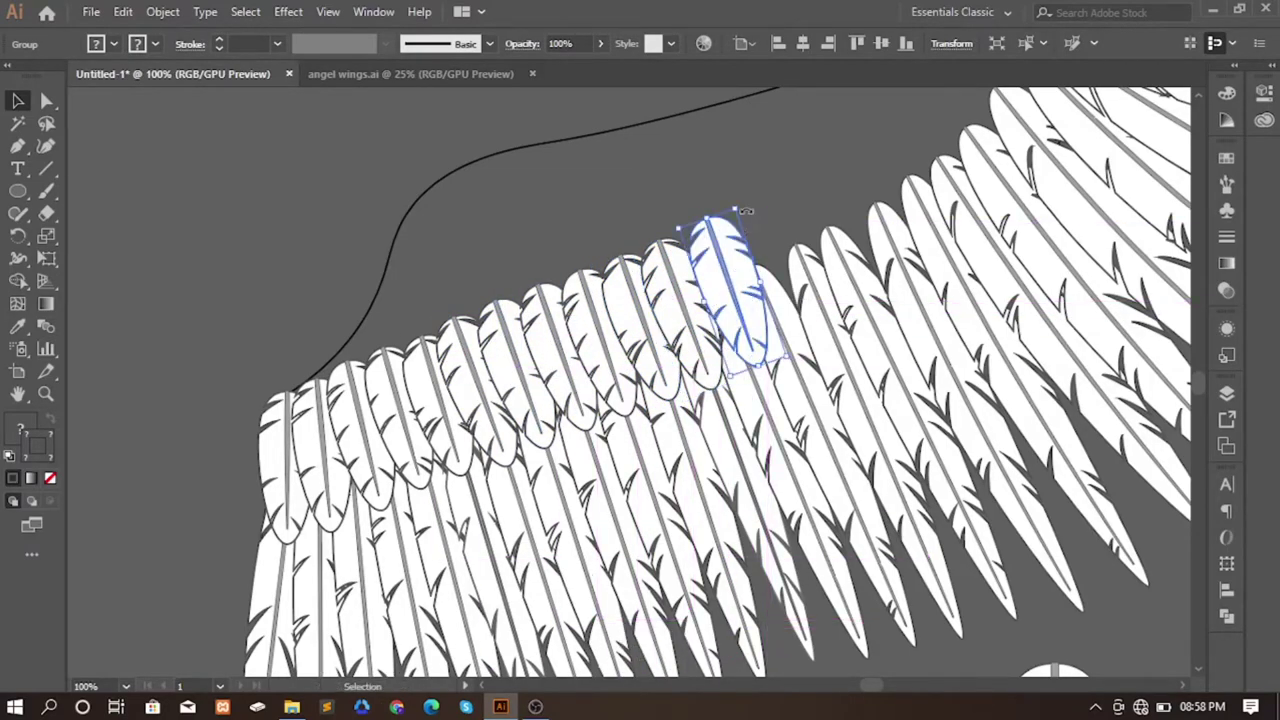
left_click_drag(746, 211, 738, 205)
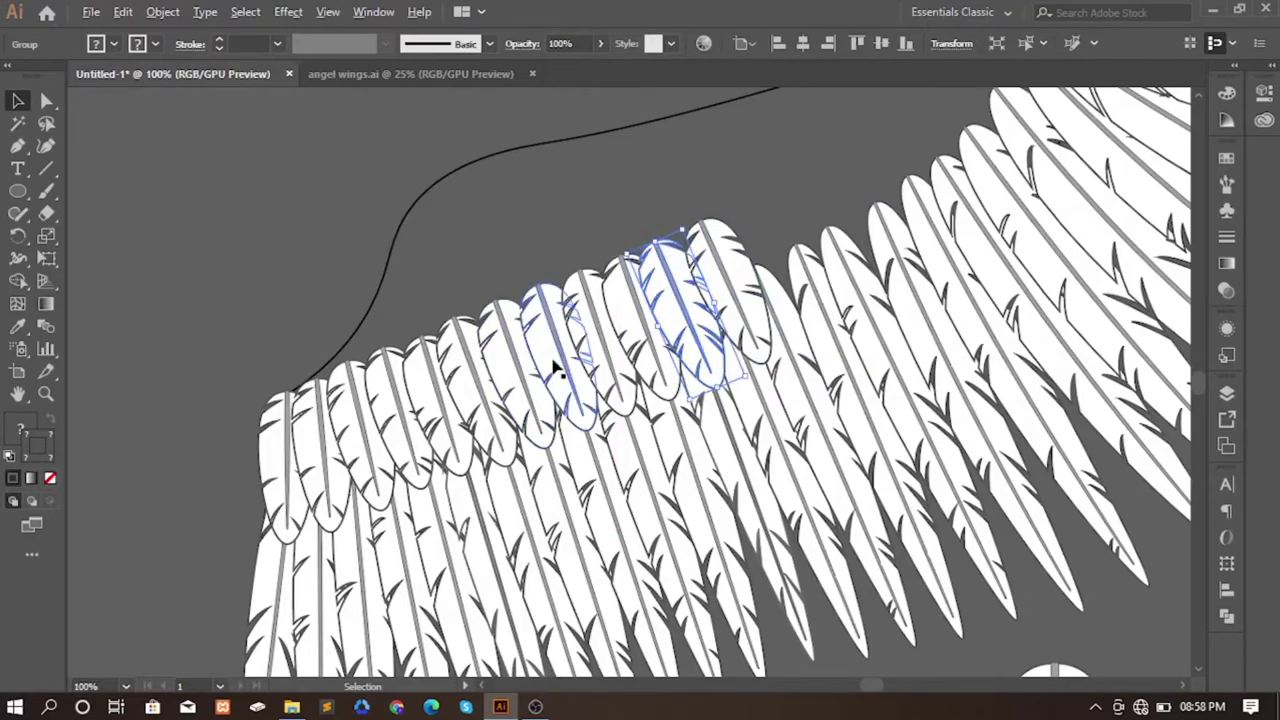
mouse_move(623, 248)
left_mouse_down()
mouse_move(686, 352)
mouse_move(737, 318)
left_mouse_up()
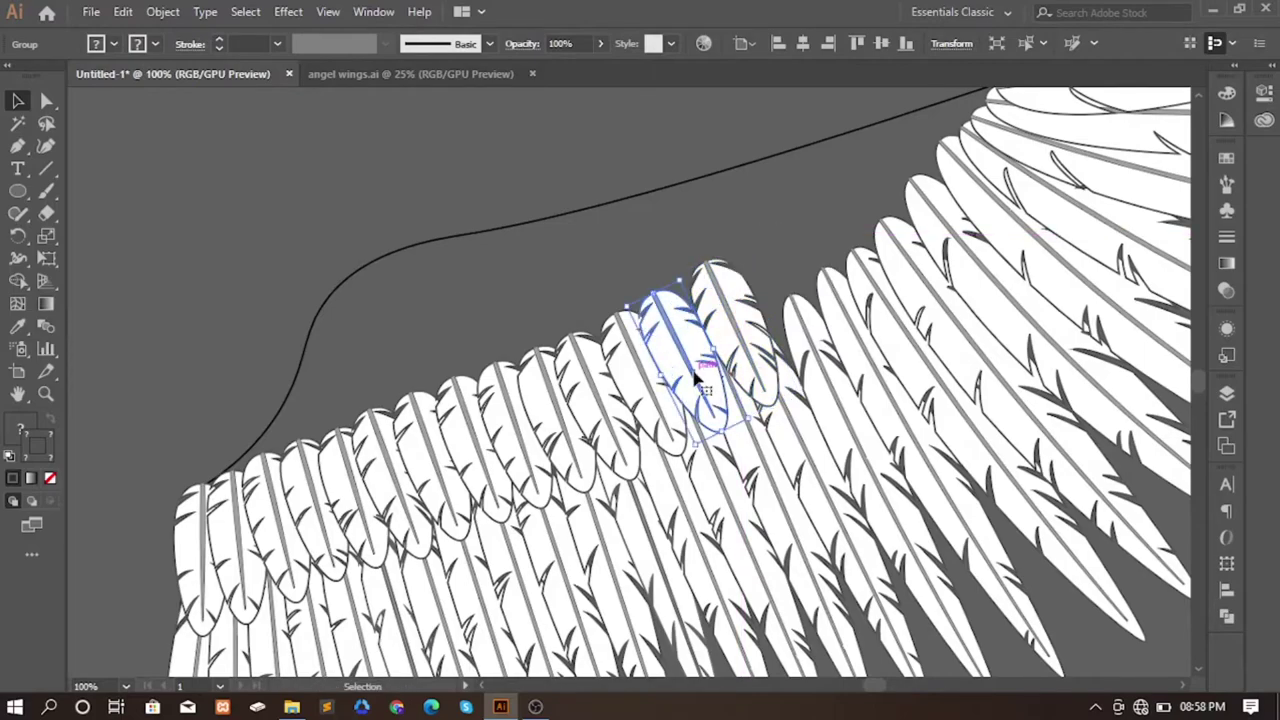
left_click_drag(697, 378, 737, 323)
- Bring the row of six spare small feathers near the wing
key("ctrl+shift+a")
key("ctrl+minus")
key("ctrl+minus")
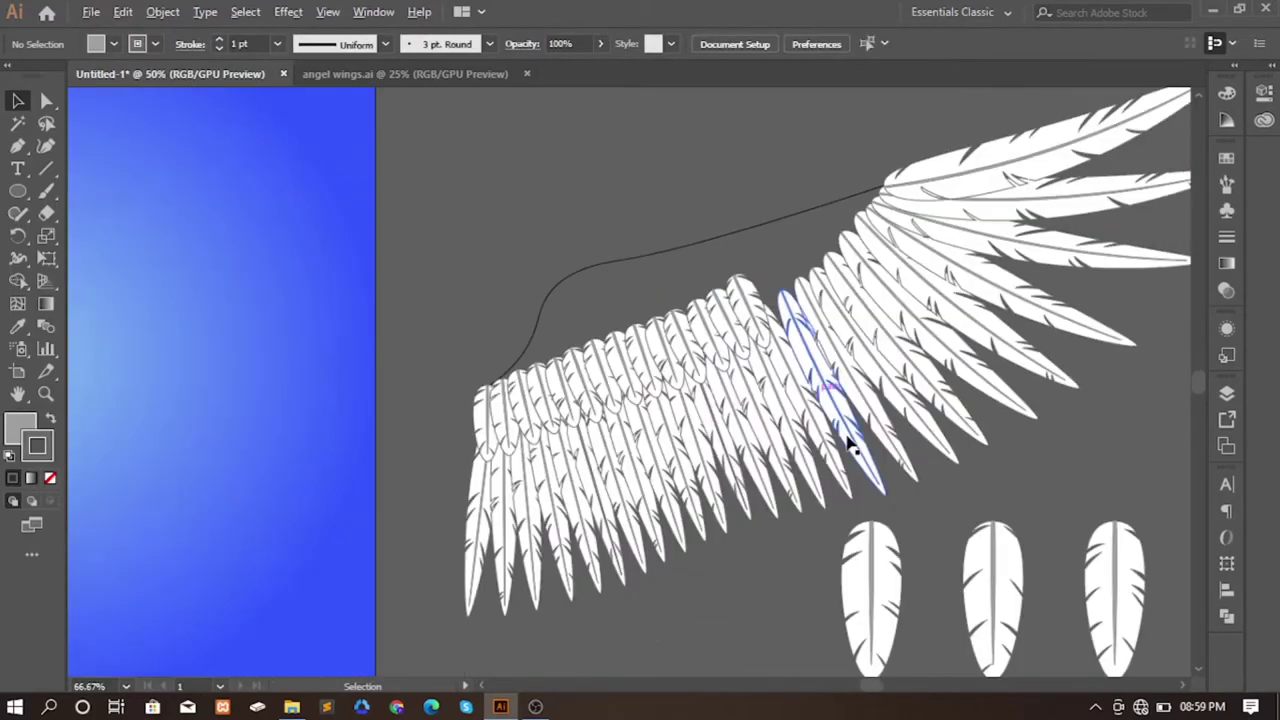
key("ctrl+minus")
key("ctrl+minus")
left_click_drag(714, 346, 598, 251)
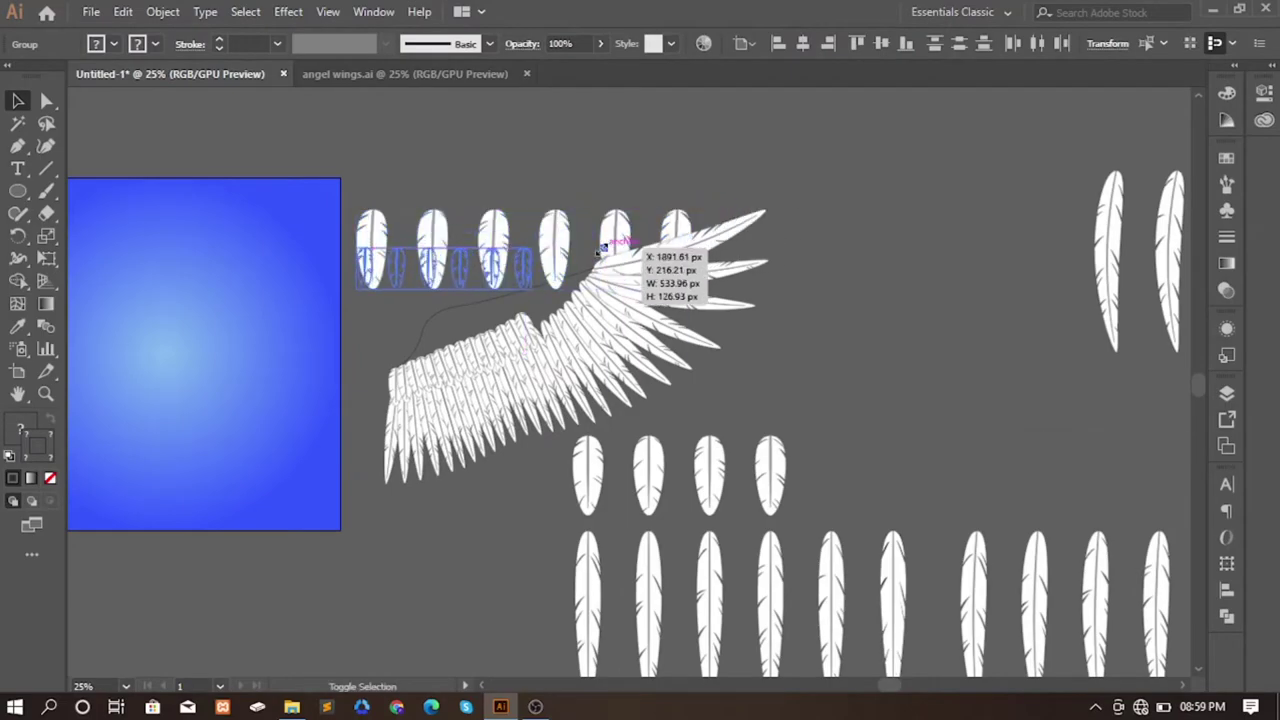
- Place two small feathers onto the wing's top curve, rotating each to follow the edge
key("ctrl+plus")
key("ctrl+plus")
key("ctrl+plus")
key("ctrl+plus")
key("ctrl+minus")
mouse_move(262, 232)
left_mouse_down()
mouse_move(744, 223)
mouse_move(766, 250)
mouse_move(718, 348)
left_mouse_up()
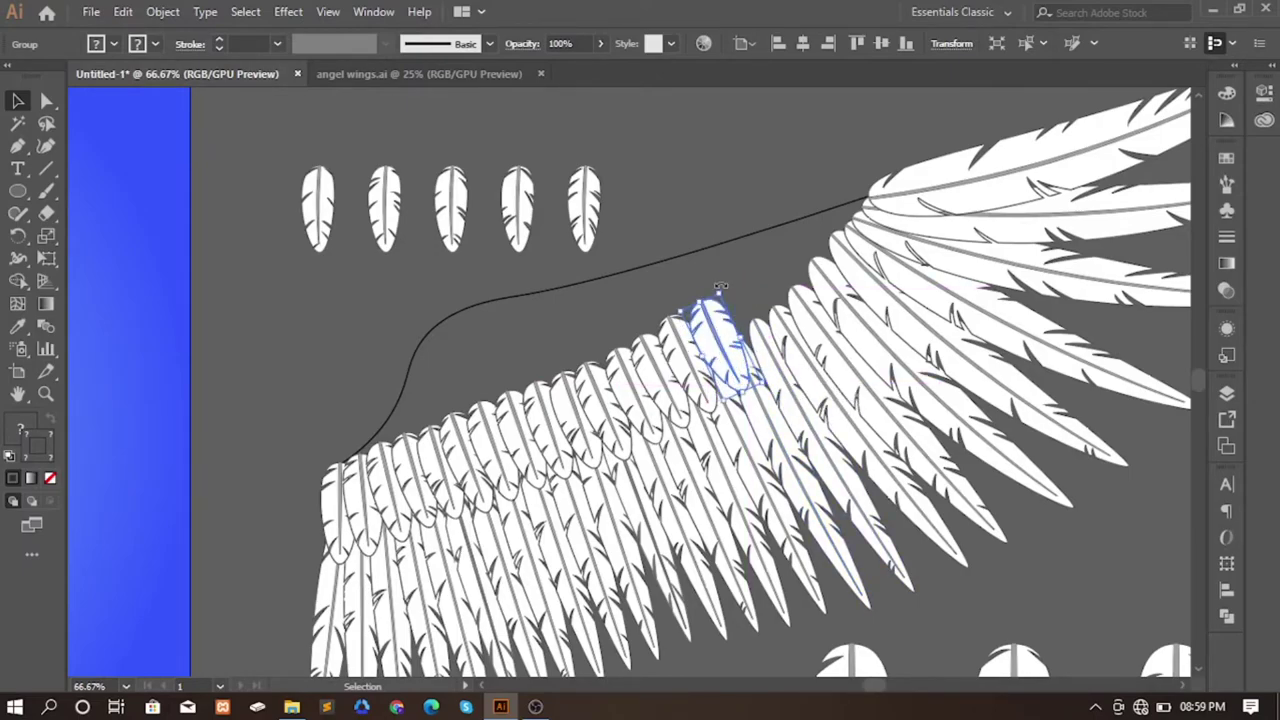
left_click_drag(720, 287, 737, 277)
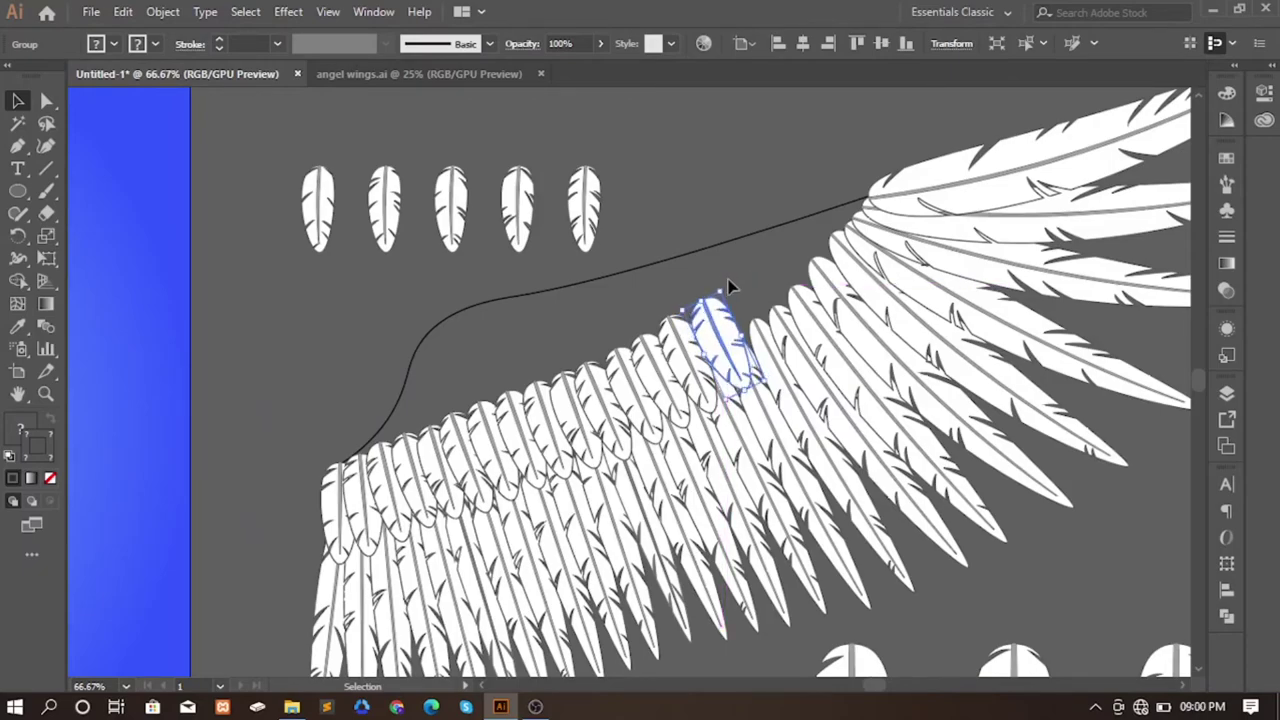
left_click(728, 285)
left_click_drag(697, 193, 745, 278)
left_click_drag(733, 240, 688, 258)
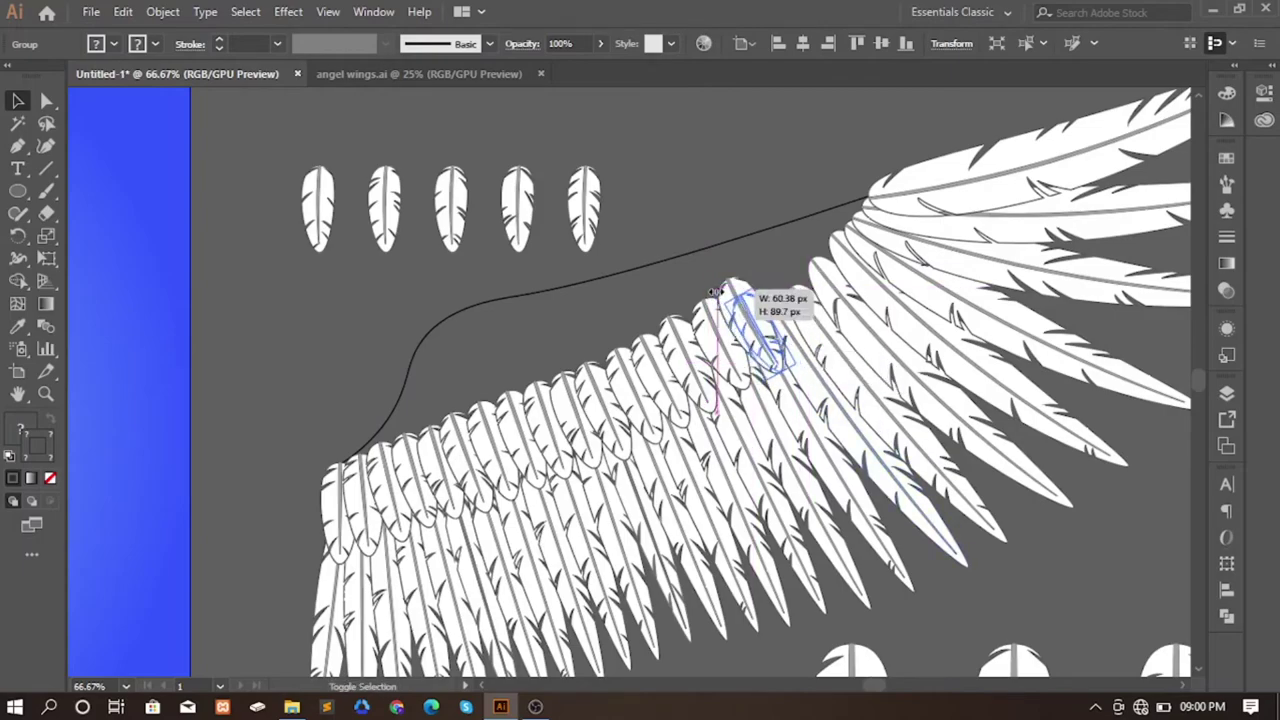
mouse_move(714, 291)
left_mouse_down()
mouse_move(790, 355)
mouse_move(752, 338)
left_mouse_up()
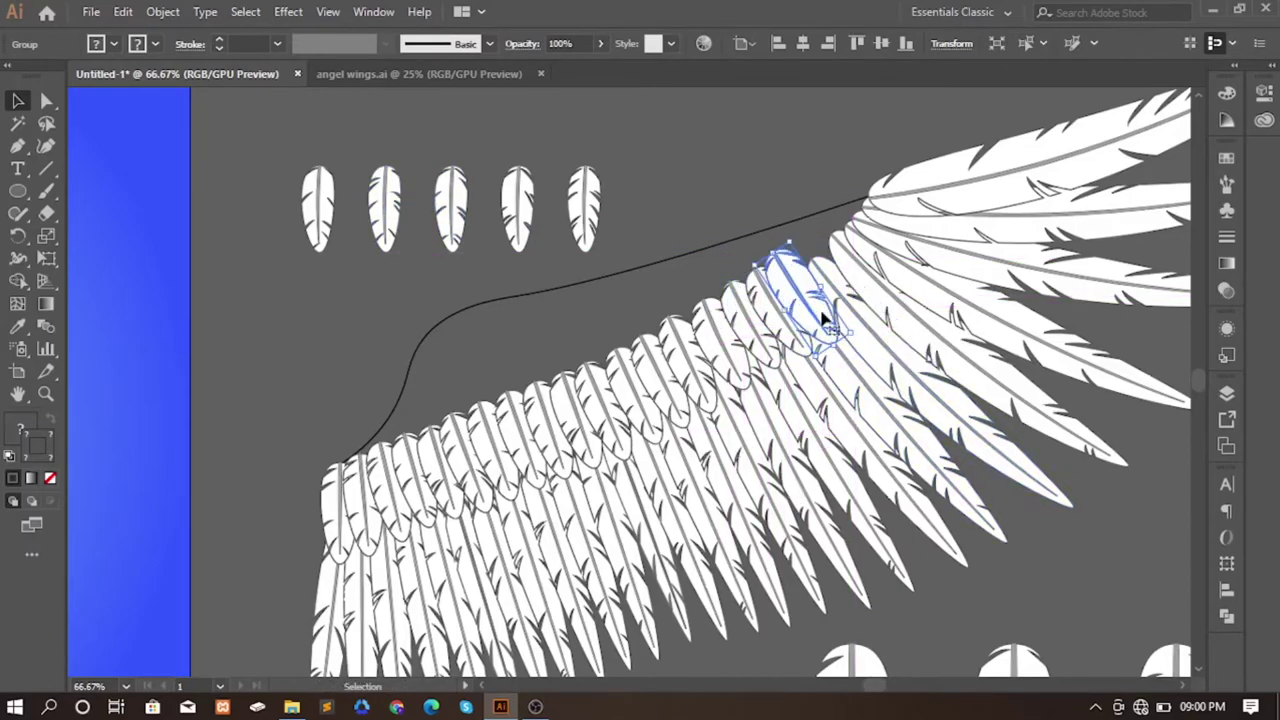
- Bring a spare small feather onto the wing, scaling it and sliding it along the top curve
left_click(686, 286)
left_click_drag(585, 236, 555, 242)
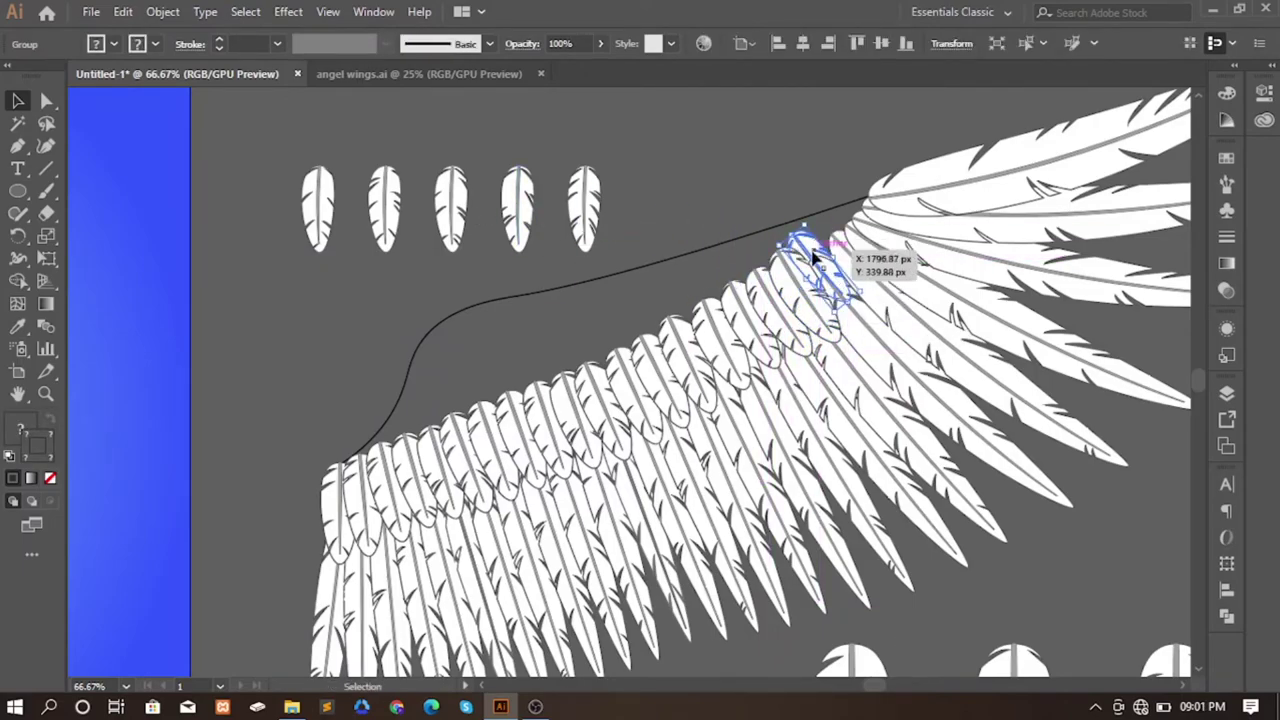
left_click_drag(855, 304, 876, 305)
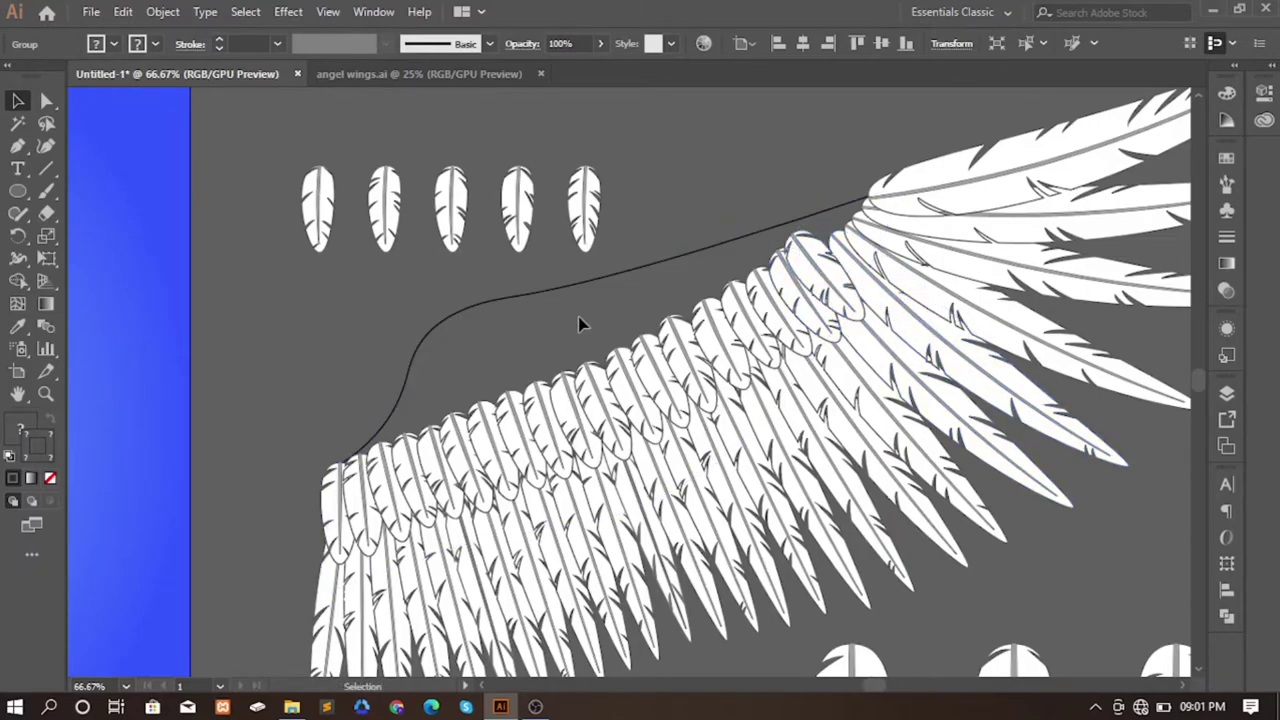
left_click_drag(810, 270, 808, 218)
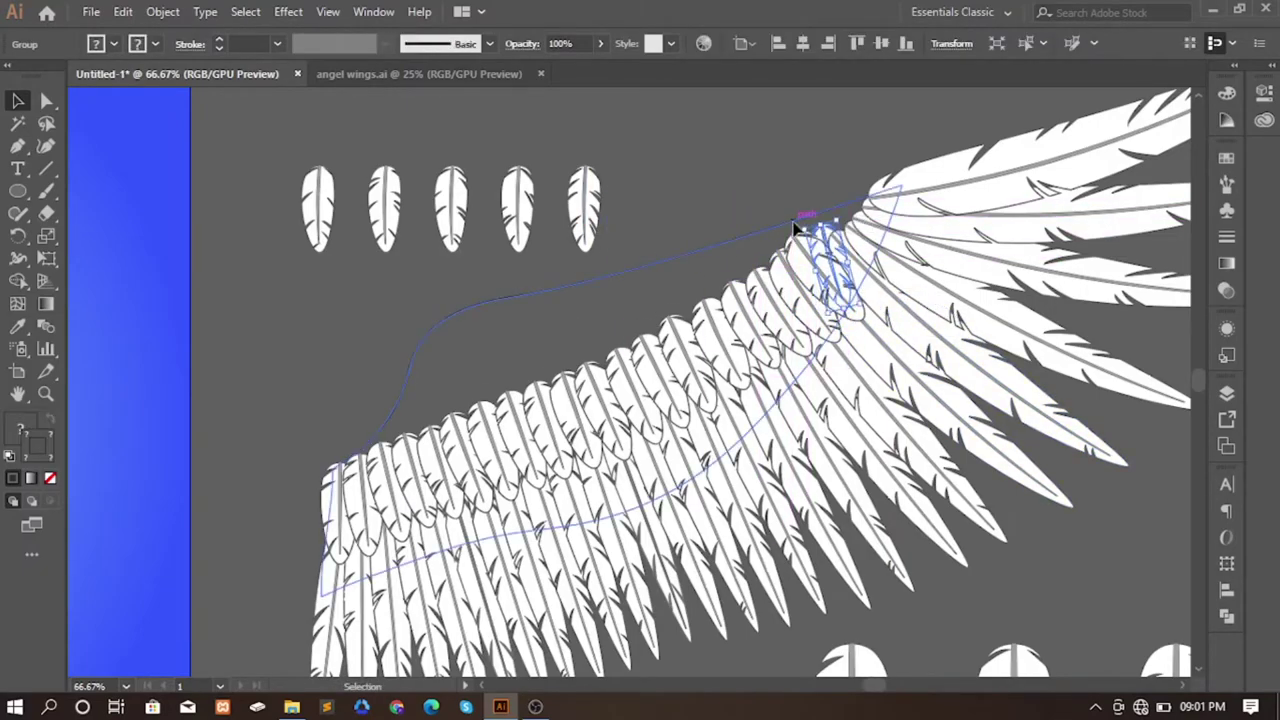
left_click(757, 243)
- Move the five spare feathers aside and bring three spares up beside the wing tip
key("ctrl+minus")
key("ctrl+minus")
key("ctrl+minus")
mouse_move(457, 216)
left_mouse_down()
mouse_move(400, 180)
mouse_move(1085, 372)
left_mouse_up()
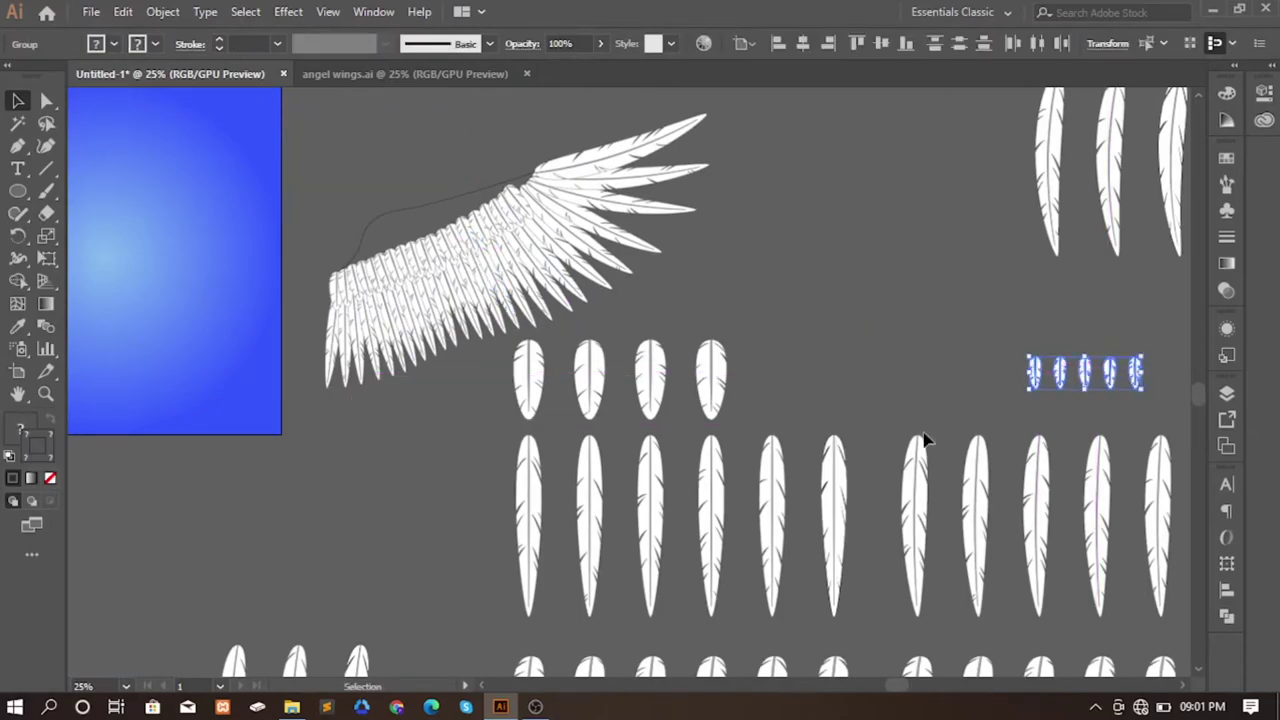
scroll(925, 440, "down", 5)
scroll(571, 428, "up", 3)
left_click_drag(634, 595, 822, 352)
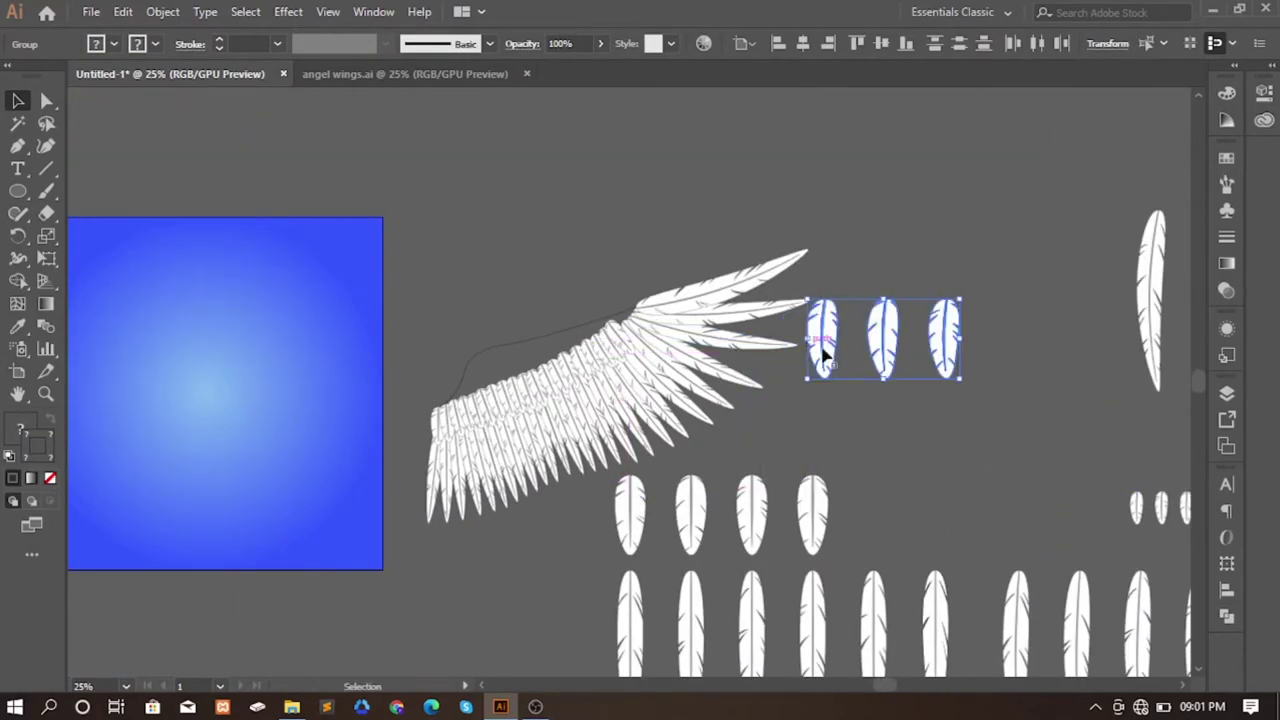
- Place two of those feathers on the wing's top edge near the tip
key("ctrl+plus")
key("ctrl+plus")
key("ctrl+minus")
mouse_move(800, 290)
left_mouse_down()
mouse_move(590, 245)
mouse_move(608, 290)
left_mouse_up()
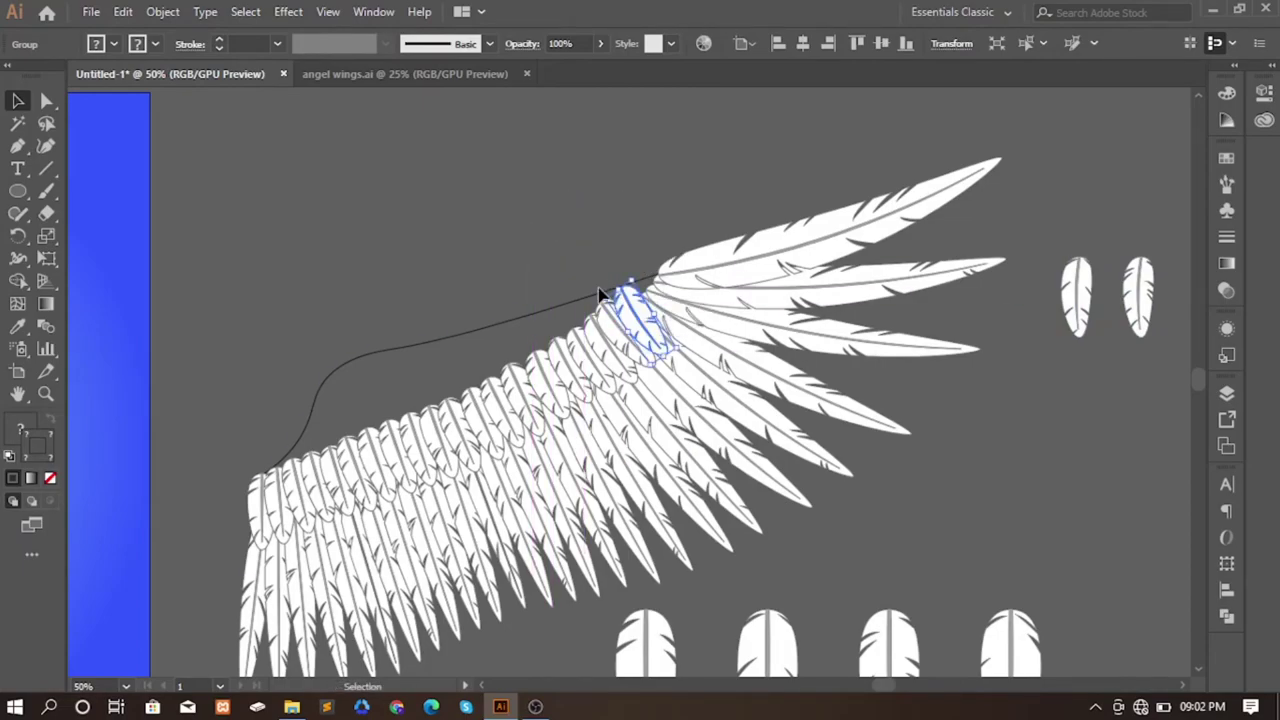
key("ctrl+plus")
key("ctrl+plus")
key("ctrl+minus")
left_click_drag(918, 343, 497, 291)
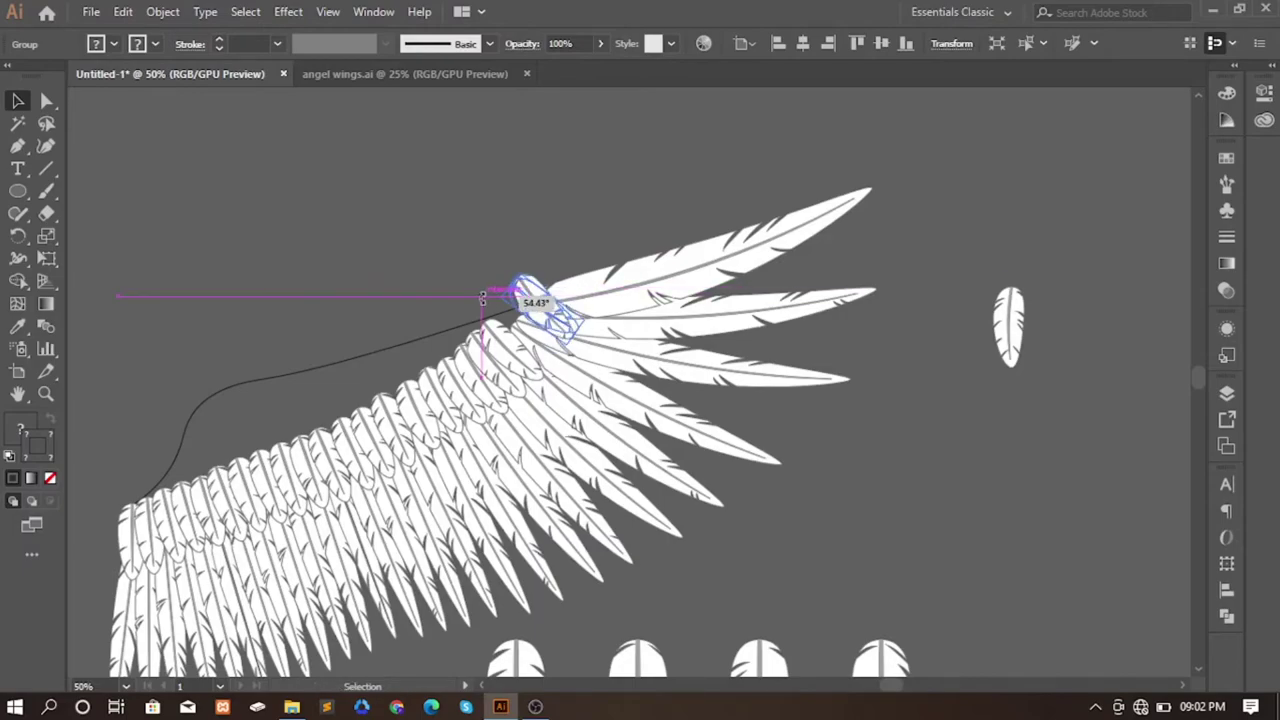
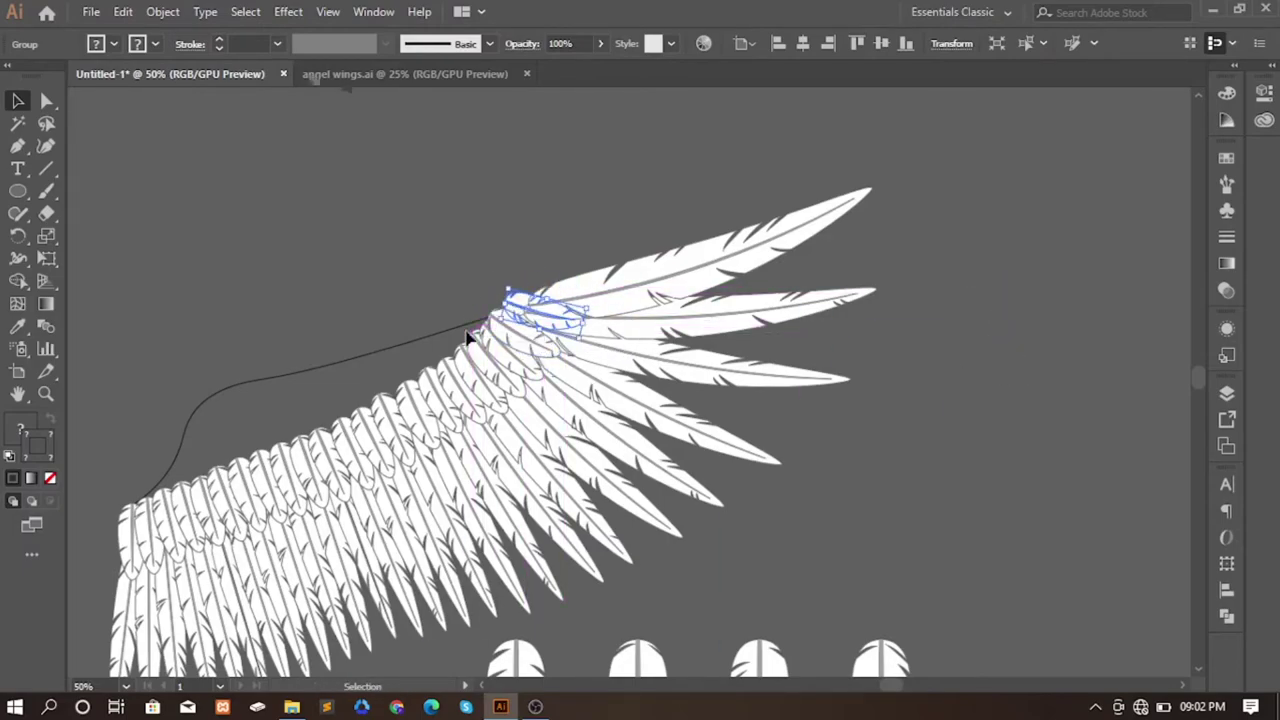
- Rotate a loose feather to match the wing and place it on the wing tip
left_click(413, 291)
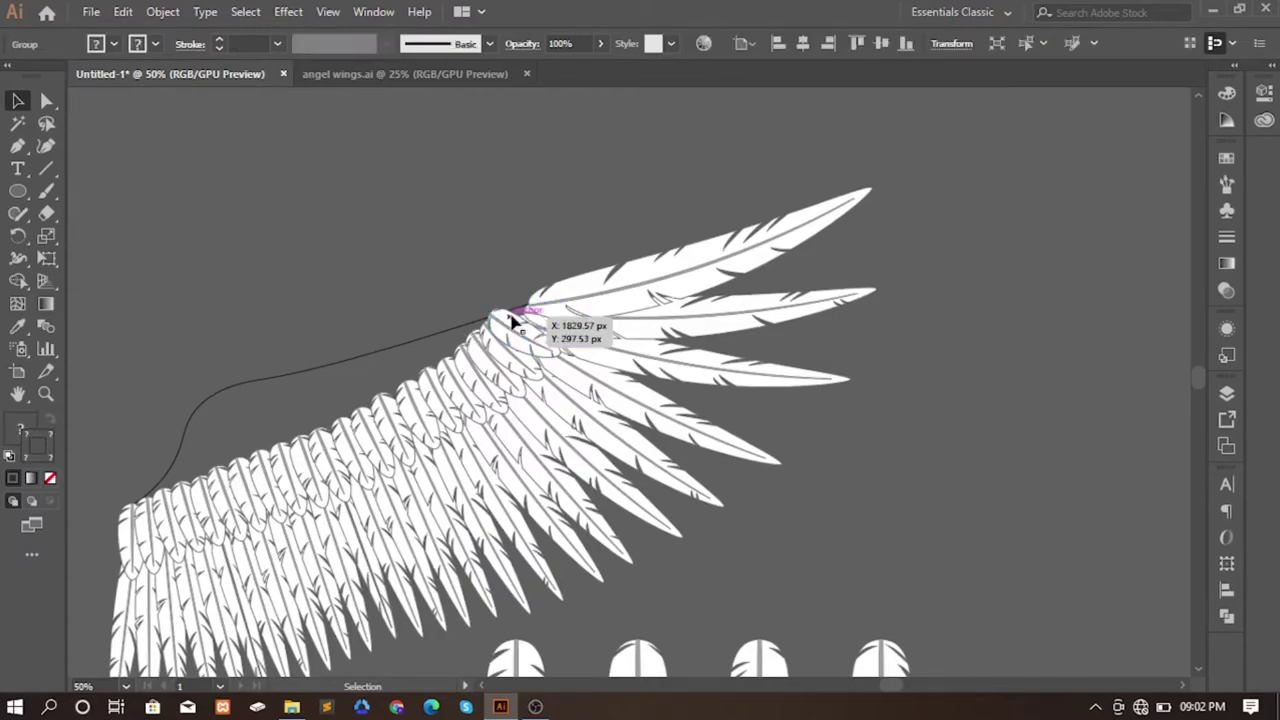
key("ctrl+minus")
scroll(955, 443, "down", 5)
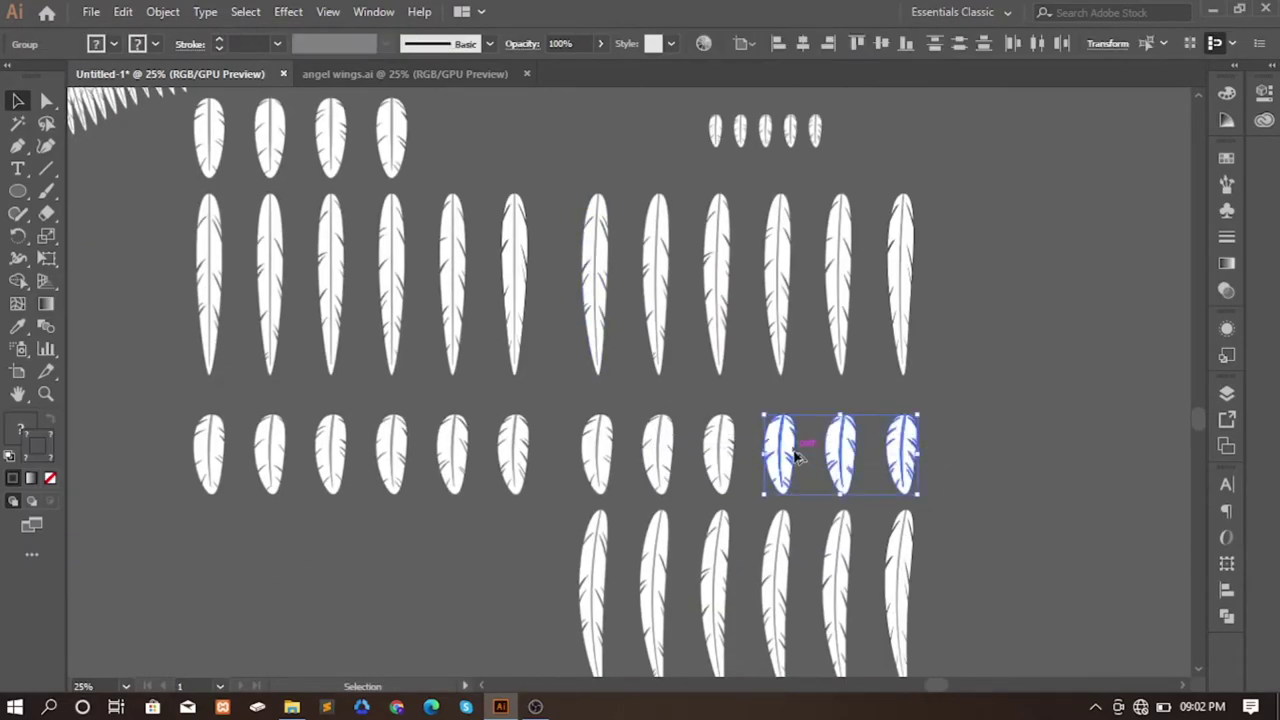
left_click_drag(828, 474, 663, 446)
key("ctrl+plus")
mouse_move(792, 385)
left_mouse_down()
mouse_move(760, 431)
mouse_move(560, 392)
left_mouse_up()
key("ctrl+plus")
key("ctrl+plus")
mouse_move(620, 420)
left_mouse_down()
mouse_move(697, 482)
mouse_move(633, 425)
left_mouse_up()
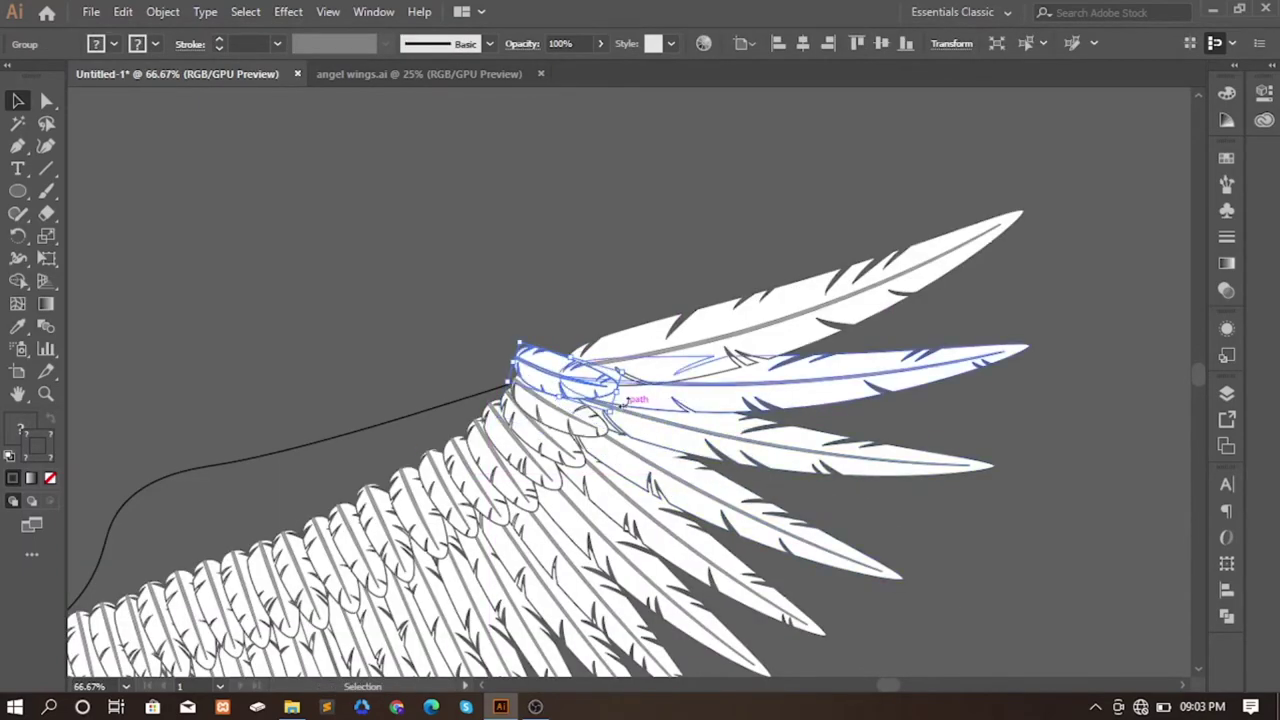
left_click(568, 301)
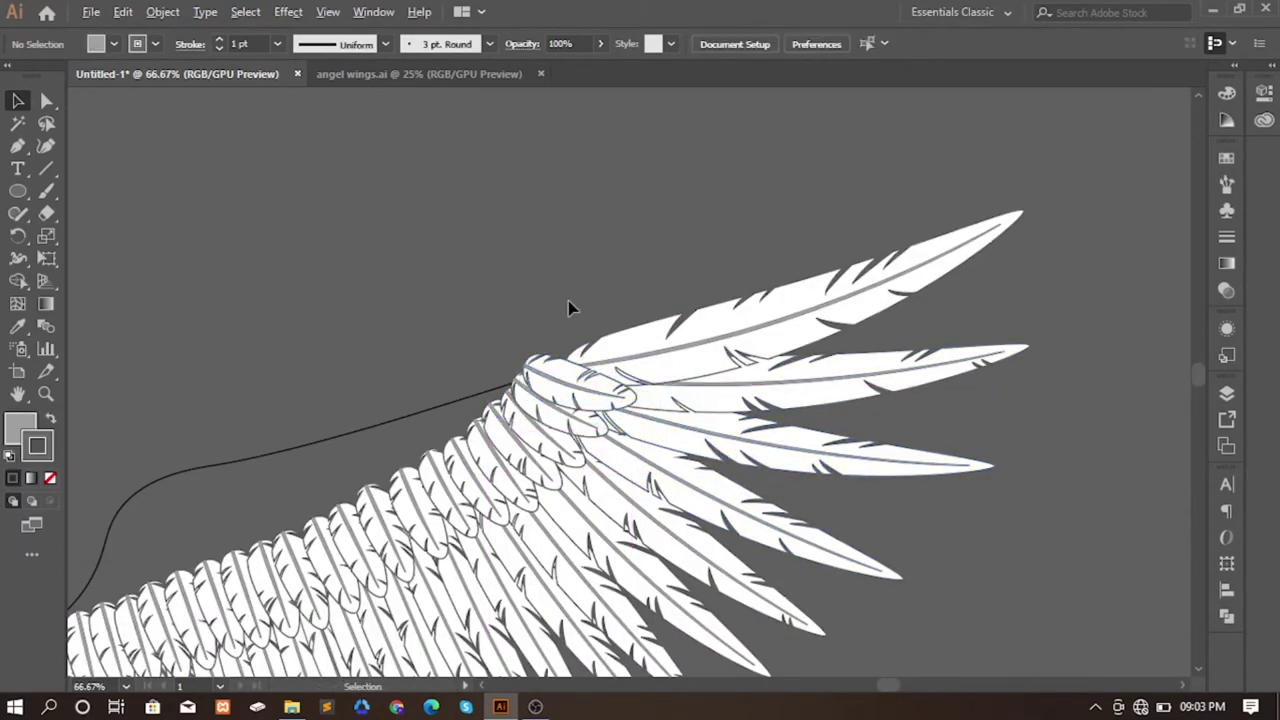
- Rotate a loose feather from the right to horizontal and drop it at the wing joint
key("ctrl+minus")
left_click(985, 400)
left_click_drag(1023, 337, 908, 380)
left_click_drag(985, 420, 580, 336)
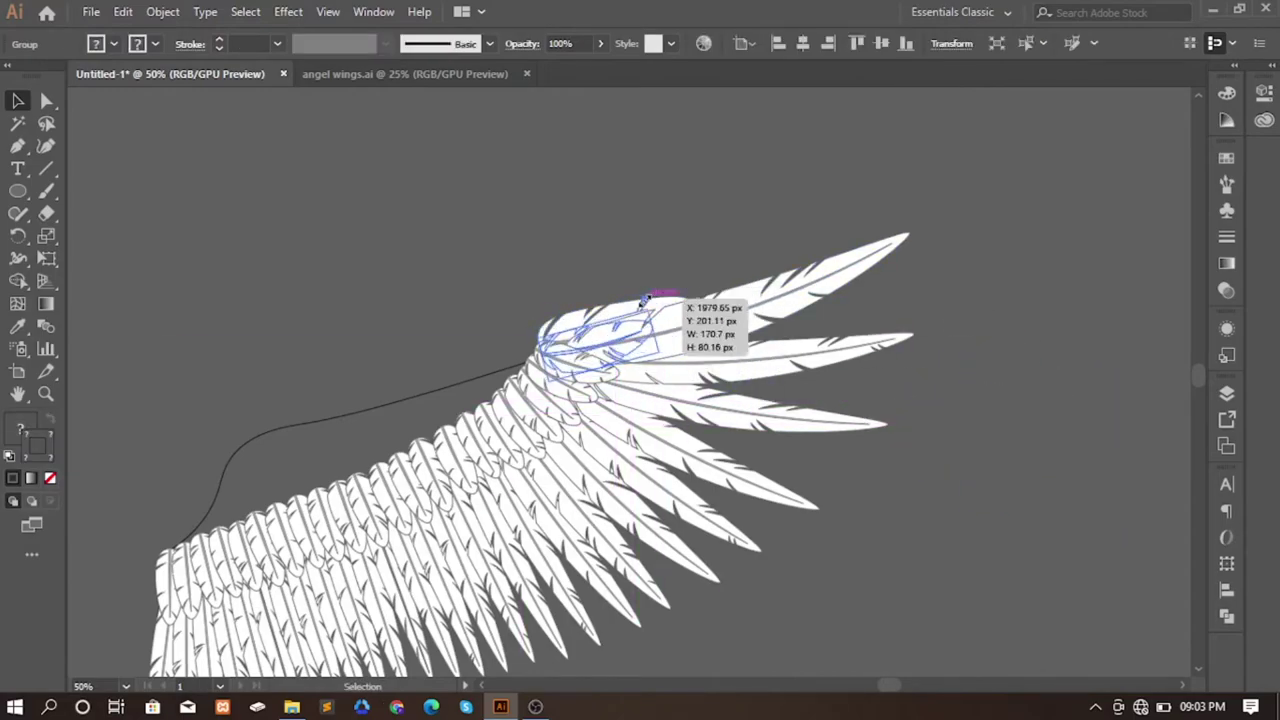
key("ctrl+plus")
left_click(553, 268)
- Move another loose feather onto the wing's top edge
key("ctrl+minus")
key("ctrl+minus")
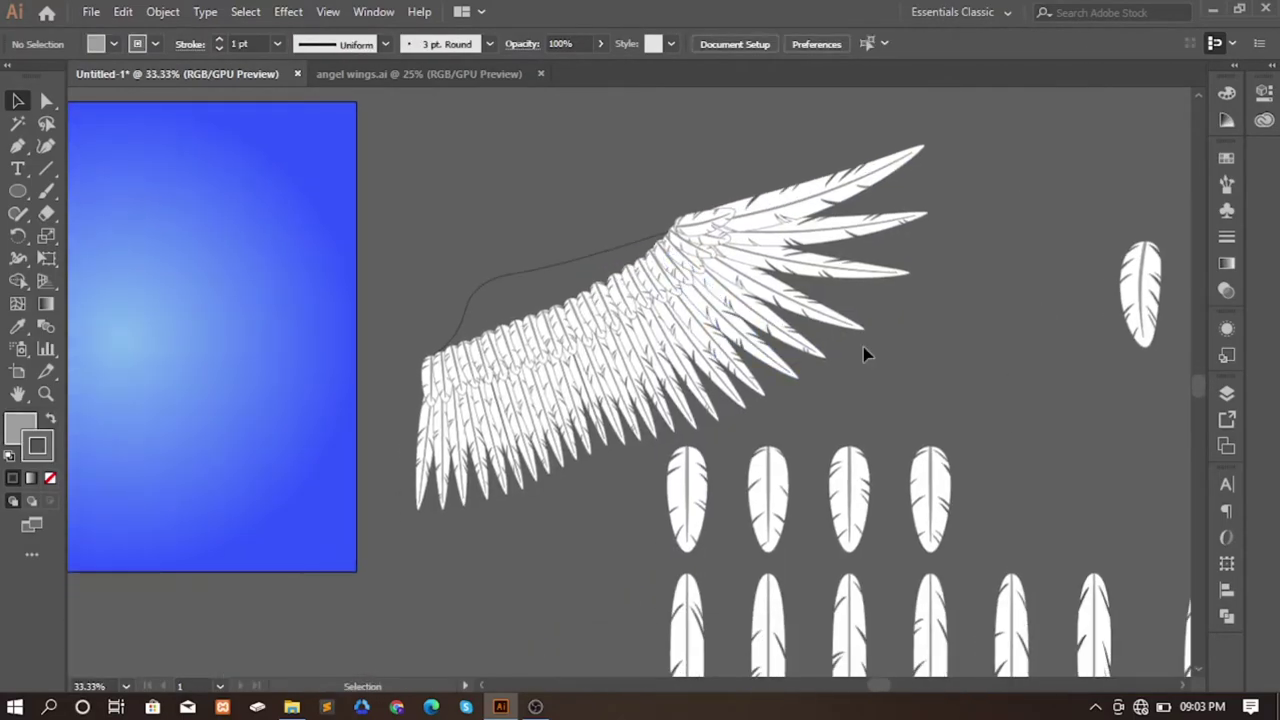
mouse_move(903, 357)
left_mouse_down()
mouse_move(383, 462)
mouse_move(394, 406)
mouse_move(405, 420)
mouse_move(449, 394)
mouse_move(421, 386)
mouse_move(449, 366)
mouse_move(457, 381)
mouse_move(500, 350)
left_mouse_up()
key("ctrl+plus")
key("ctrl+plus")
key("ctrl+plus")
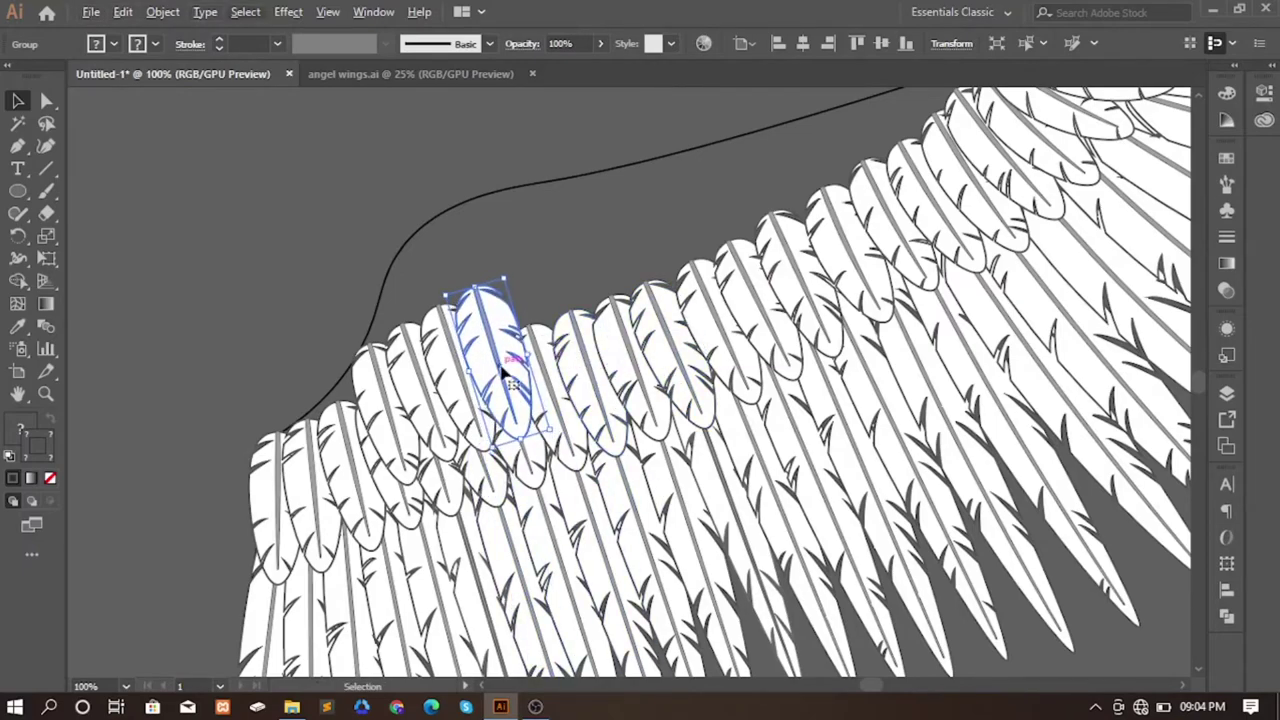
- Shift an edge feather up, tilt it slightly clockwise, and move another into the top row
left_click(585, 234)
left_click_drag(509, 377, 610, 318)
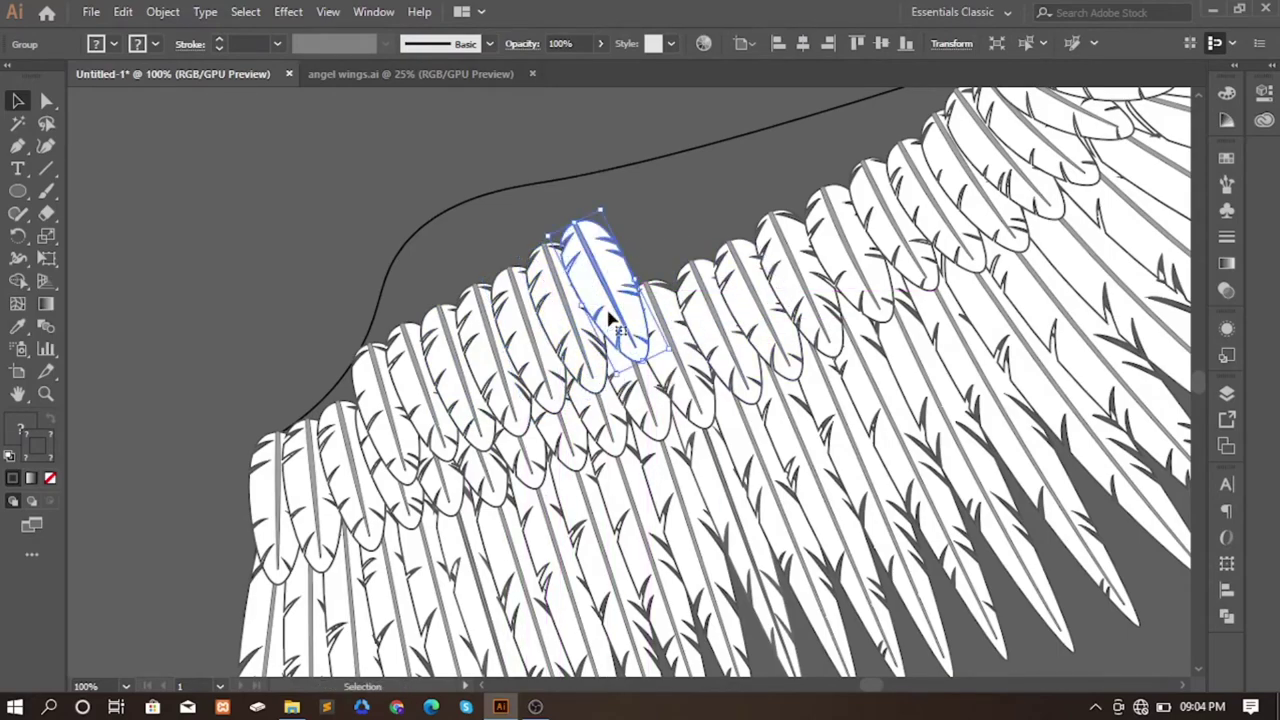
left_click_drag(603, 208, 621, 205)
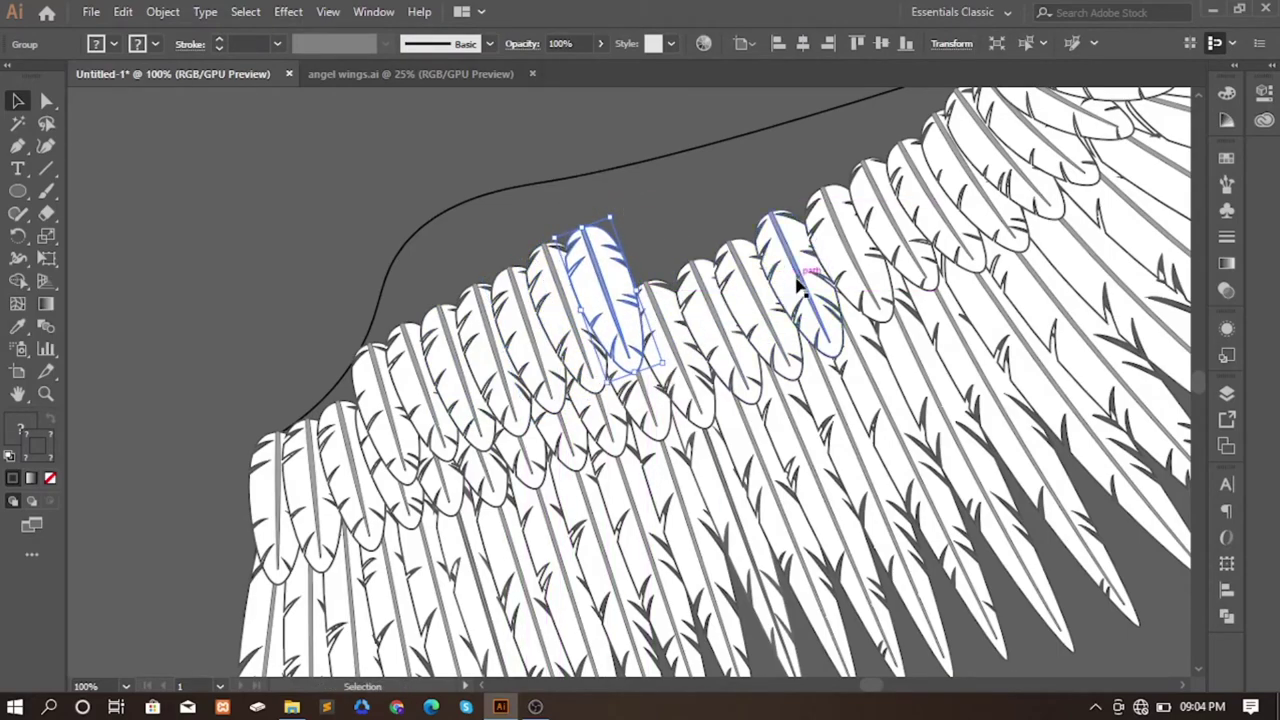
mouse_move(797, 284)
left_mouse_down()
mouse_move(652, 290)
mouse_move(680, 228)
mouse_move(715, 235)
left_mouse_up()
scroll(830, 350, "up", 3)
scroll(830, 350, "right", 3)
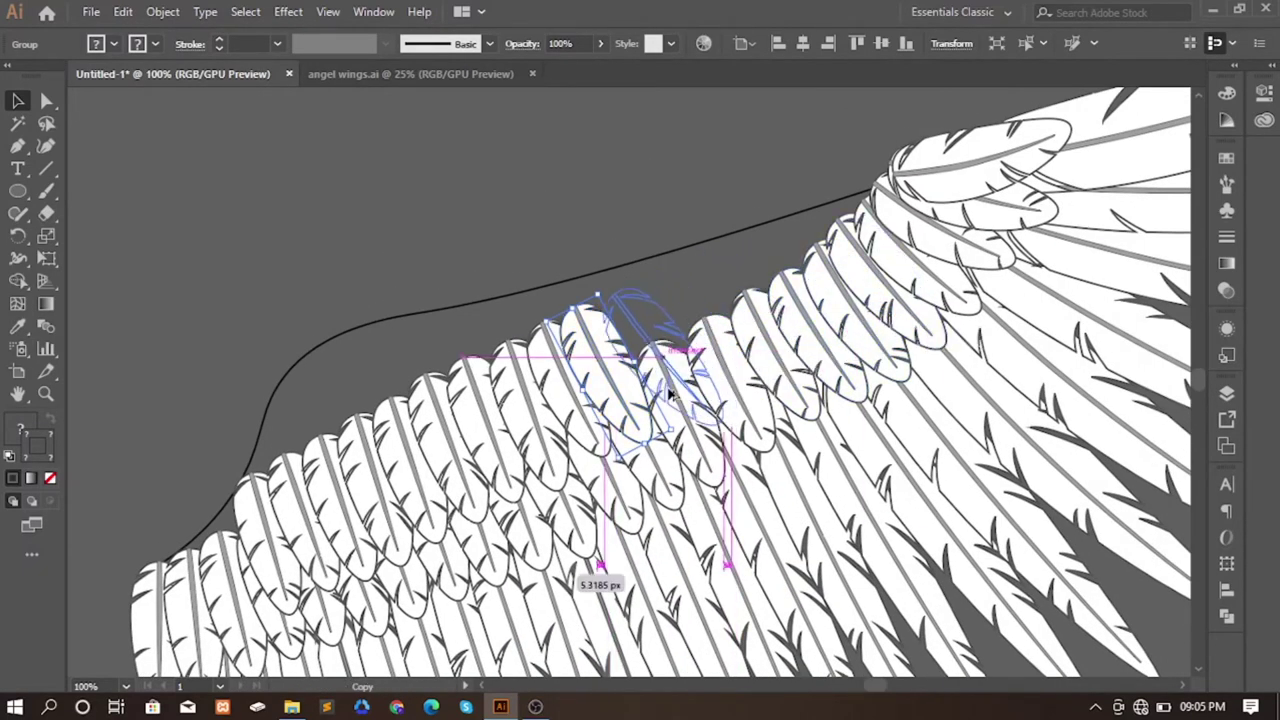
- Reposition a feather up against the wing's top curve
mouse_move(608, 309)
left_mouse_down()
mouse_move(663, 297)
mouse_move(652, 267)
left_mouse_up()
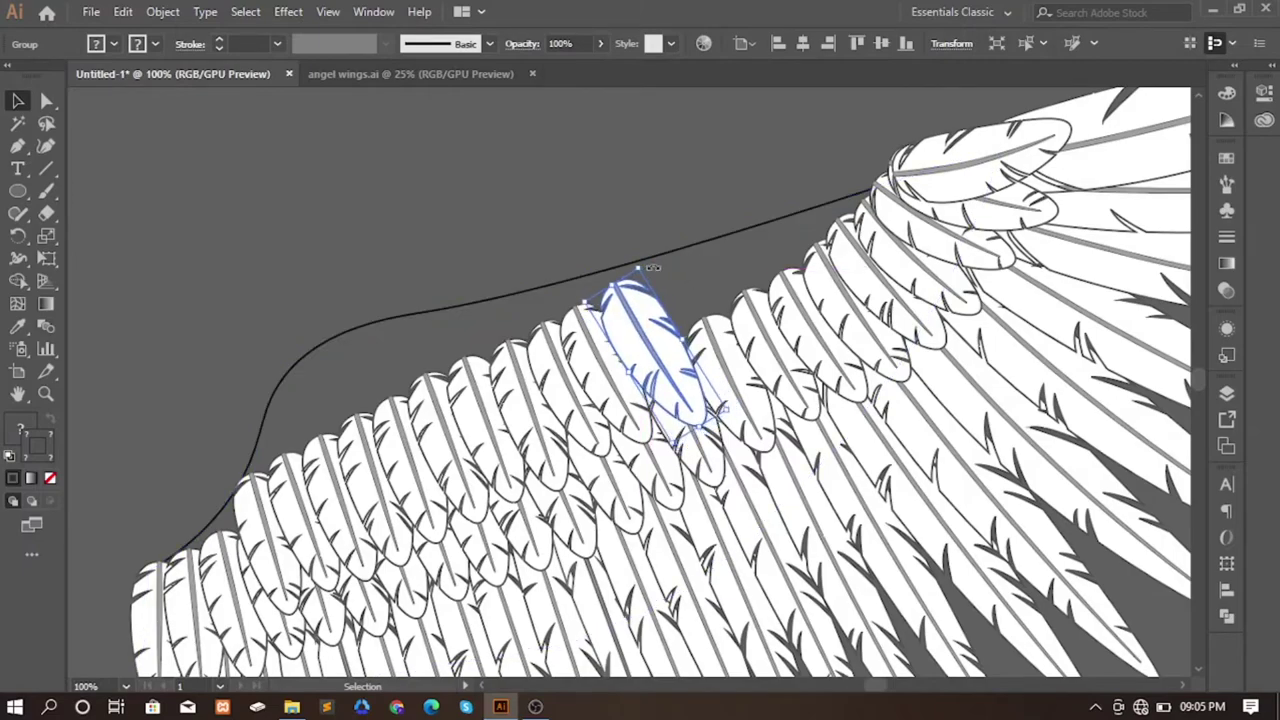
left_click_drag(818, 373, 697, 350)
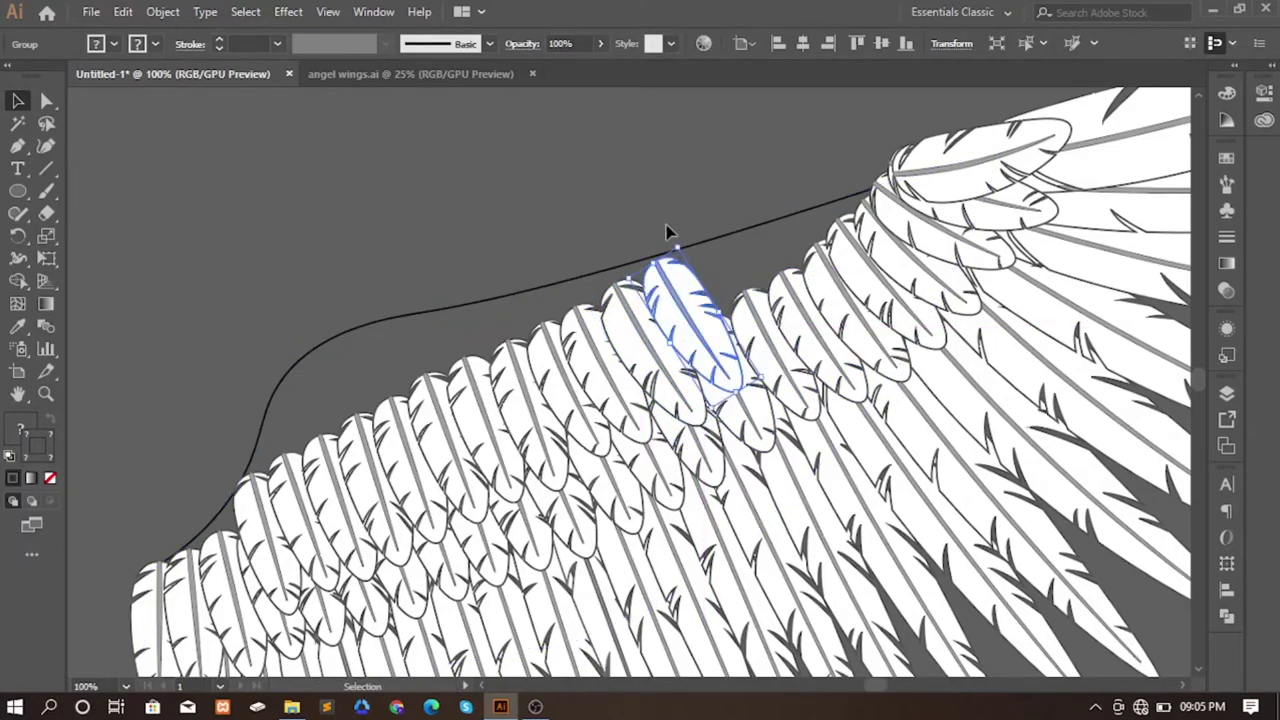
left_click_drag(679, 245, 728, 288)
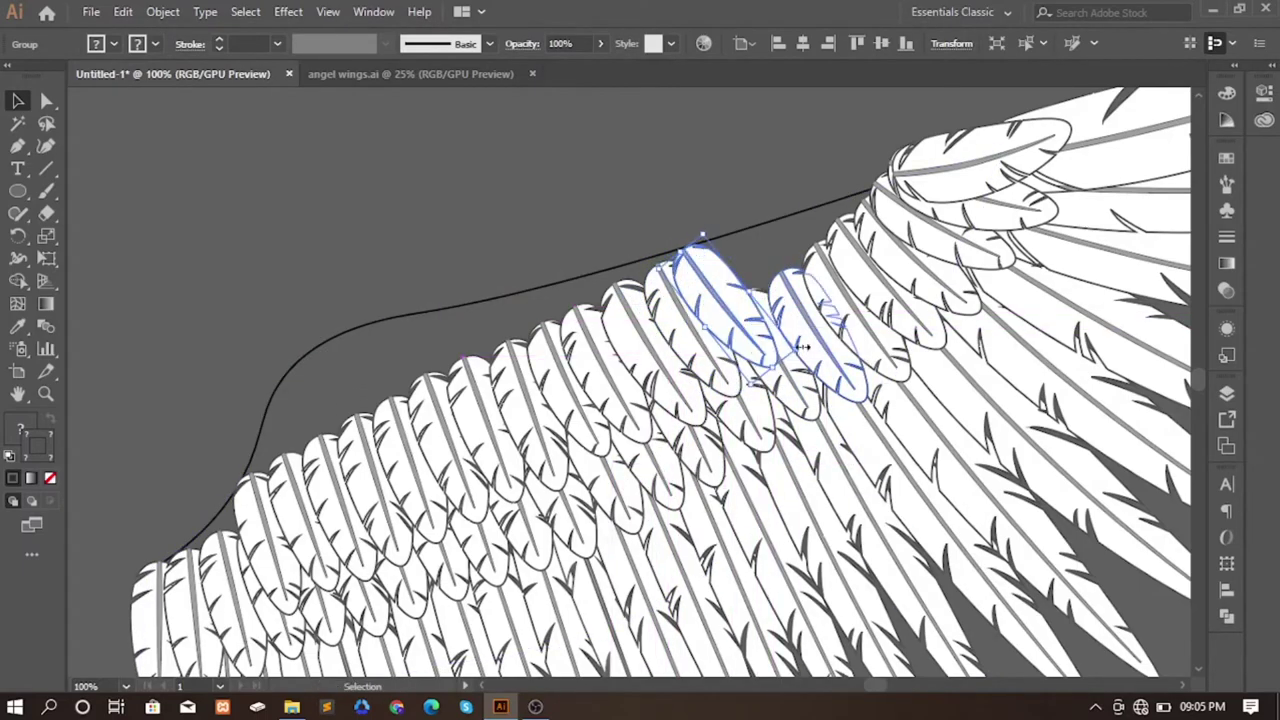
left_click_drag(714, 278, 730, 300)
key("ctrl+shift+a")
- Place a feather on the top edge, then Alt-copy one and send it twice backward
mouse_move(945, 285)
left_mouse_down()
mouse_move(766, 320)
mouse_move(748, 230)
left_mouse_up()
left_click_drag(742, 280, 737, 265)
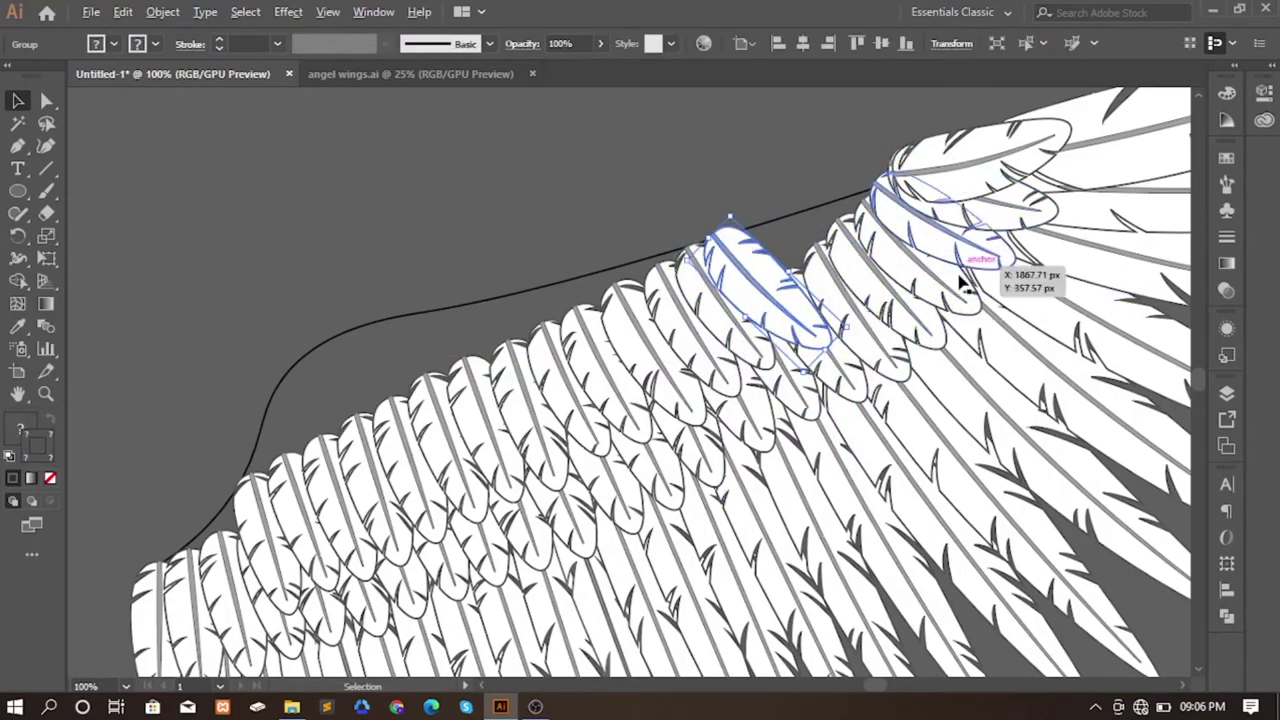
left_click_drag(892, 247, 828, 272)
key("ctrl+bracketleft")
key("ctrl+bracketleft")
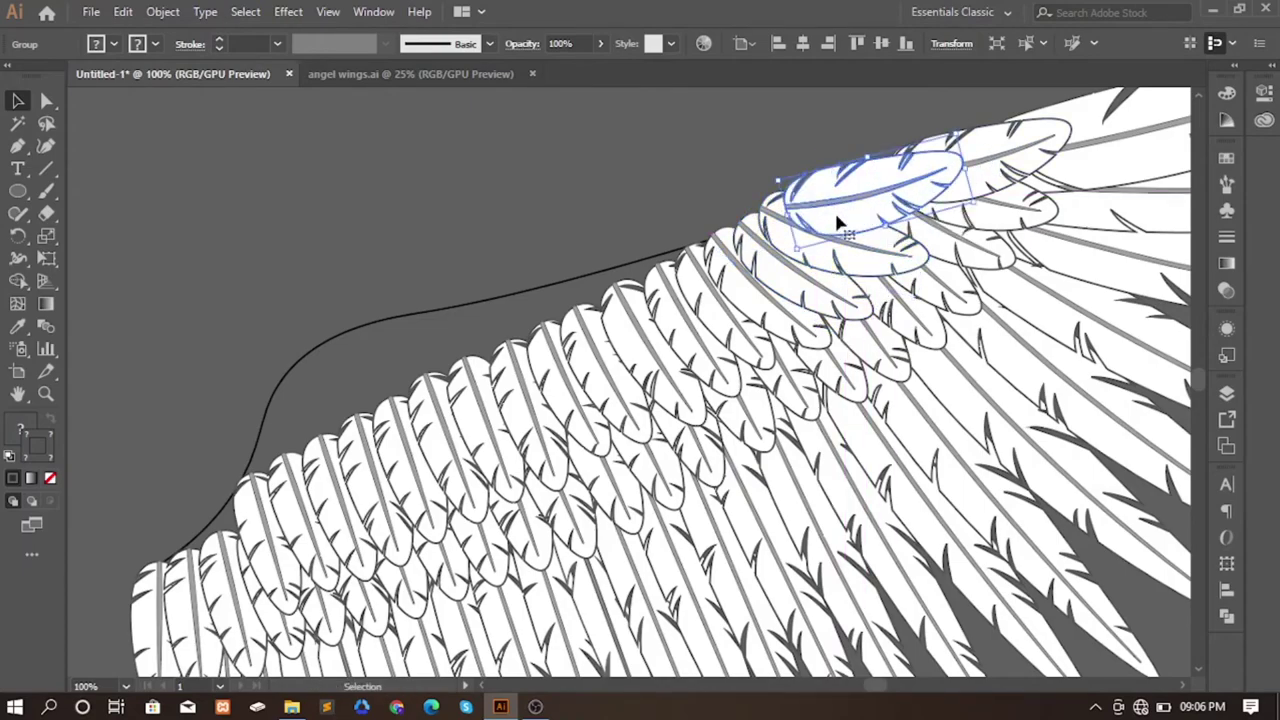
key("ctrl+bracketleft")
mouse_move(894, 251)
left_mouse_down()
mouse_move(905, 315)
mouse_move(870, 315)
left_mouse_up()
- Shift a lower feather slightly right along the wing edge
left_click(423, 351)
scroll(480, 440, "down", 3)
scroll(480, 440, "left", 5)
left_click_drag(481, 440, 521, 432)
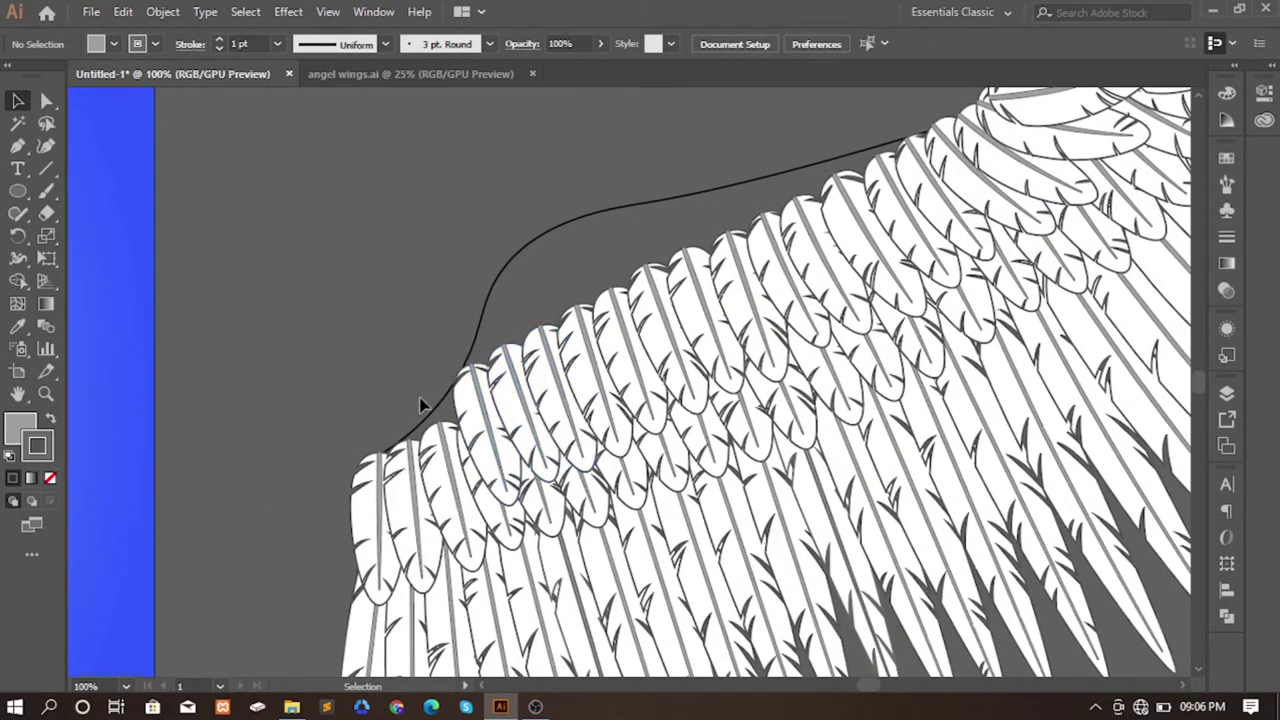
- Select the three short feathers below the wing and move them up beside its upper edge
scroll(420, 405, "down", 1)
scroll(423, 400, "down", 1)
scroll(480, 425, "up", 1)
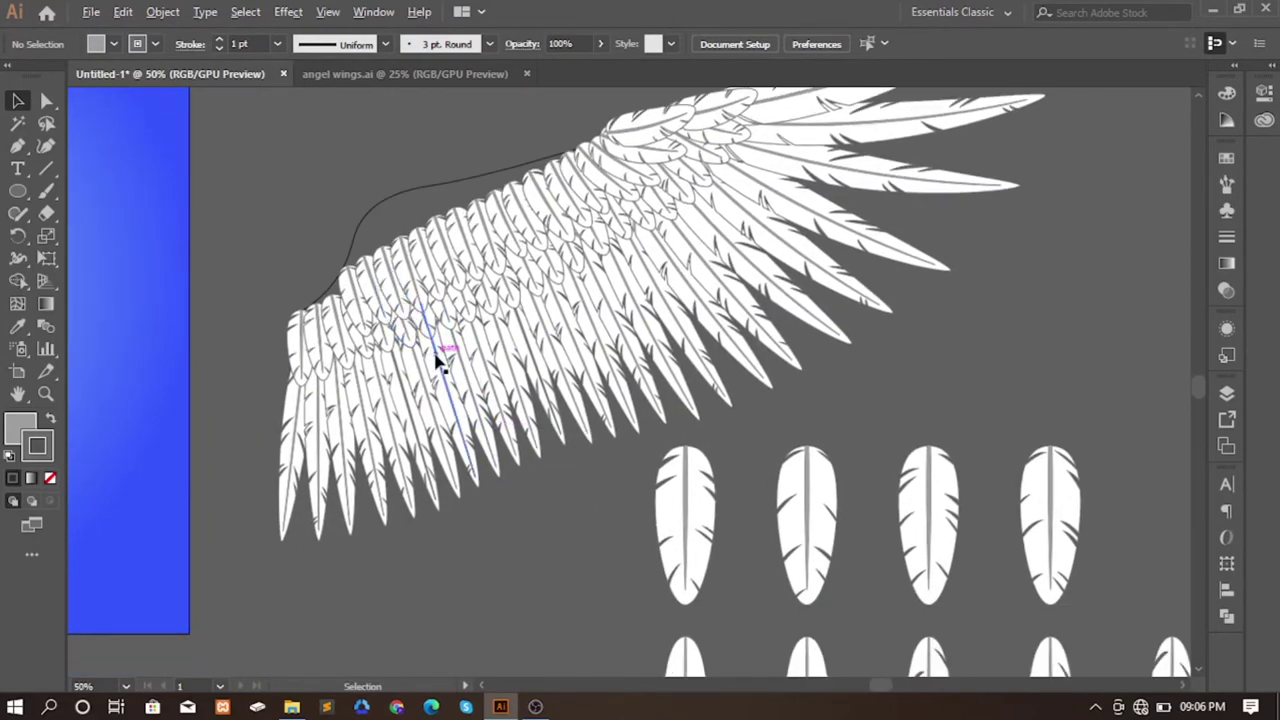
scroll(436, 360, "down", 2)
left_click_drag(434, 357, 444, 279)
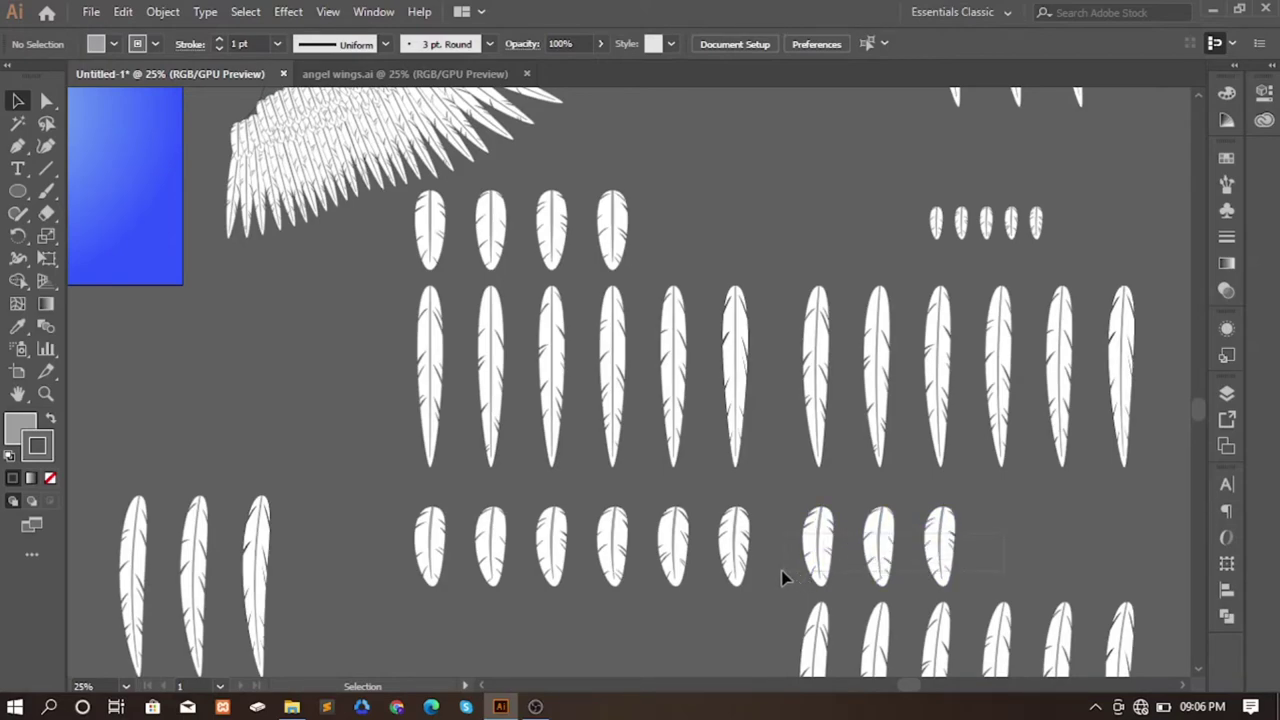
left_click_drag(783, 577, 798, 568)
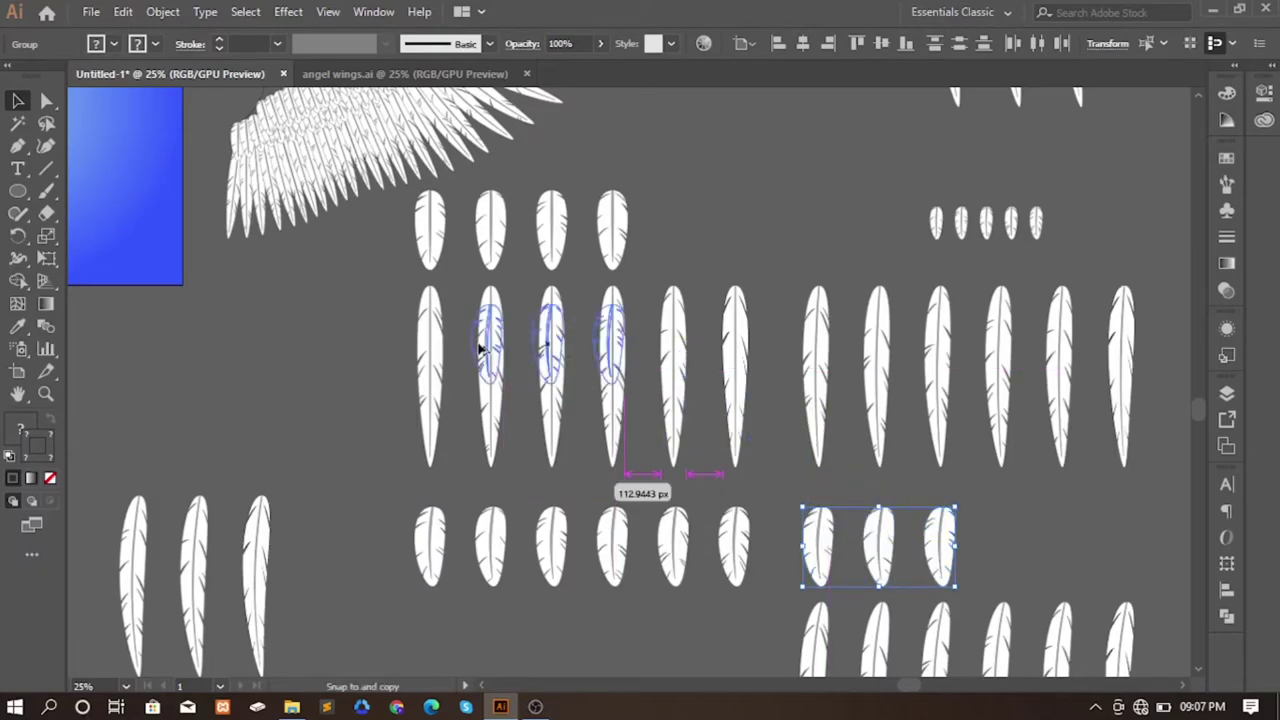
mouse_move(822, 553)
left_mouse_down()
mouse_move(283, 318)
mouse_move(407, 510)
mouse_move(380, 266)
mouse_move(424, 190)
left_mouse_up()
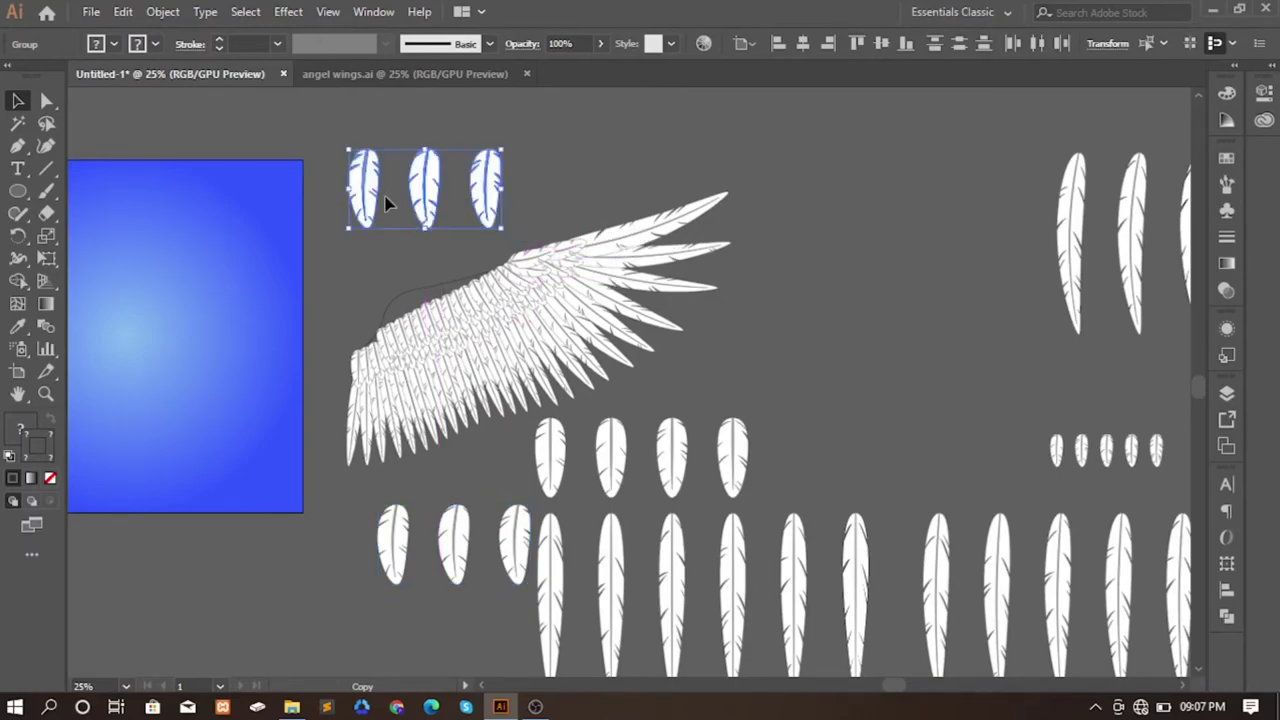
key("ctrl+z")
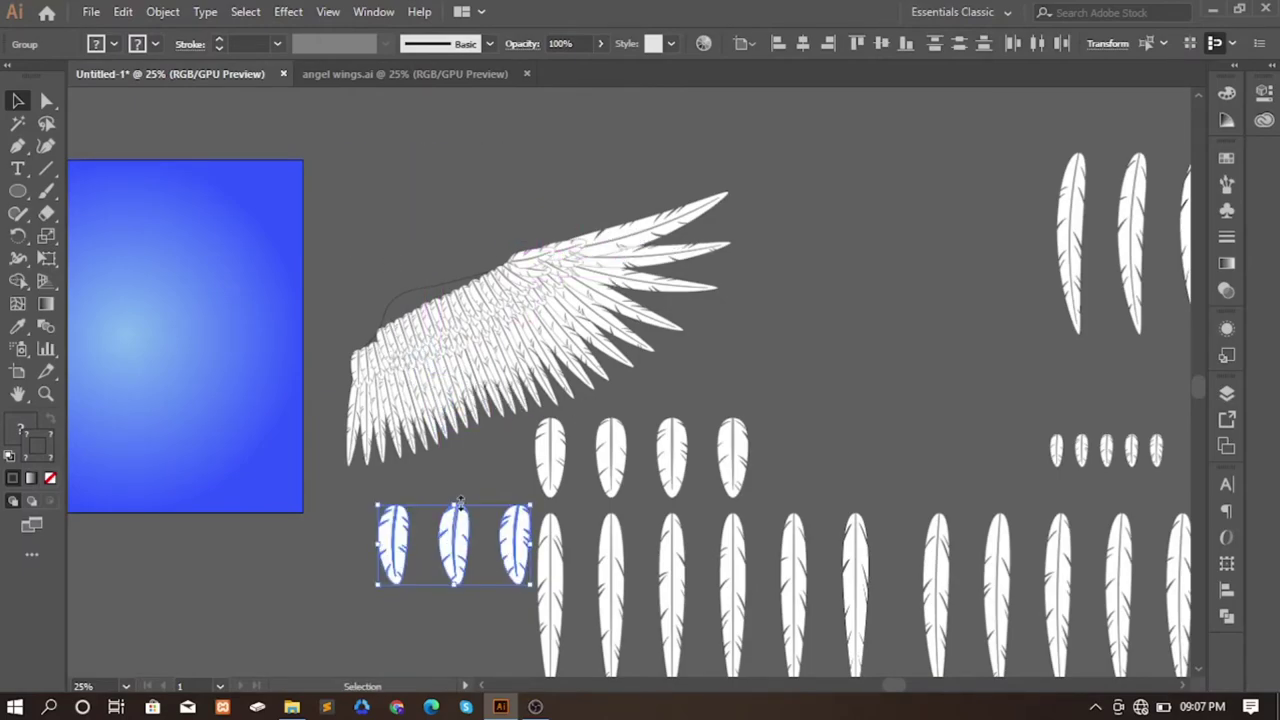
mouse_move(450, 515)
left_mouse_down()
mouse_move(398, 270)
mouse_move(400, 177)
mouse_move(485, 284)
left_mouse_up()
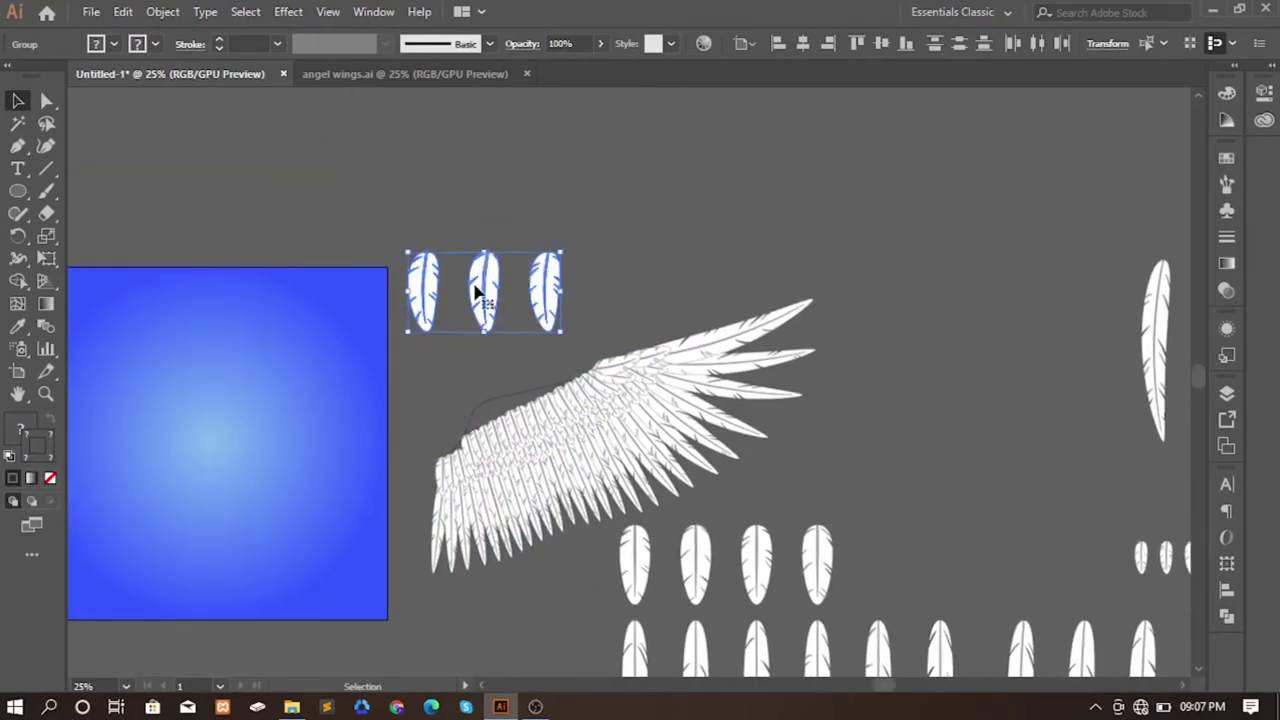
scroll(494, 306, "up", 2)
- Reflect the three short feathers vertically
right_click(500, 257)
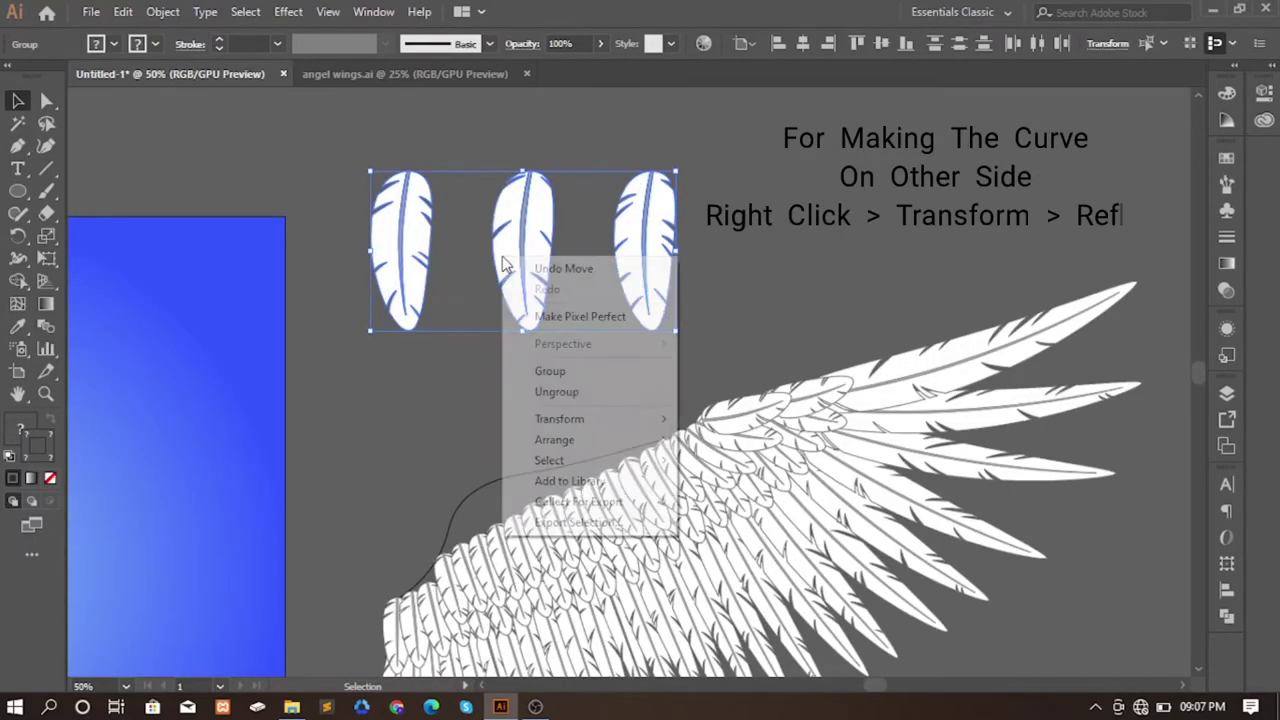
mouse_move(559, 419)
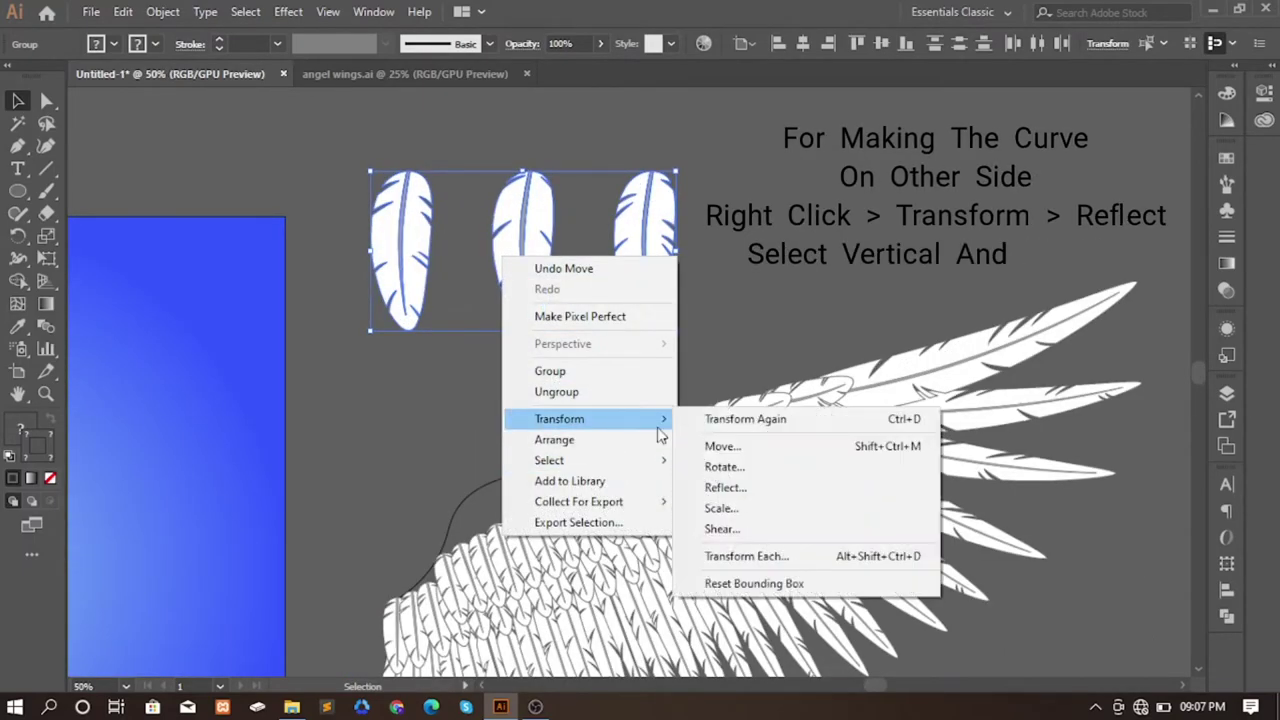
left_click(733, 491)
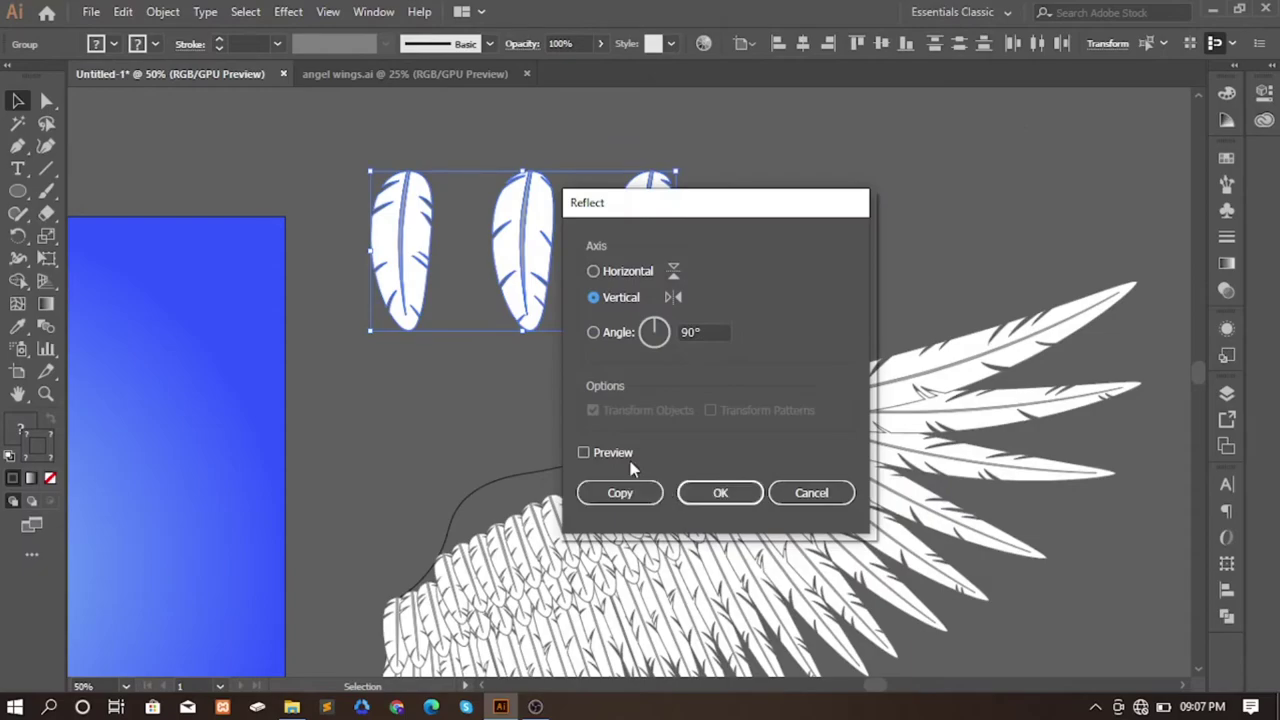
left_click(630, 456)
left_click(720, 493)
left_click(739, 240)
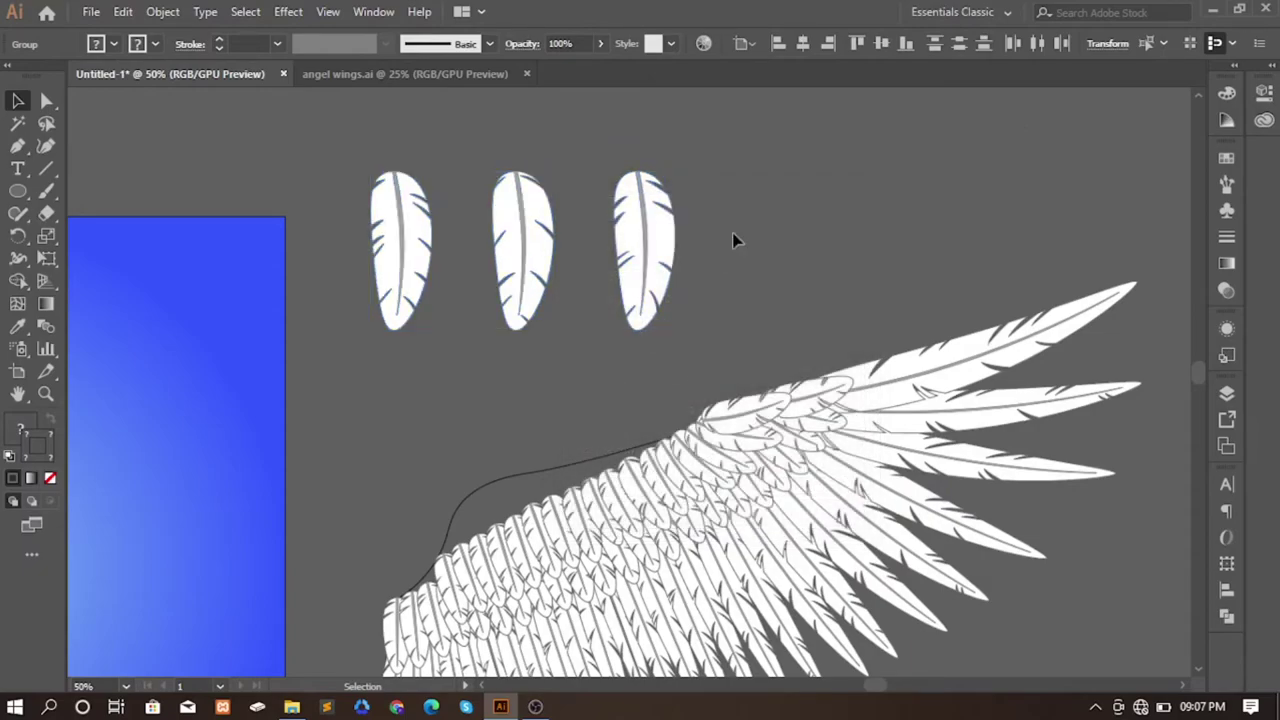
- Tilt a copy of the first mirrored feather, shrink it, and lay it on the wing's shoulder
left_click(410, 289)
left_click_drag(443, 166, 455, 187)
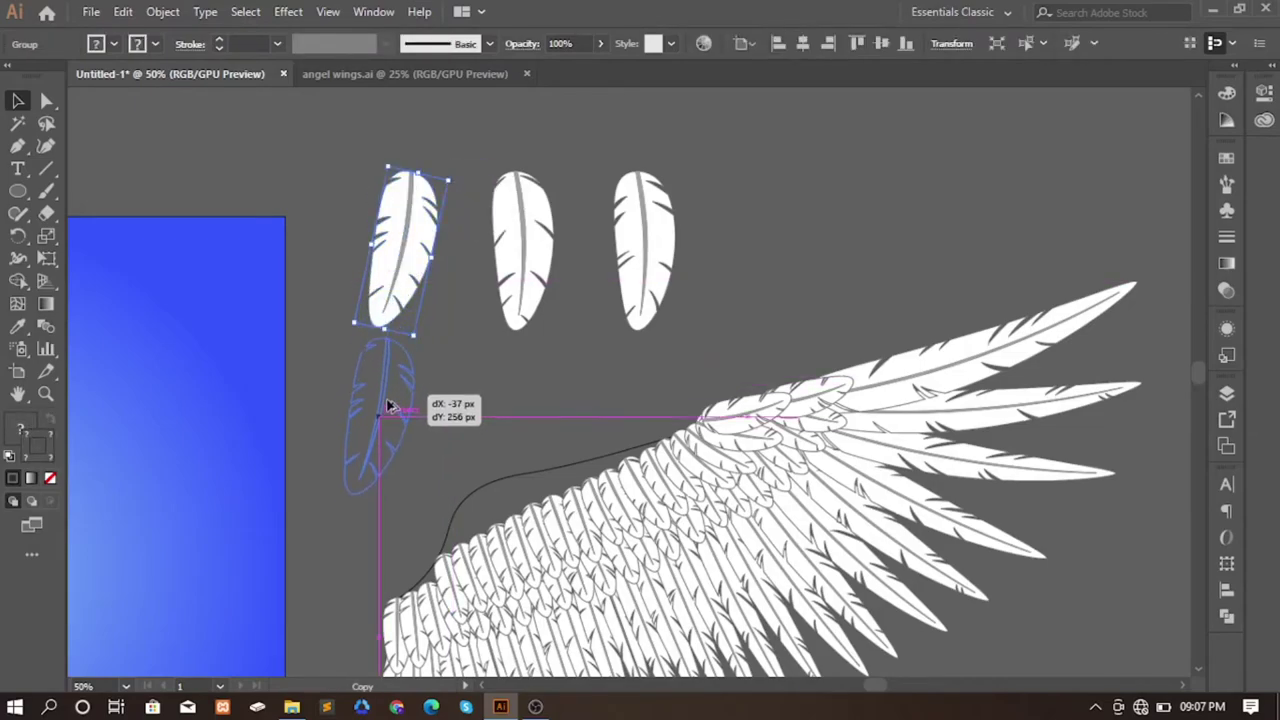
mouse_move(400, 260)
left_mouse_down()
mouse_move(380, 490)
mouse_move(427, 352)
mouse_move(480, 392)
left_mouse_up()
scroll(370, 512, "up", 2)
scroll(430, 352, "down", 1)
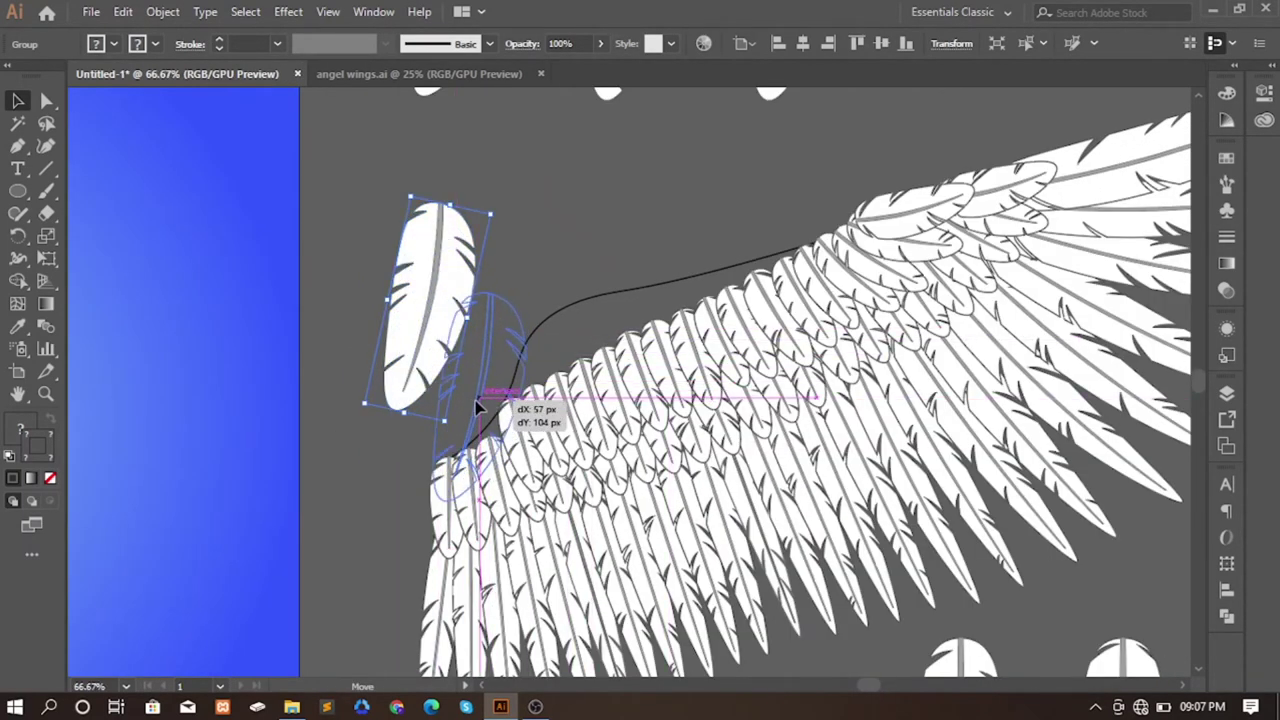
key("ctrl")
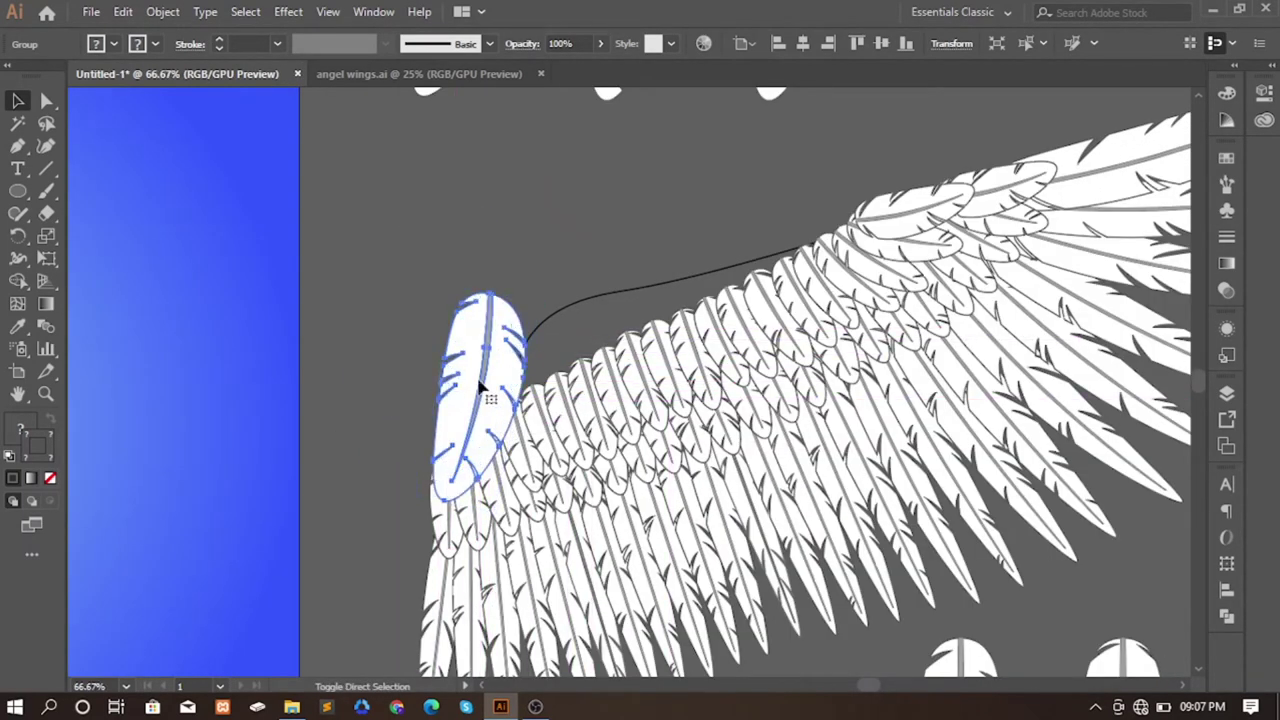
left_click_drag(547, 301, 491, 424)
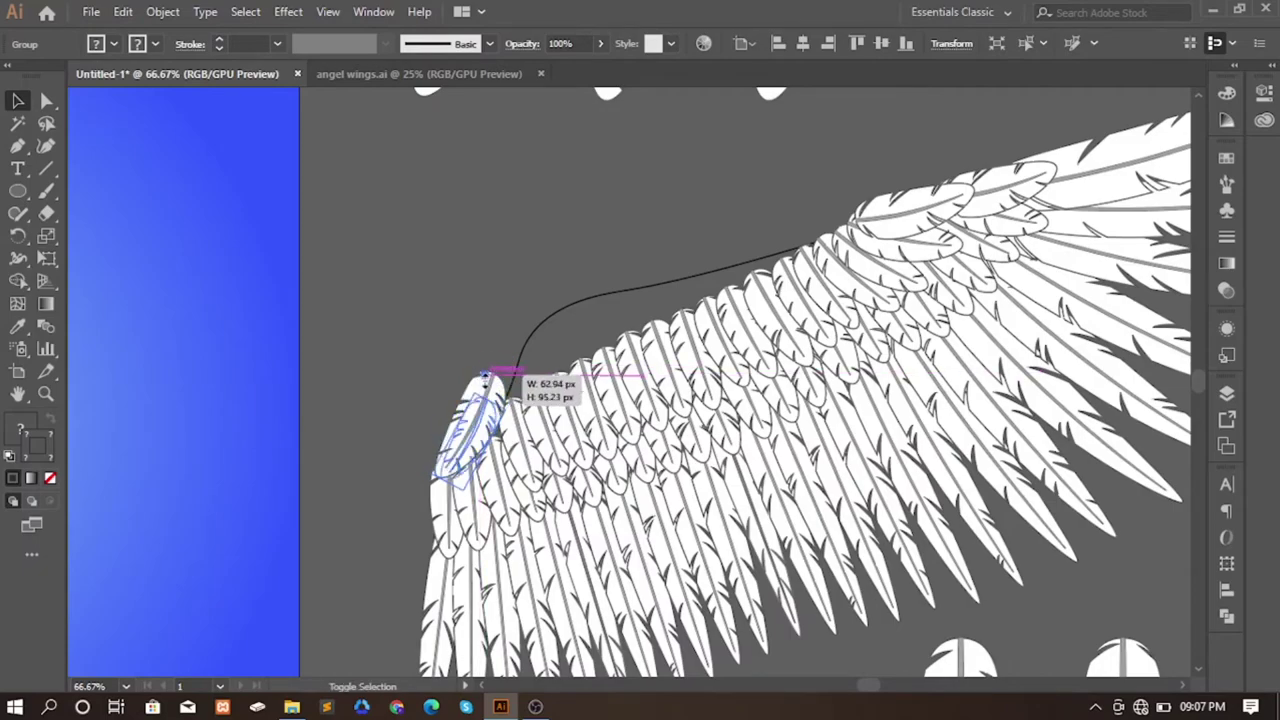
left_click_drag(477, 365, 487, 428)
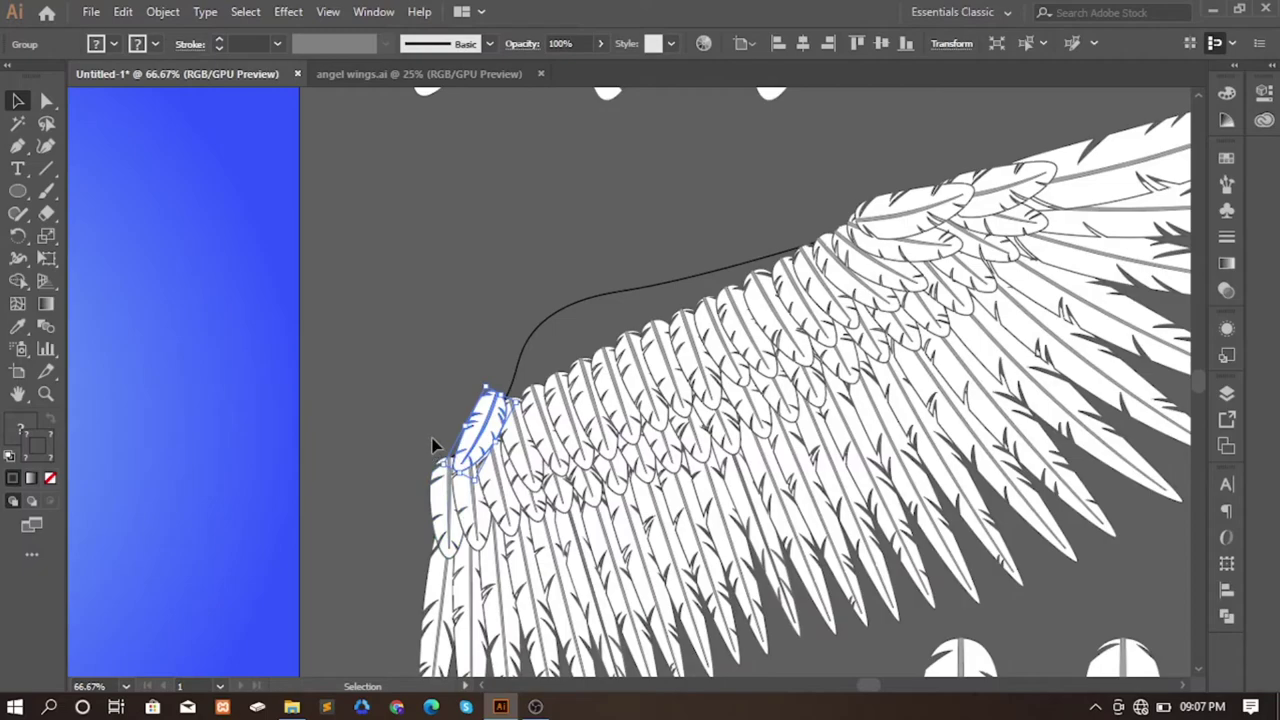
left_click_drag(483, 381, 500, 372)
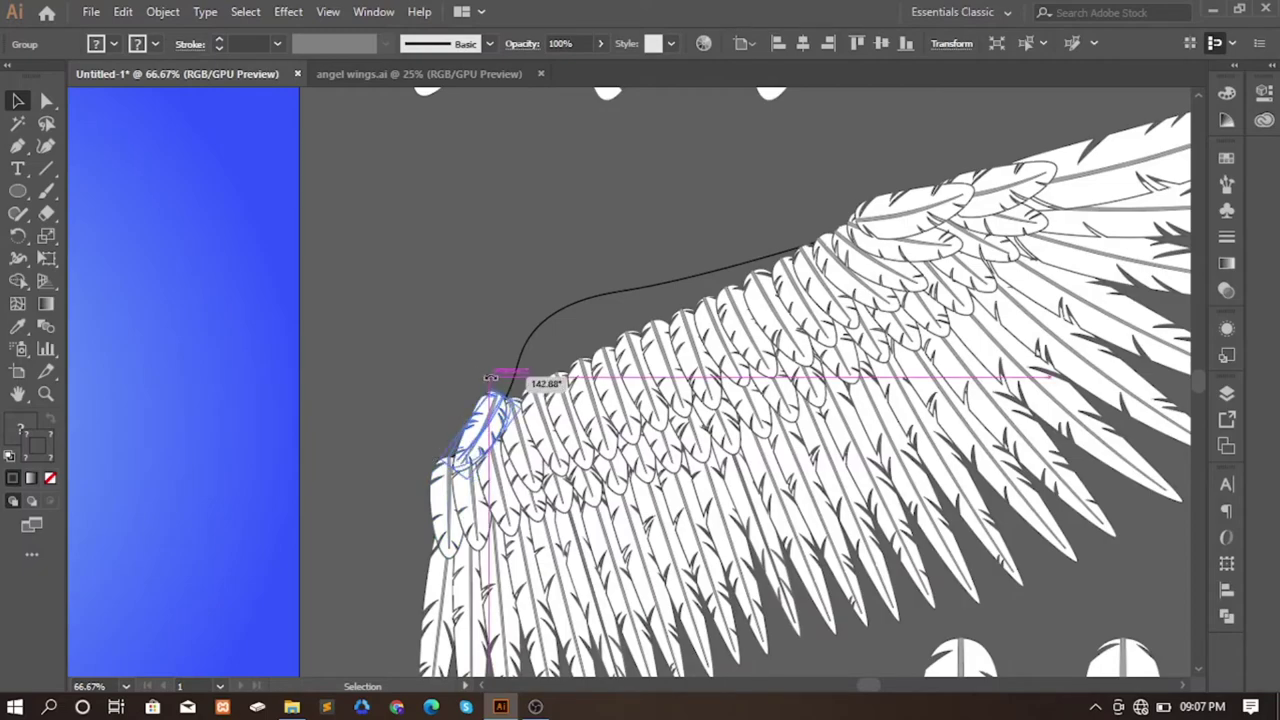
left_click_drag(437, 461, 468, 452)
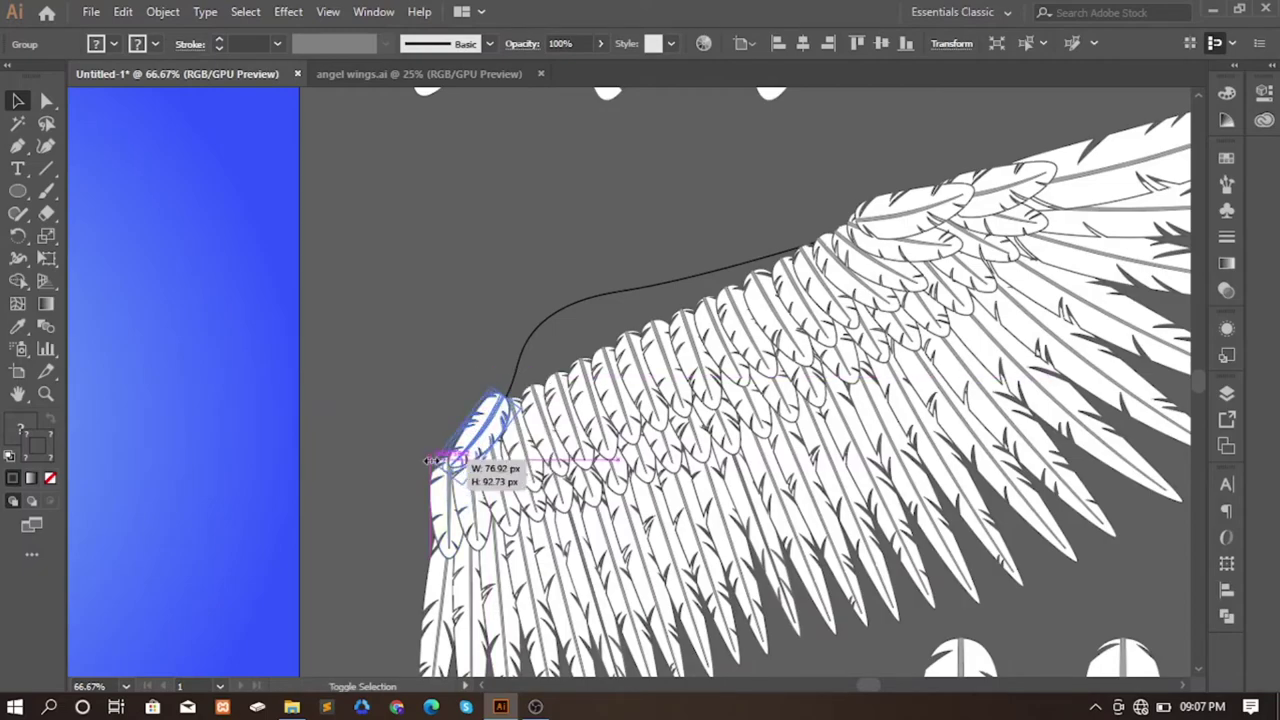
left_click(420, 386)
- Flip the middle loose feather's direction, shrink it, and place it on the shoulder
left_click_drag(420, 357, 390, 456)
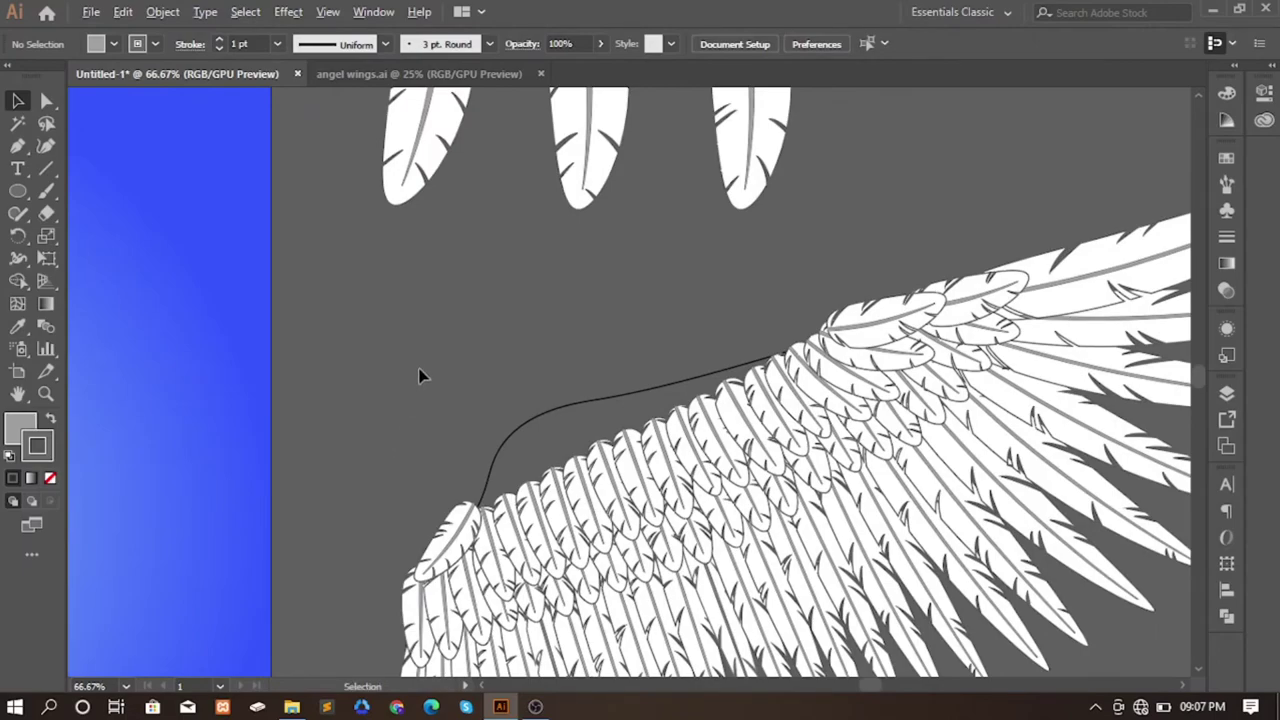
left_click_drag(575, 115, 580, 292)
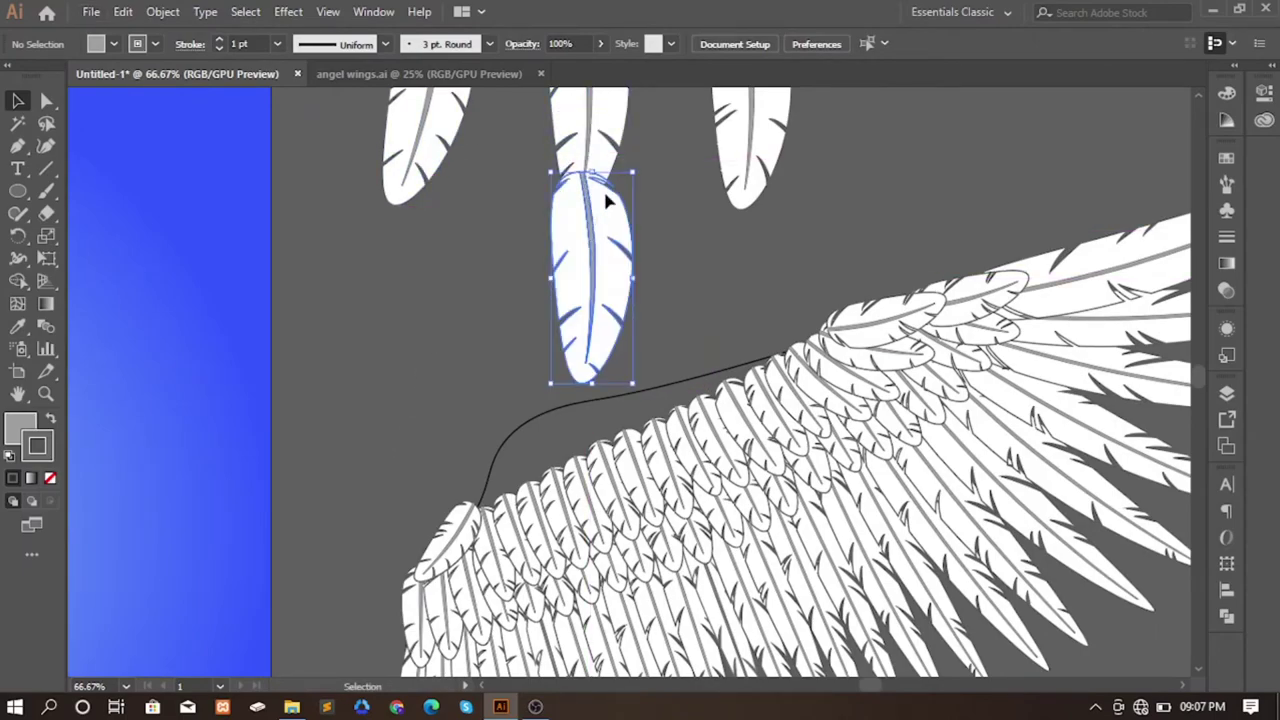
left_click_drag(630, 168, 668, 200)
left_click_drag(623, 251, 540, 428)
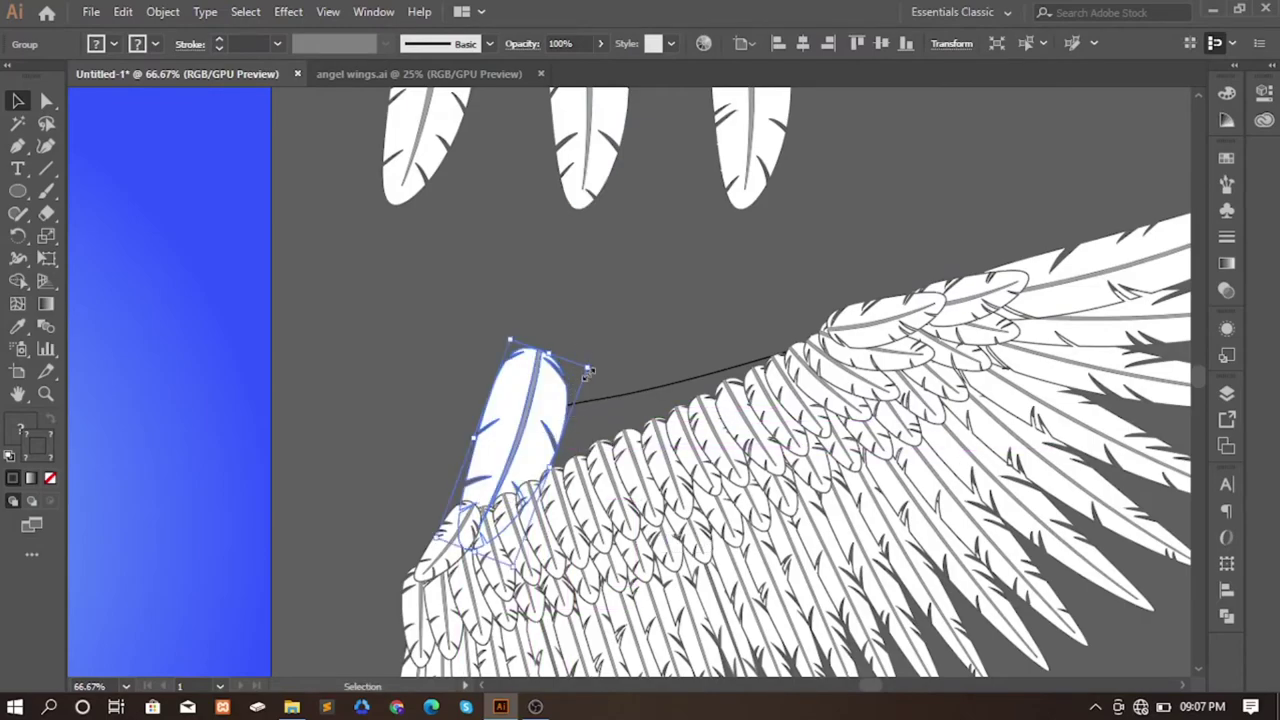
key("ctrl")
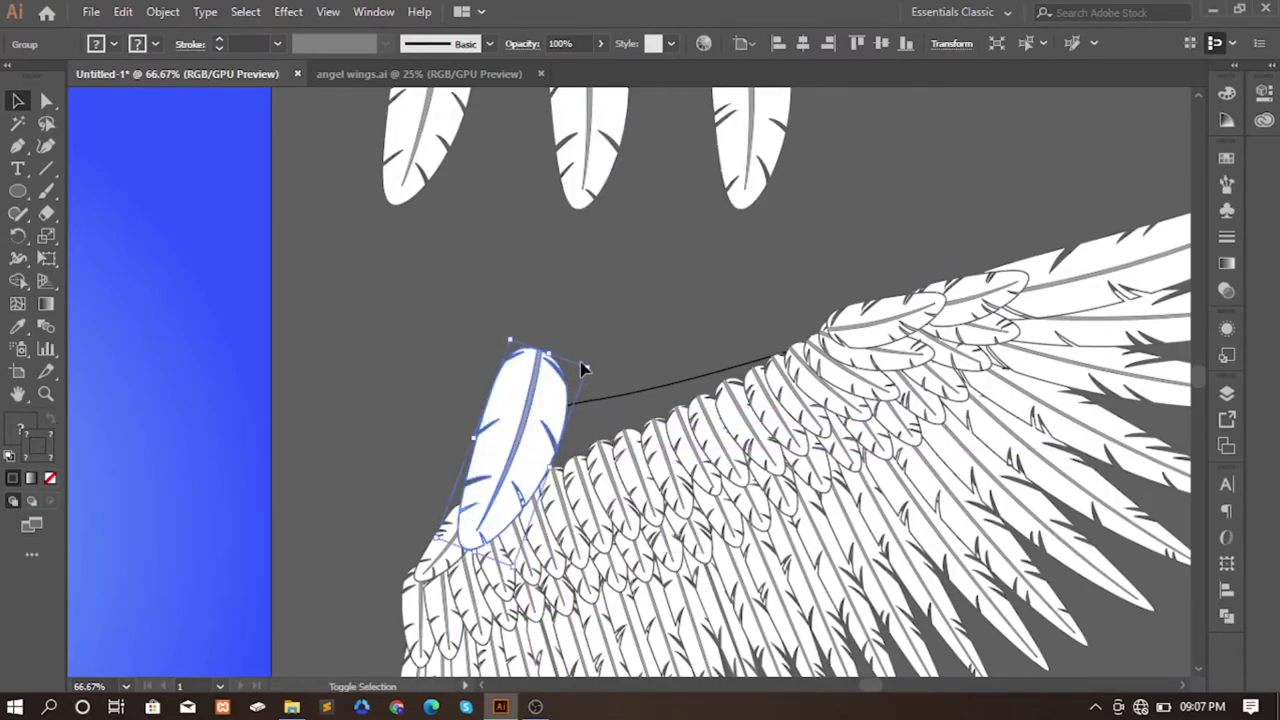
mouse_move(585, 370)
left_mouse_down()
mouse_move(500, 510)
mouse_move(495, 500)
left_mouse_up()
scroll(490, 495, "up", 1)
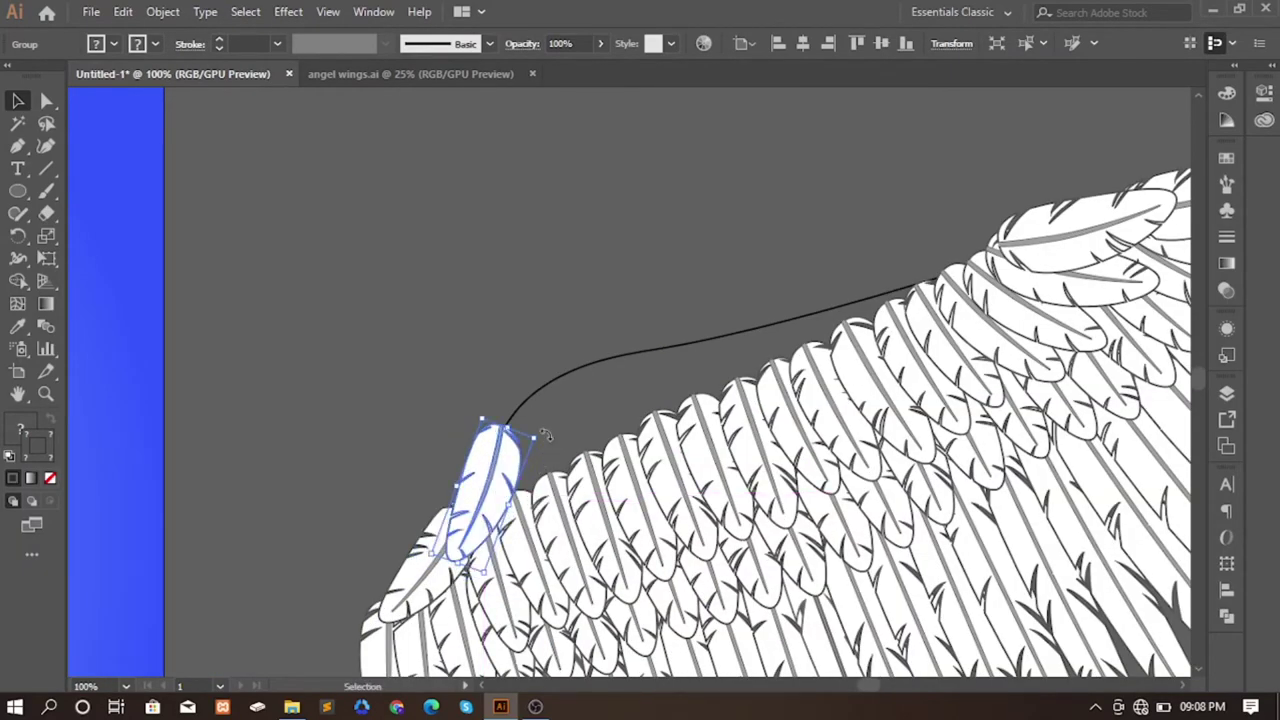
left_click_drag(549, 436, 553, 441)
left_click(406, 436)
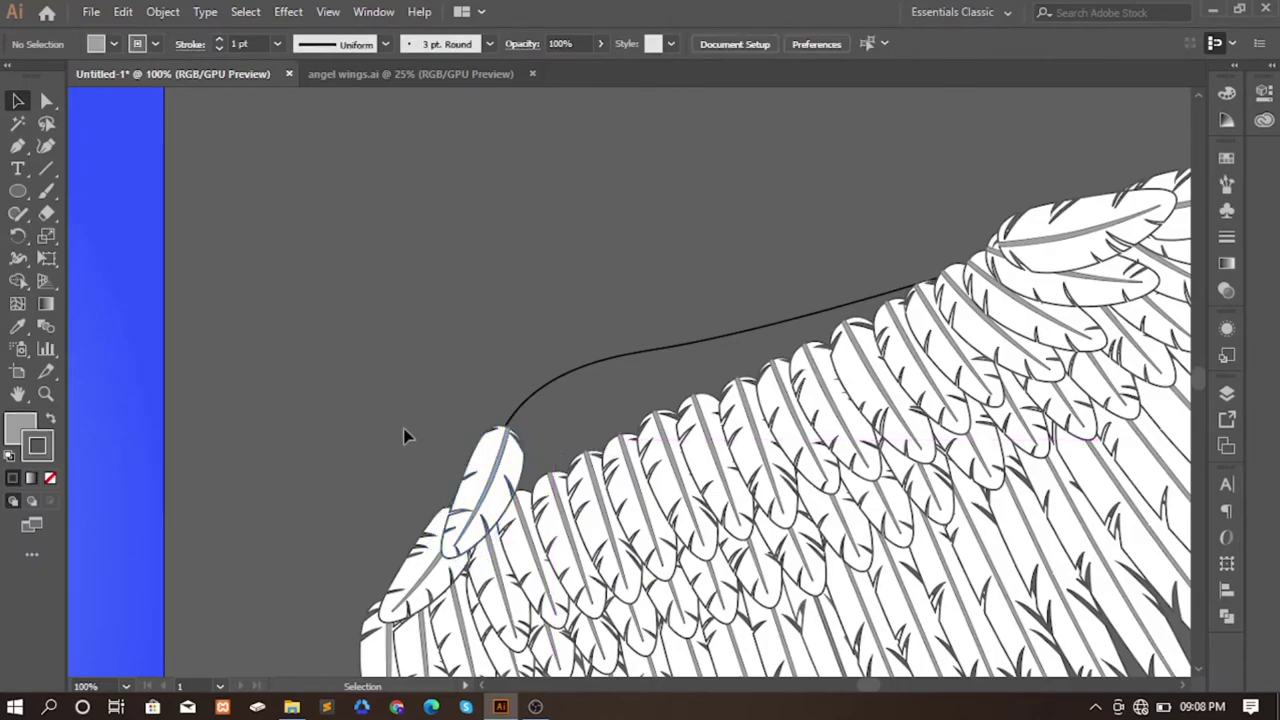
left_click(510, 472)
left_click(447, 400)
- Select the three top loose feathers and reflect them vertically
scroll(444, 392, "down", 1, "alt")
scroll(430, 420, "up", 2)
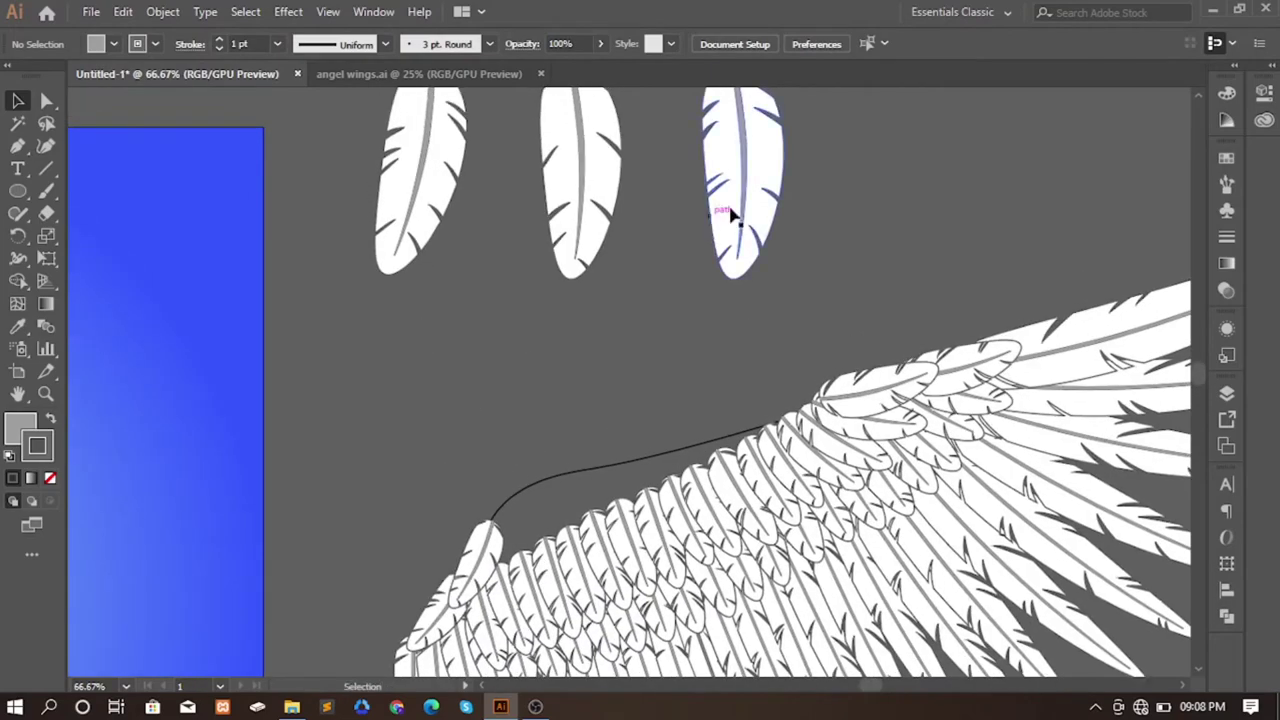
left_click_drag(611, 240, 548, 255)
left_click_drag(516, 237, 363, 246)
right_click(417, 213)
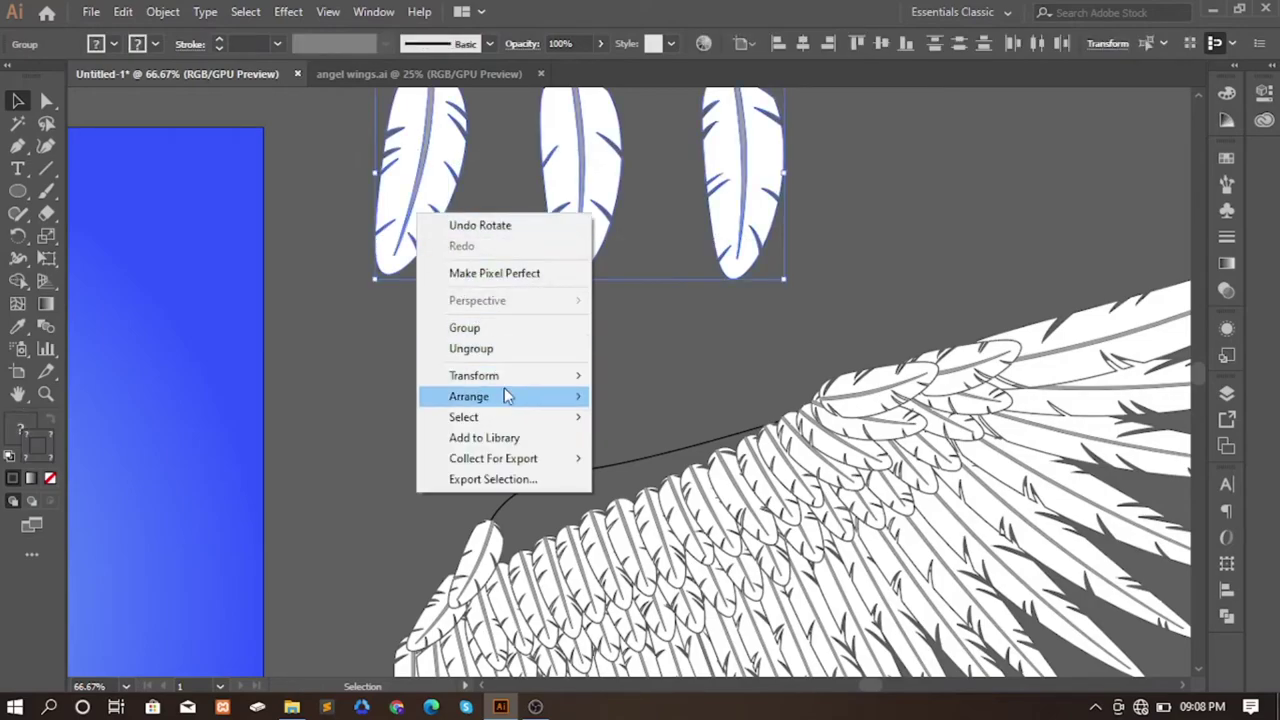
mouse_move(474, 375)
left_click(650, 443)
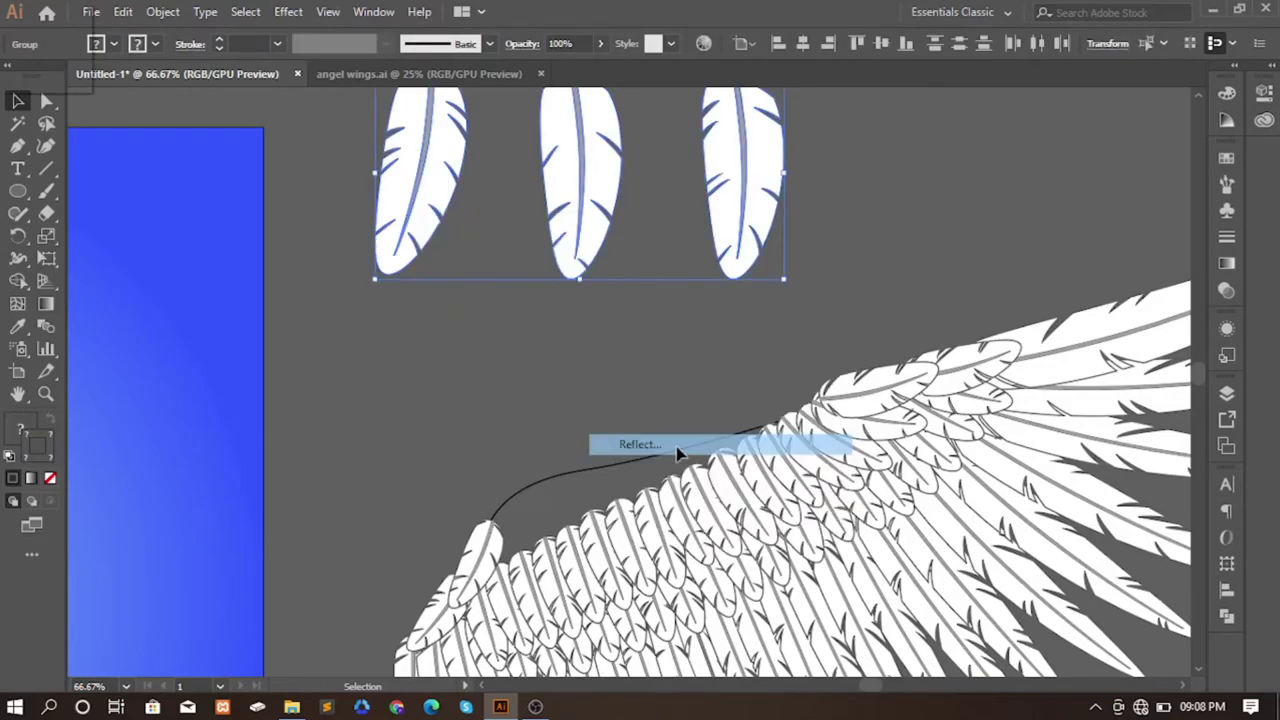
left_click(716, 492)
left_click(442, 330)
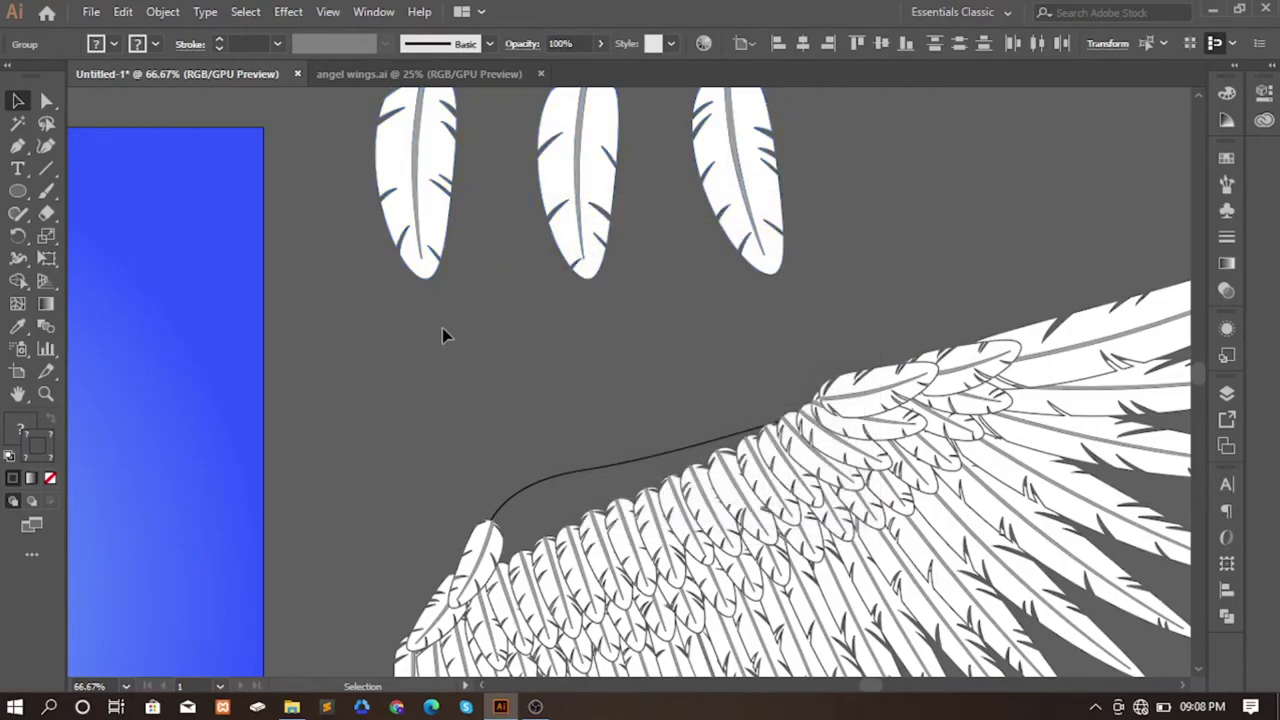
- Move the left feather down to the wing, bring it to front, then shrink and tilt it
left_click_drag(413, 217, 465, 405)
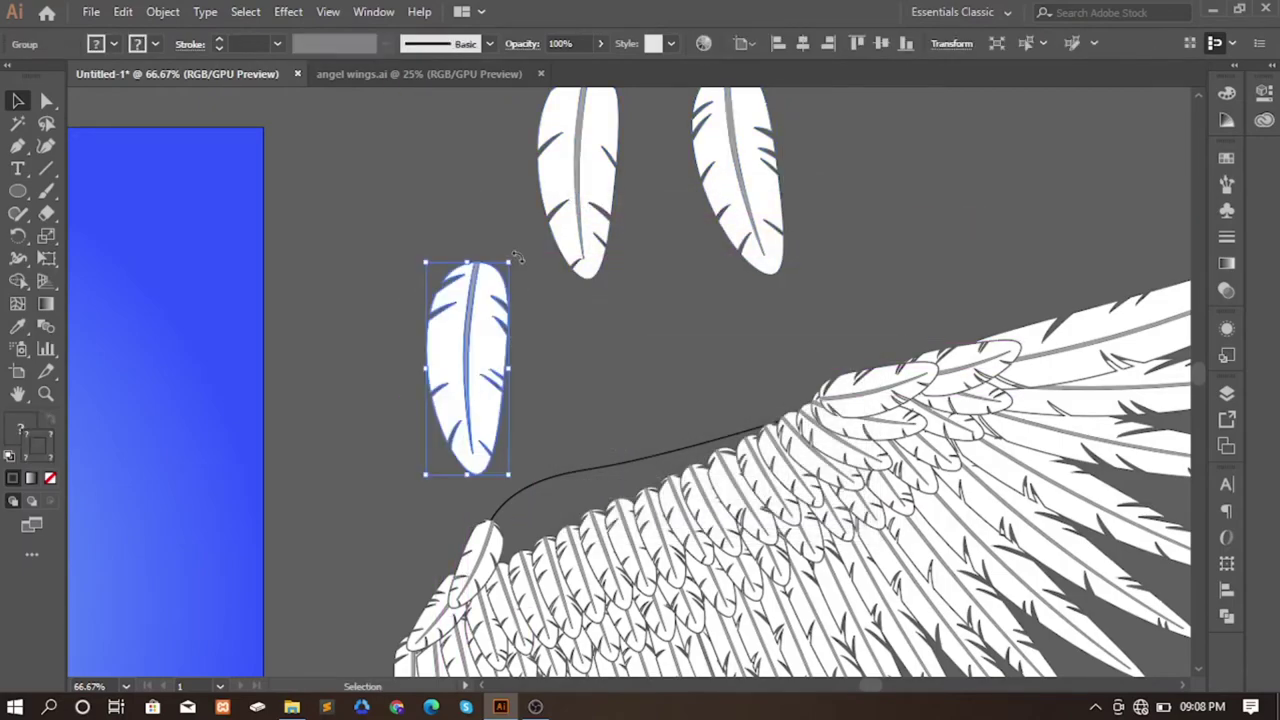
left_click_drag(521, 259, 513, 291)
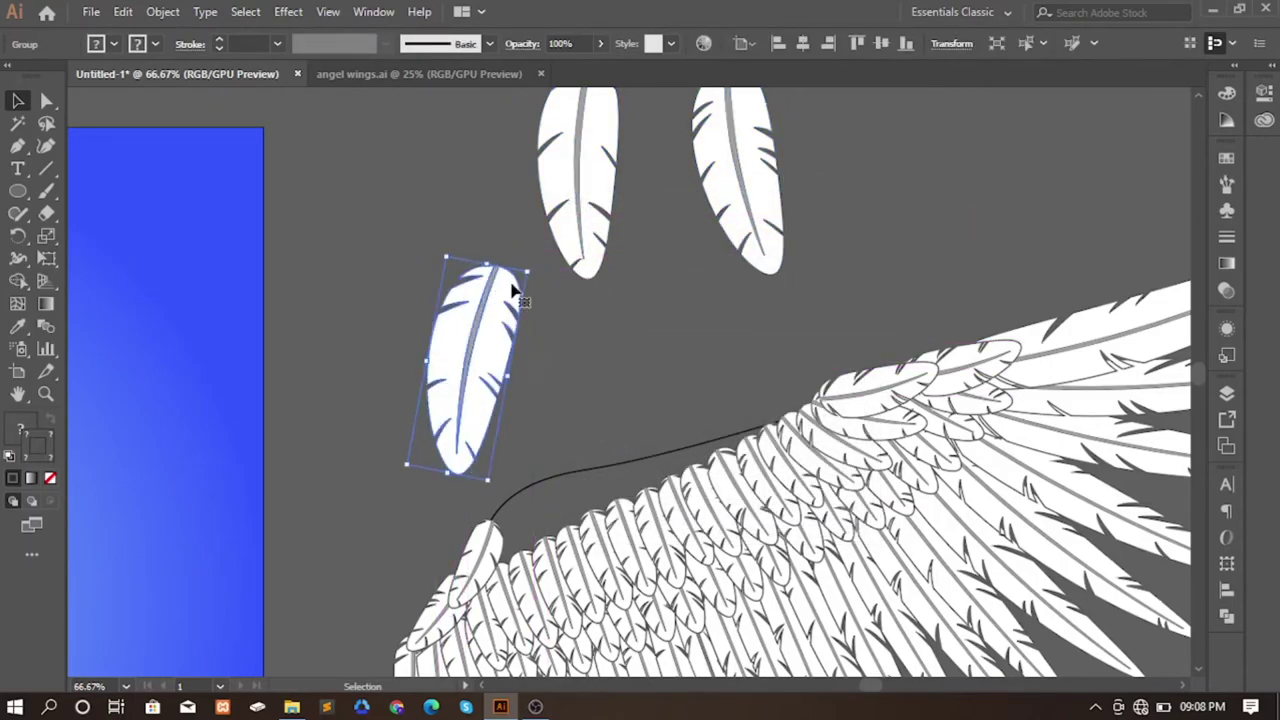
key("ctrl+z")
key("ctrl+z")
key("ctrl+z")
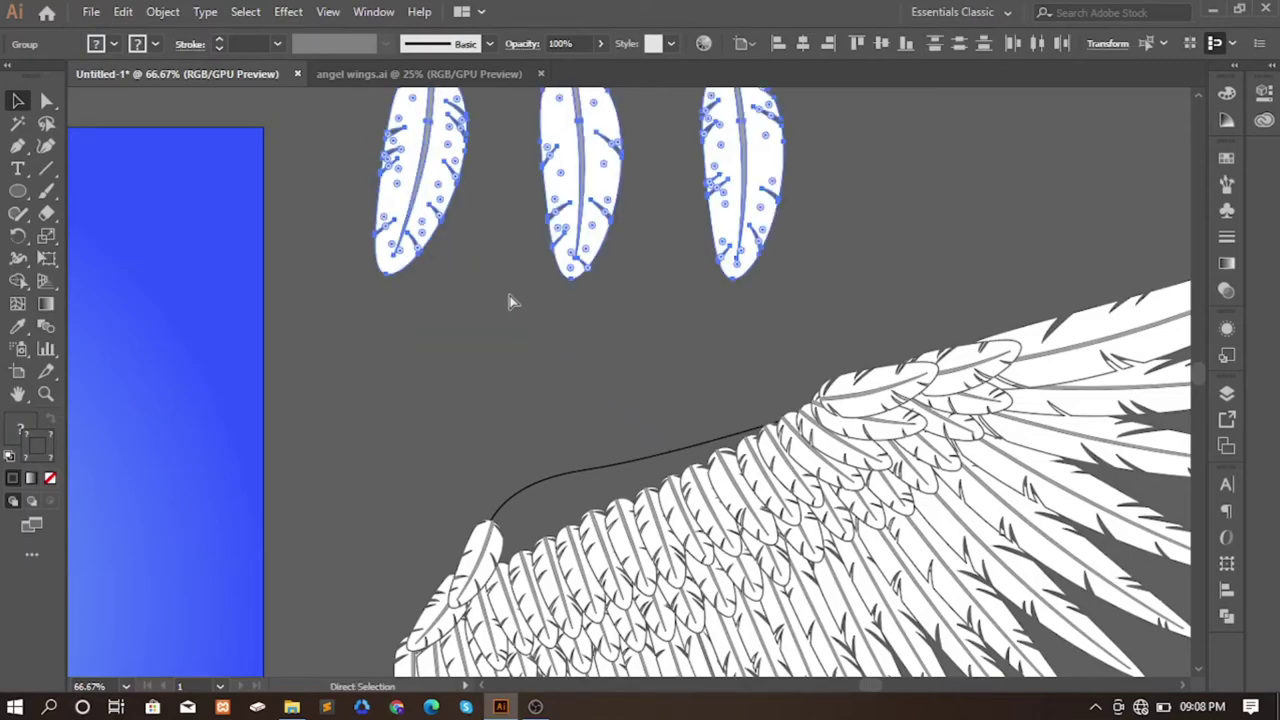
left_click(417, 183)
mouse_move(417, 183)
left_mouse_down()
mouse_move(455, 270)
mouse_move(404, 454)
mouse_move(500, 523)
left_mouse_up()
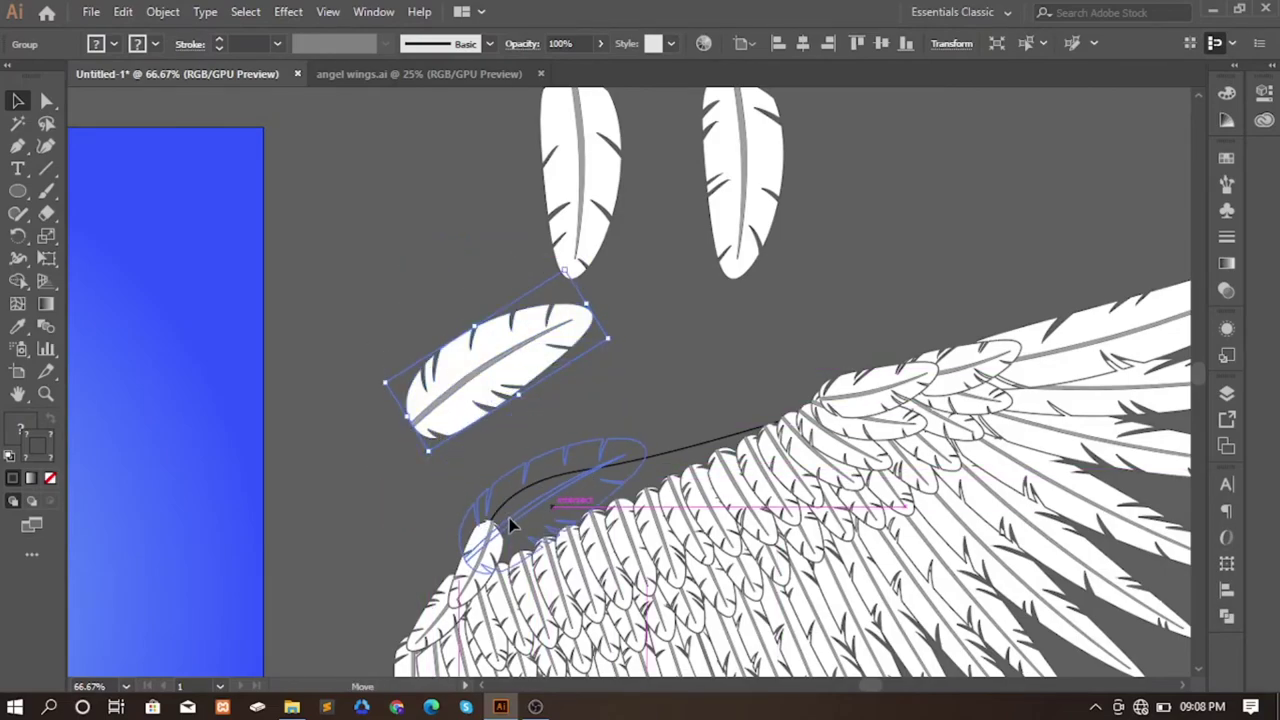
scroll(500, 523, "up", 1)
scroll(497, 530, "down", 3)
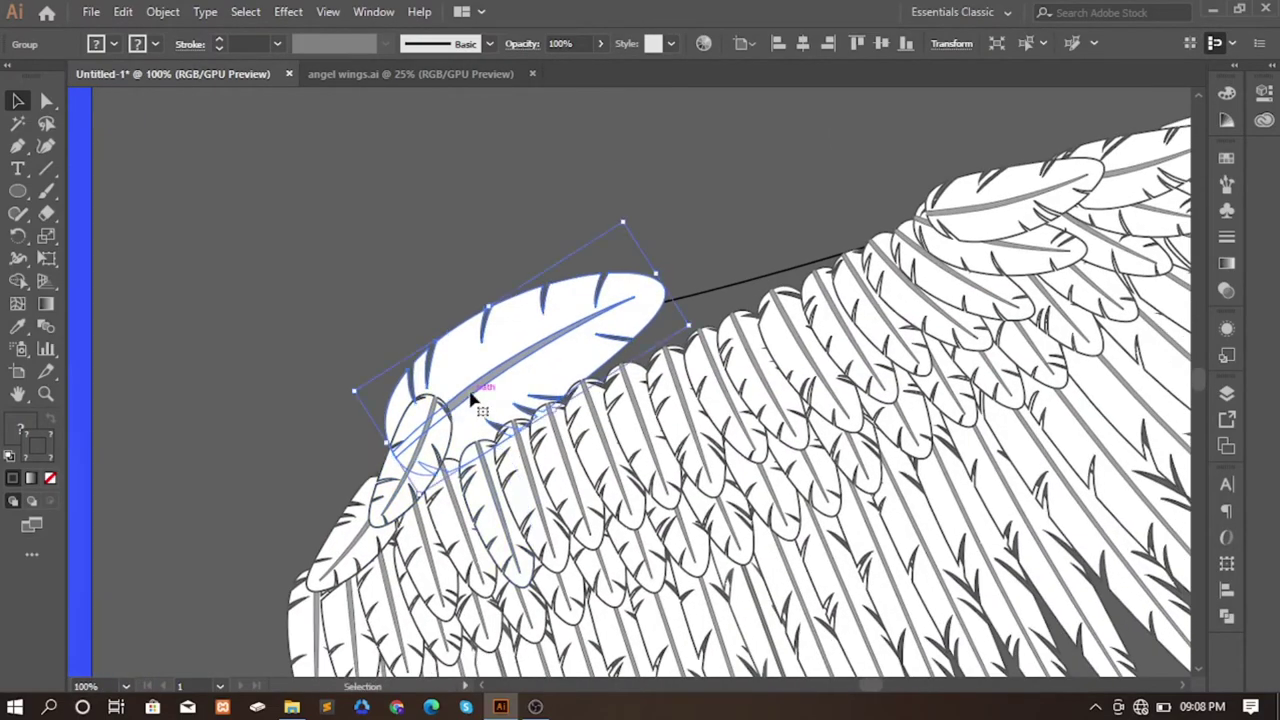
key("ctrl")
key("ctrl+shift+bracketright")
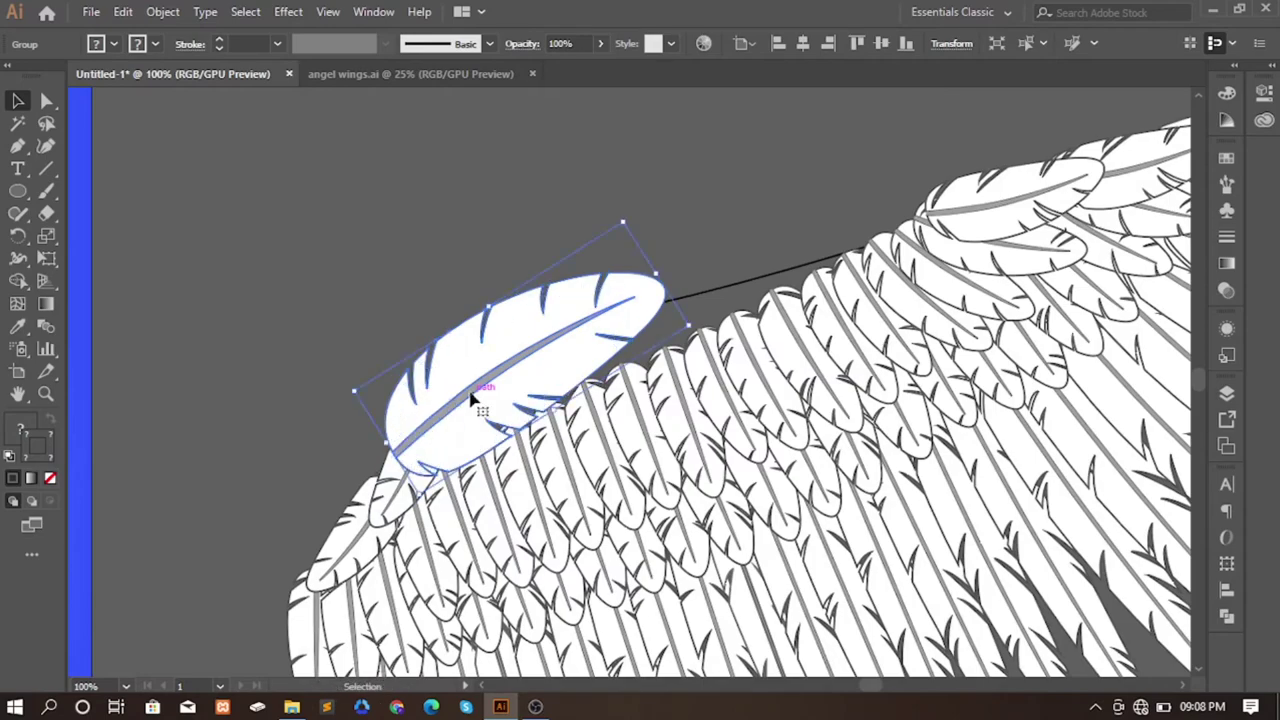
mouse_move(688, 326)
left_mouse_down()
mouse_move(516, 324)
mouse_move(533, 327)
mouse_move(512, 355)
left_mouse_up()
left_click(500, 330)
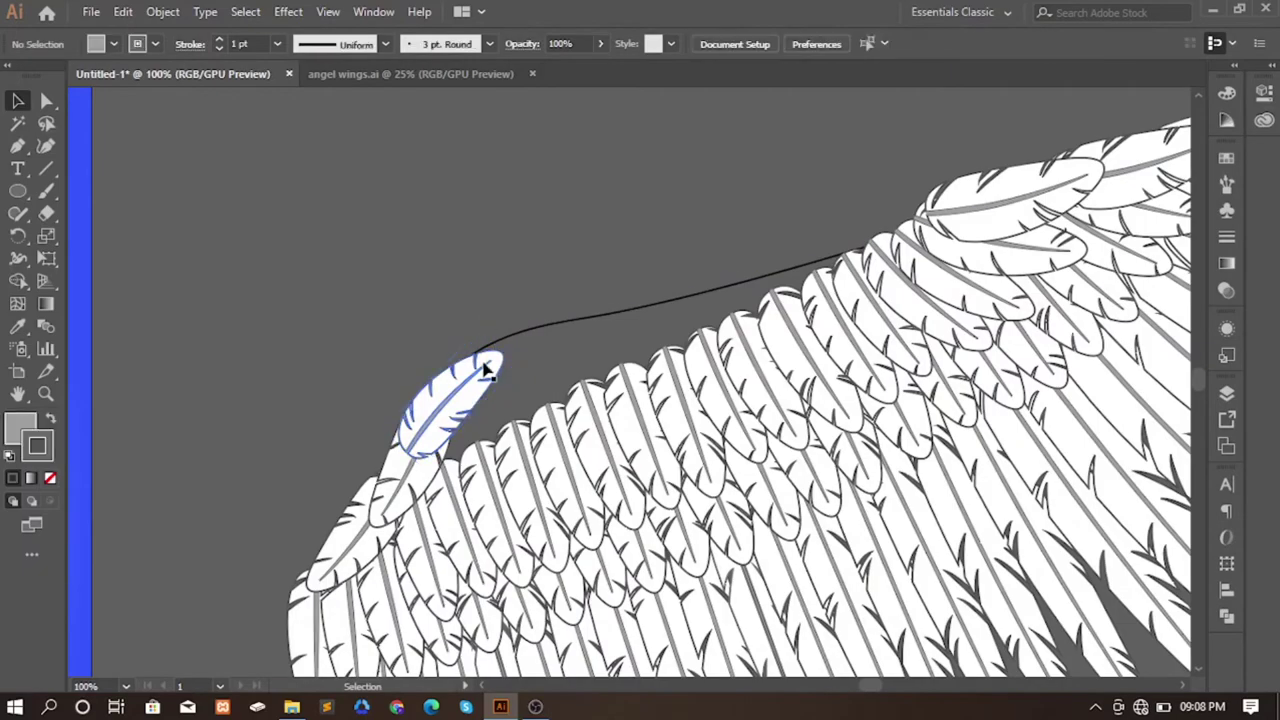
left_click(485, 350)
left_click(479, 317)
- Copy a top feather down, shrink it, and lay it flat on the wing's left edge
key("ctrl+minus")
left_click(497, 420)
left_click(517, 329)
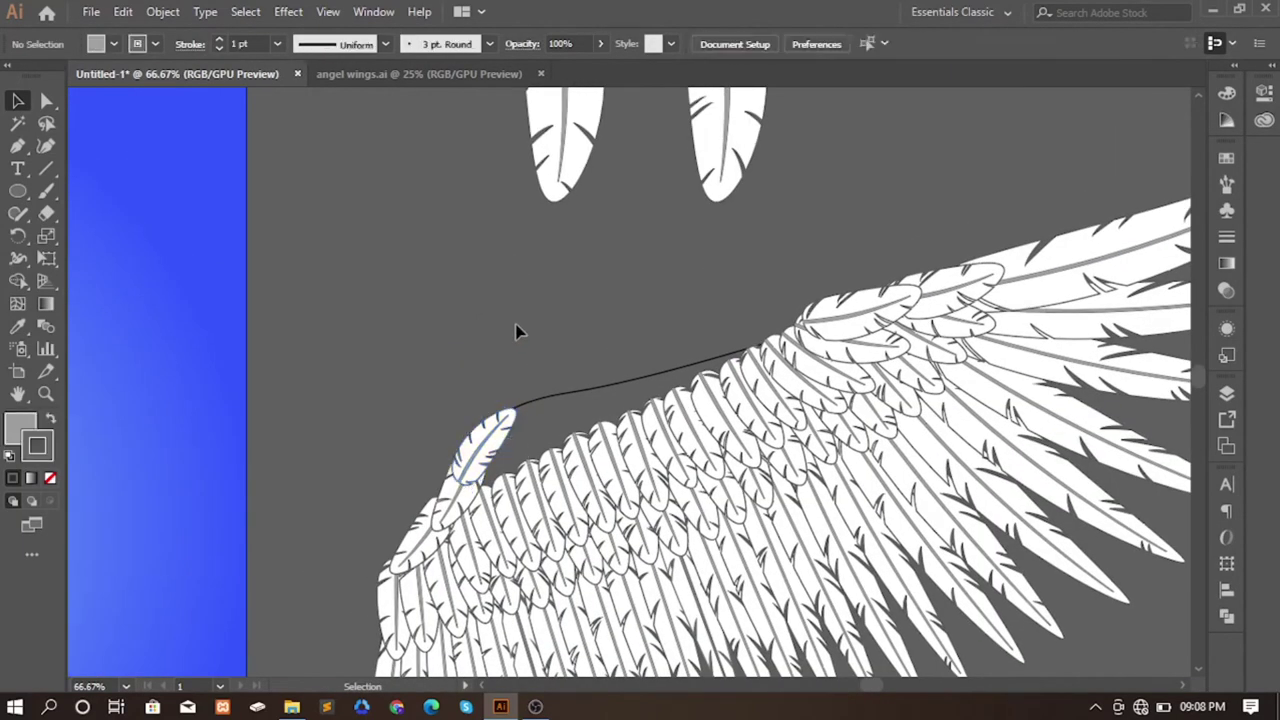
left_click_drag(576, 165, 577, 360)
mouse_move(646, 186)
left_mouse_down()
mouse_move(546, 309)
mouse_move(560, 380)
left_mouse_up()
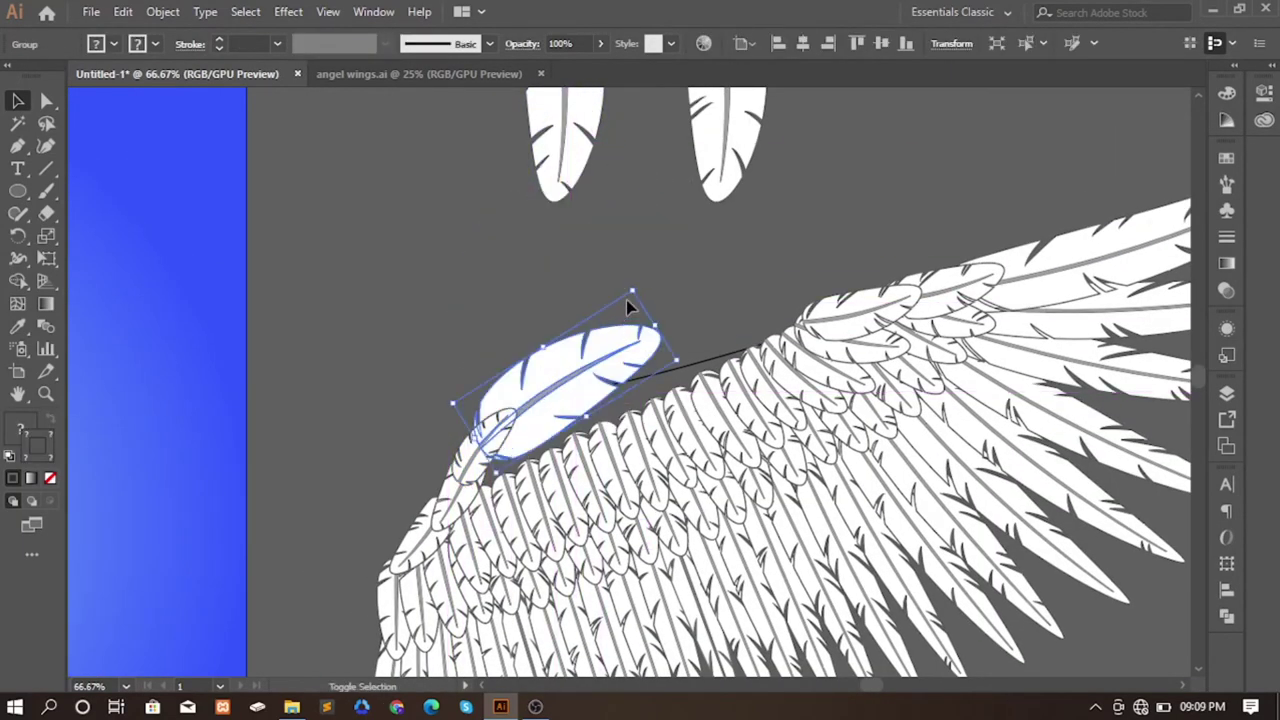
left_click_drag(626, 300, 576, 368)
left_click_drag(550, 405, 541, 417)
key("ctrl+plus")
key("ctrl+plus")
left_click_drag(631, 303, 565, 430)
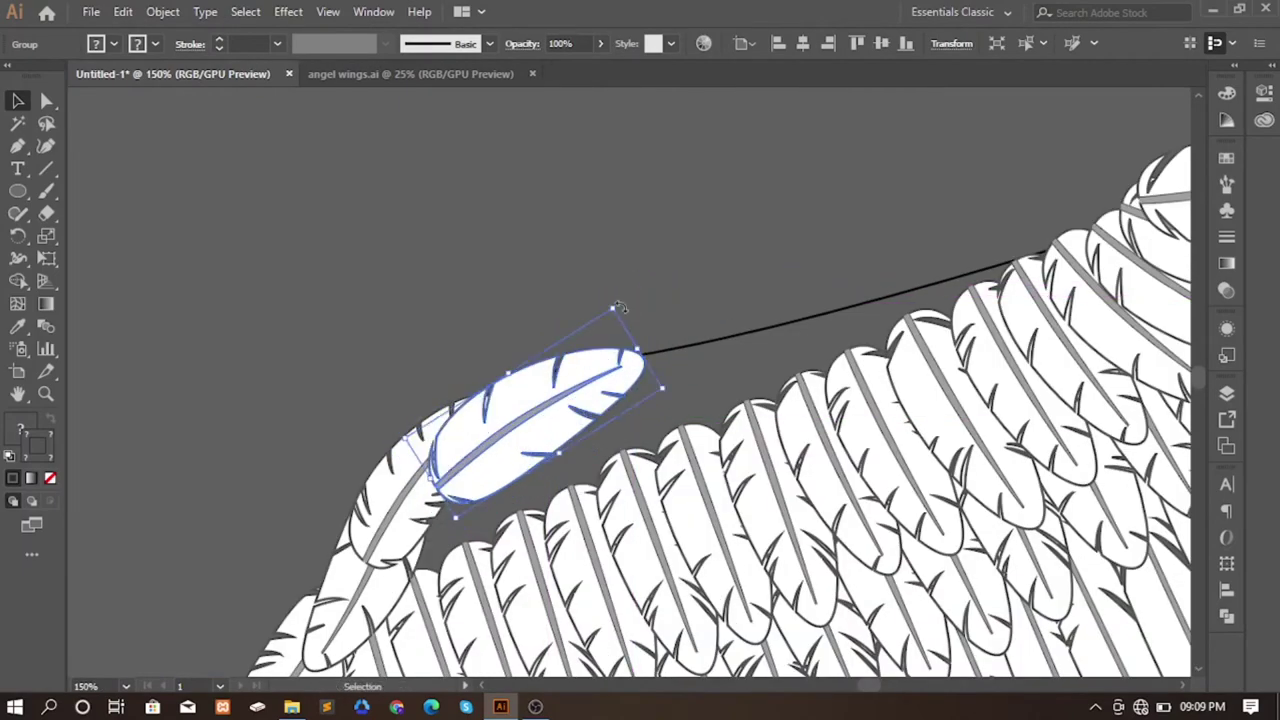
left_click_drag(640, 318, 700, 294)
key("ctrl+minus")
key("ctrl+minus")
- Reflect the remaining top feathers
left_click(600, 180)
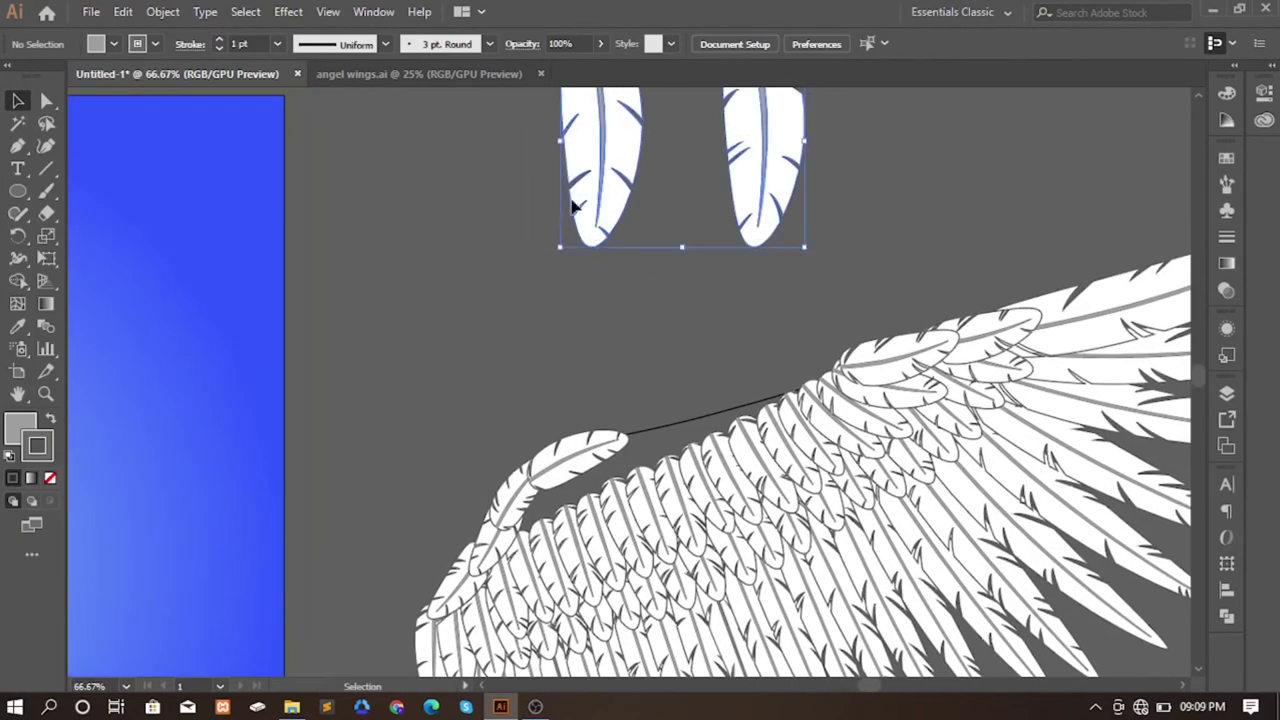
right_click(590, 164)
left_click(800, 386)
left_click(720, 491)
- Resize a feather to fit the wing edge and lay a pasted copy flat along it
mouse_move(551, 190)
left_mouse_down()
mouse_move(600, 420)
mouse_move(556, 368)
left_mouse_up()
key("ctrl+plus")
left_click_drag(757, 371, 697, 410)
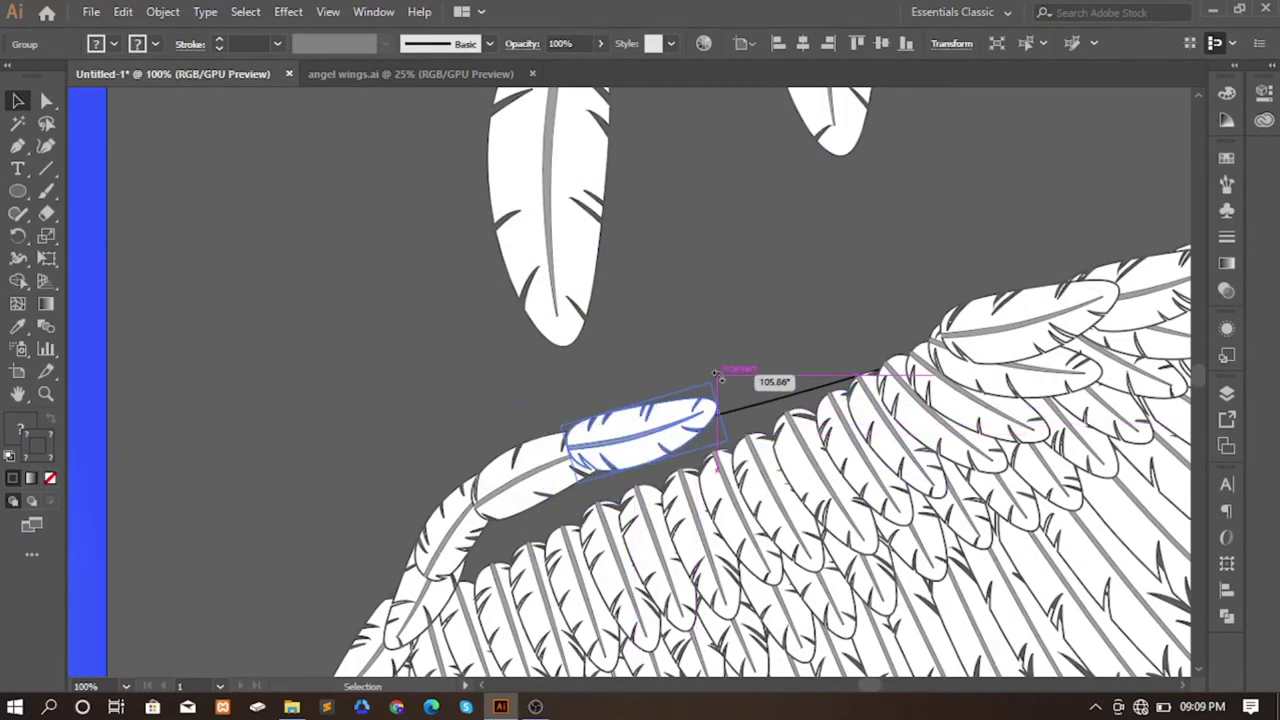
left_click(780, 366)
key("ctrl+f")
mouse_move(860, 237)
left_mouse_down()
mouse_move(757, 266)
mouse_move(740, 412)
mouse_move(830, 390)
mouse_move(963, 320)
left_mouse_up()
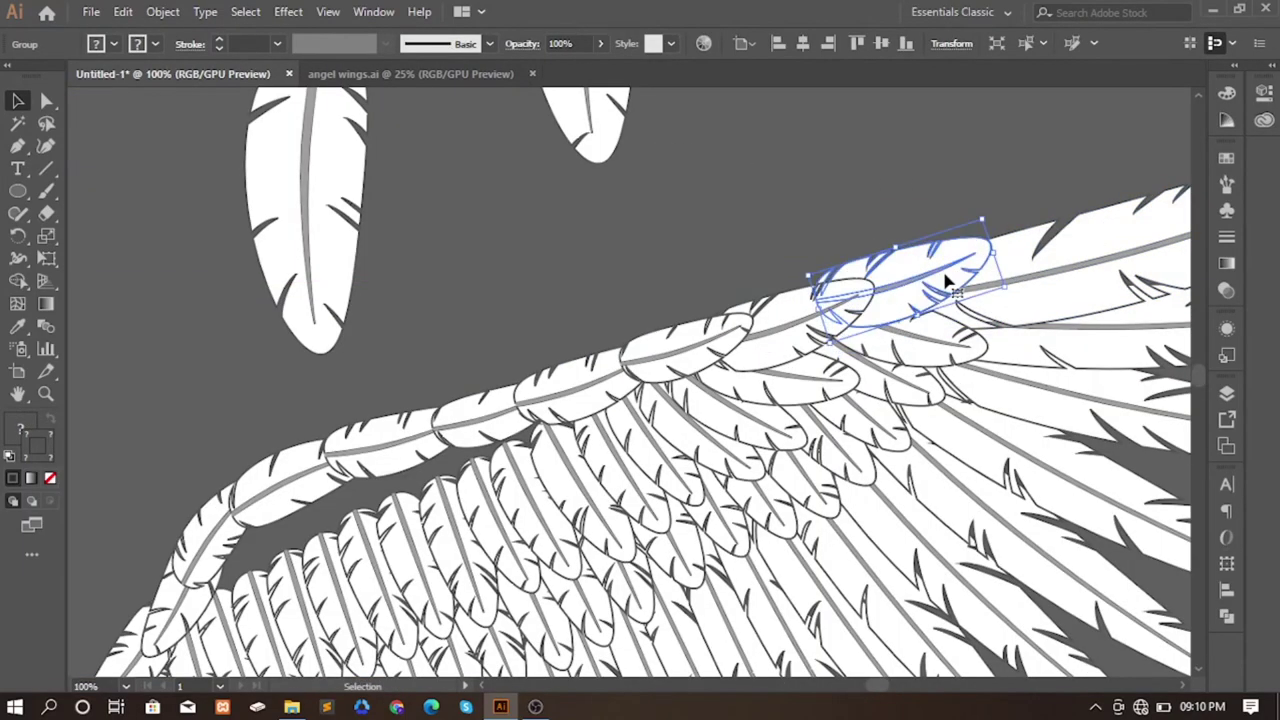
- Move a shoulder feather up toward the wing's top edge
left_click(810, 206)
left_click_drag(520, 450, 719, 385)
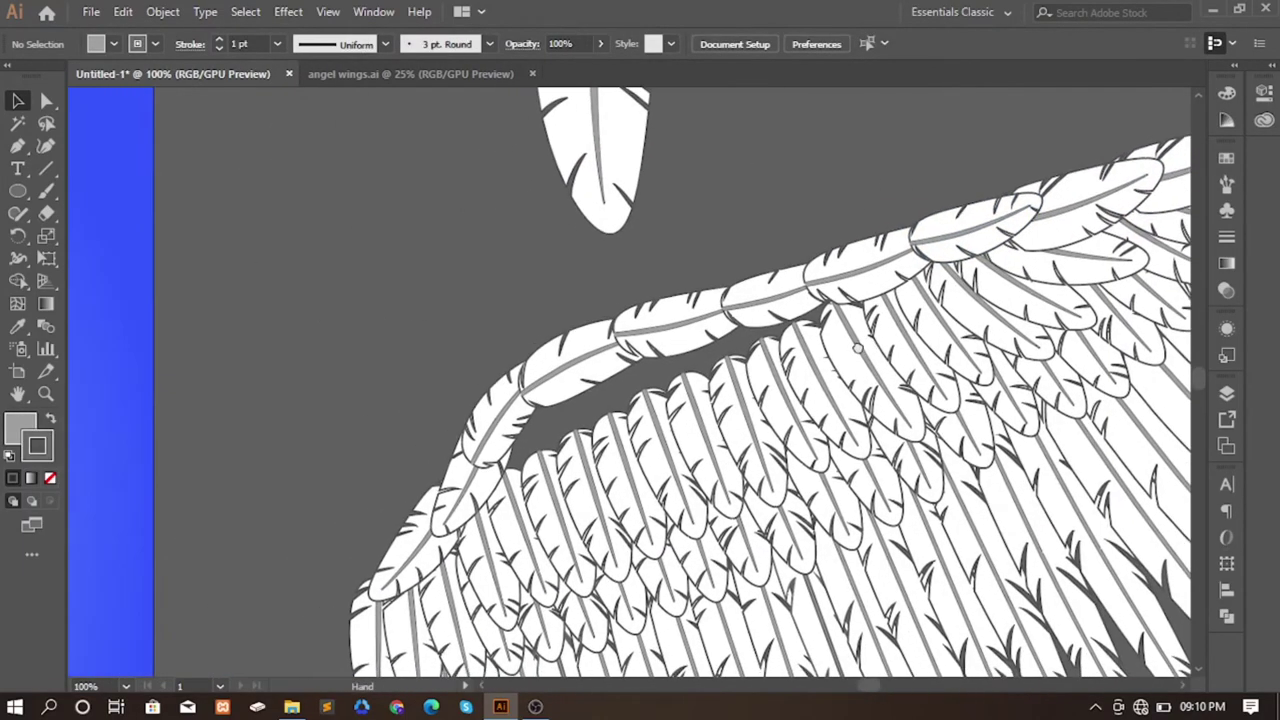
left_click(669, 427)
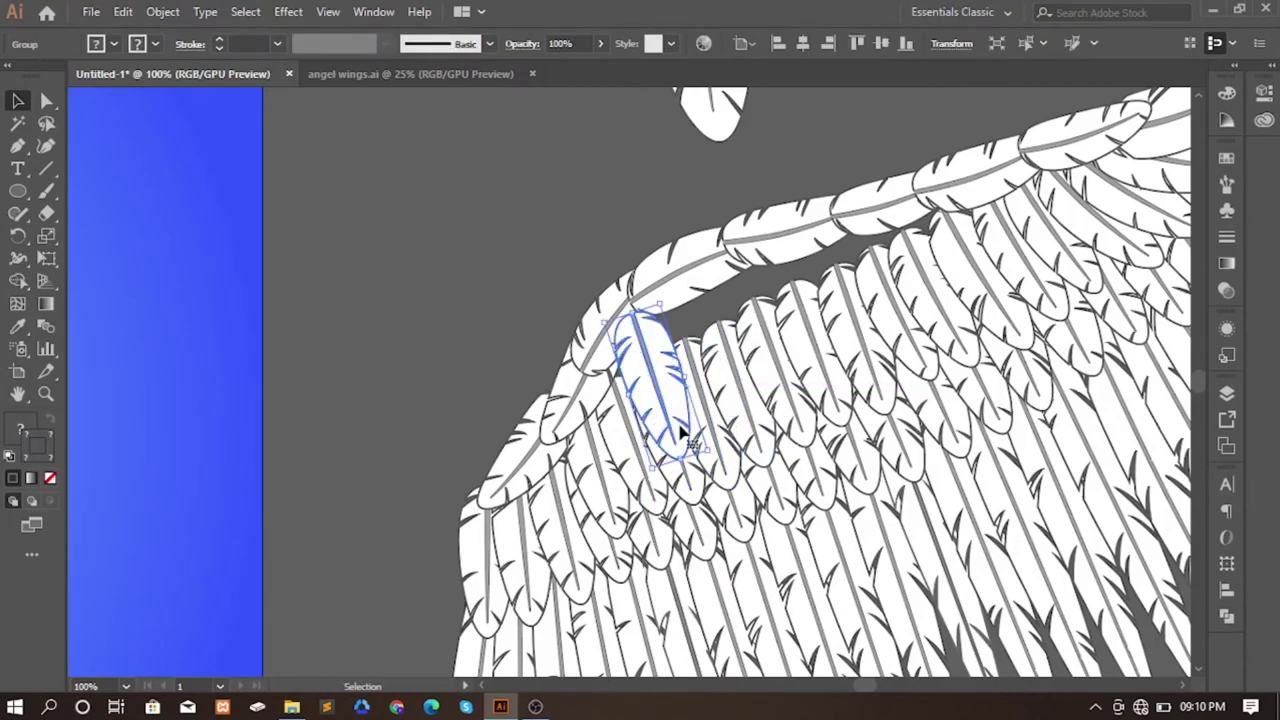
mouse_move(680, 428)
left_mouse_down()
mouse_move(706, 397)
mouse_move(633, 393)
left_mouse_up()
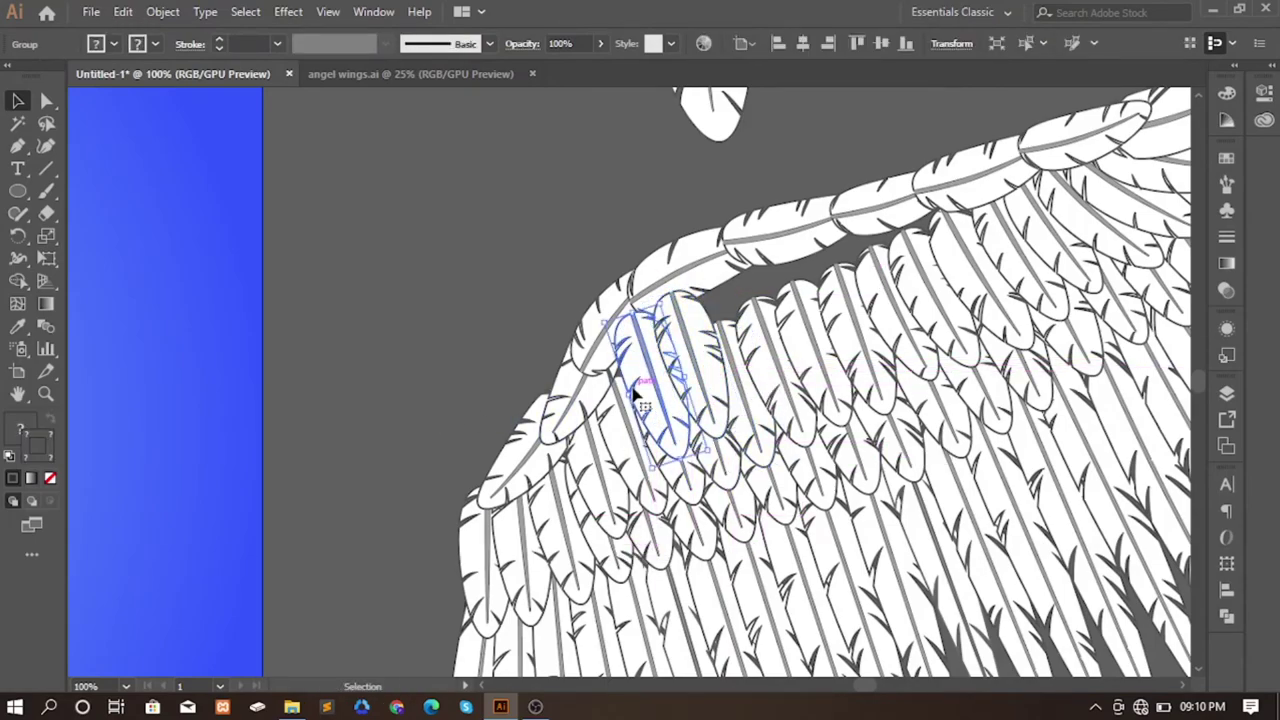
left_click(543, 309)
- Angle a neighbouring feather along the upper edge and cover the remaining gap with another
left_click(771, 404)
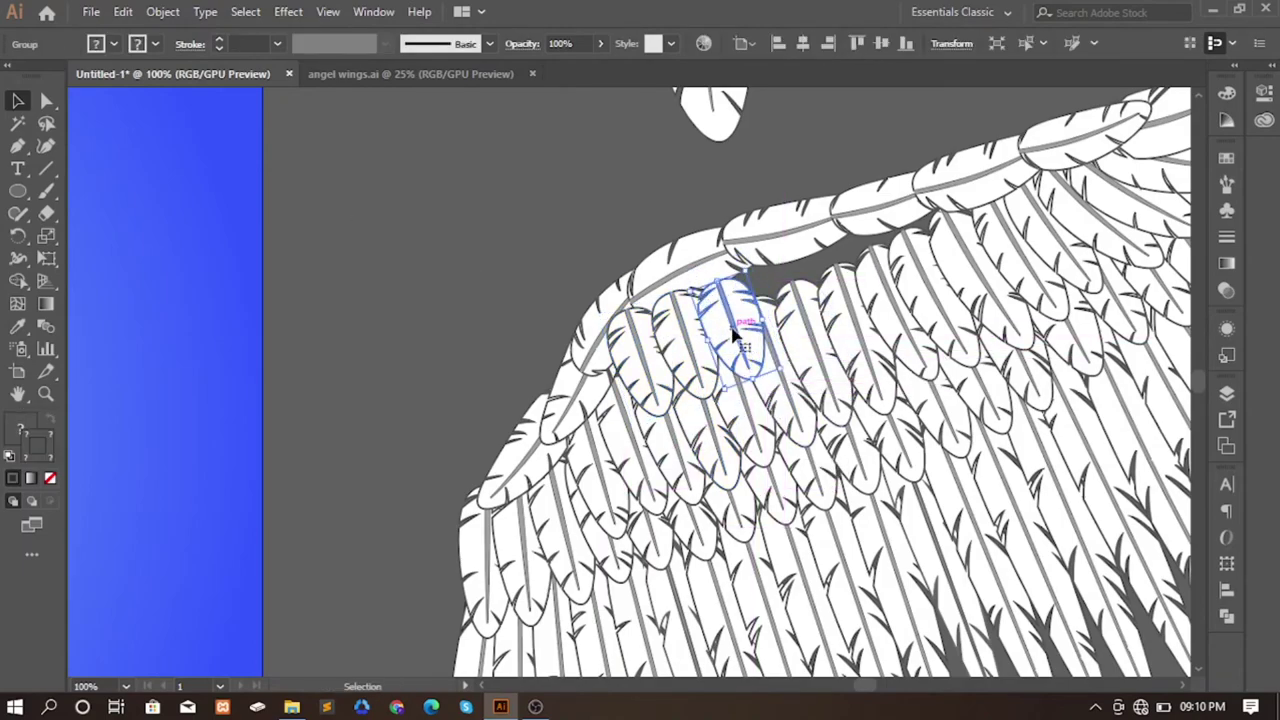
mouse_move(750, 340)
left_mouse_down()
mouse_move(893, 337)
mouse_move(760, 360)
mouse_move(775, 325)
left_mouse_up()
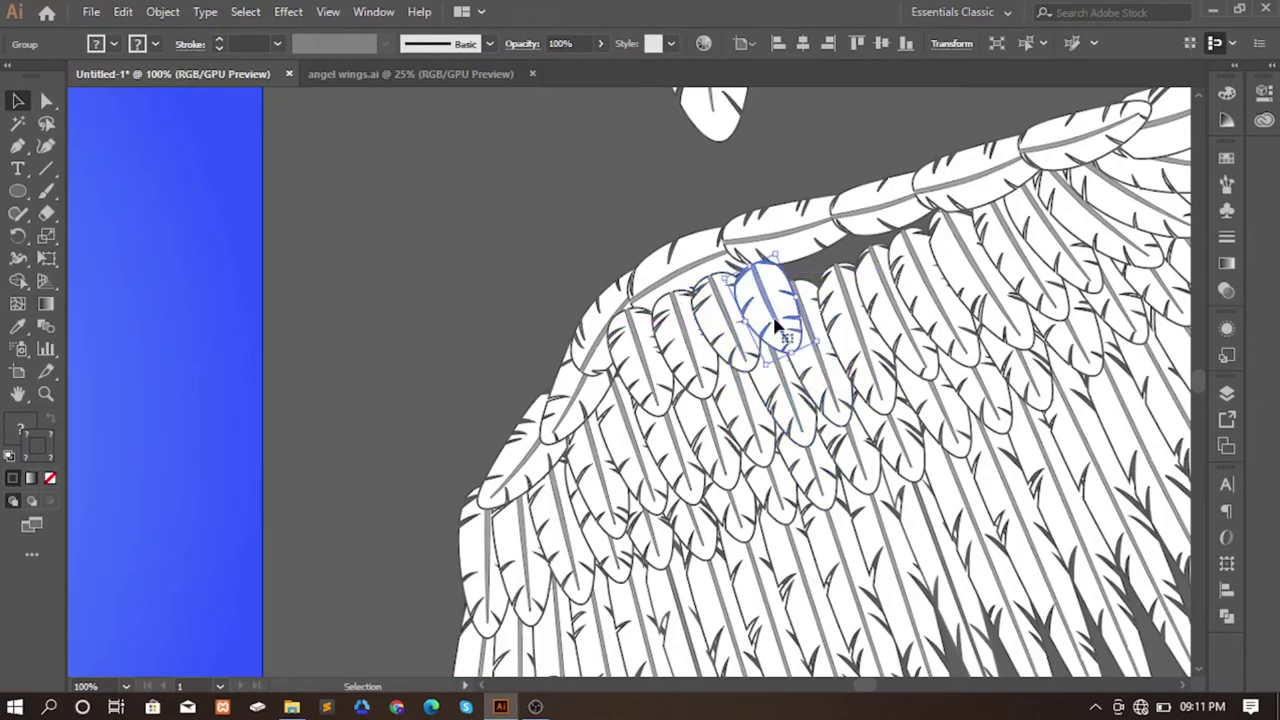
mouse_move(1008, 300)
left_mouse_down()
mouse_move(846, 326)
mouse_move(891, 371)
mouse_move(829, 334)
mouse_move(867, 319)
mouse_move(884, 328)
left_mouse_up()
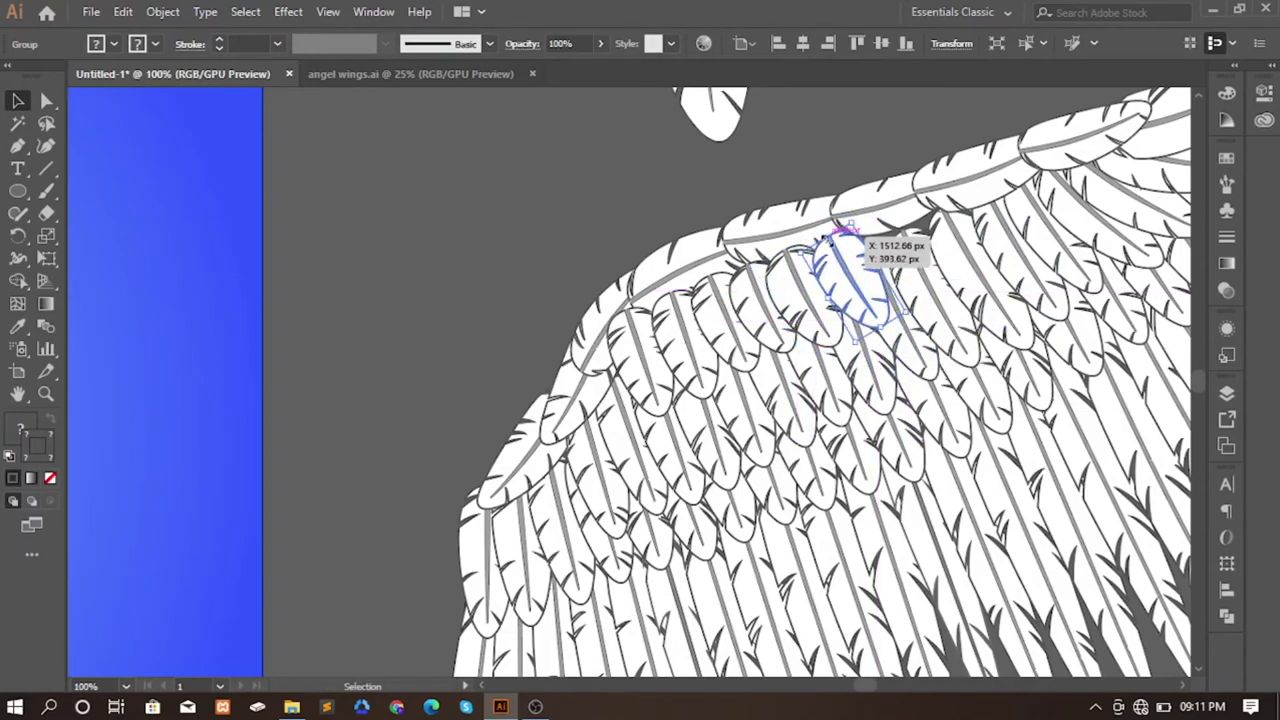
left_click_drag(884, 328, 878, 323)
mouse_move(1022, 305)
left_mouse_down()
mouse_move(929, 320)
mouse_move(747, 455)
mouse_move(713, 408)
left_mouse_up()
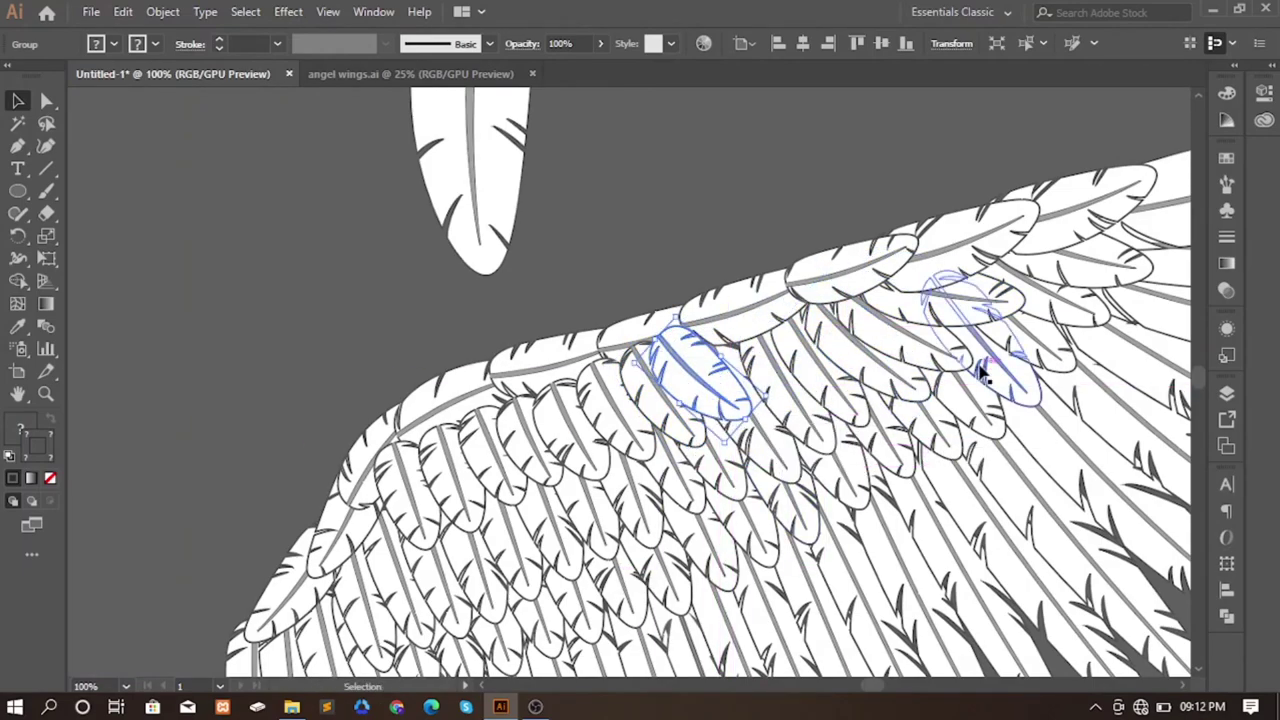
left_click_drag(982, 372, 755, 380)
- Shift-select the four feathers along the wing's top edge
left_click(780, 280)
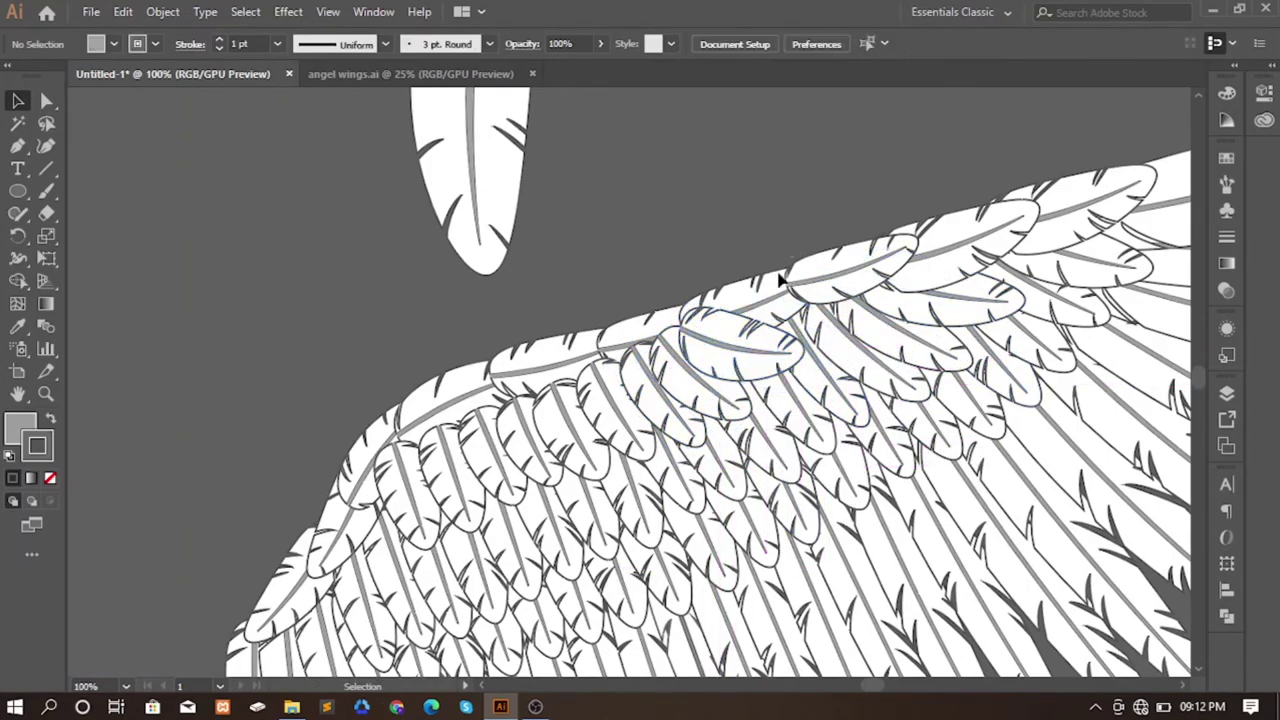
left_click(766, 333)
left_click(768, 222)
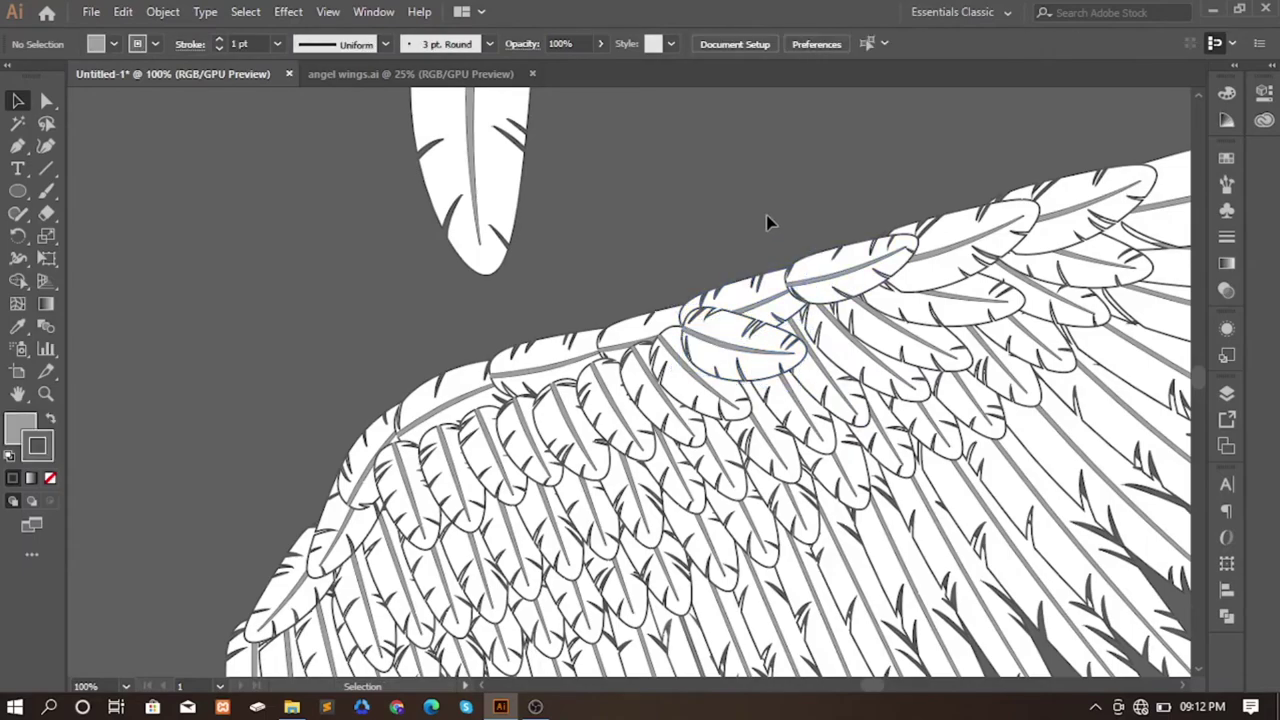
left_click(852, 285)
left_click(620, 335, "shift")
left_click(400, 420, "shift")
left_click(324, 540, "shift")
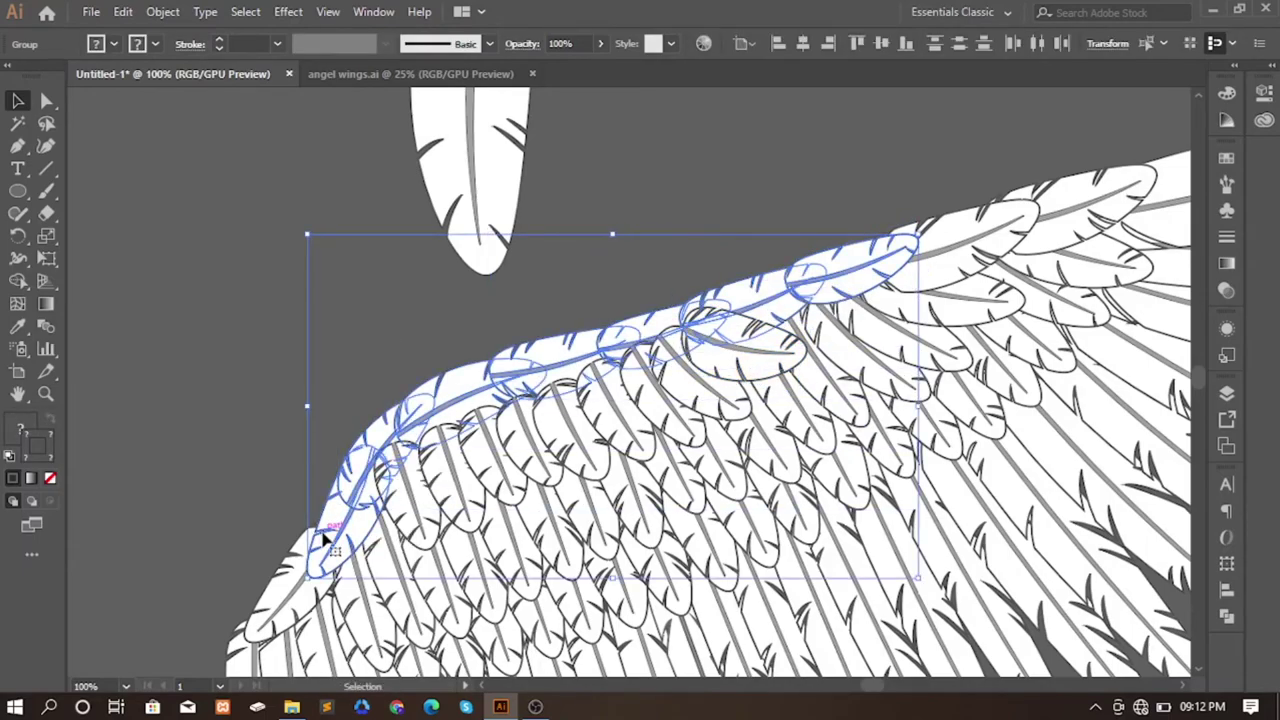
- Reframe the wing and move the two loose feathers above it off to the right
left_click(243, 486)
scroll(263, 460, "down", 3)
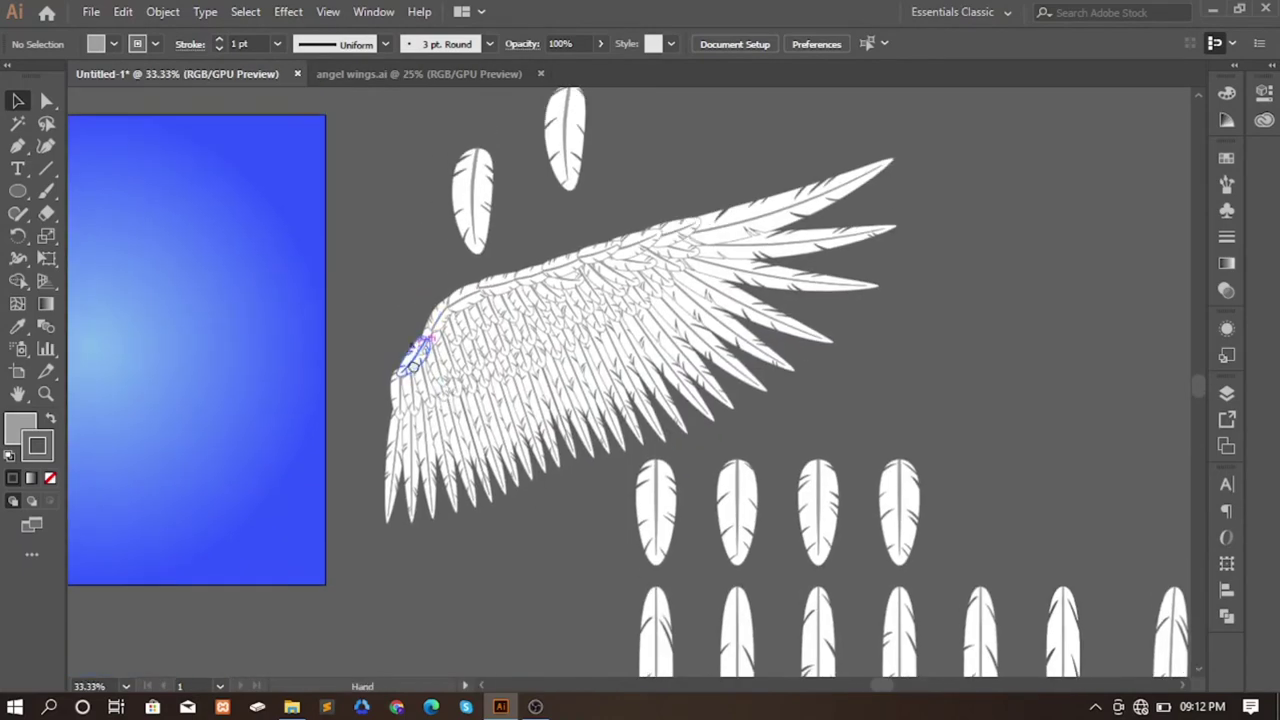
left_click_drag(415, 355, 430, 393)
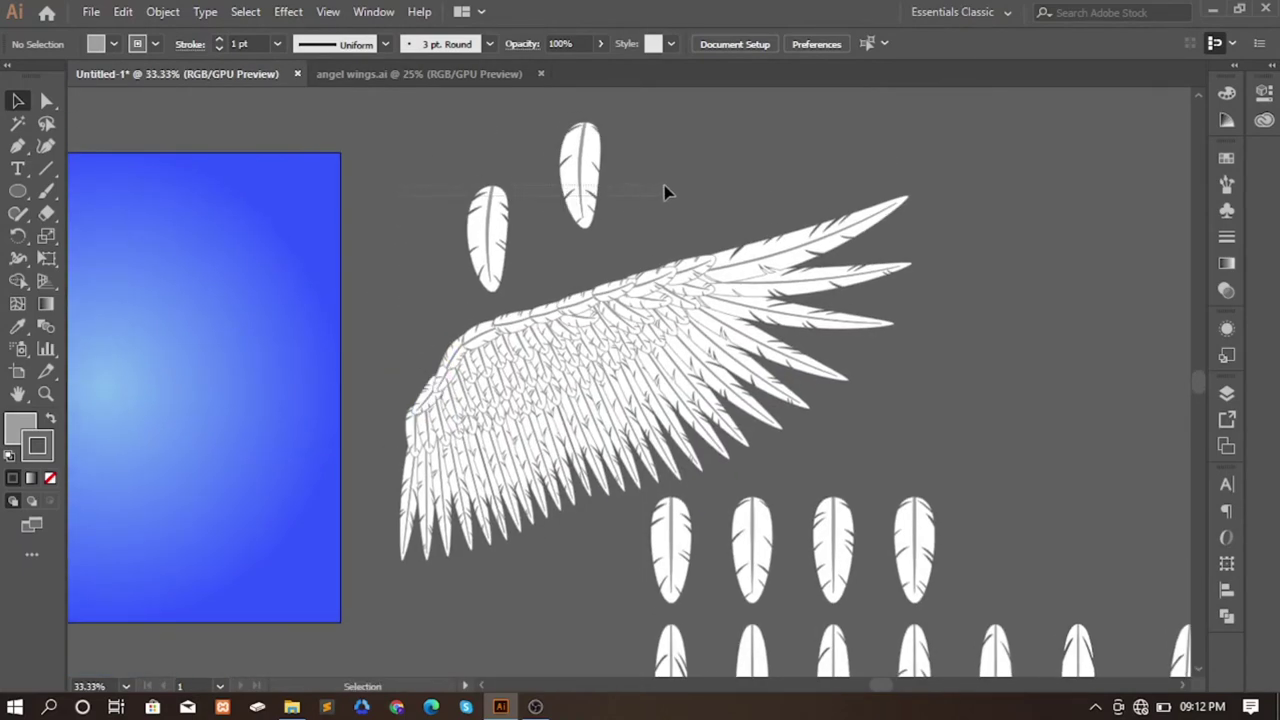
left_click_drag(666, 191, 500, 230)
left_click_drag(595, 197, 1150, 330)
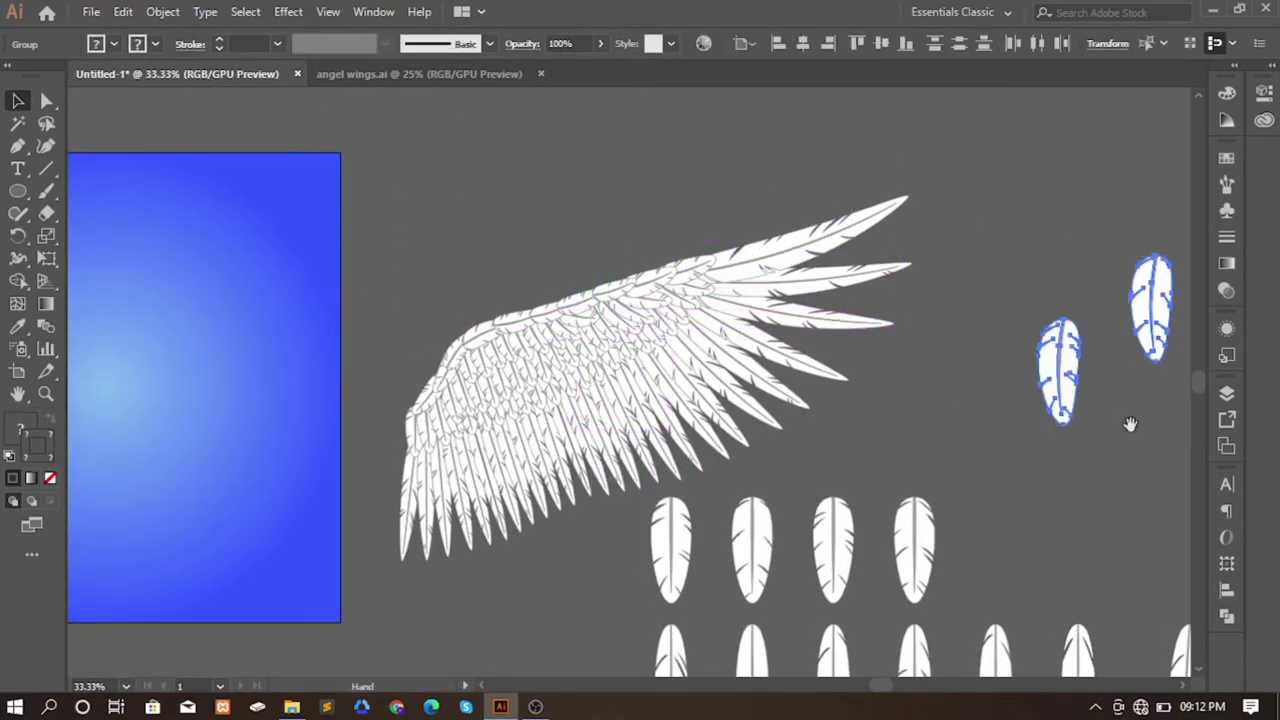
left_click_drag(1137, 437, 815, 352)
- Zoom out and shift the right-hand group of spare feathers further right
key("ctrl+minus")
key("ctrl+minus")
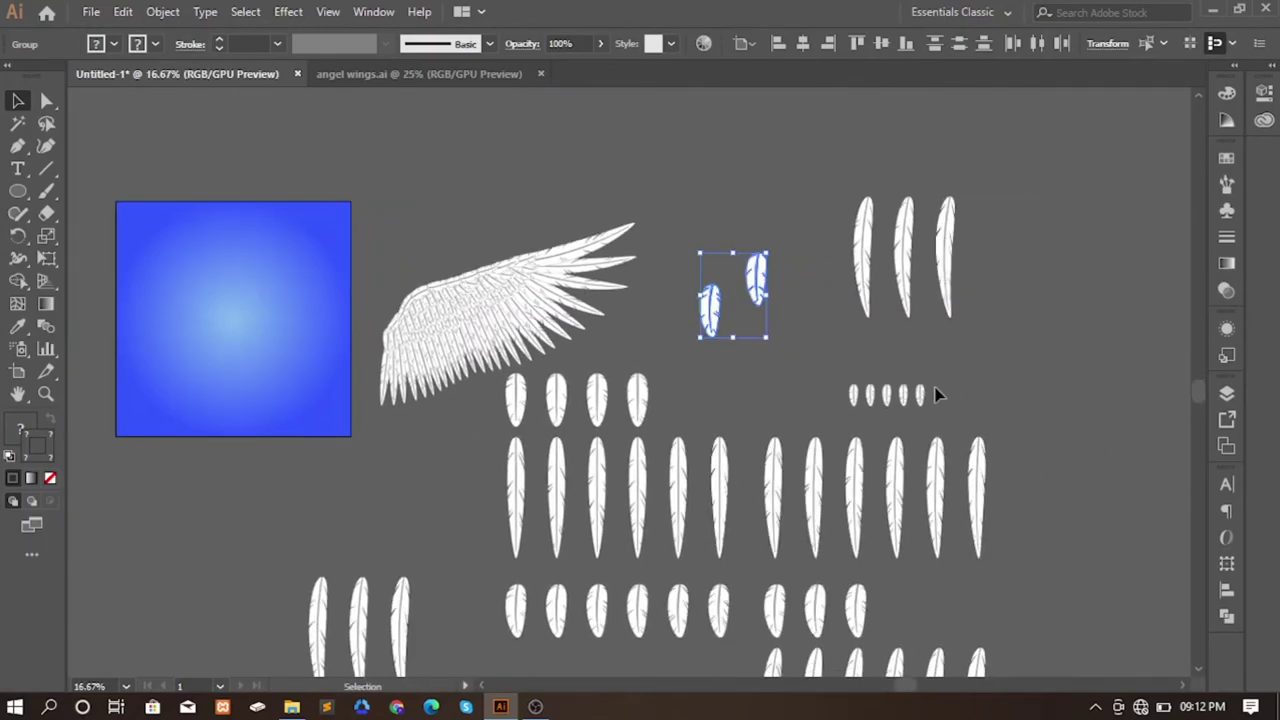
left_click_drag(738, 671, 727, 638)
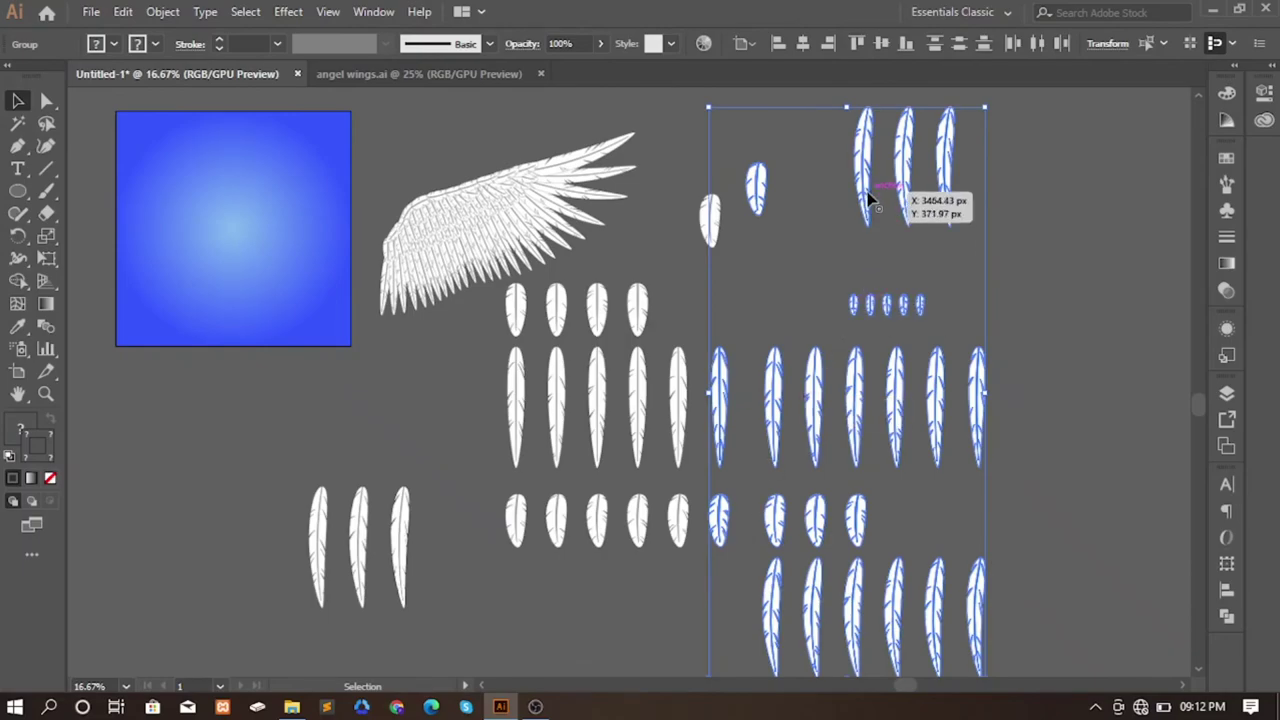
left_click_drag(869, 200, 1093, 486)
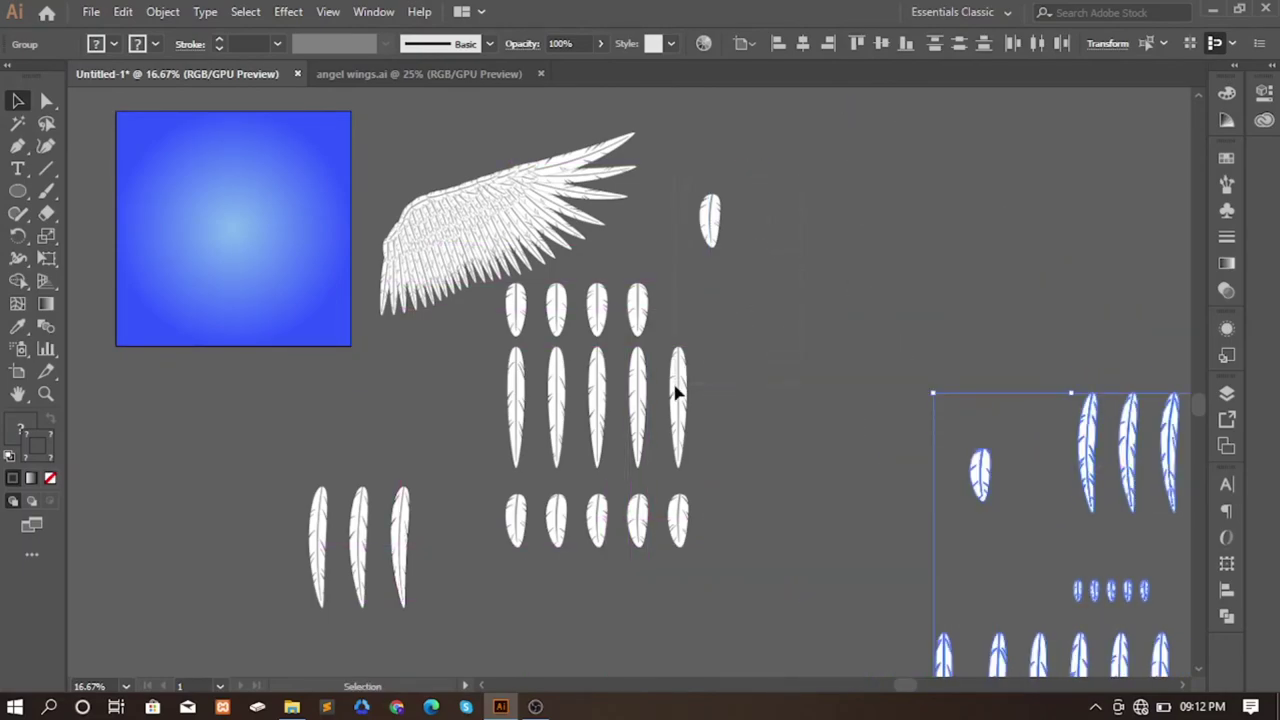
mouse_move(654, 530)
left_mouse_down()
mouse_move(707, 249)
mouse_move(838, 437)
left_mouse_up()
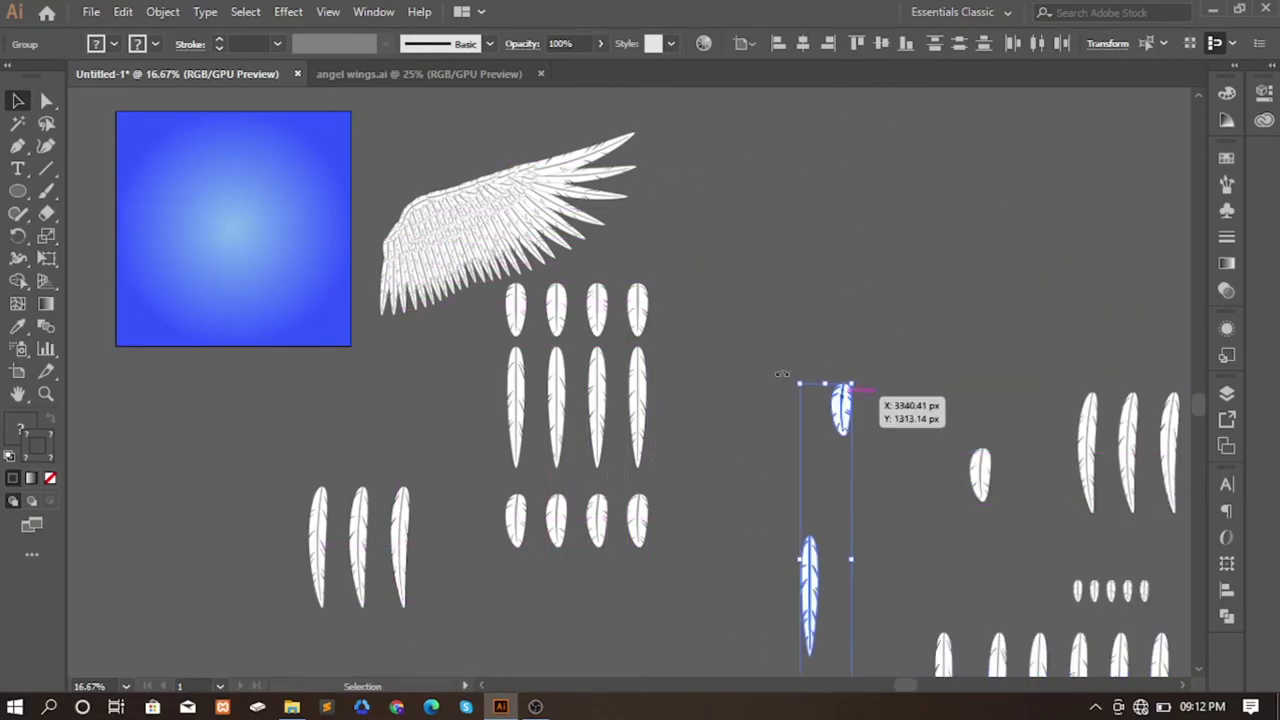
- Move the middle twelve feathers top right and the three bottom-left feathers beside them
left_click(513, 410)
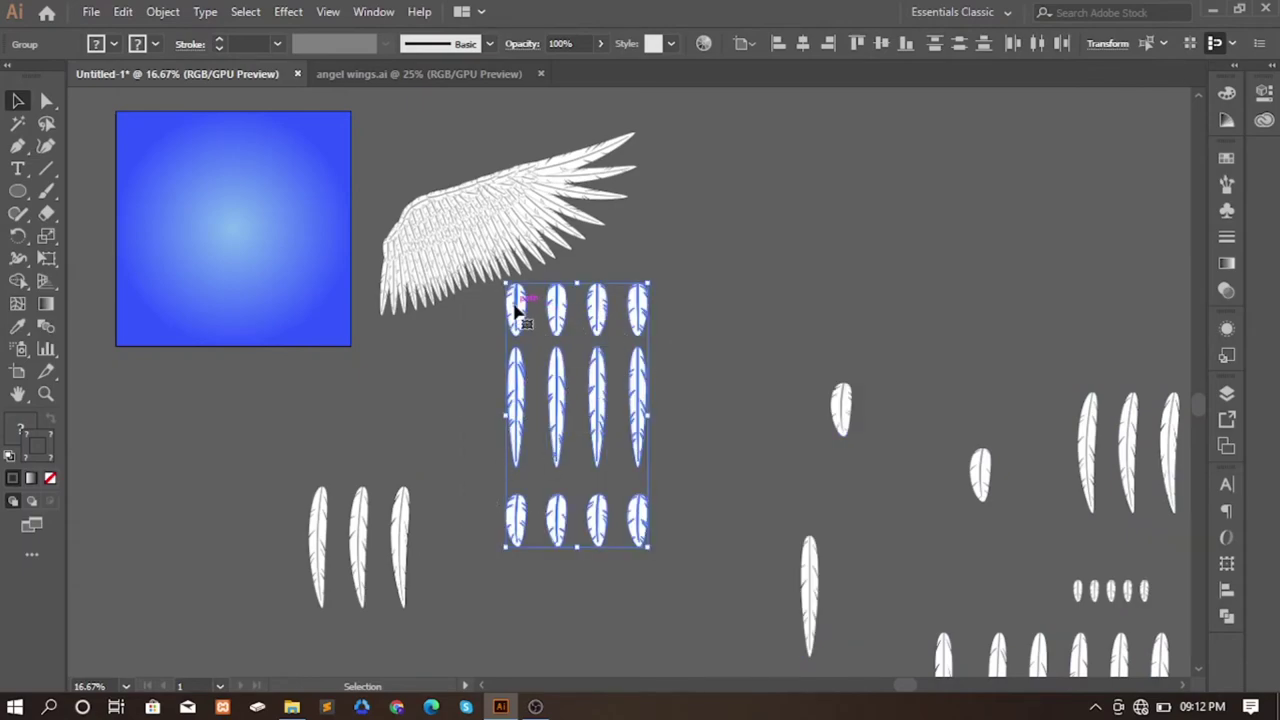
left_click_drag(515, 312, 1078, 172)
left_click(312, 549)
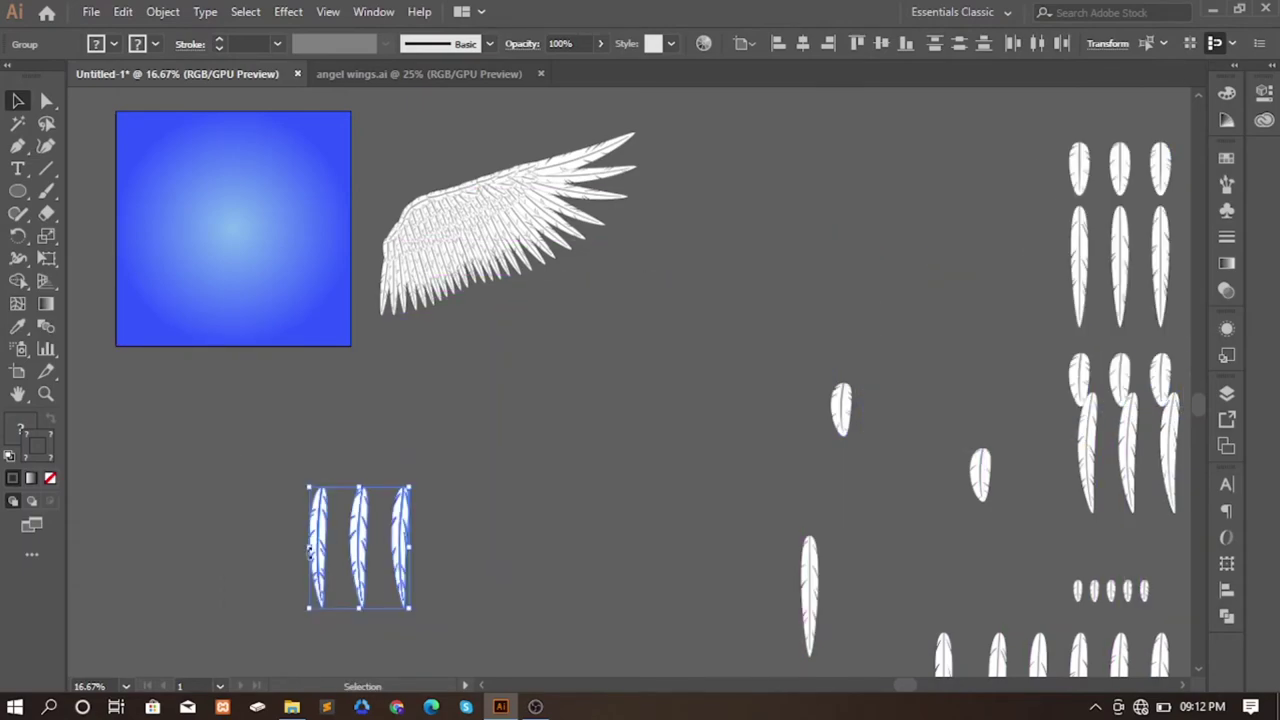
left_click_drag(362, 520, 922, 336)
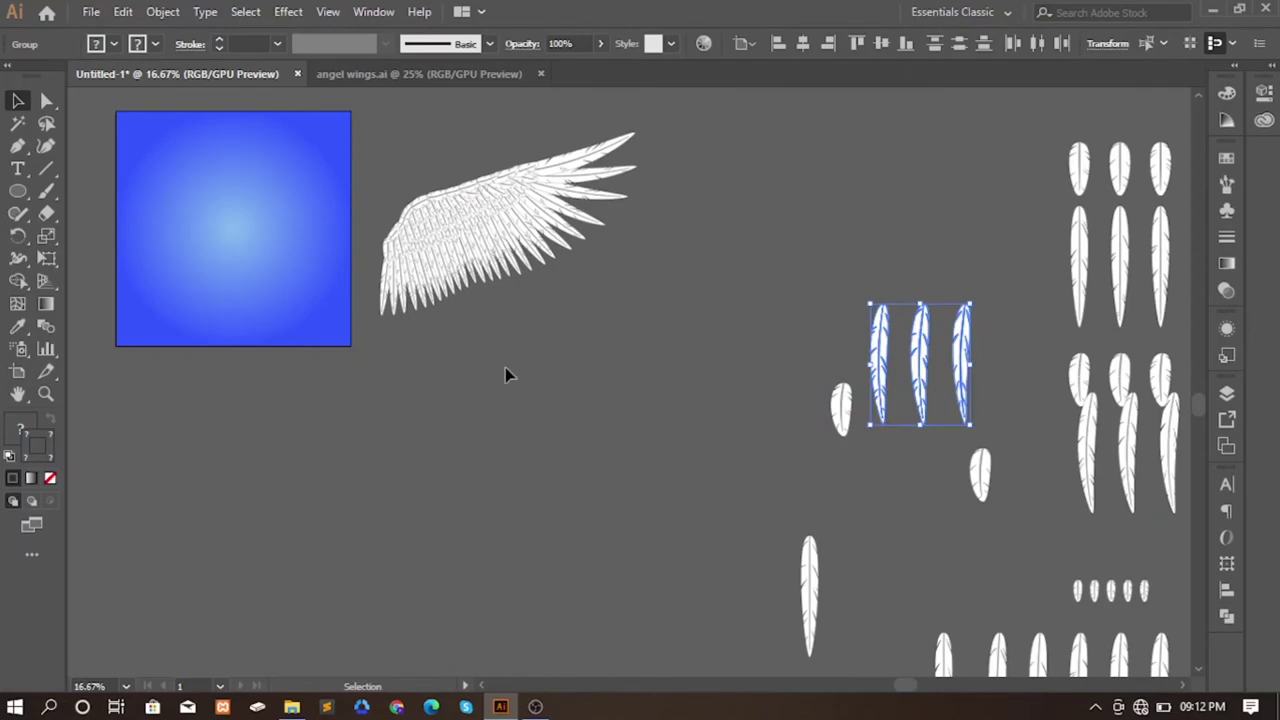
scroll(505, 375, "up", 3)
scroll(558, 400, "left", 3)
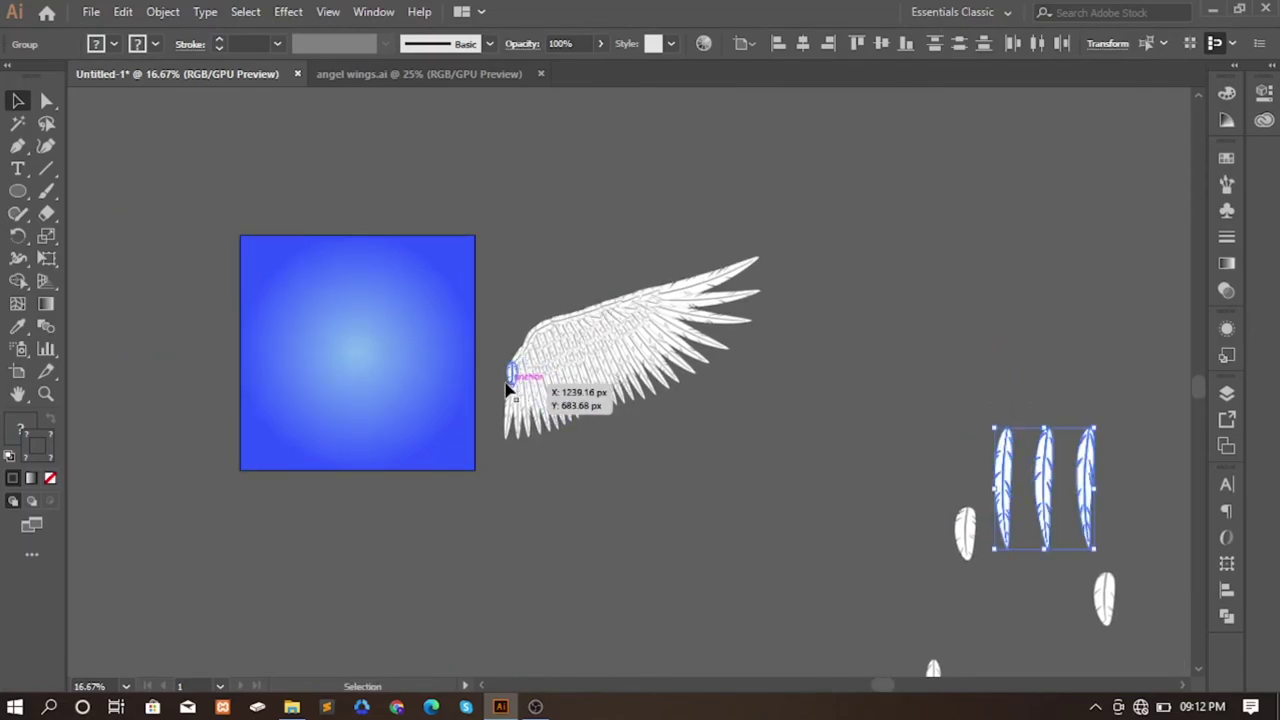
scroll(502, 390, "up", 2)
scroll(502, 390, "up", 2)
- Nudge the stray edge feather back into place on the wing's edge
left_click_drag(531, 360, 488, 358)
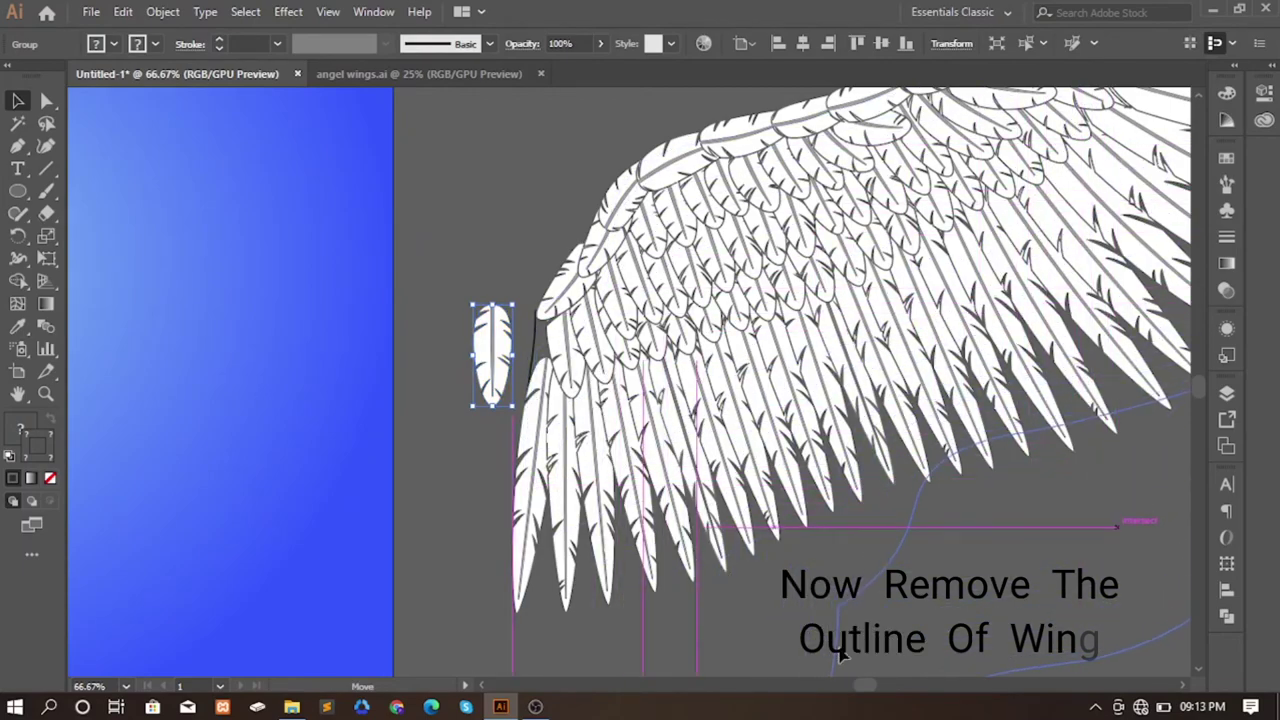
left_click(620, 500)
left_click_drag(505, 372, 554, 367)
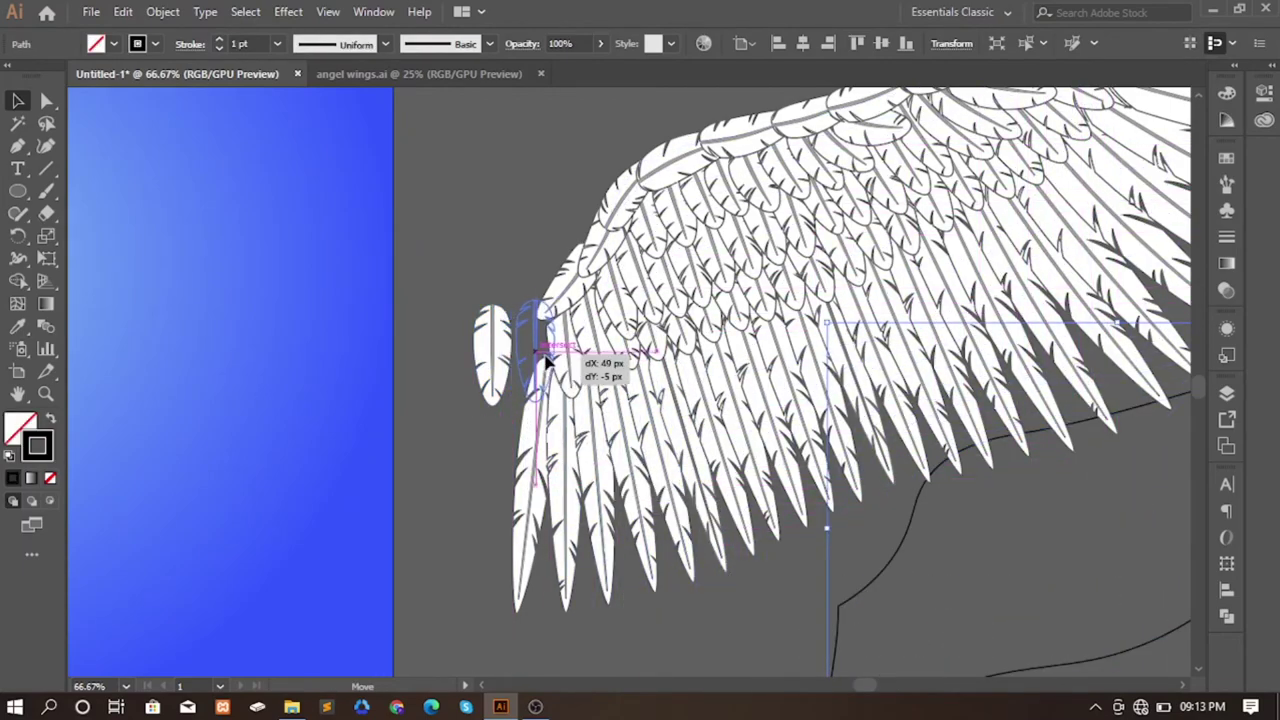
left_click(432, 358)
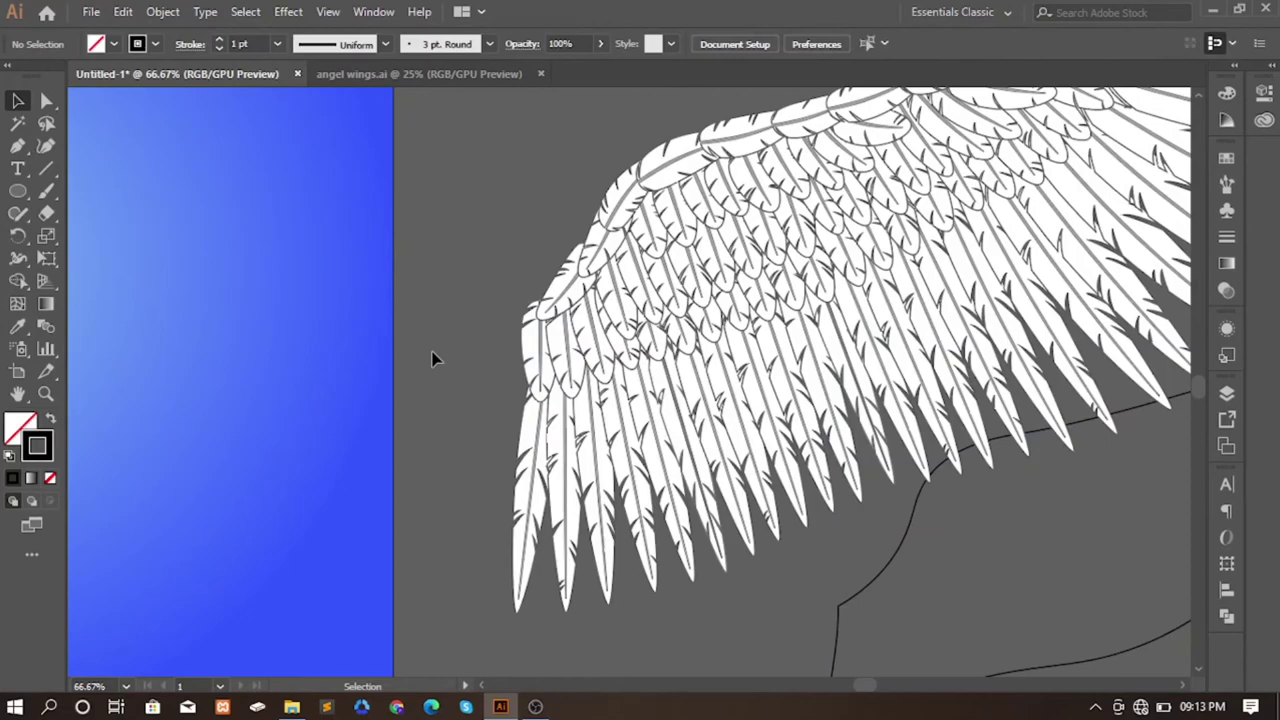
left_click(541, 340)
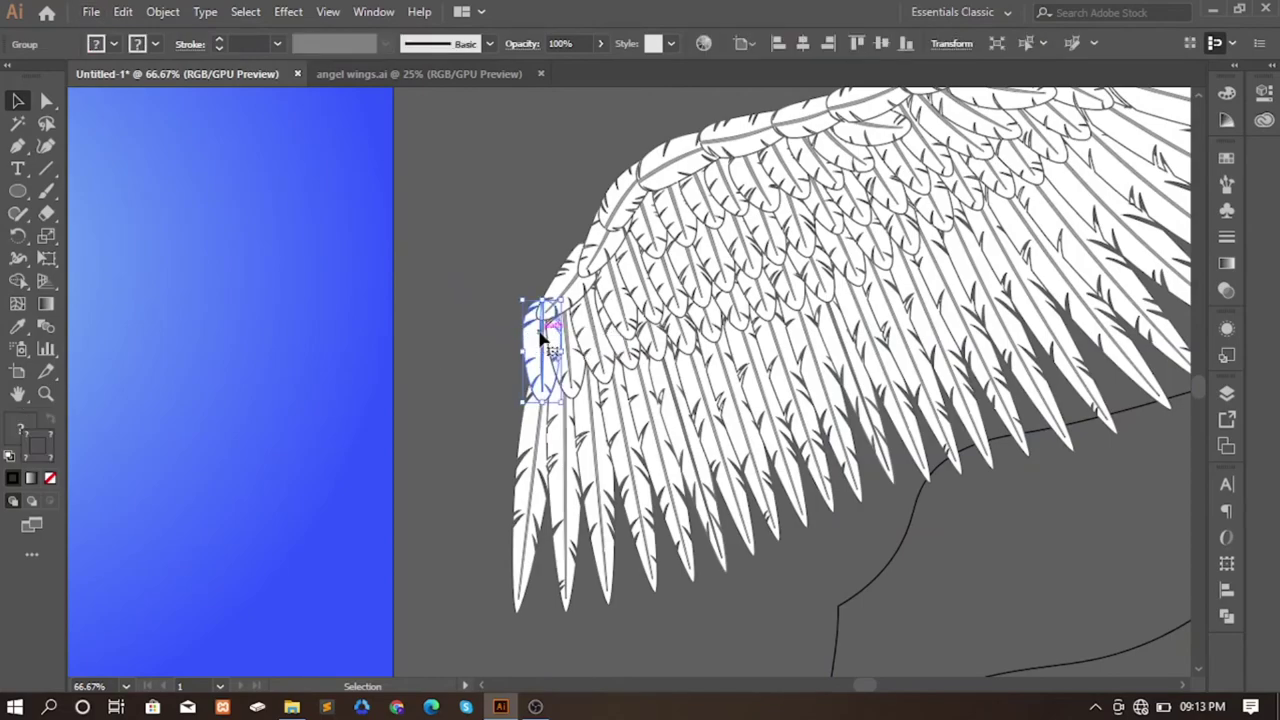
left_click(520, 345)
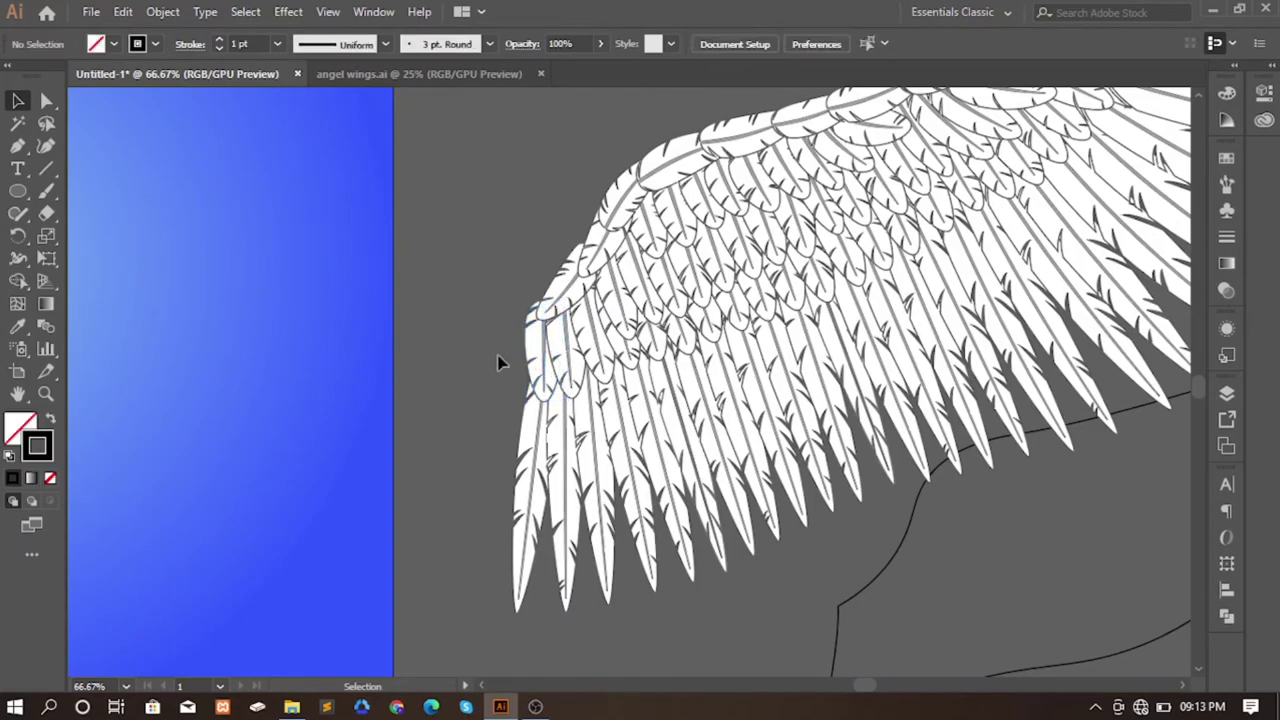
- Move the wing outline path down and right, clear of the feathered wing, then deselect
scroll(503, 358, "down", 1)
scroll(620, 400, "right", 3)
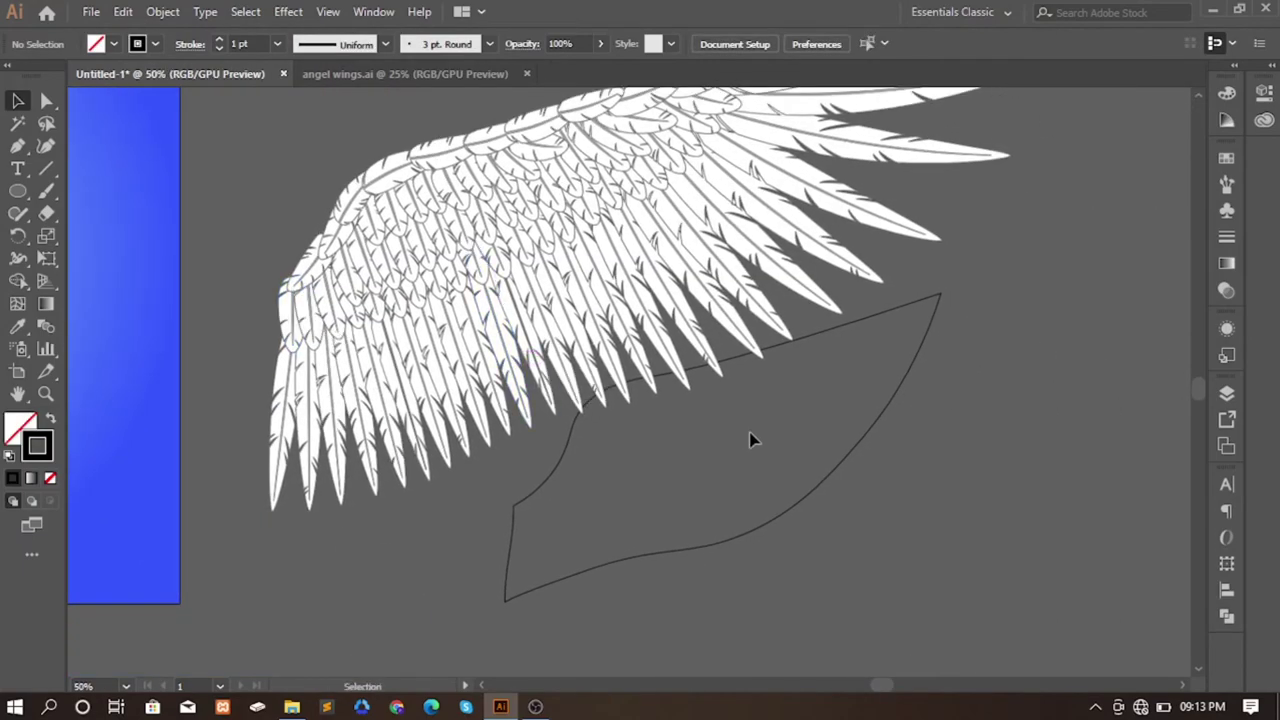
left_click_drag(834, 477, 986, 530)
scroll(765, 440, "down", 1)
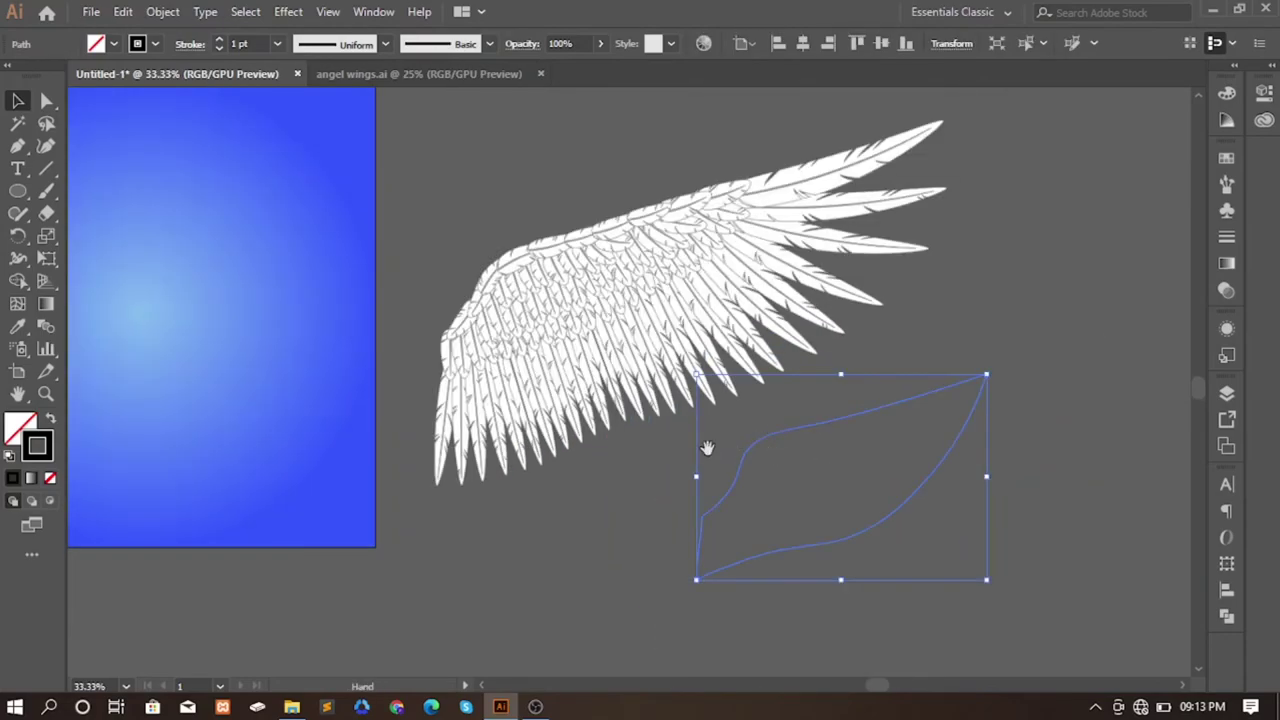
left_click_drag(729, 485, 904, 476)
left_click(325, 242)
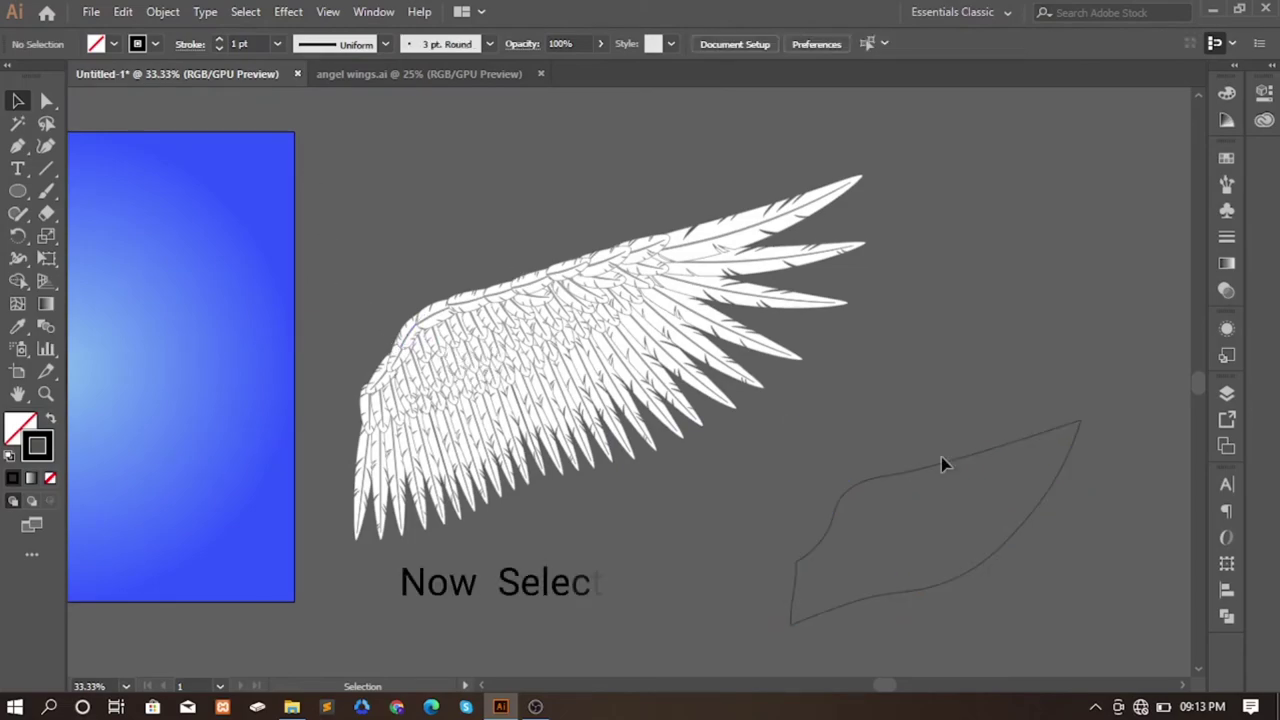
- Move the wing outline path aside, then set Stroke to None on all feathers
left_click_drag(1090, 510, 1227, 550)
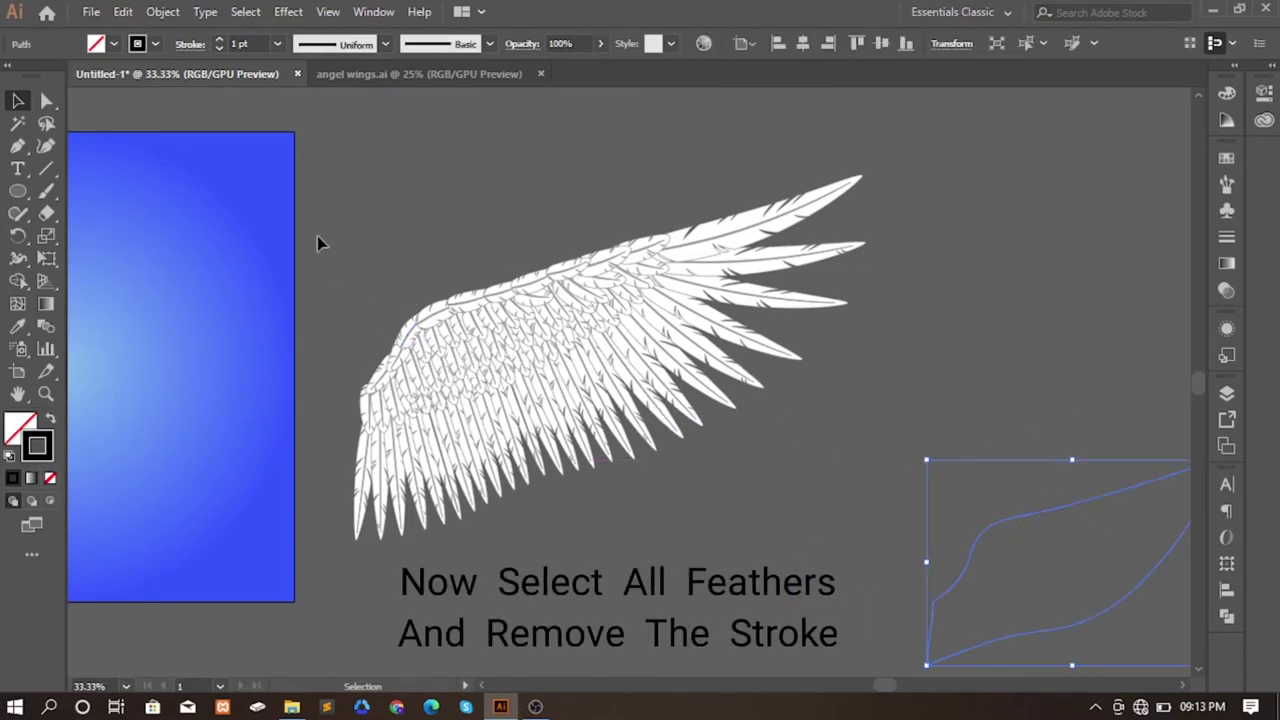
left_click_drag(790, 453, 797, 500)
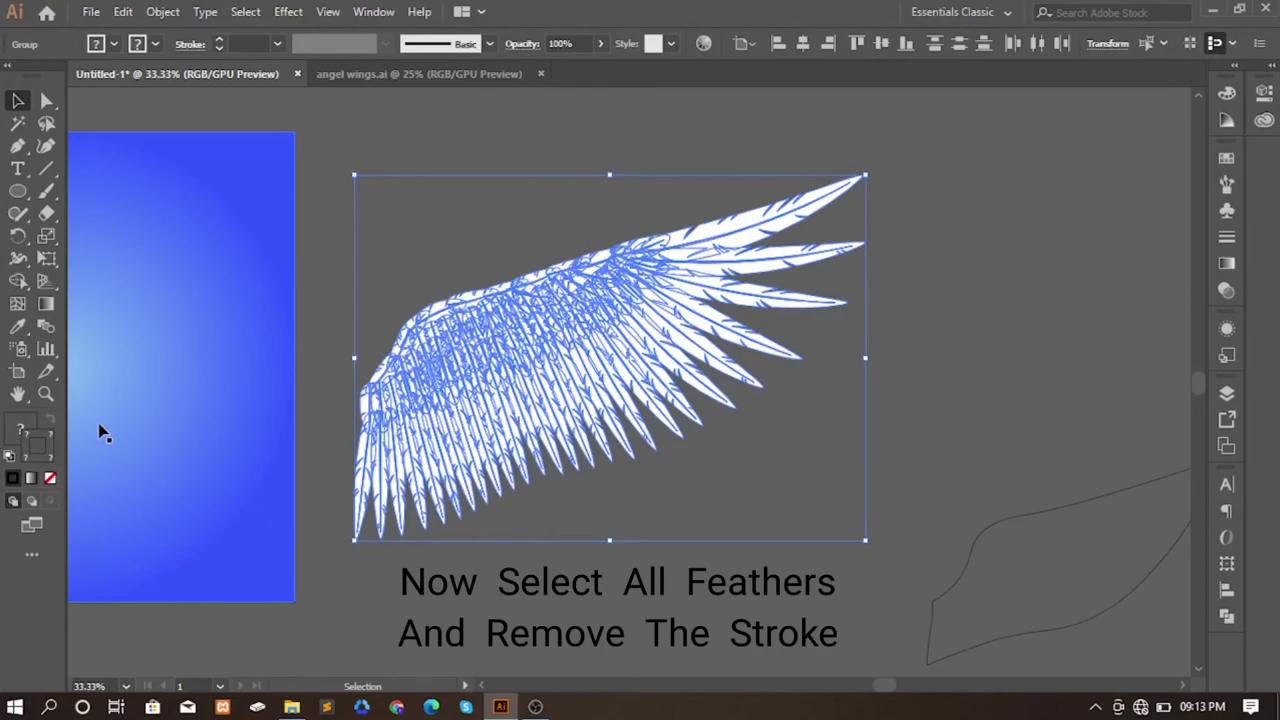
left_click(50, 479)
left_click(390, 616)
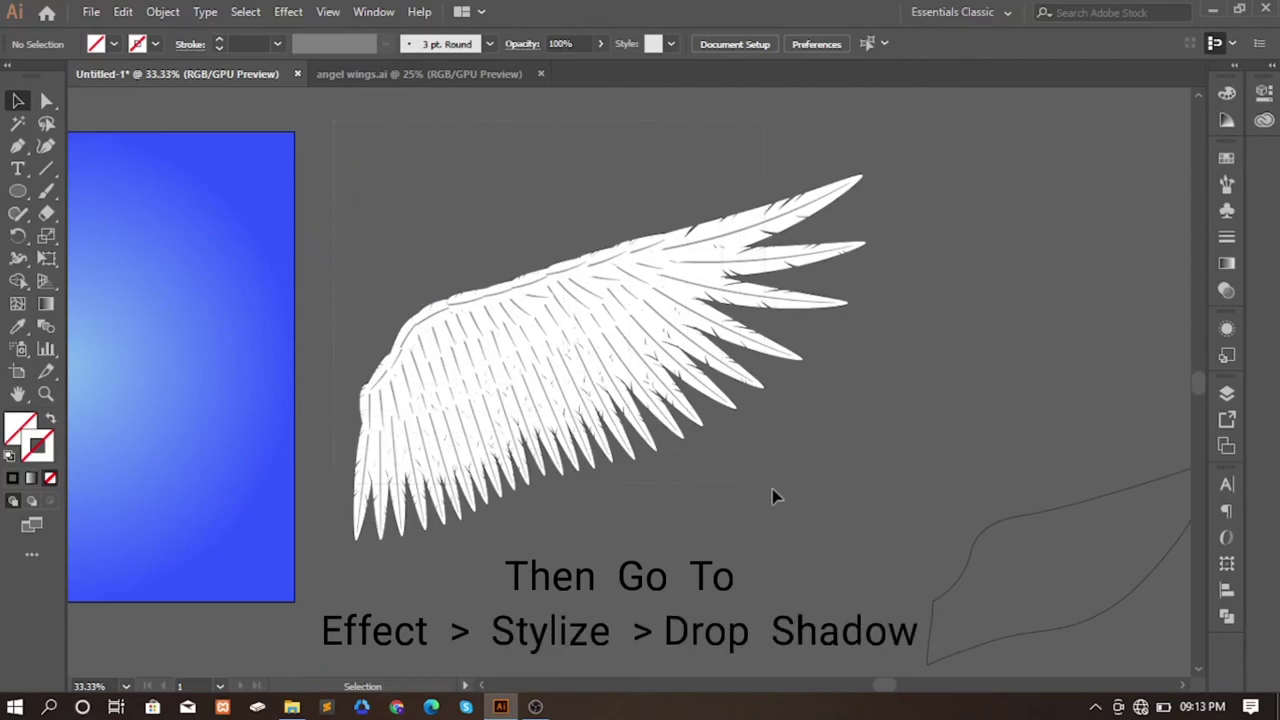
left_click(853, 562)
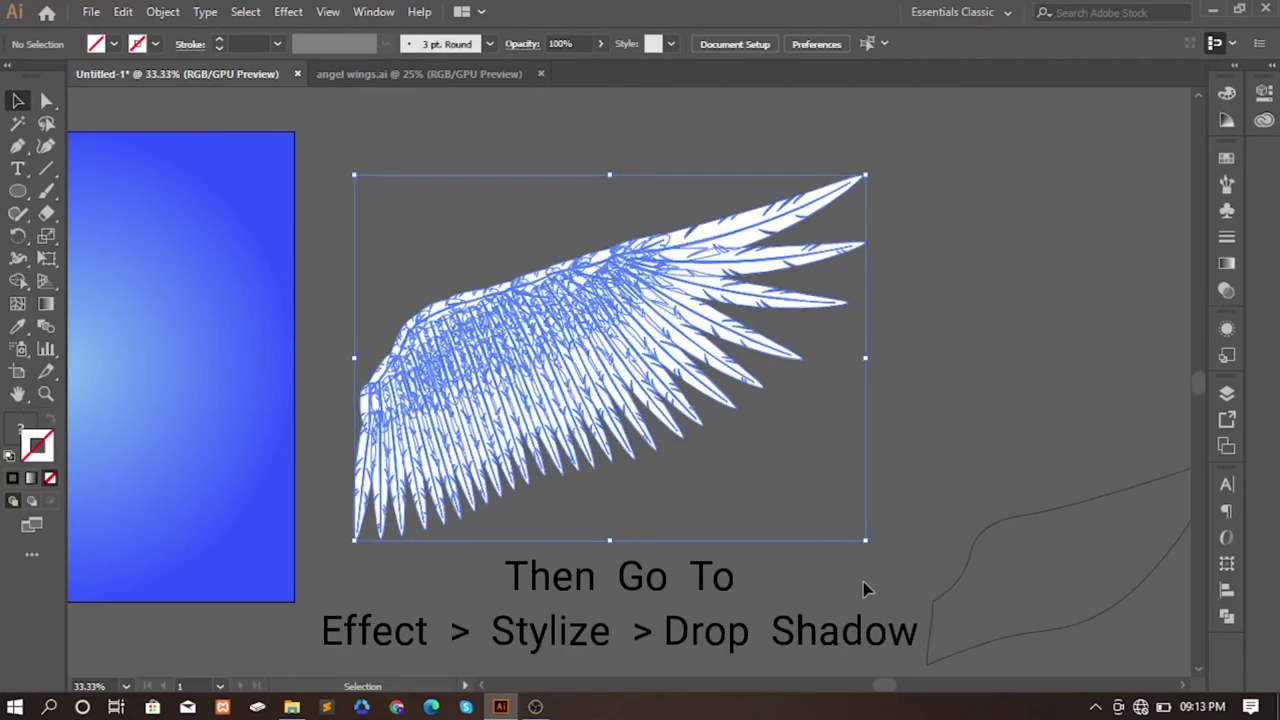
- Apply Stylize > Drop Shadow to the wing with 10 px blur and 35% opacity
left_click(289, 13)
mouse_move(313, 224)
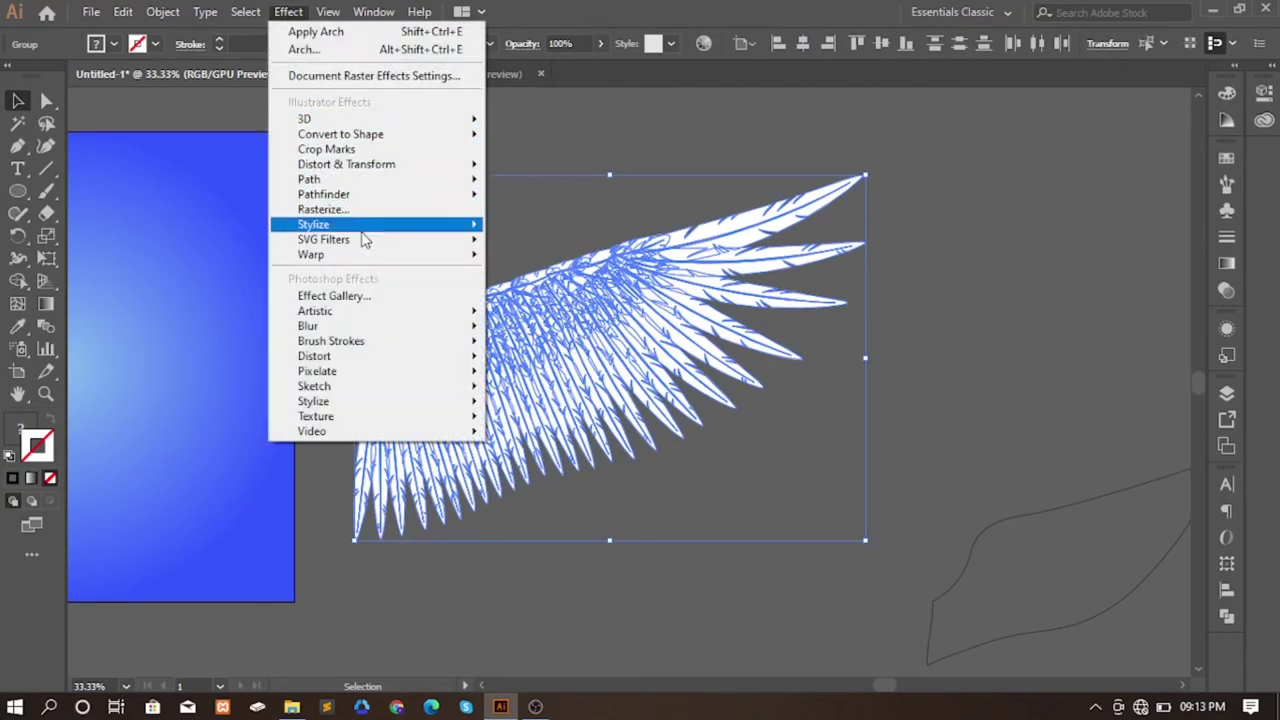
left_click(549, 228)
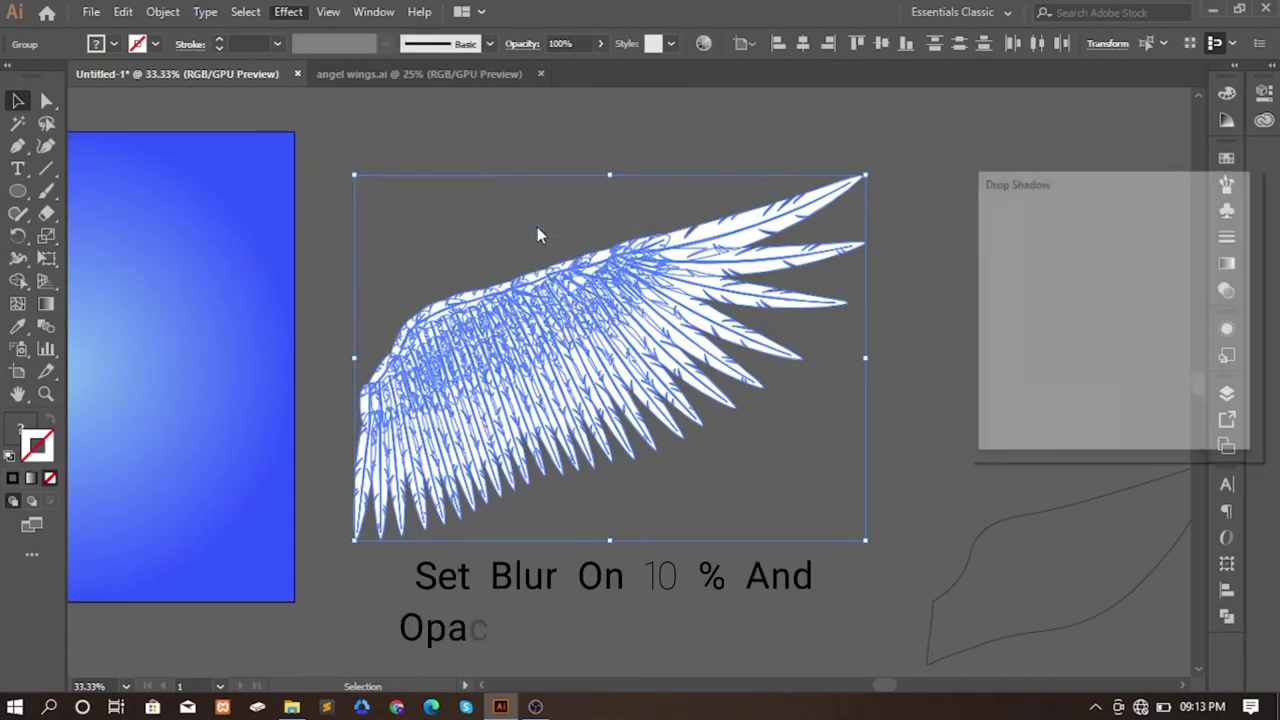
double_click(1057, 342)
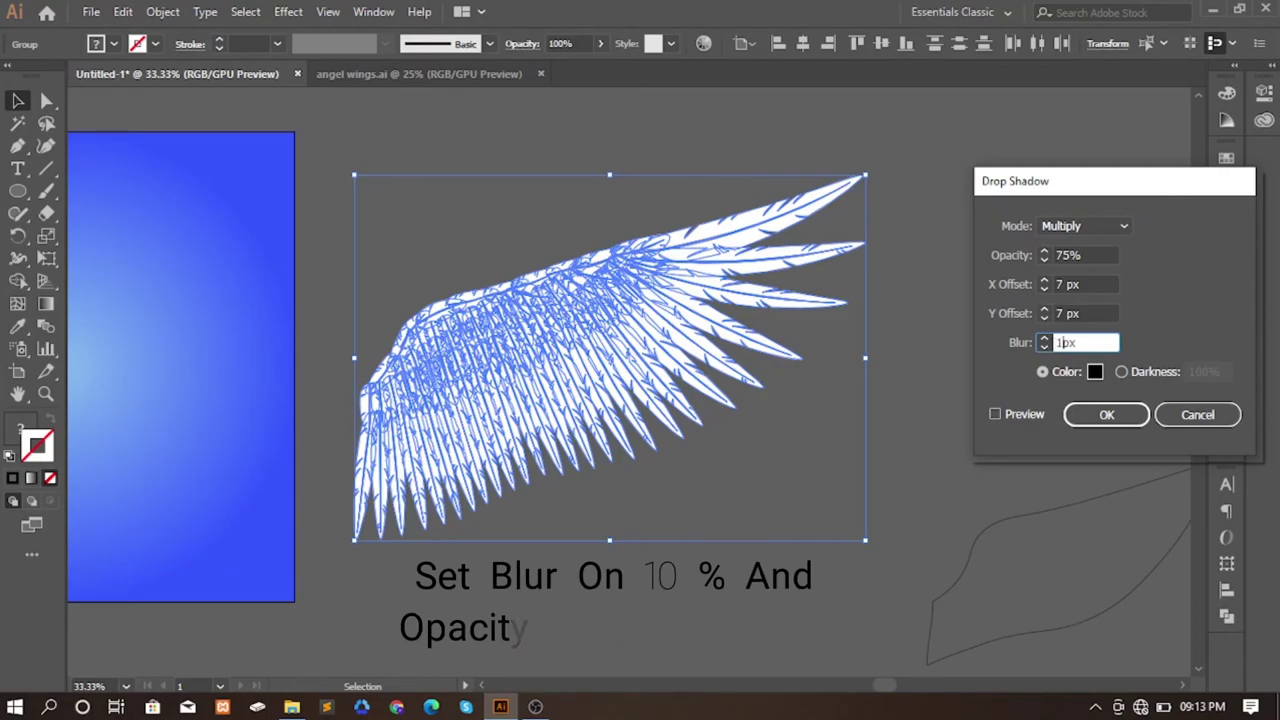
left_click(1003, 414)
double_click(1062, 255)
type("35")
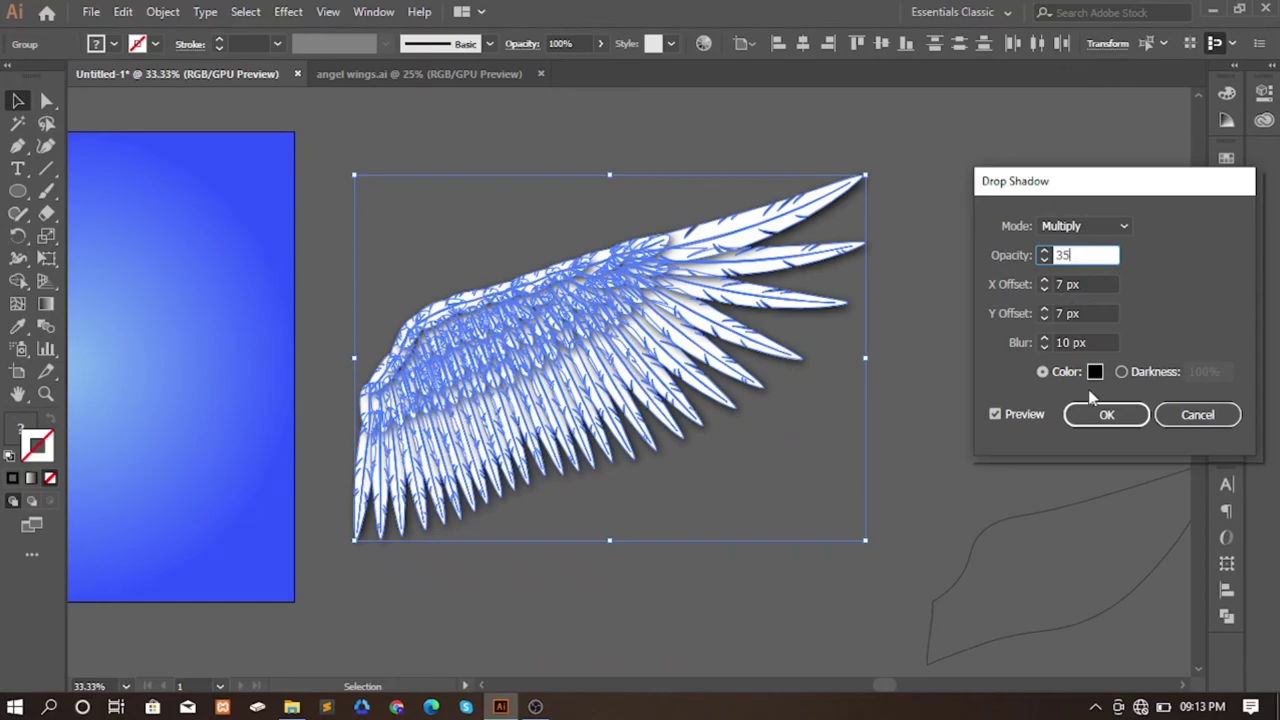
left_click(1089, 416)
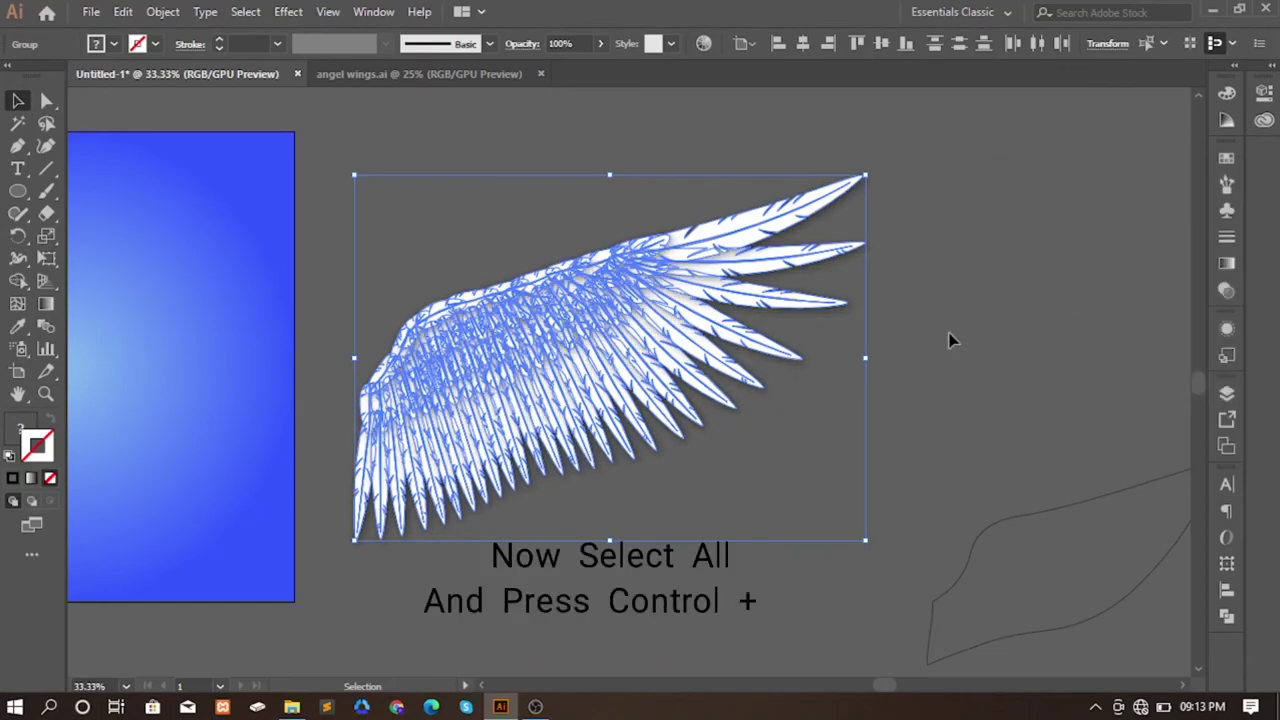
left_click(950, 300)
- Select all the wing artwork and move it onto the blue artboard
left_click_drag(984, 137, 347, 576)
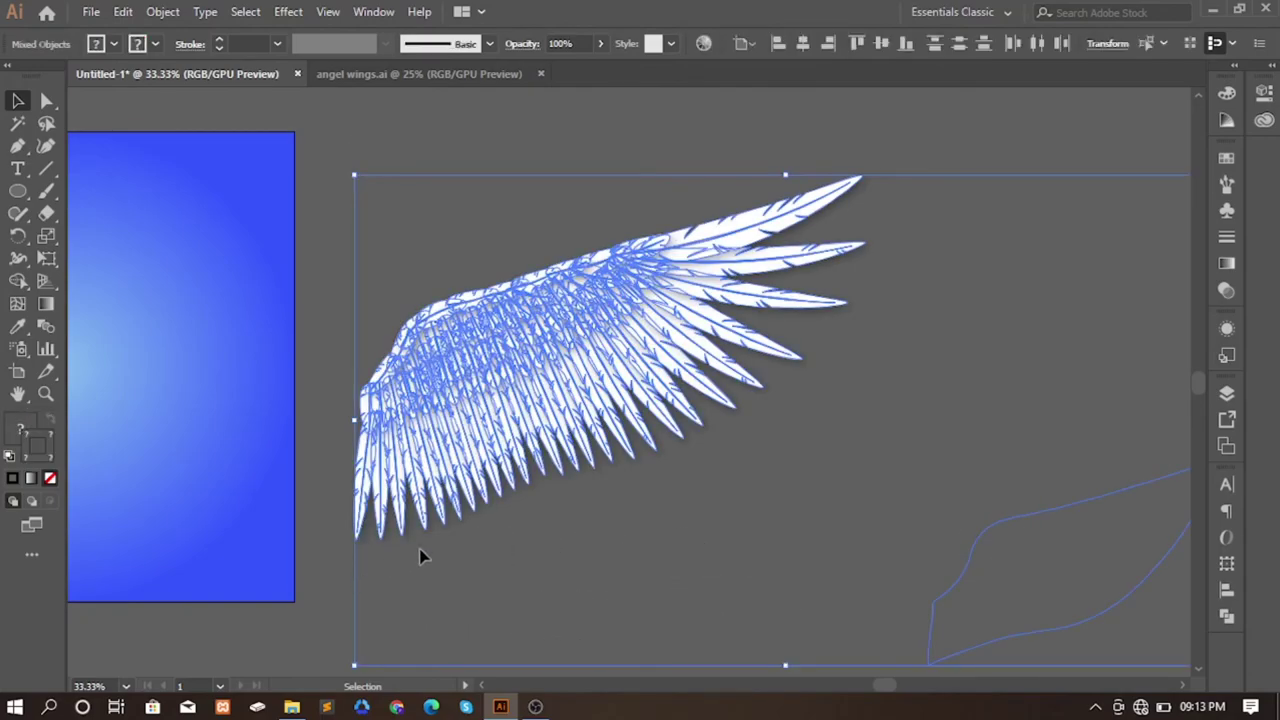
left_click(346, 291)
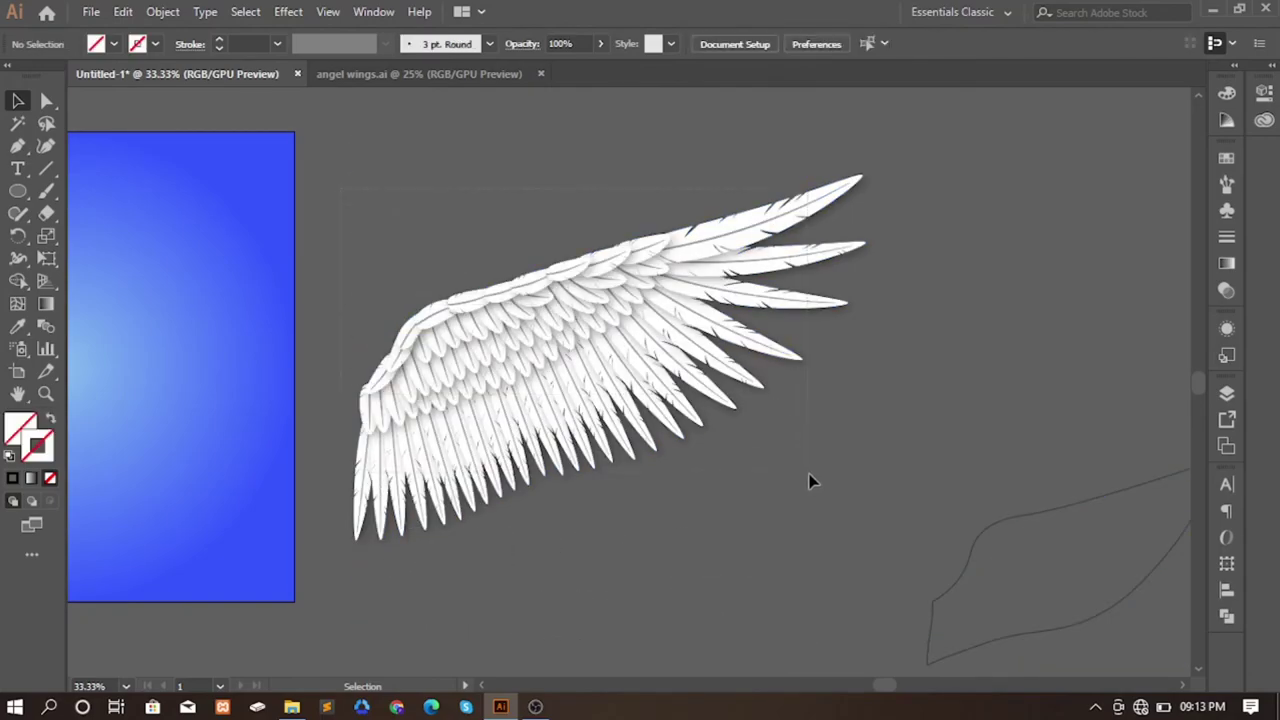
key("ctrl+a")
key("a")
key("v")
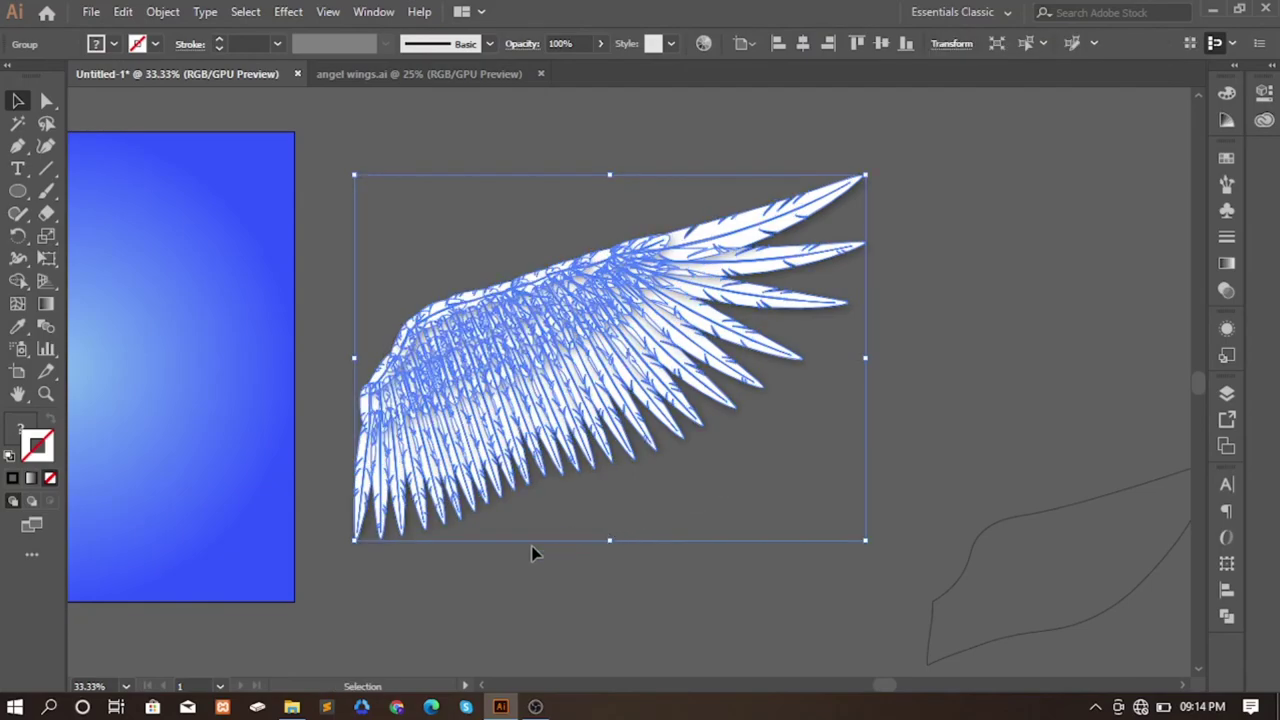
left_click_drag(611, 540, 812, 458)
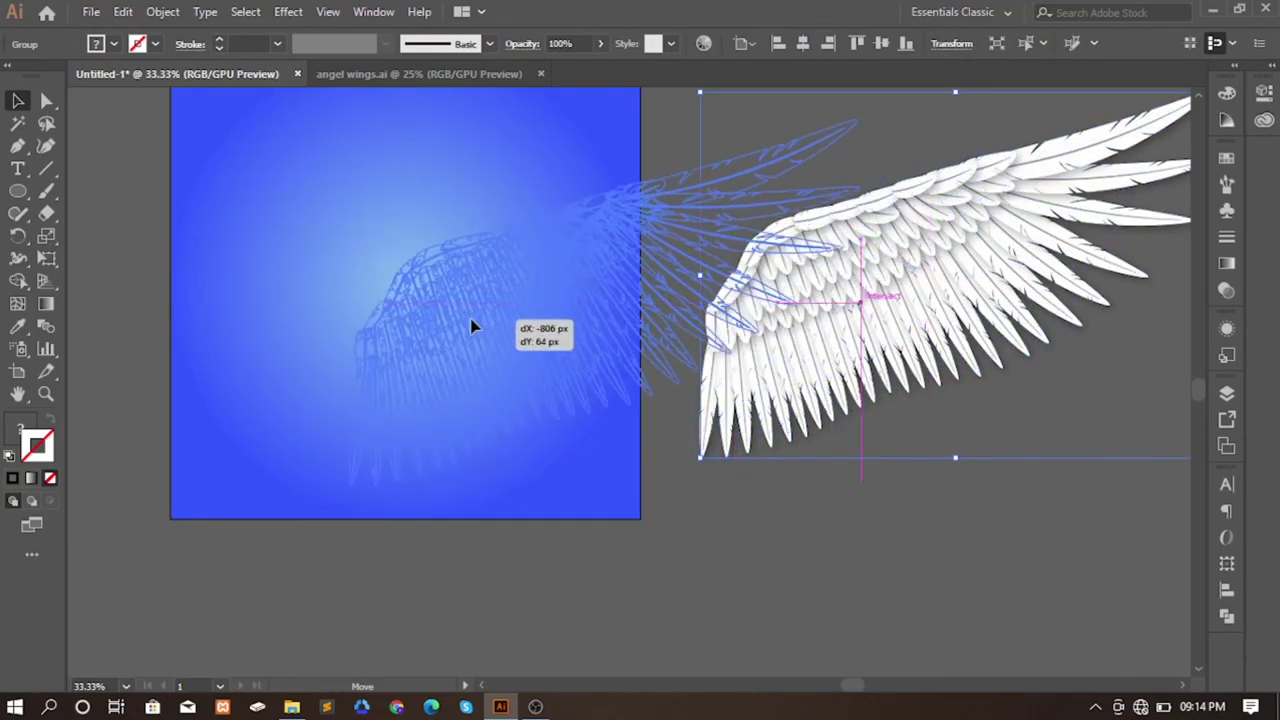
left_click_drag(802, 313, 440, 330)
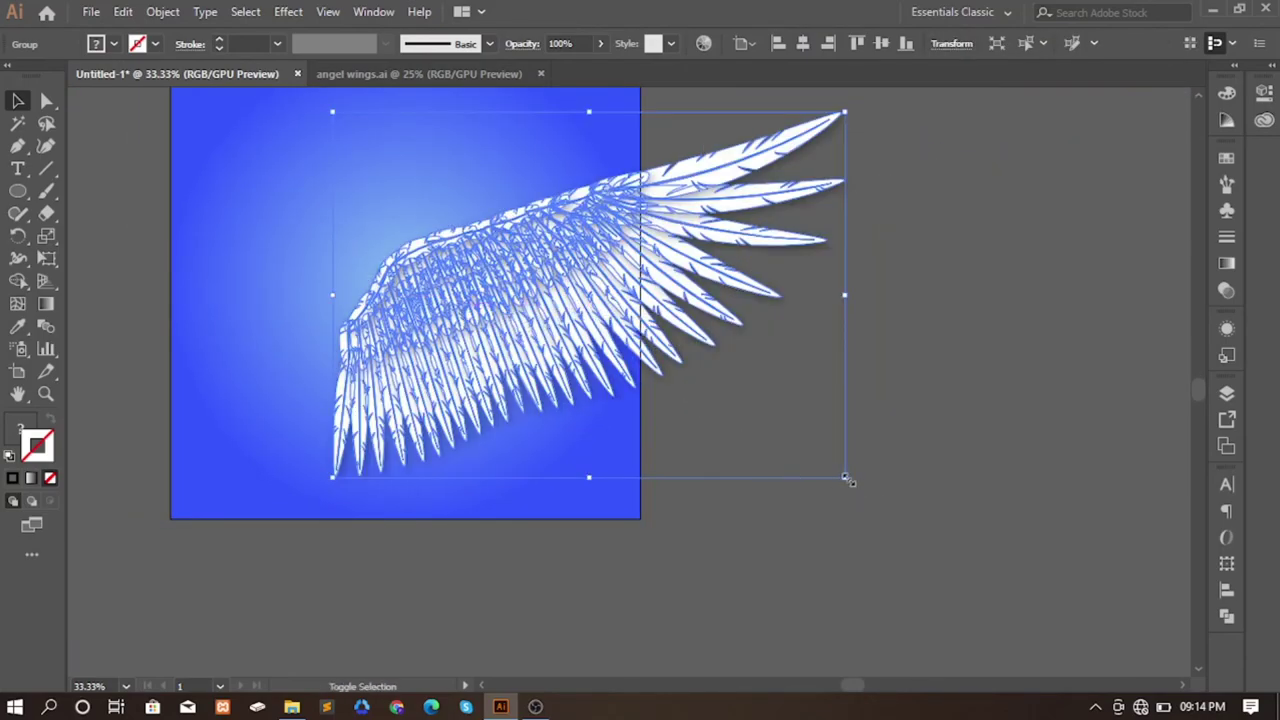
- Scale the wing down by its corner handle and place it right of centre
left_click_drag(847, 479, 577, 335)
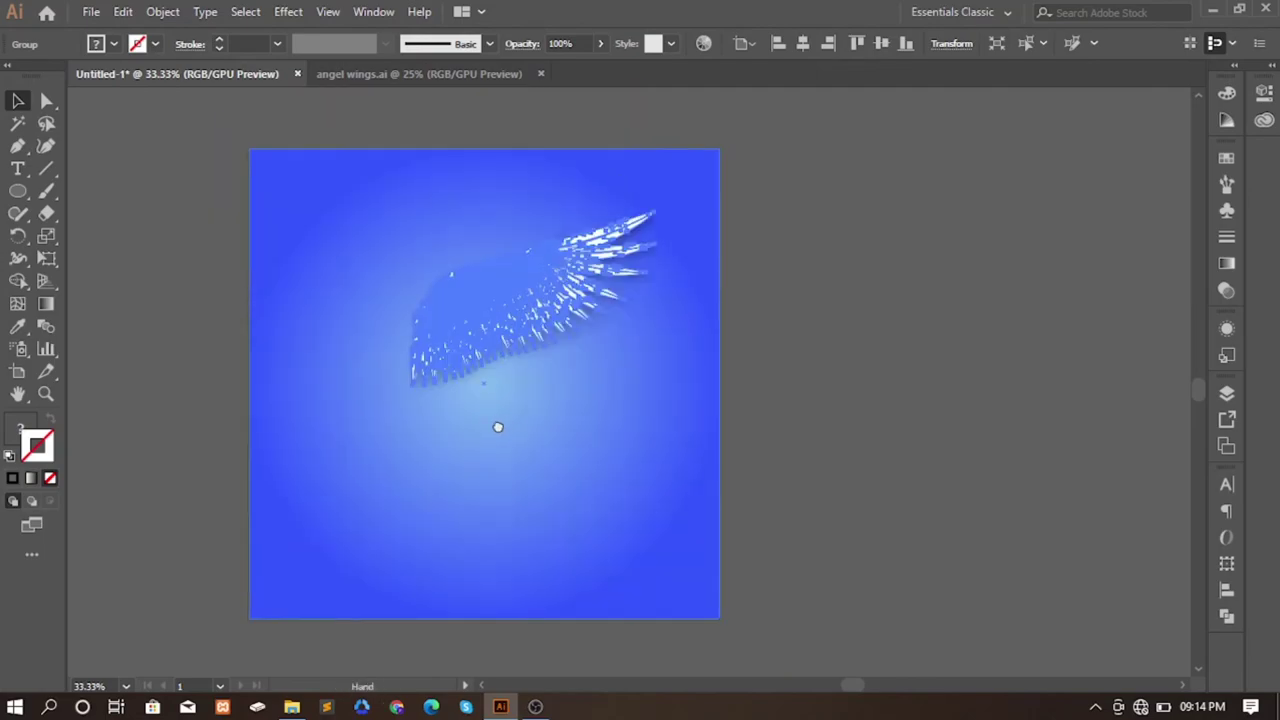
left_click_drag(530, 377, 643, 479)
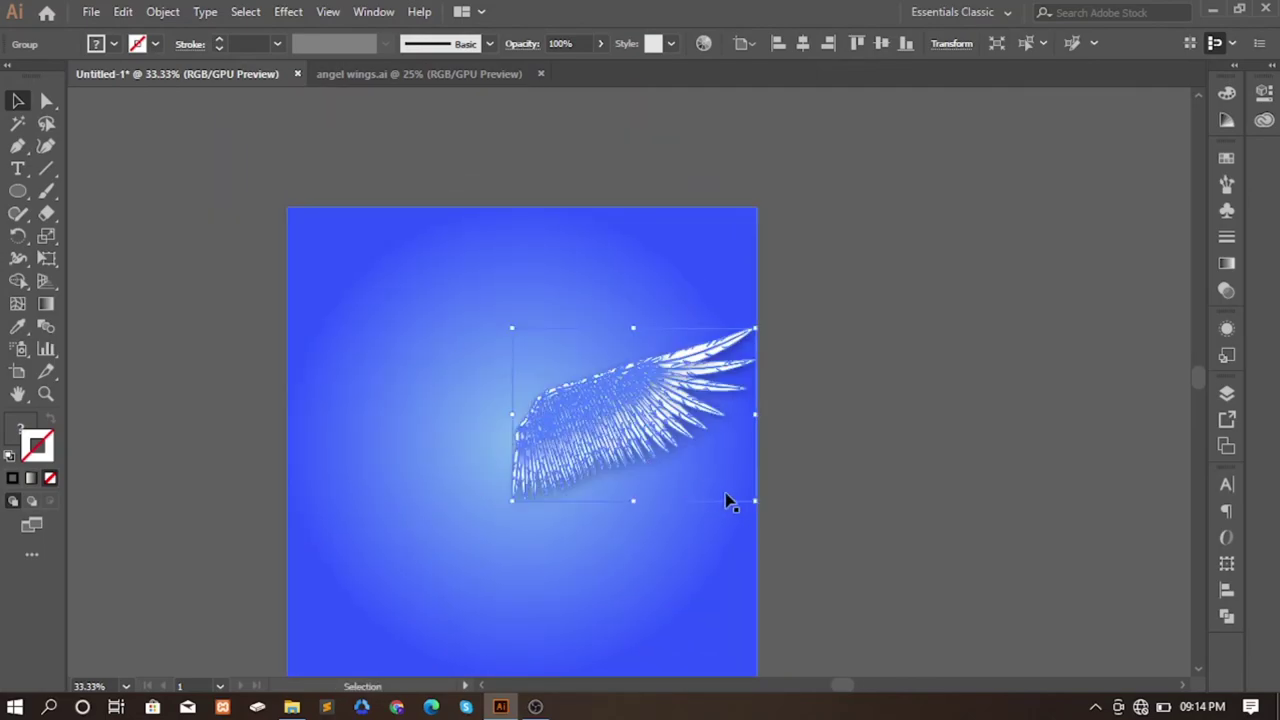
mouse_move(757, 500)
left_mouse_down()
mouse_move(700, 457)
mouse_move(589, 529)
left_mouse_up()
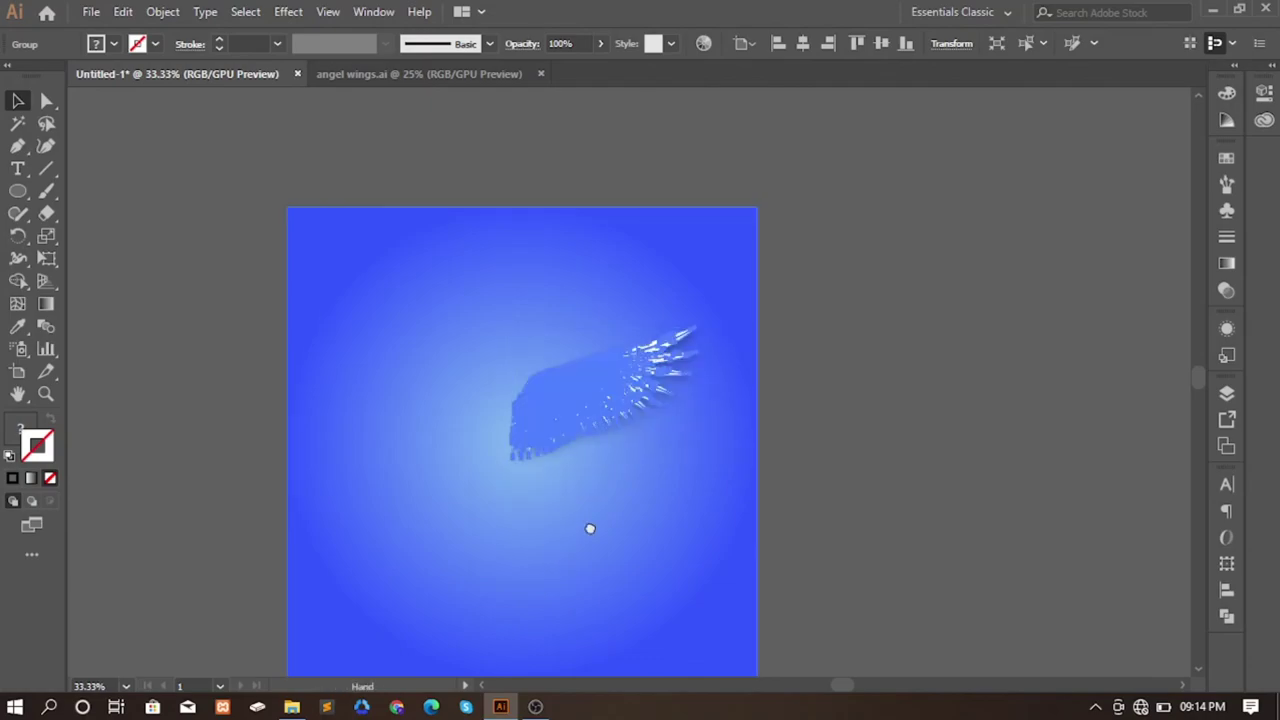
mouse_move(695, 337)
left_mouse_down()
mouse_move(737, 362)
mouse_move(703, 357)
left_mouse_up()
- Make a vertically reflected copy of the wing and slide it straight left
right_click(704, 351)
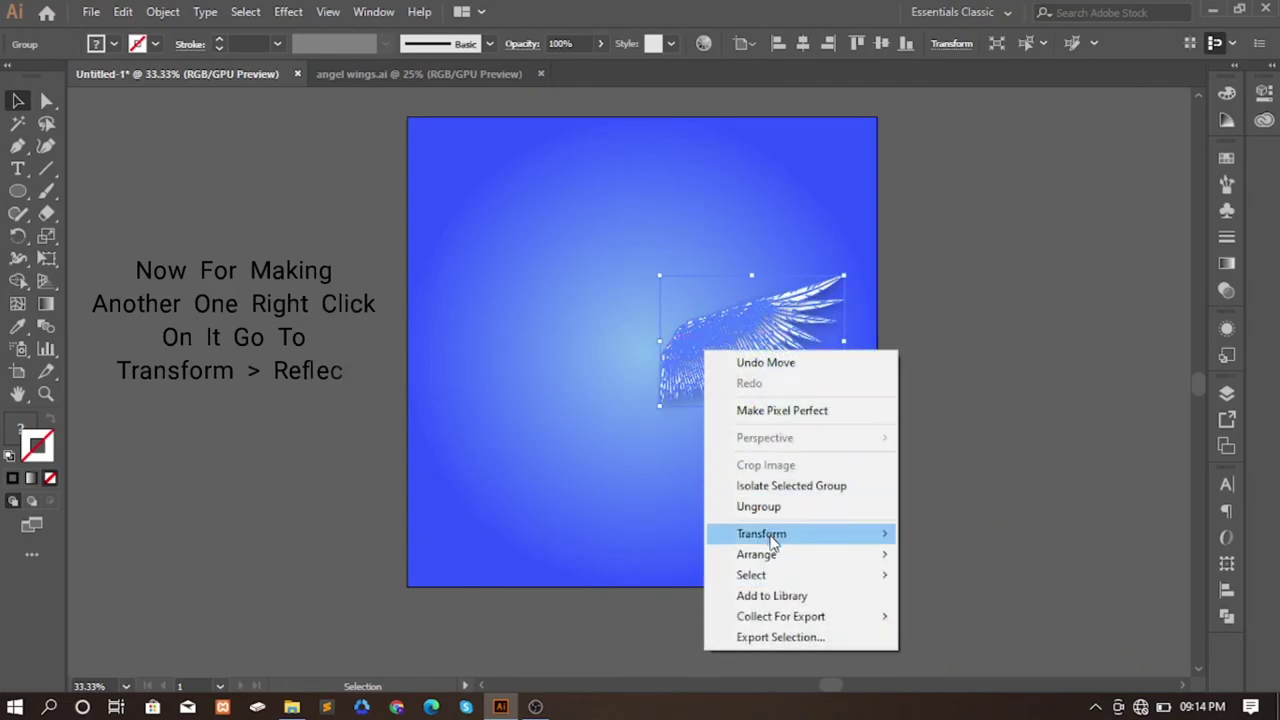
mouse_move(762, 533)
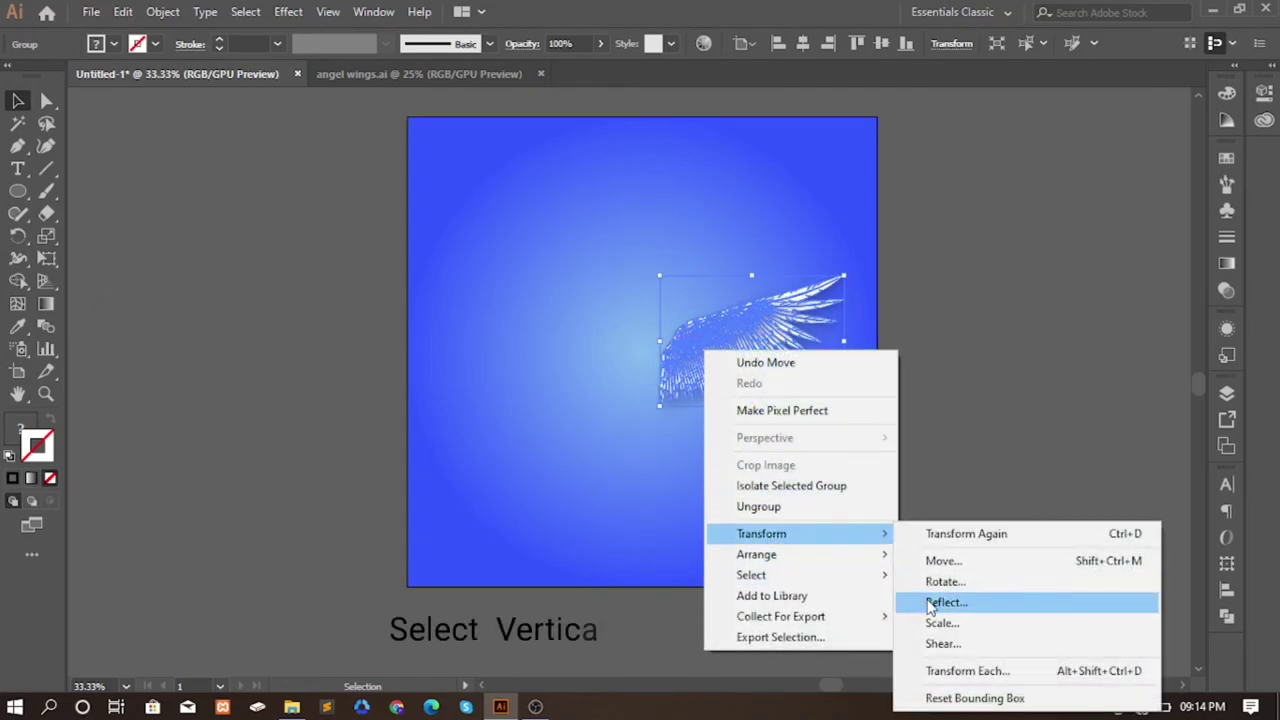
left_click(930, 602)
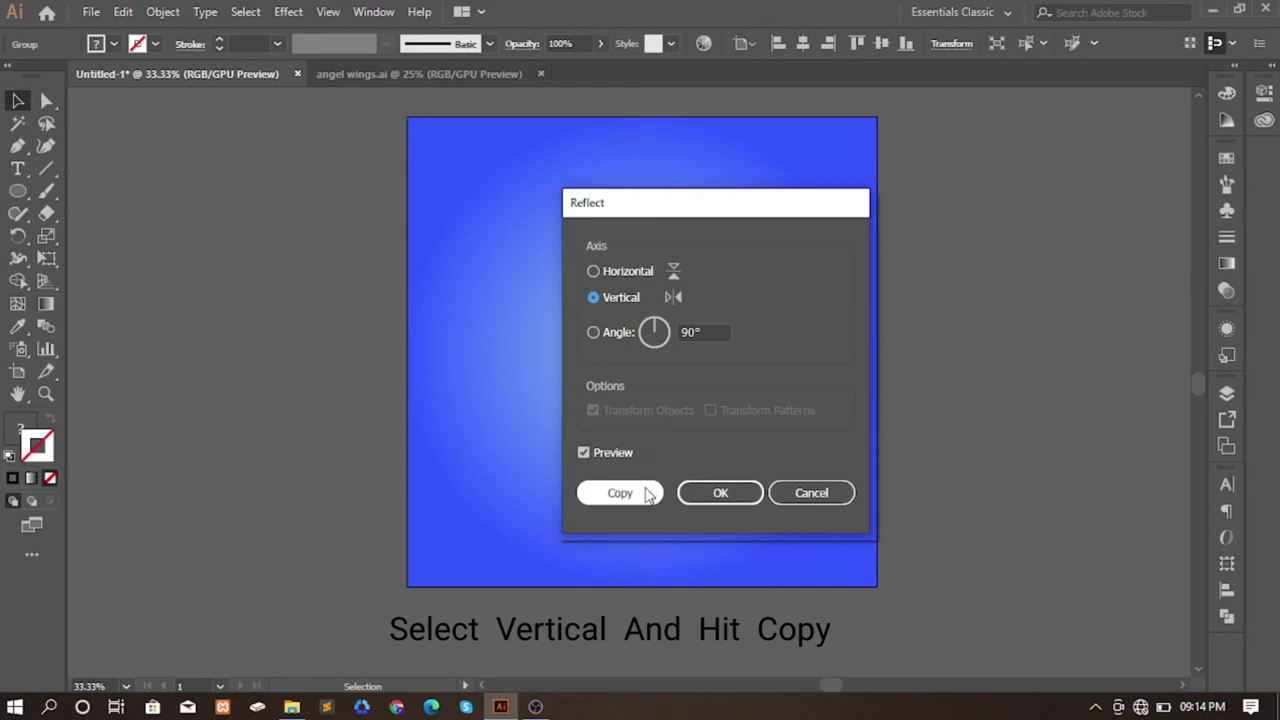
left_click(640, 492)
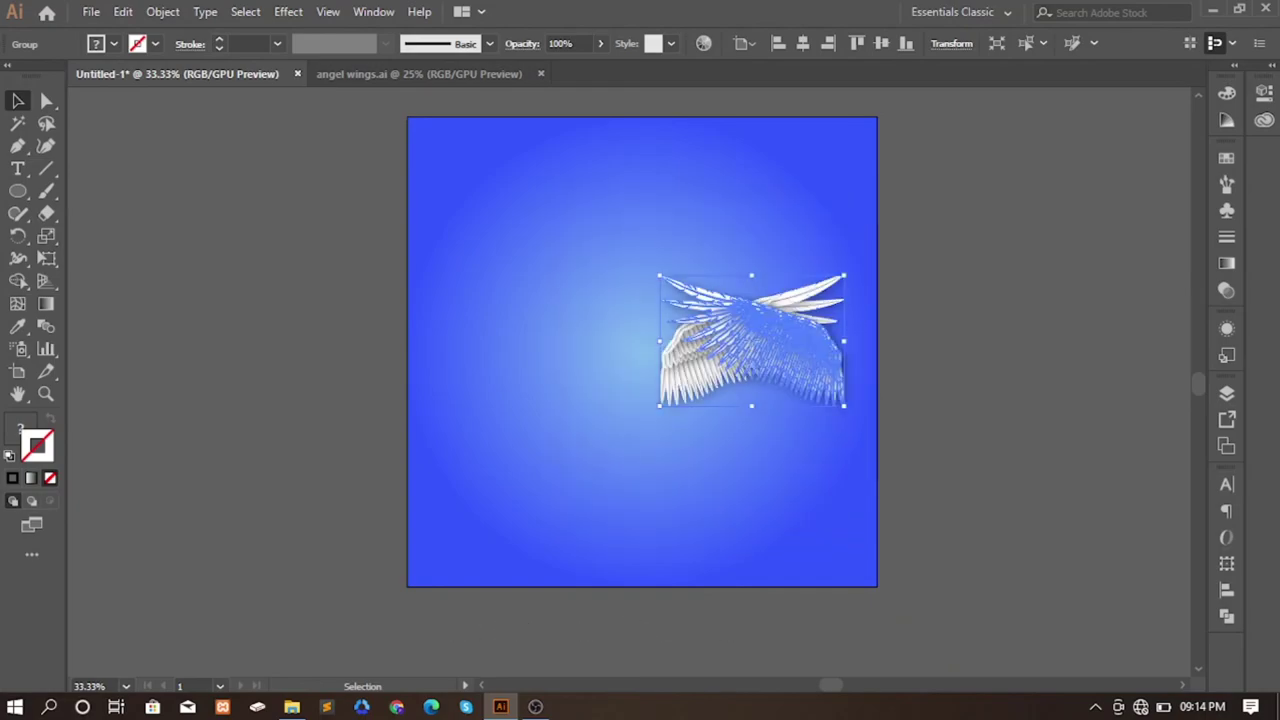
left_click_drag(766, 355, 545, 355)
- Deselect and scroll around to inspect the symmetrical pair of wings
left_click(282, 415)
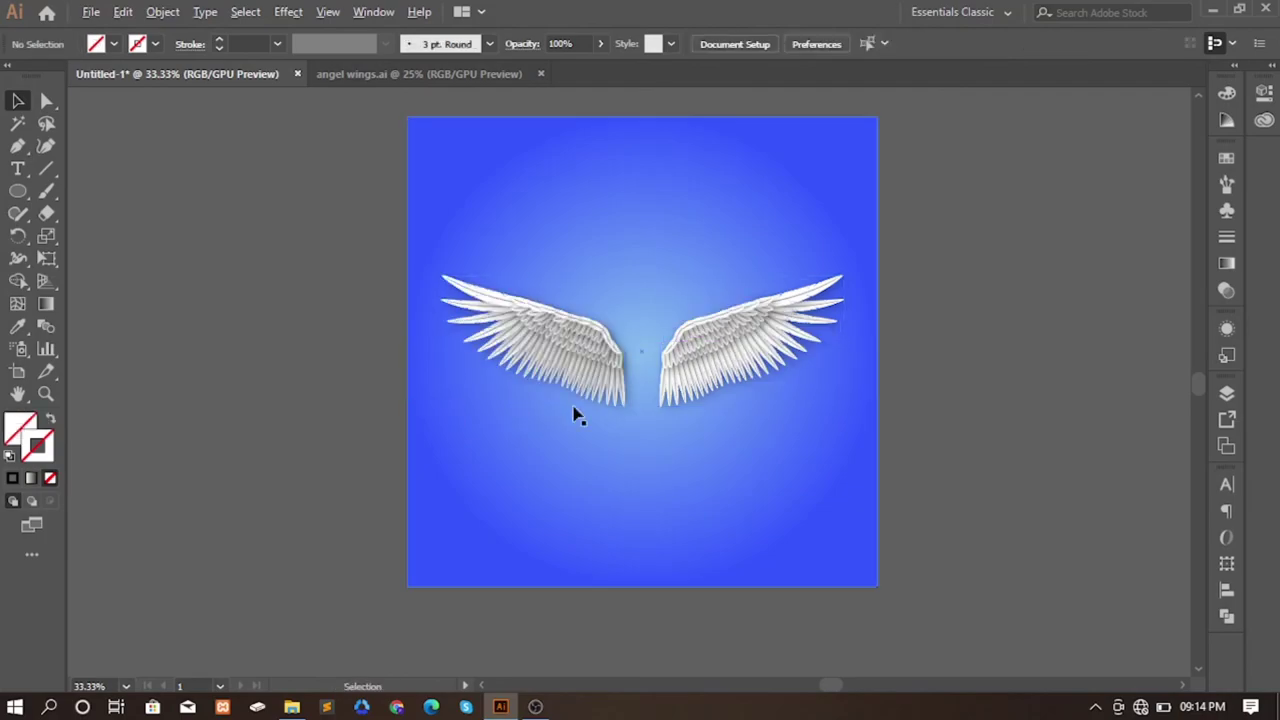
scroll(650, 398, "up", 1)
scroll(600, 420, "up", 1)
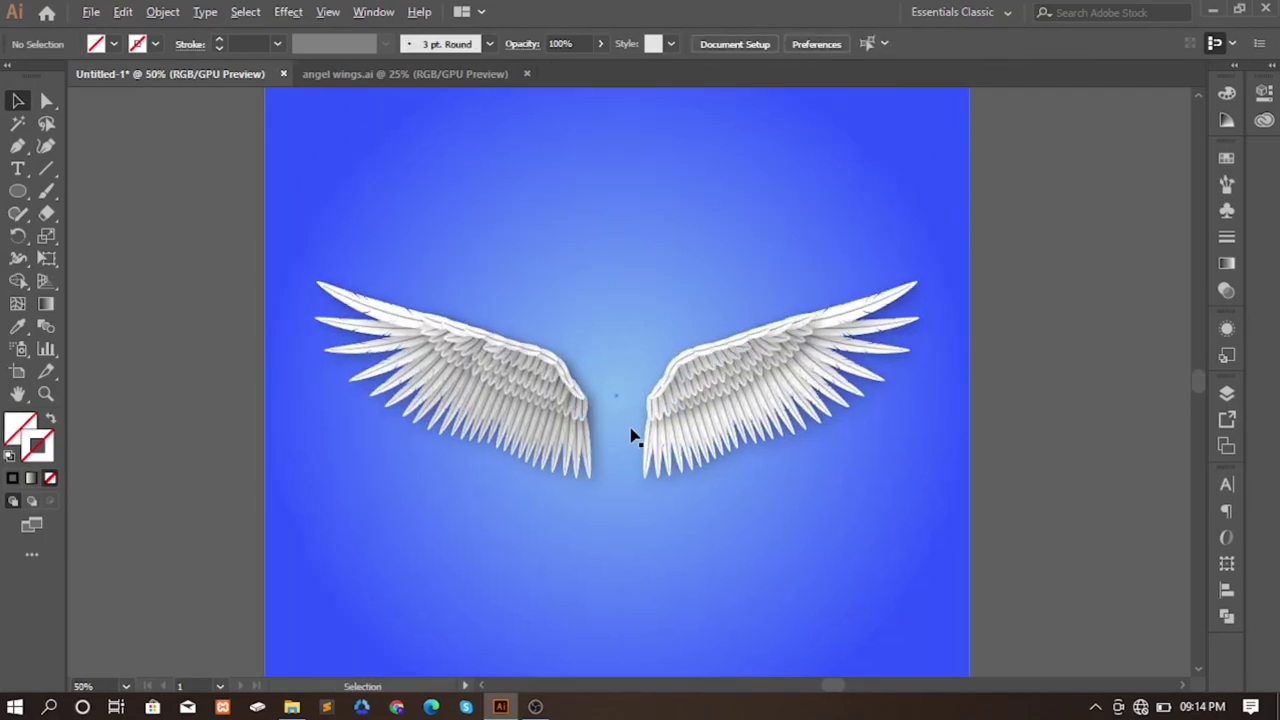
scroll(634, 440, "up", 1)
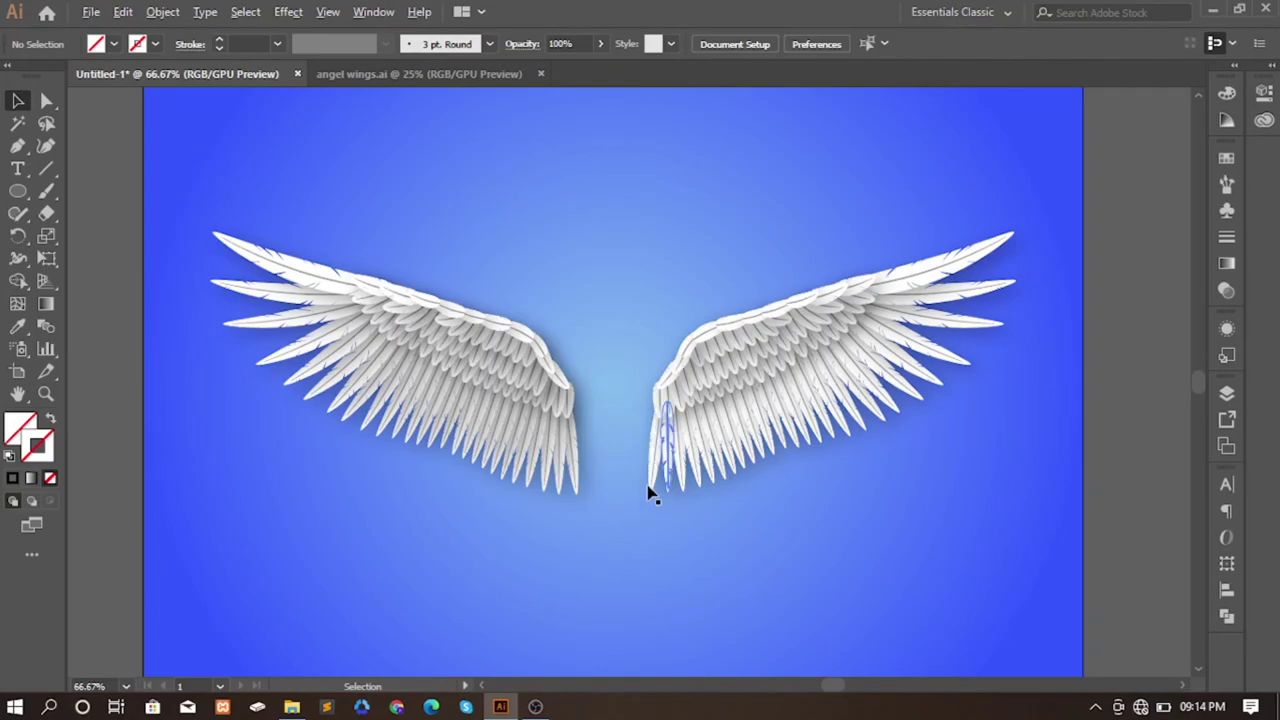
scroll(649, 492, "down", 1)
scroll(734, 517, "down", 1)
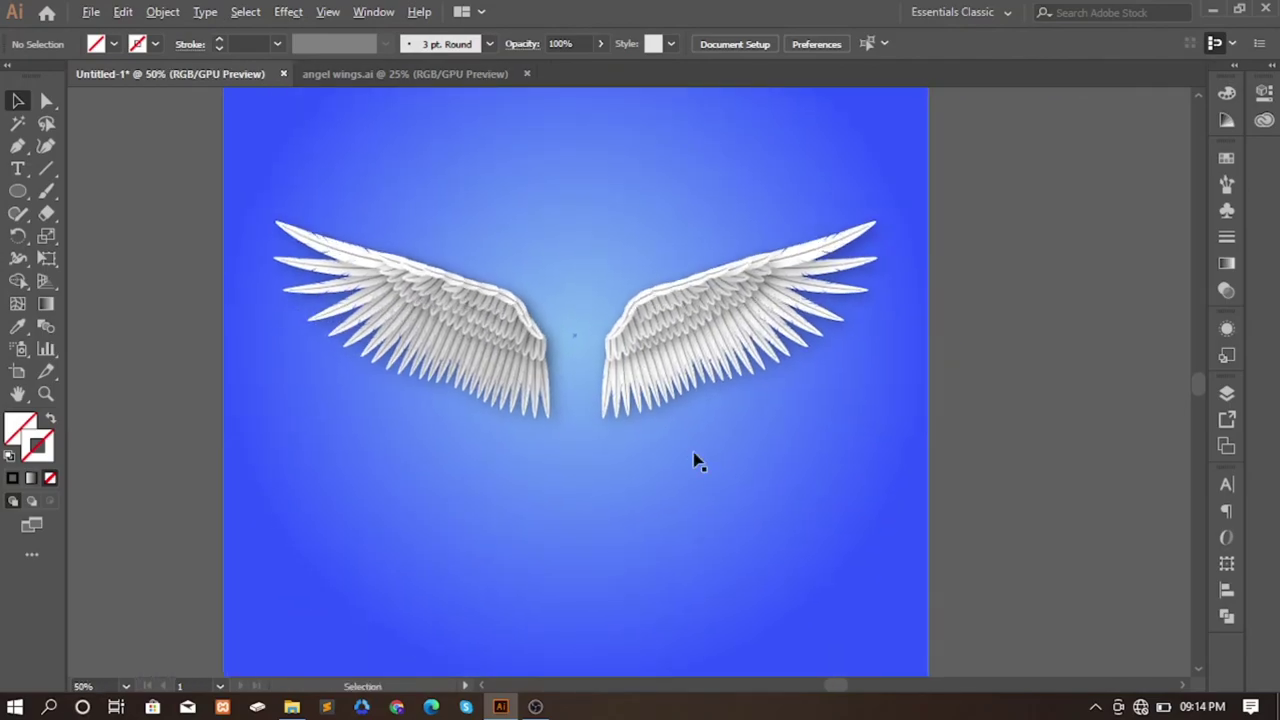
scroll(698, 460, "down", 1)
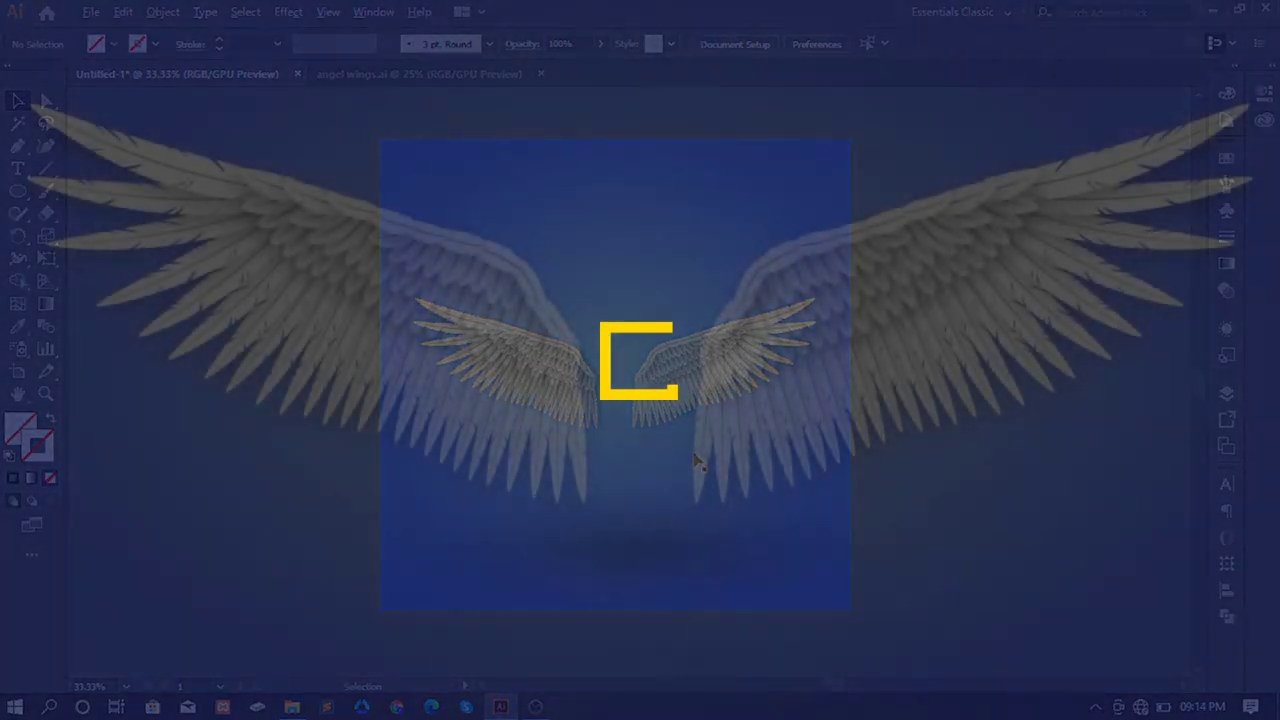